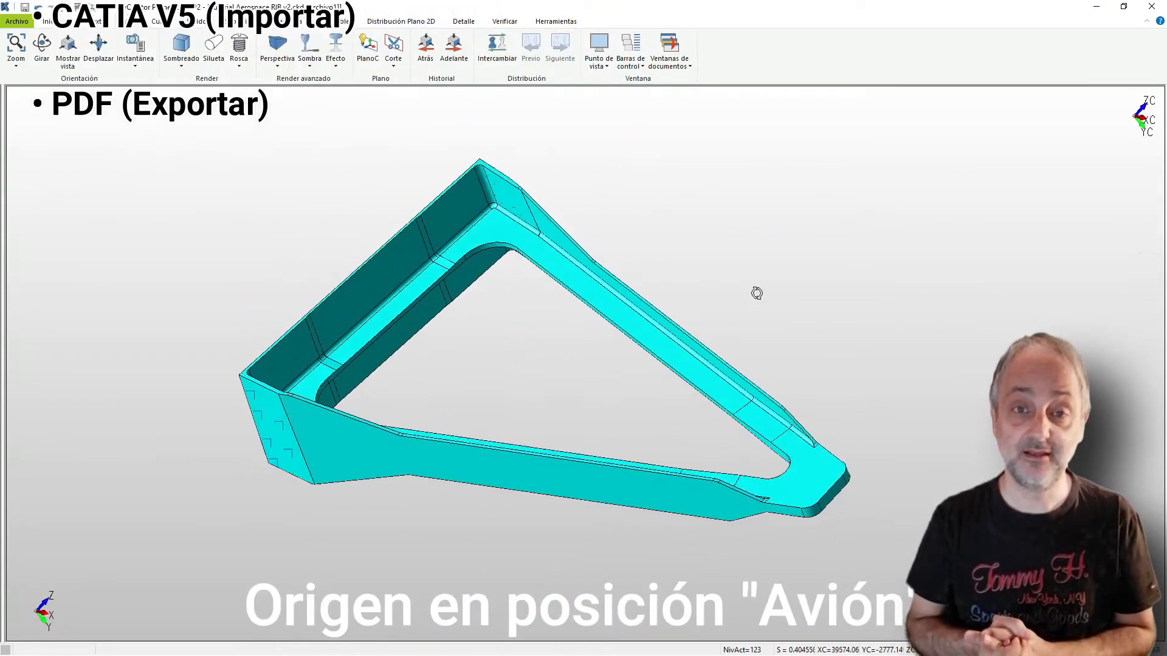
# Examine where the rib geometry lies relative to the origin of the aircraft-position document
pyautogui.scroll(-8, 761, 333)
pyautogui.scroll(-14, 694, 338)
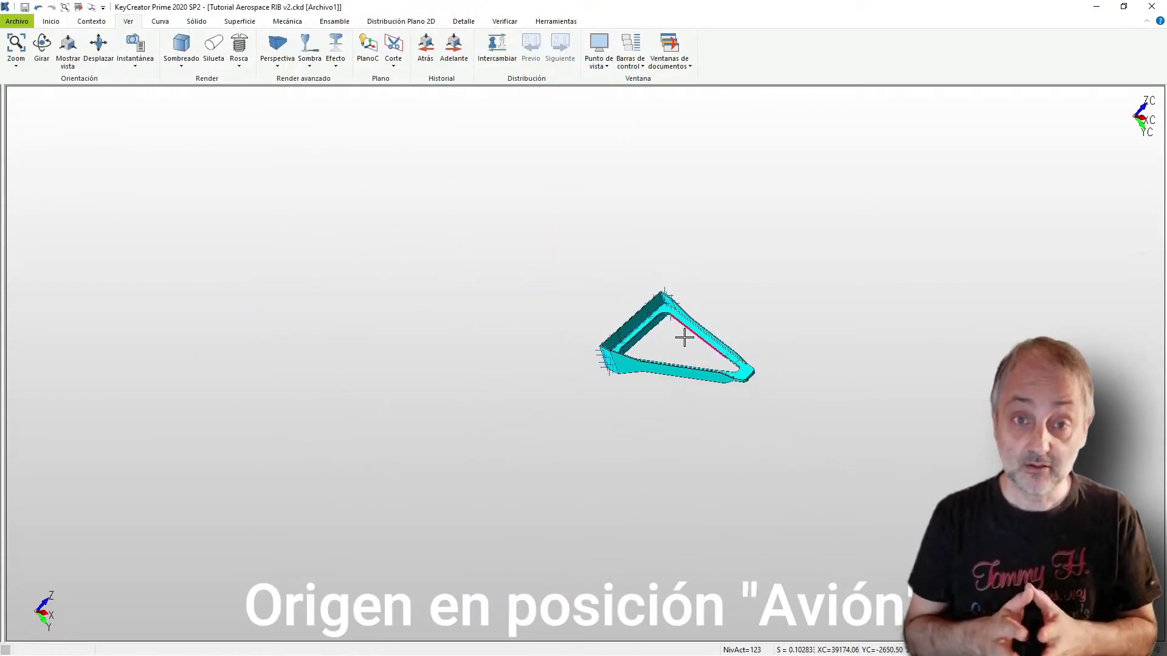
pyautogui.scroll(-14, 683, 331)
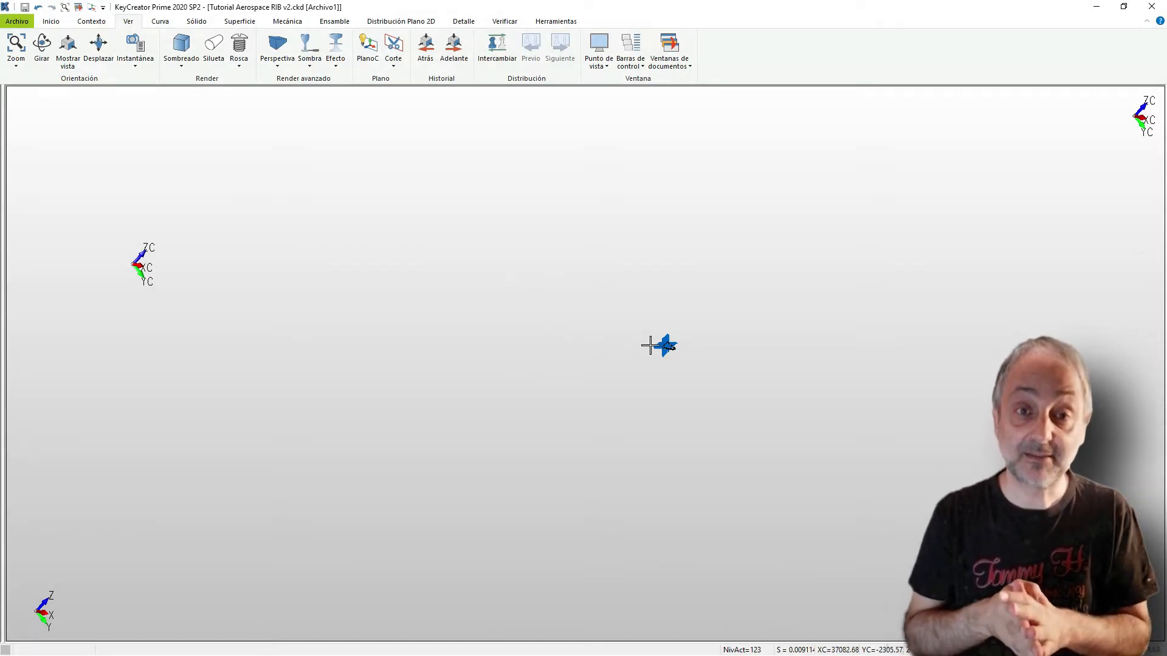
pyautogui.scroll(4, 649, 345)
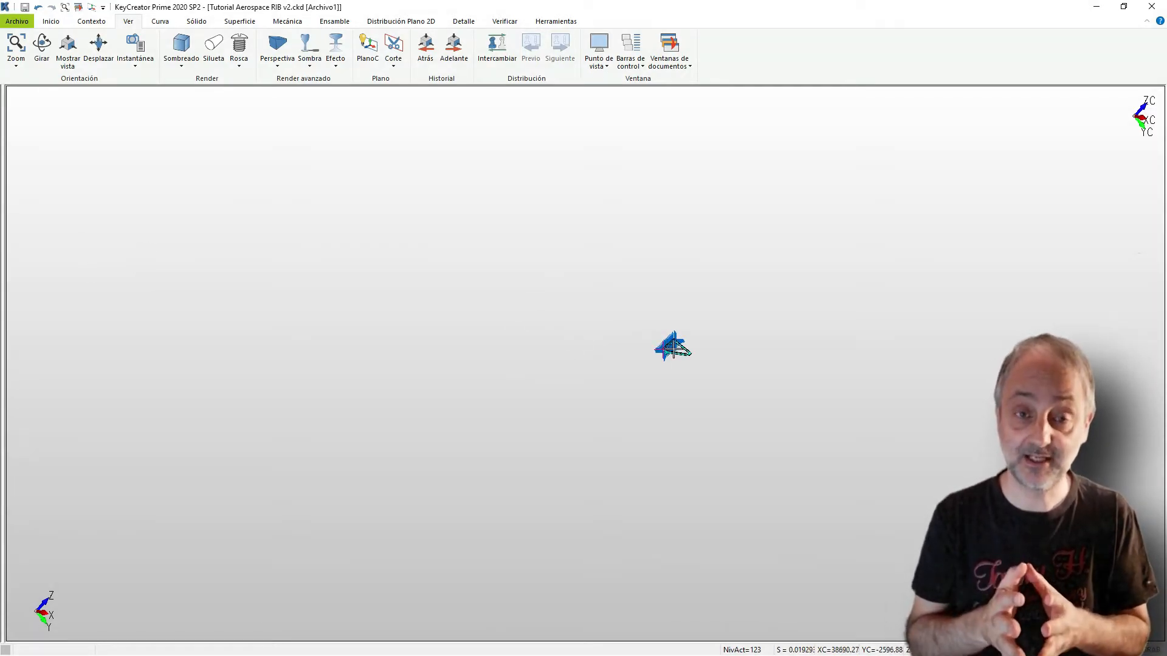
pyautogui.scroll(6, 713, 356)
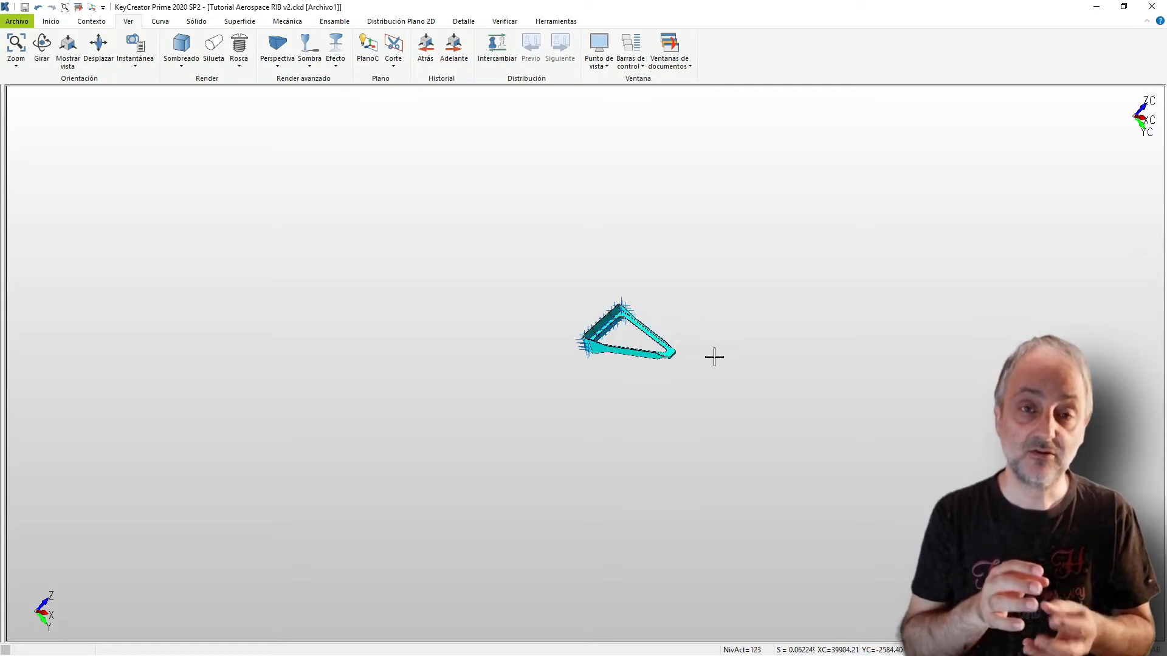
pyautogui.scroll(6, 654, 329)
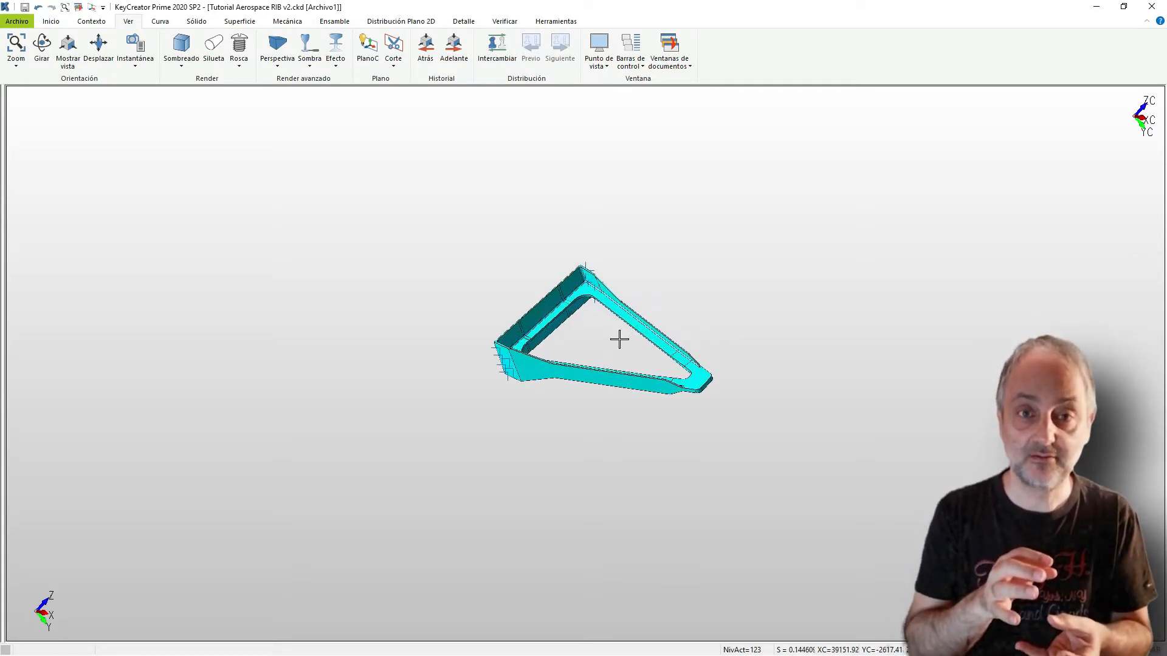
pyautogui.scroll(2, 607, 336)
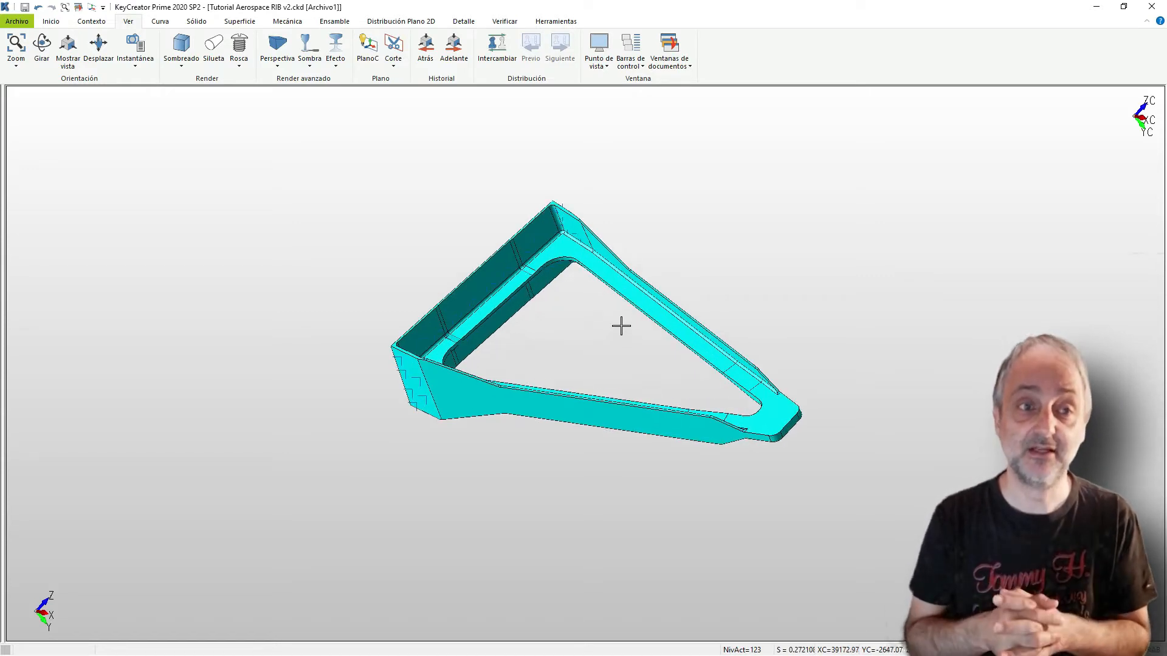
pyautogui.scroll(1, 590, 323)
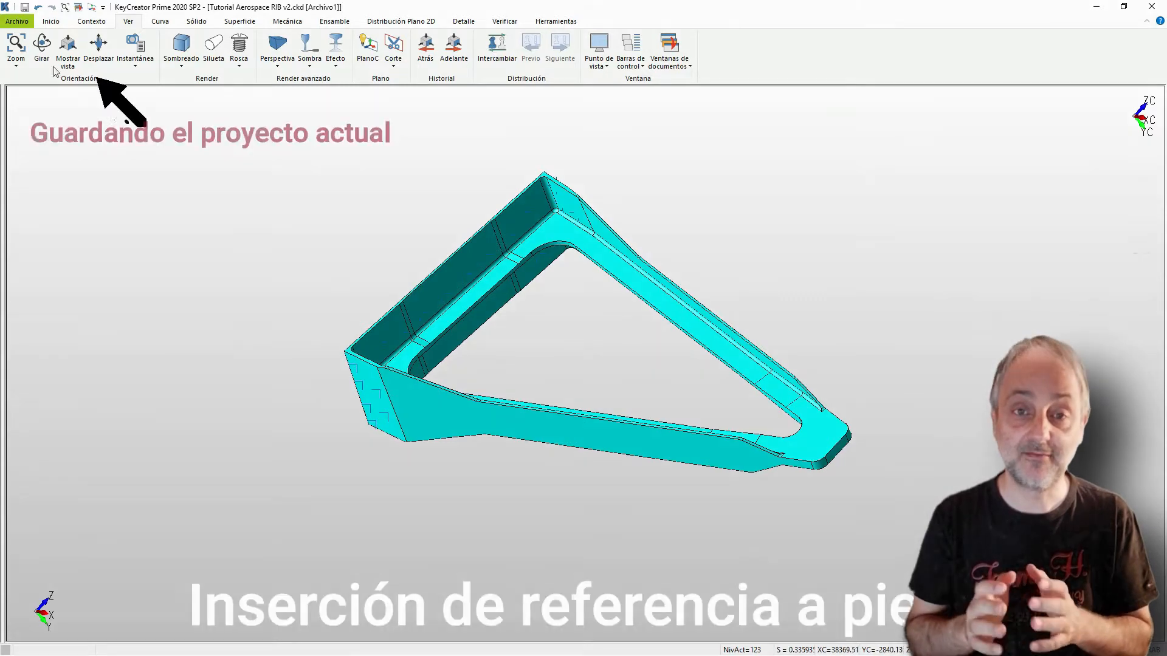
# Save the current rib file and create a new empty document from the Default.ckt template
pyautogui.click(24, 8)
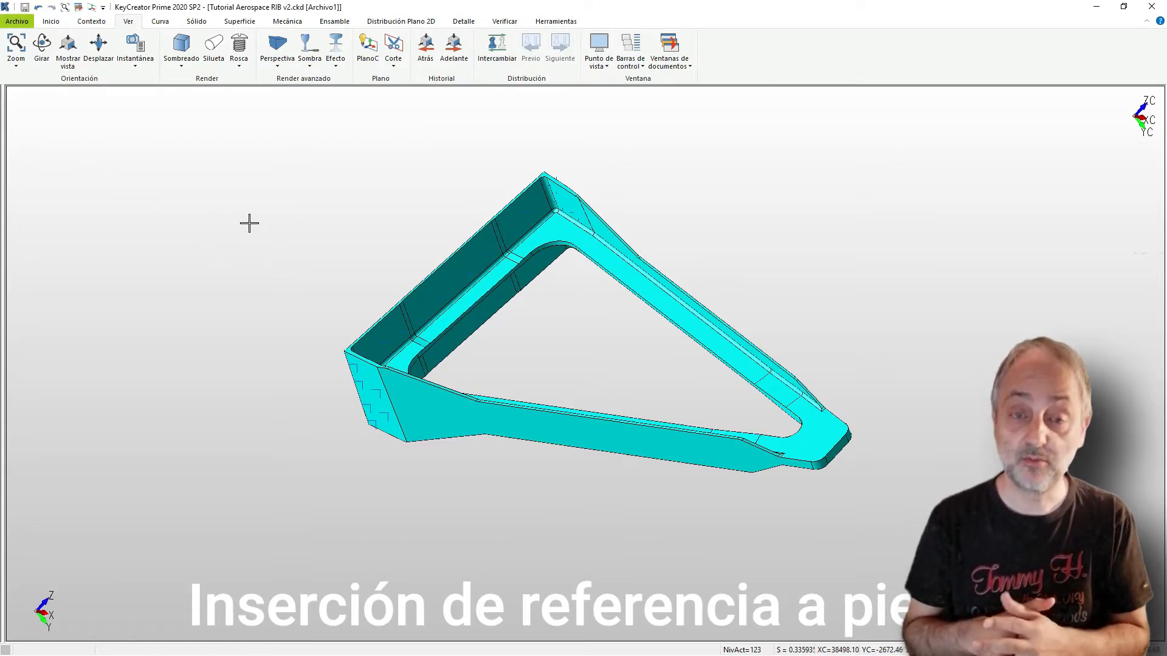
pyautogui.click(16, 22)
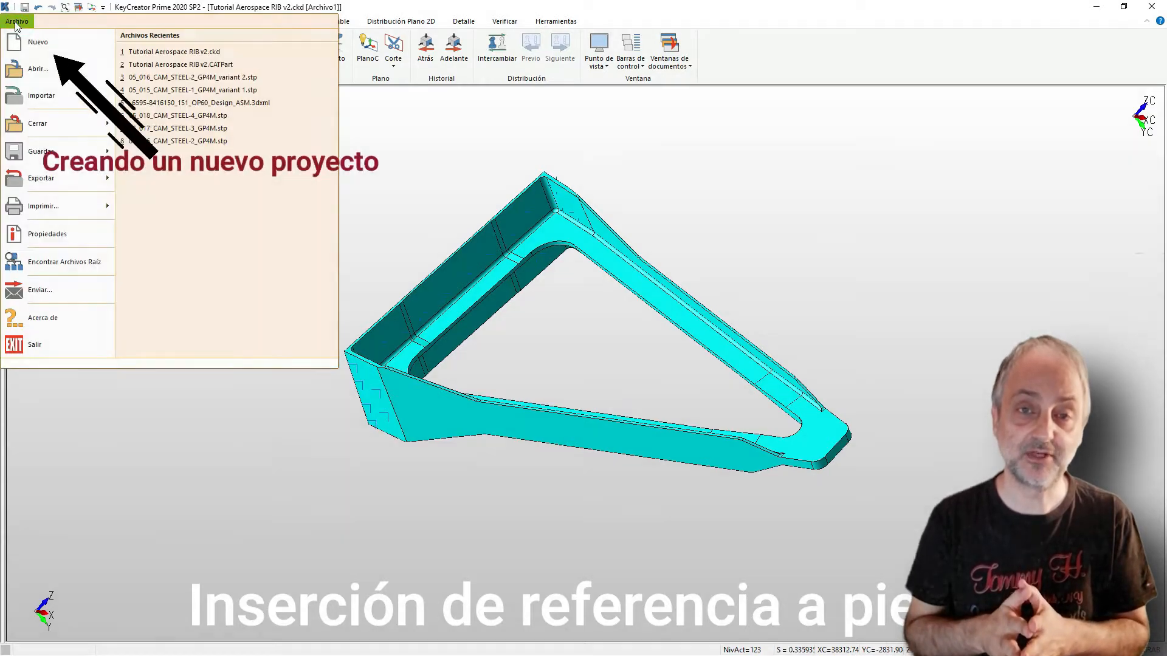
pyautogui.click(38, 43)
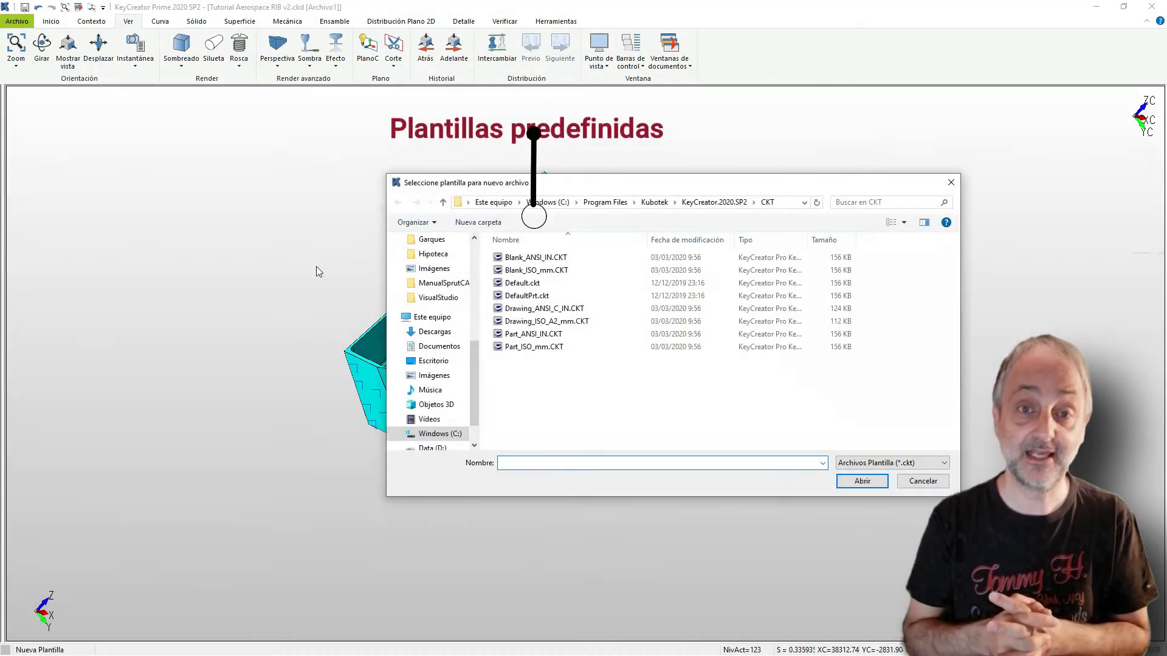
pyautogui.doubleClick(501, 285)
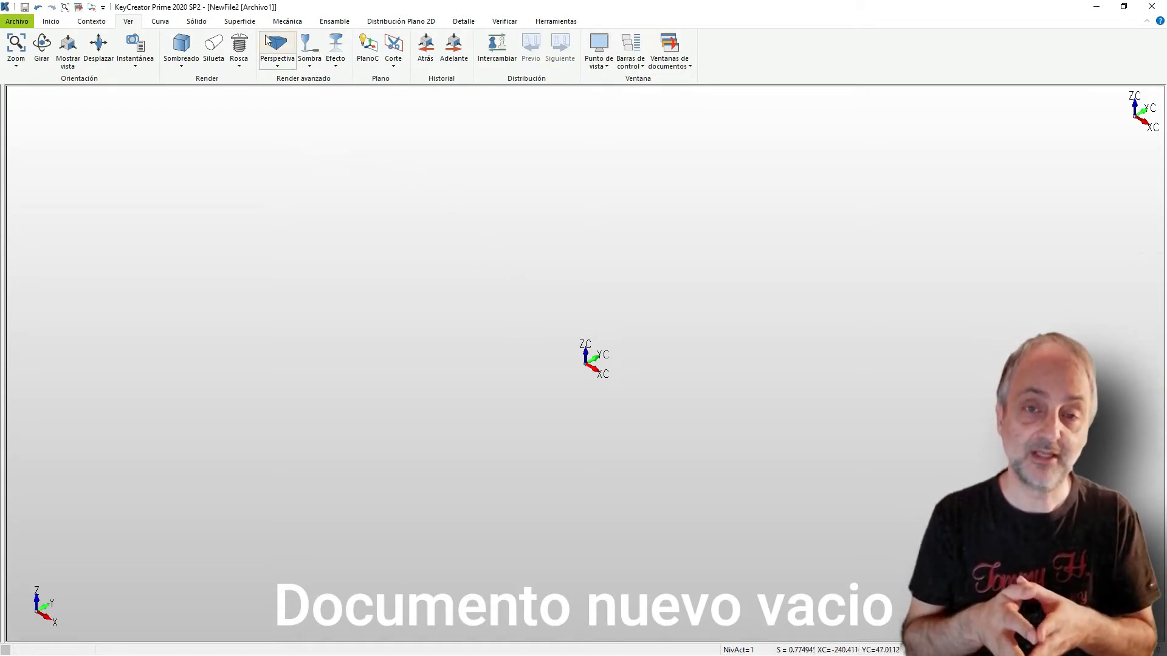
# Insert Tutorial Aerospace RIB v2.ckd from the Tutorial Costilla folder as a part reference, keeping the default insertion options
pyautogui.click(334, 22)
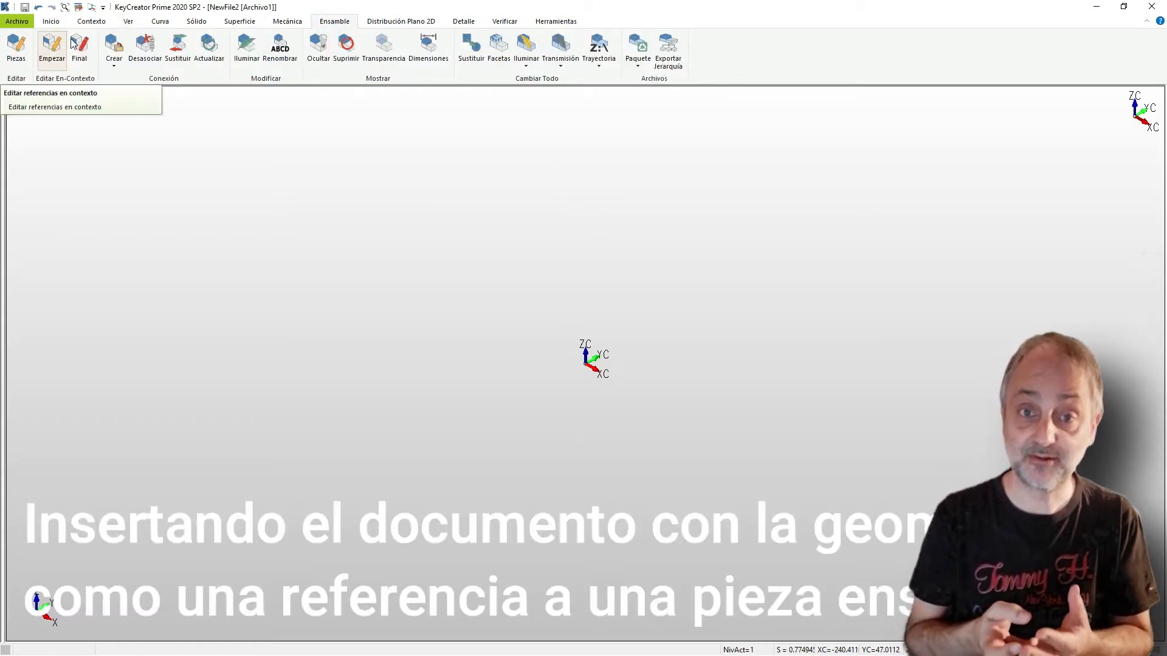
pyautogui.click(115, 63)
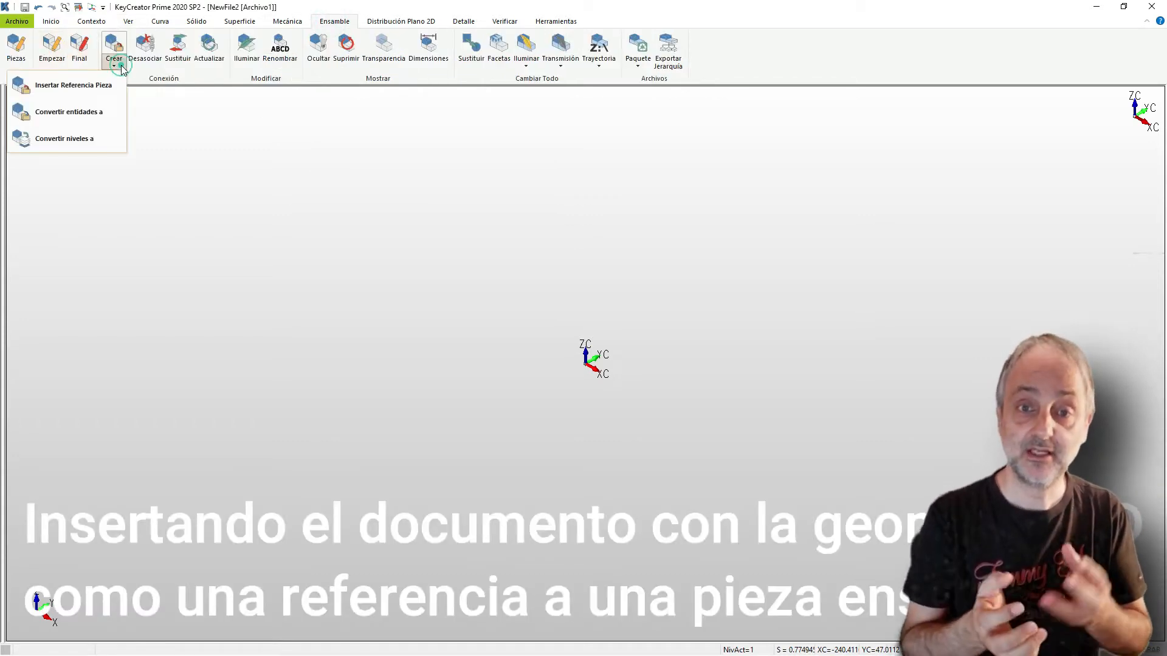
pyautogui.click(96, 88)
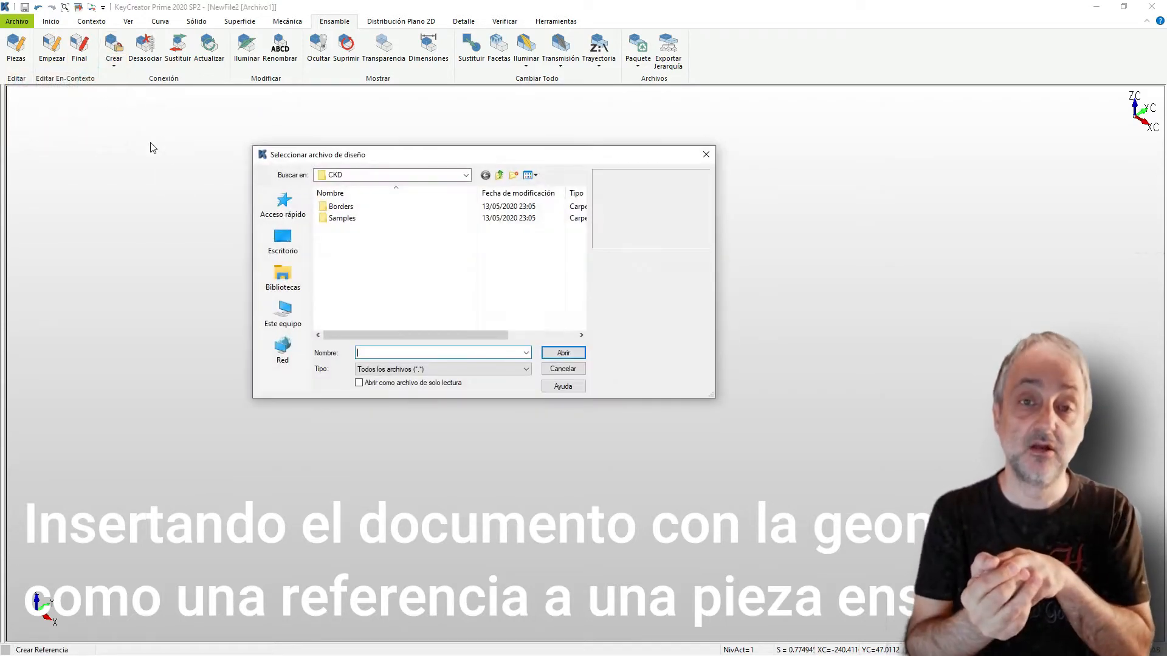
pyautogui.rightClick(372, 353)
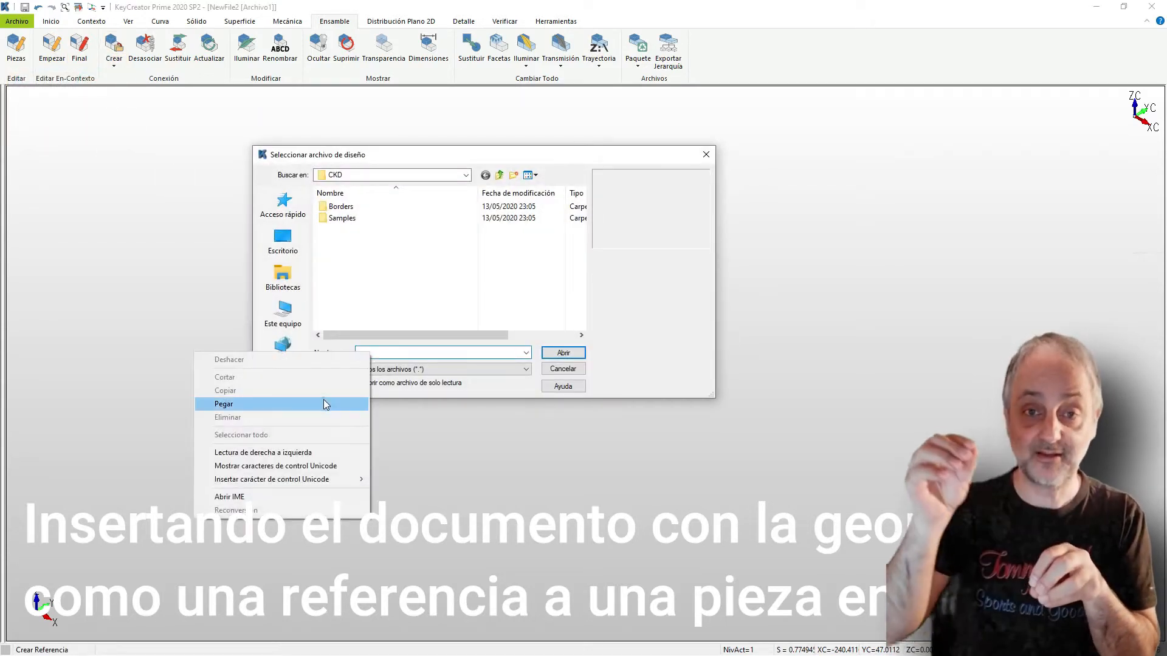
pyautogui.click(325, 404)
pyautogui.click(568, 353)
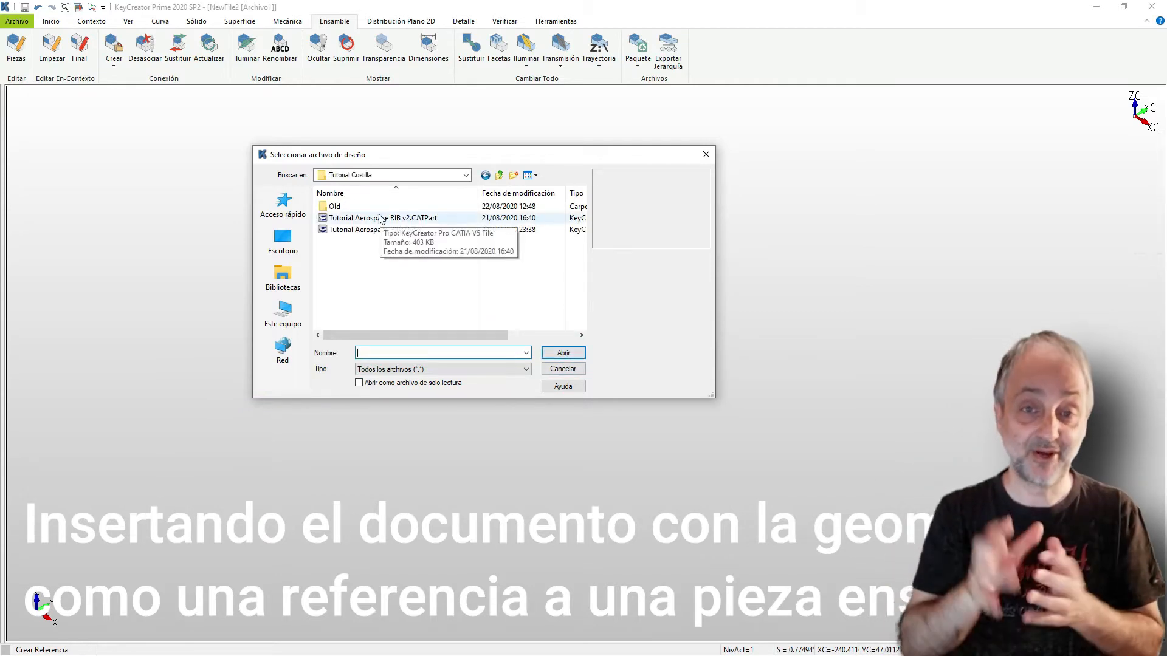
pyautogui.click(367, 230)
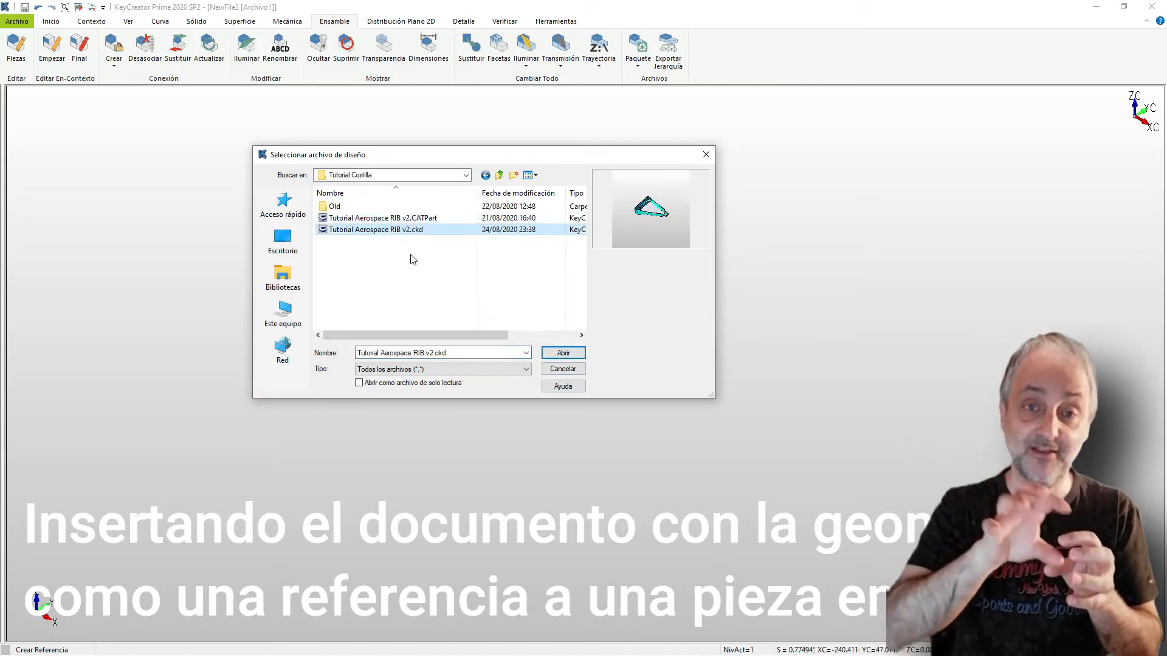
pyautogui.click(563, 353)
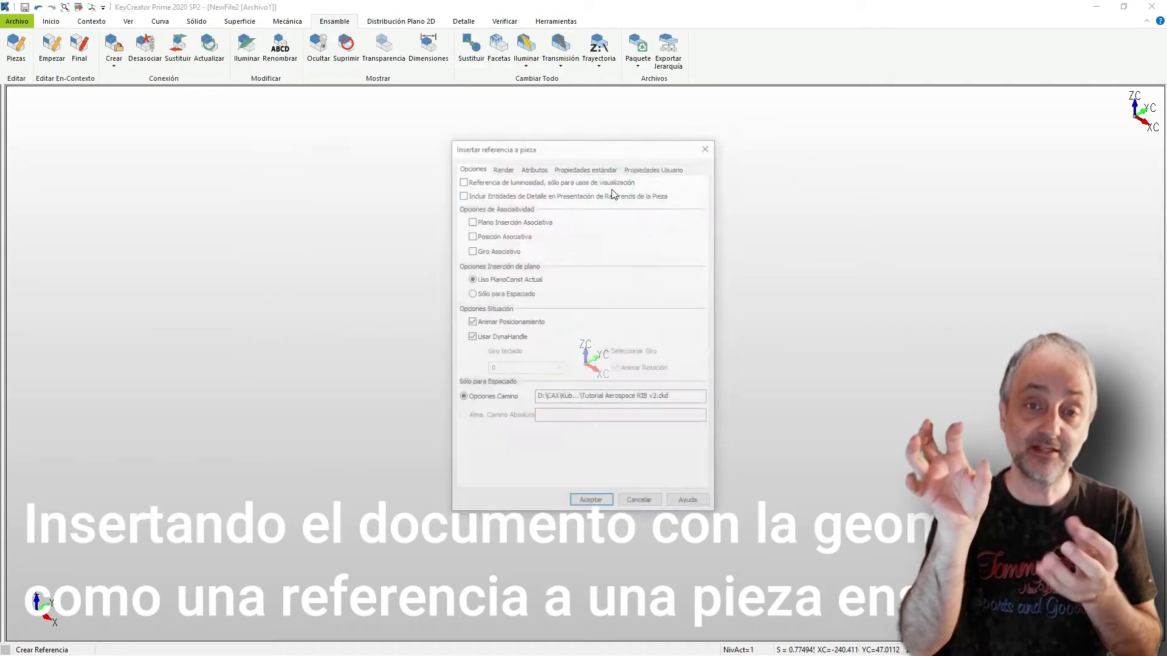
pyautogui.click(589, 504)
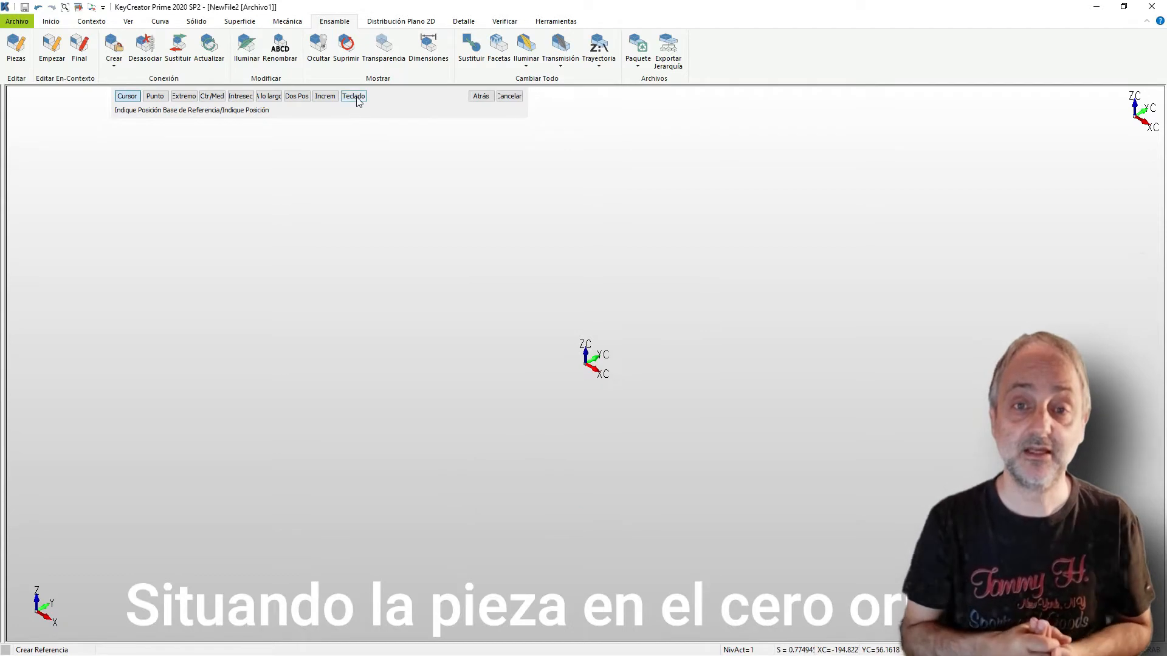
# Place the part reference at the coordinate origin by keyed-in coordinates, accept its default orientation and end the insertion
pyautogui.click(353, 96)
pyautogui.press('Tab')
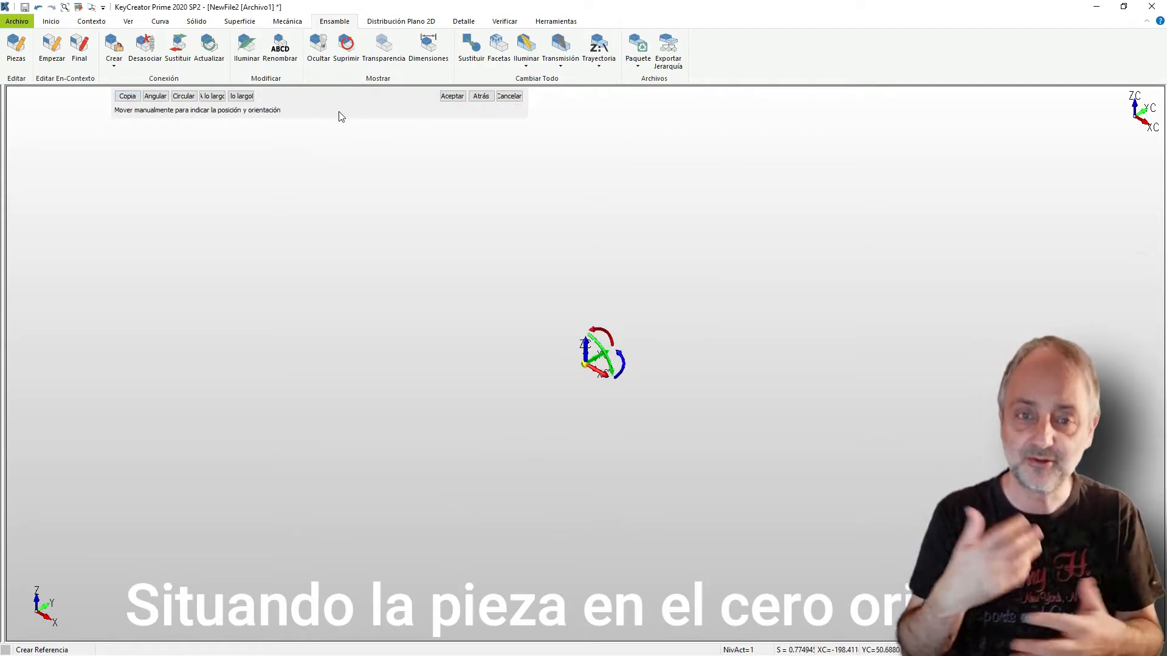
pyautogui.click(454, 97)
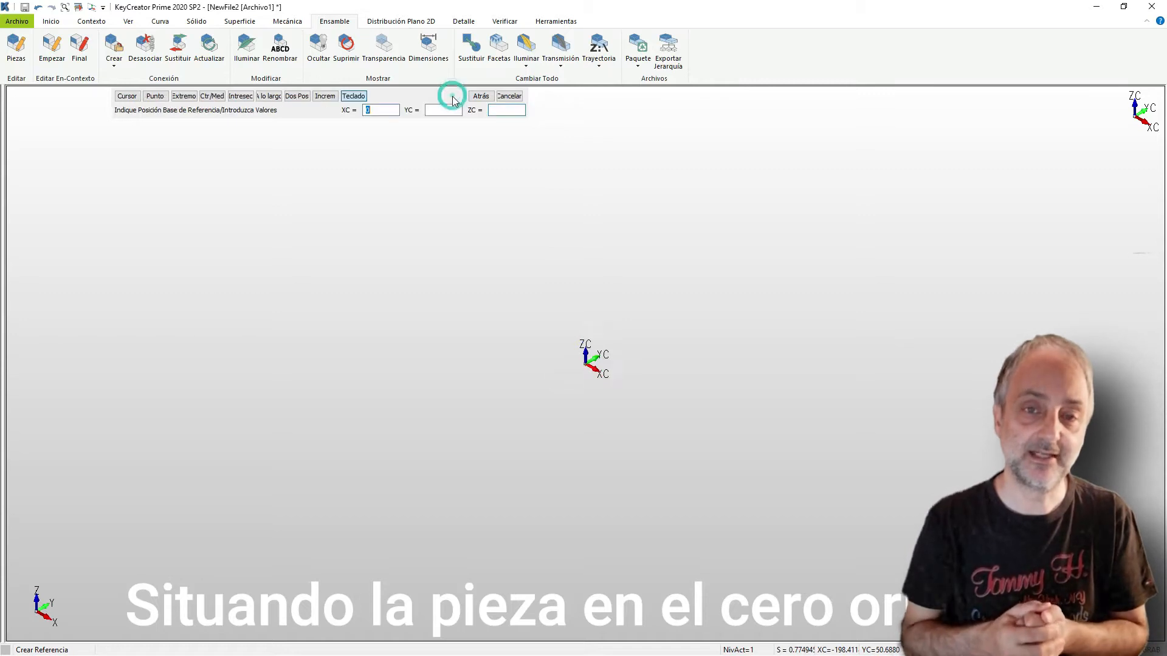
pyautogui.click(509, 97)
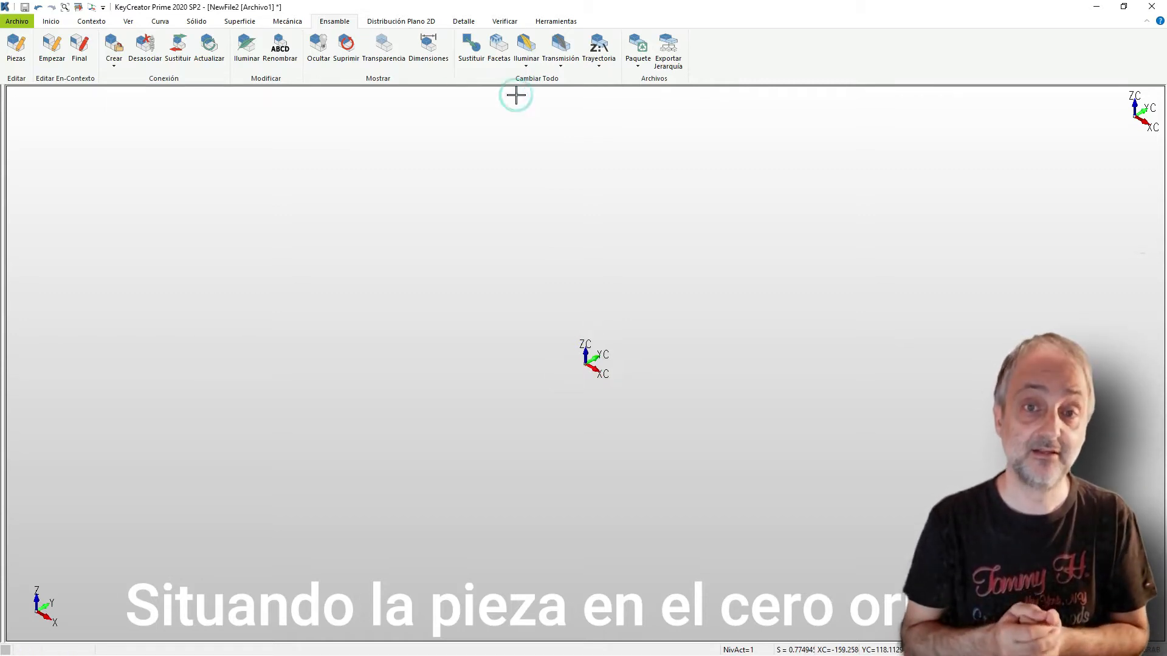
# Examine the inserted rib and its distance from the origin of the new document
pyautogui.click(131, 21)
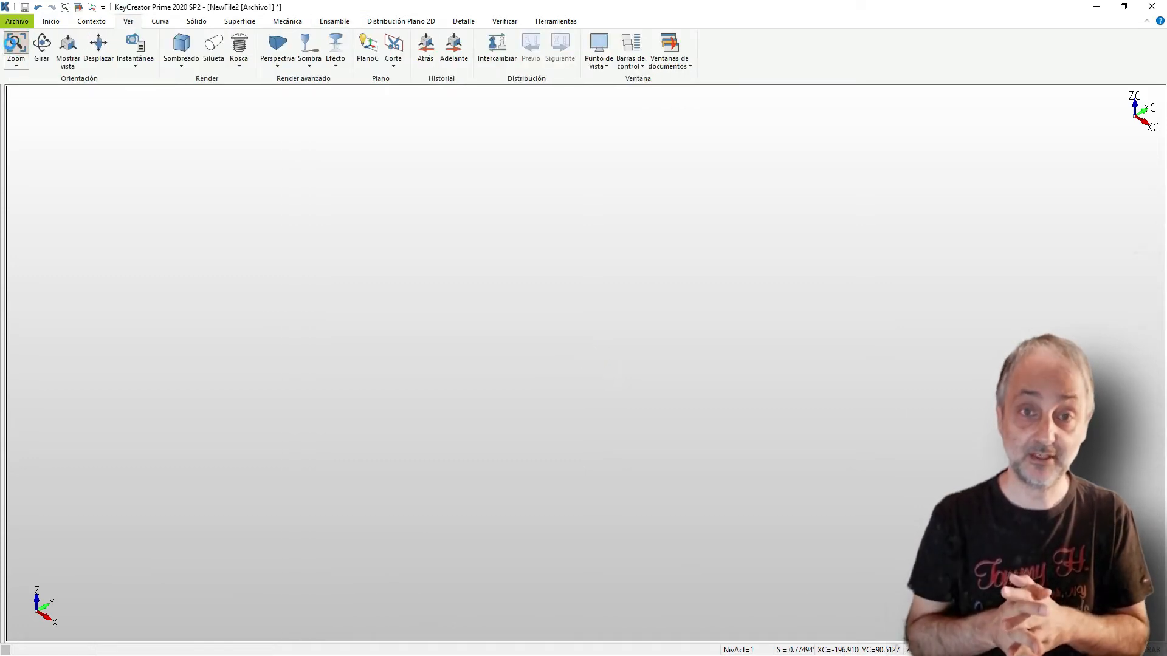
pyautogui.click(15, 44)
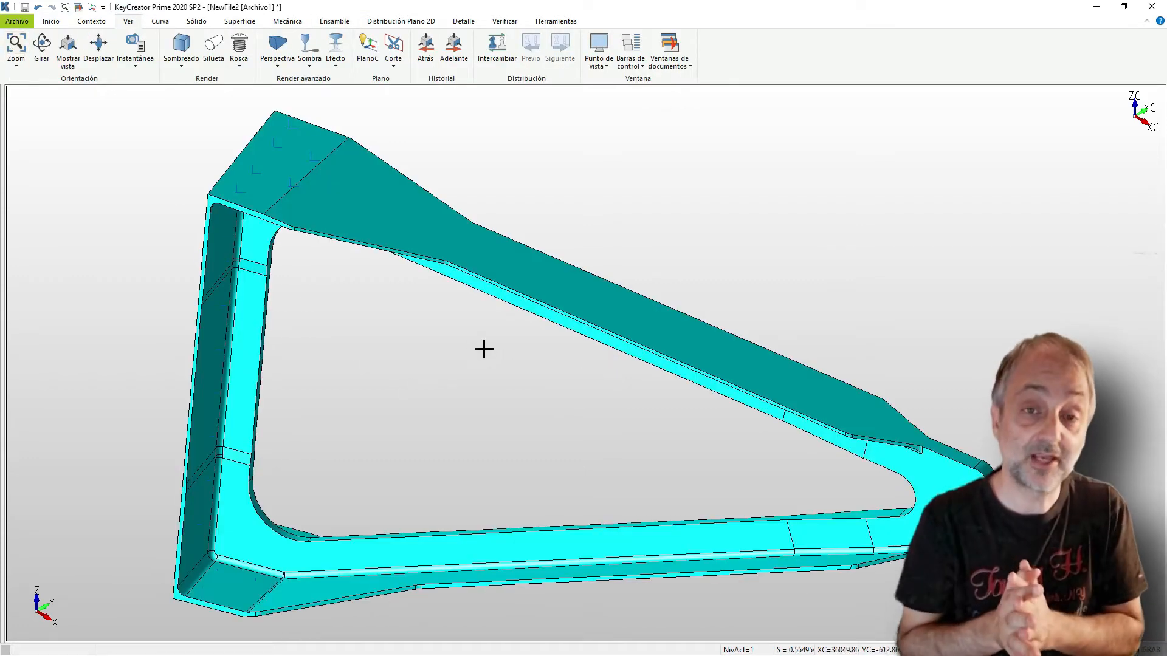
pyautogui.scroll(-10, 557, 363)
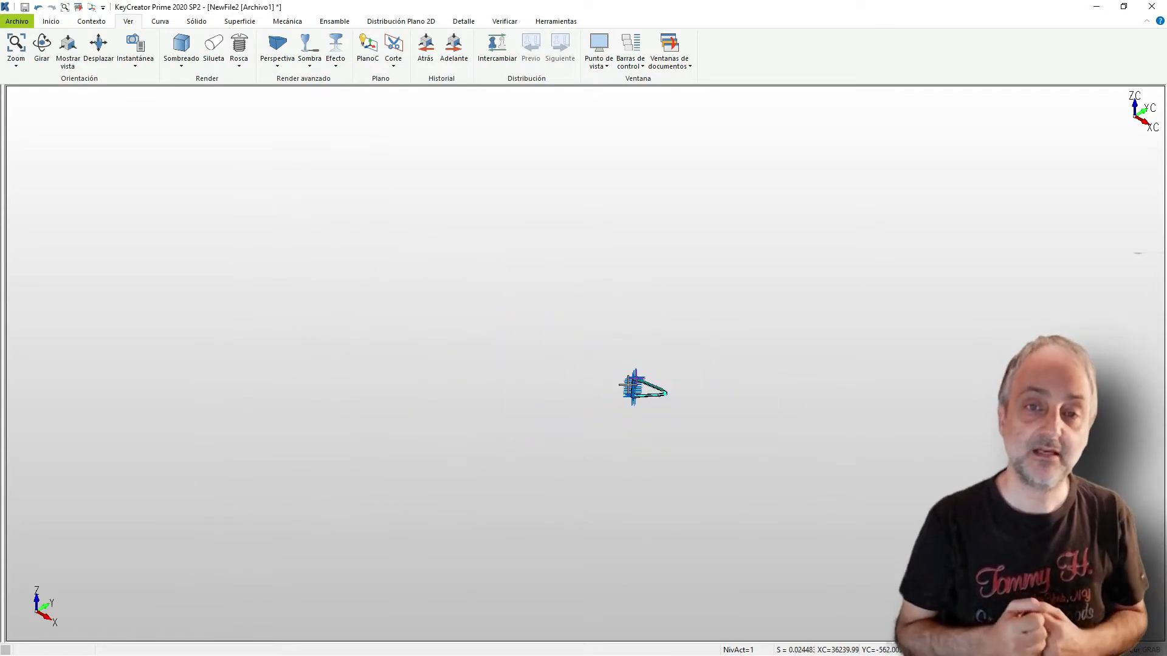
pyautogui.scroll(-5, 608, 383)
pyautogui.scroll(-2, 602, 383)
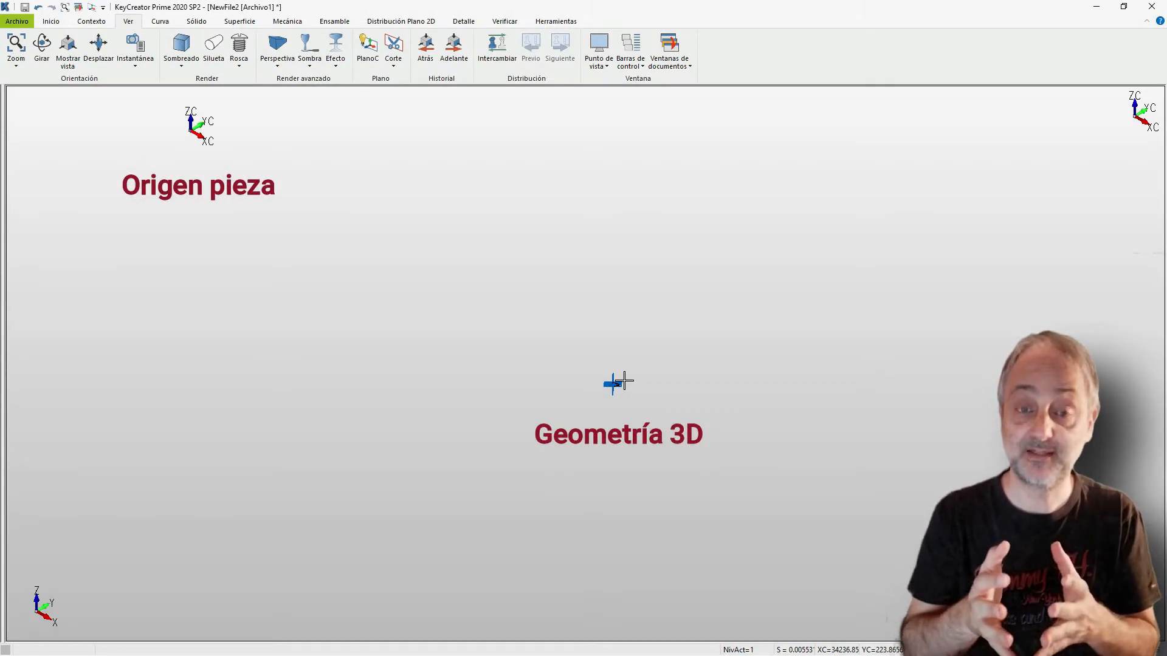
pyautogui.scroll(5, 593, 386)
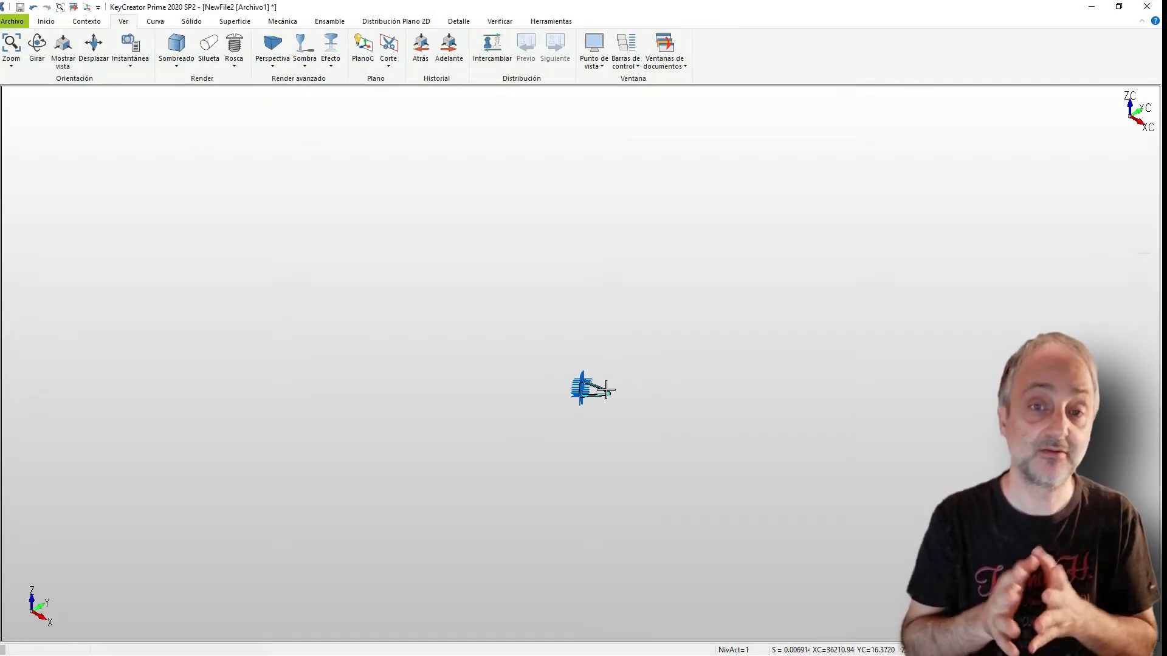
pyautogui.scroll(3, 592, 362)
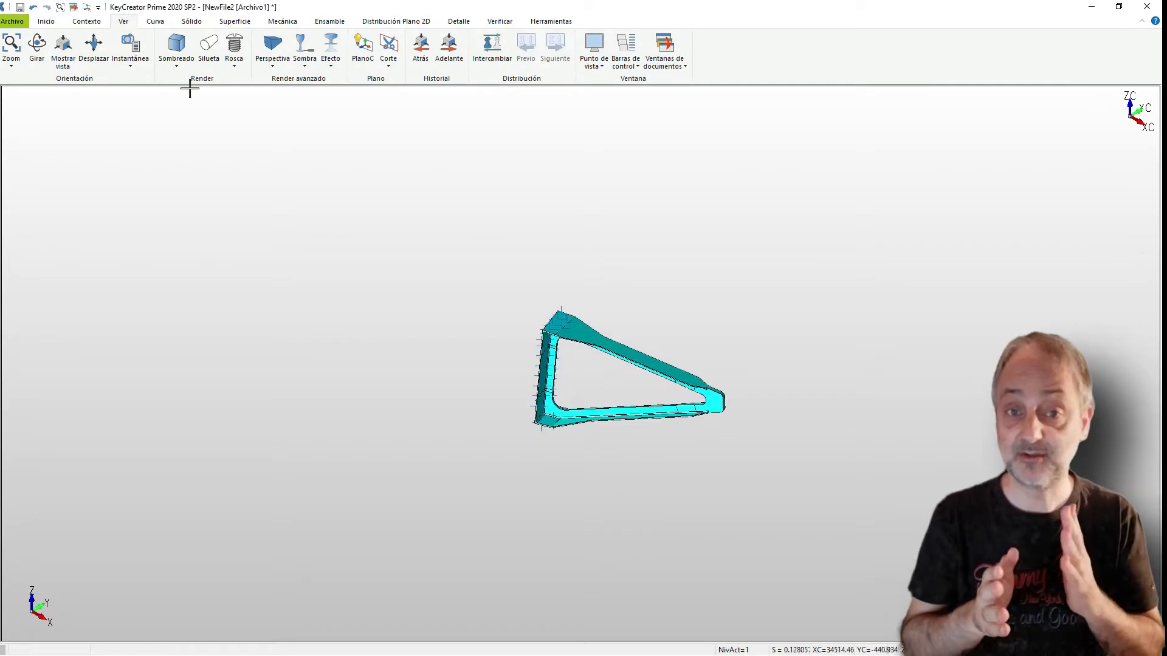
# Define a three-position construction plane with its origin at the rib's outer corner, X along the wide end's edge and Y towards the narrow end
pyautogui.click(11, 45)
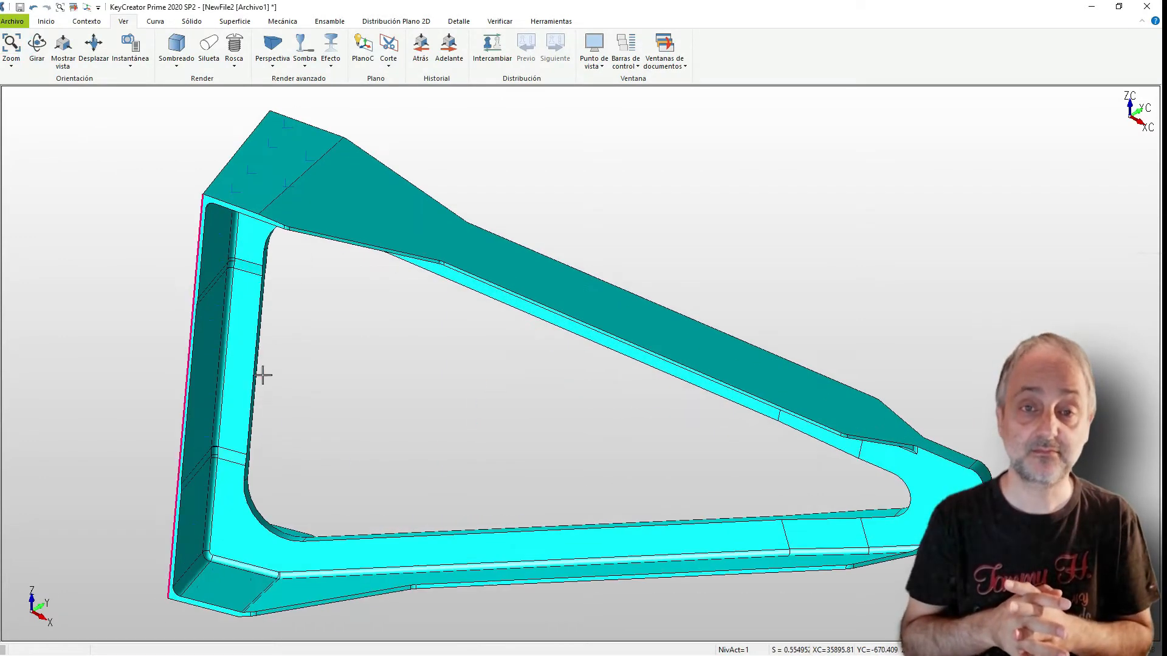
pyautogui.moveTo(260, 328); pyautogui.dragTo(328, 182, button='middle')
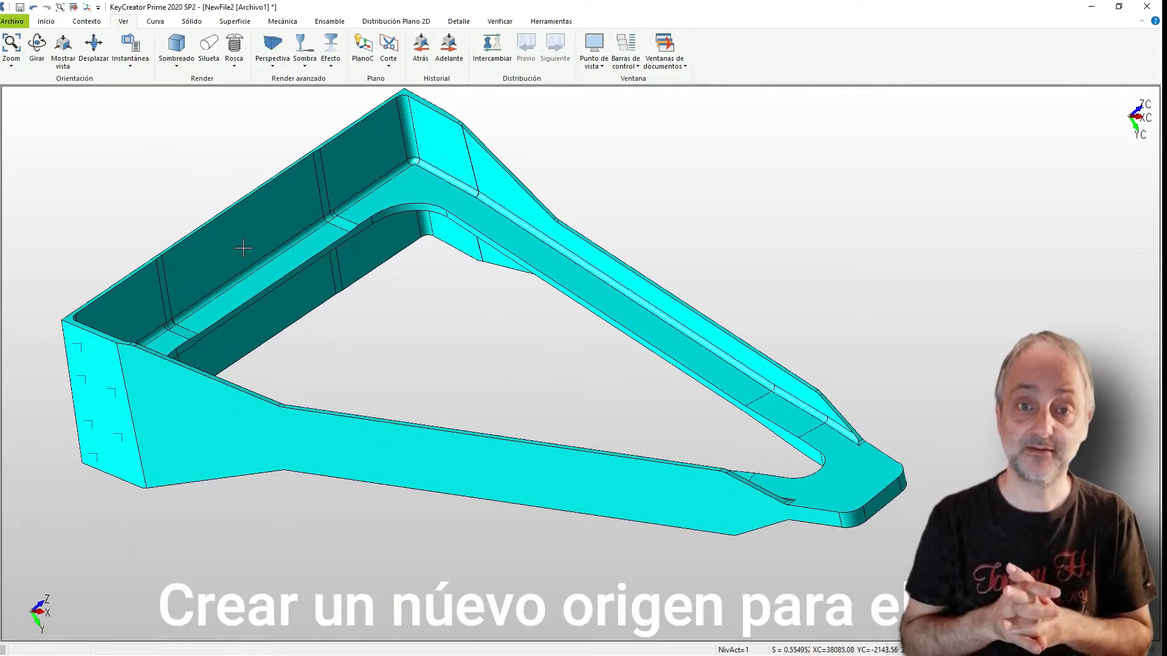
pyautogui.scroll(5, 148, 177)
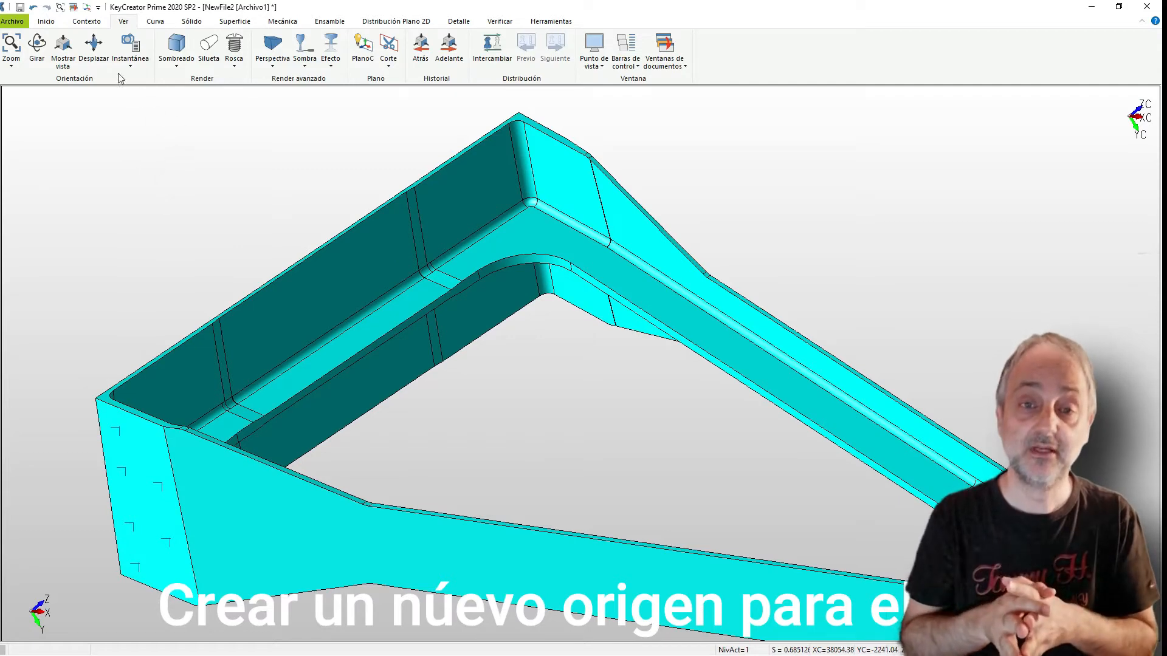
pyautogui.click(87, 8)
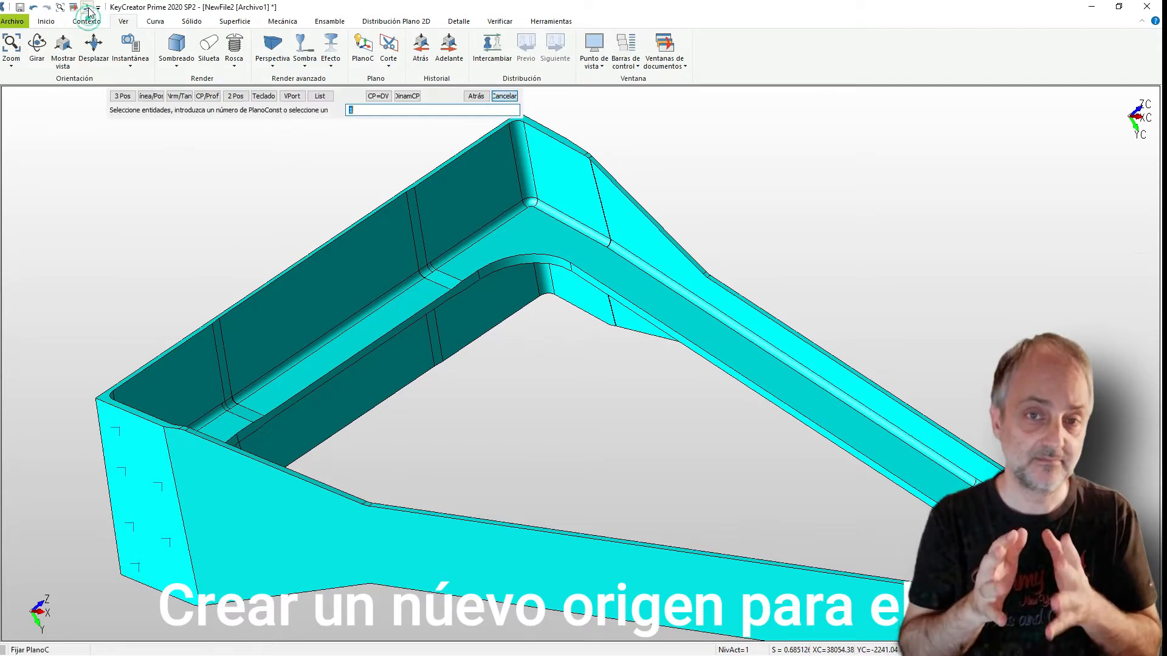
pyautogui.click(122, 96)
pyautogui.scroll(-1, 347, 476)
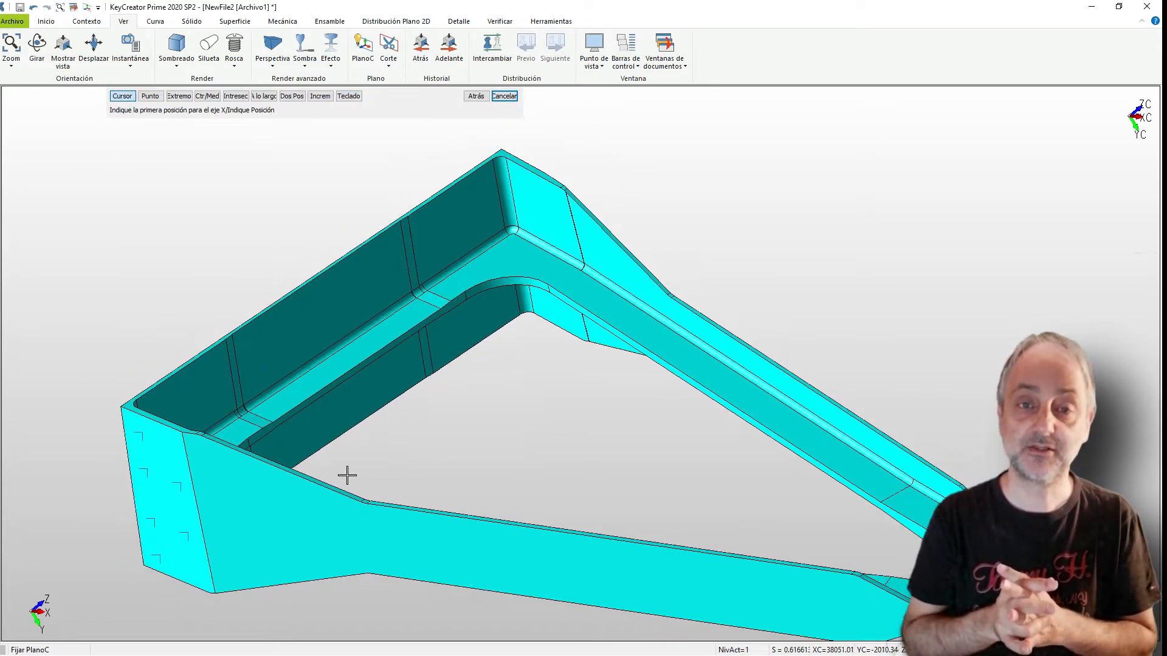
pyautogui.click(119, 406)
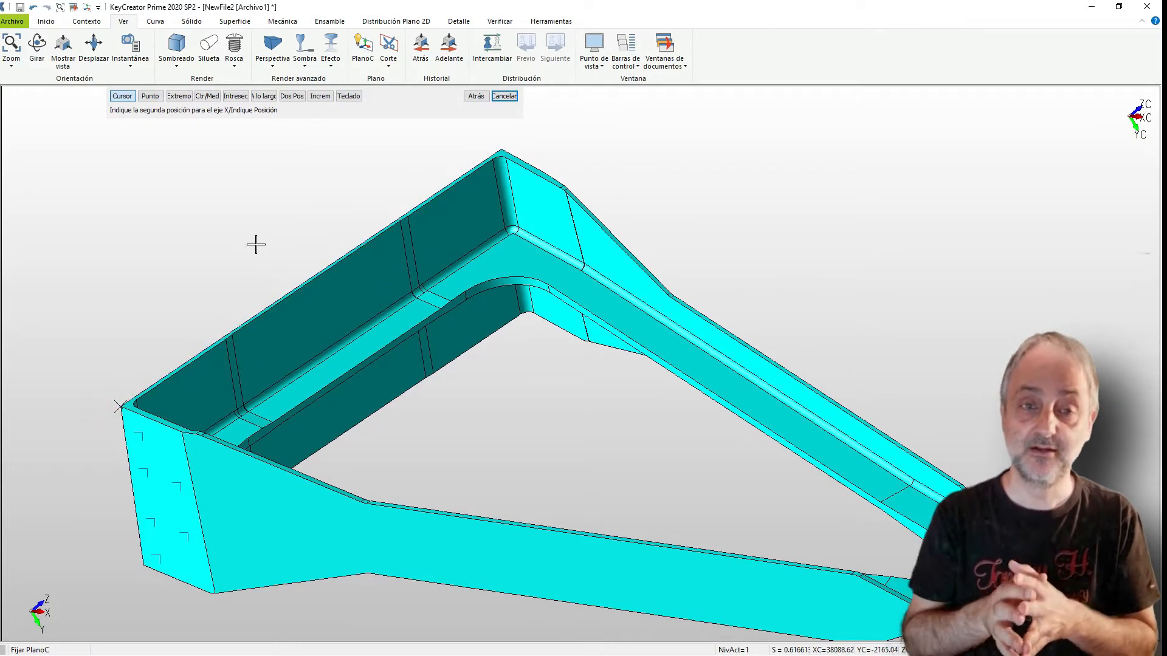
pyautogui.click(502, 148)
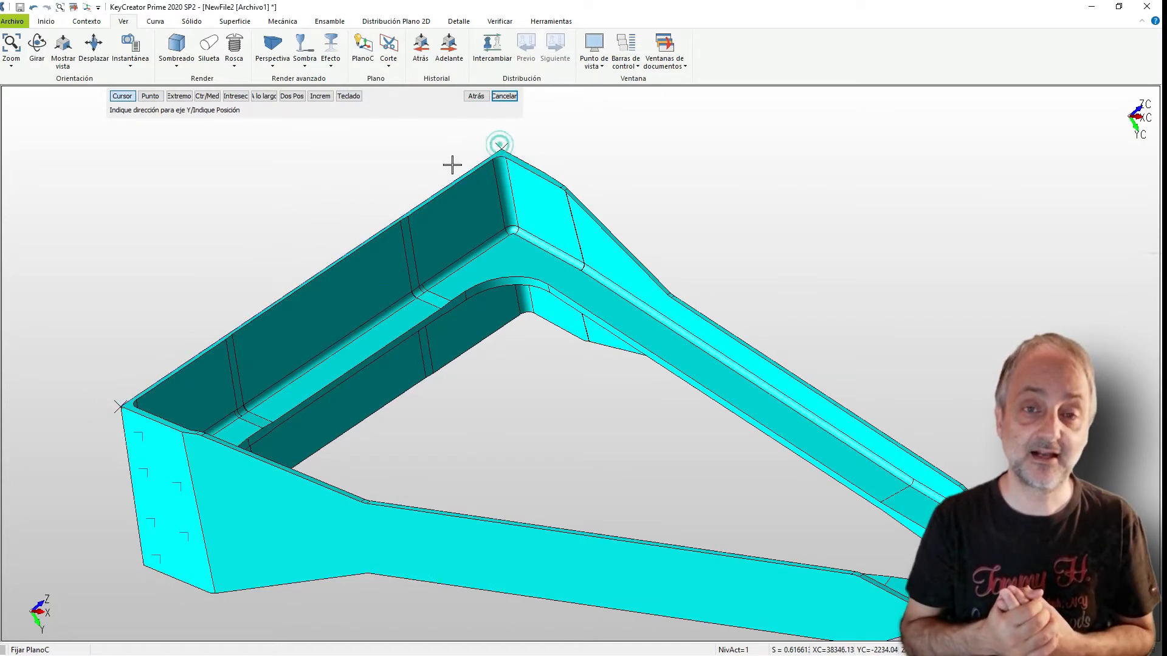
pyautogui.click(181, 433)
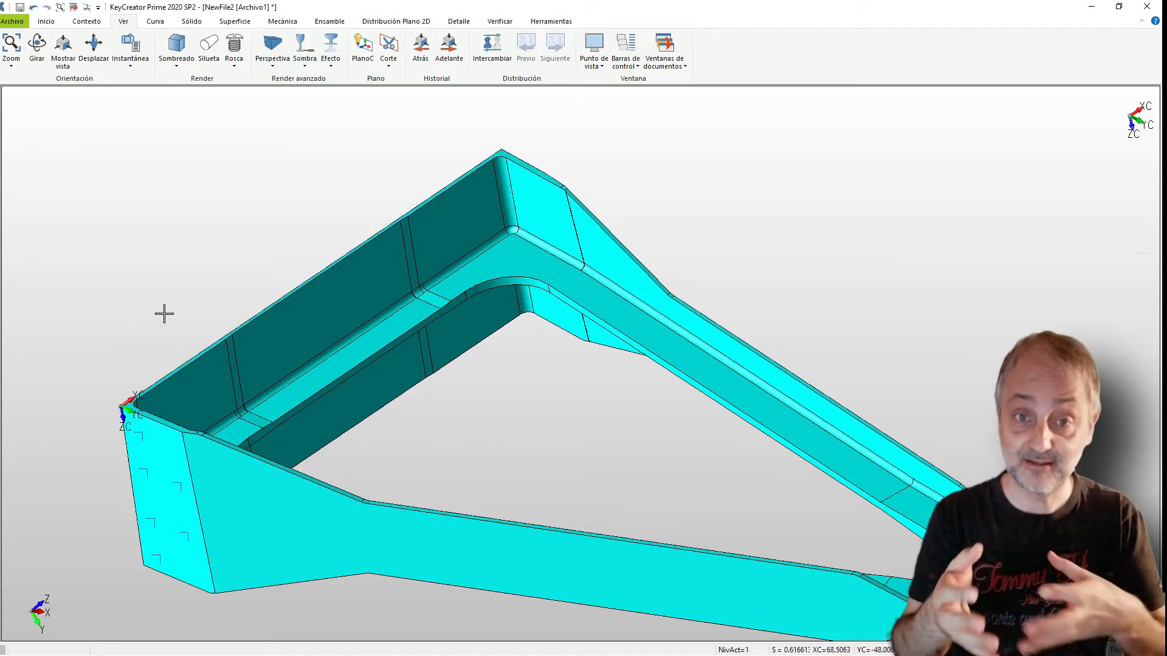
# Create a solid bounding box around the rib, aligned to the active construction plane, with a centre point, dimensions and zero size increments
pyautogui.scroll(-3, 338, 221)
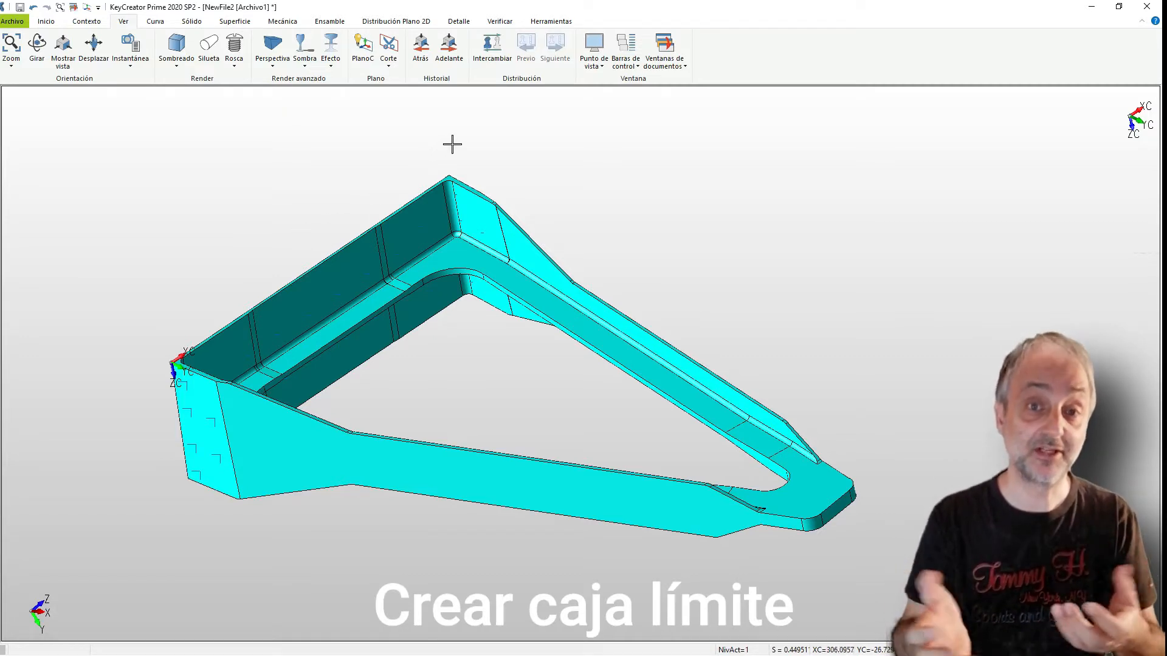
pyautogui.click(545, 21)
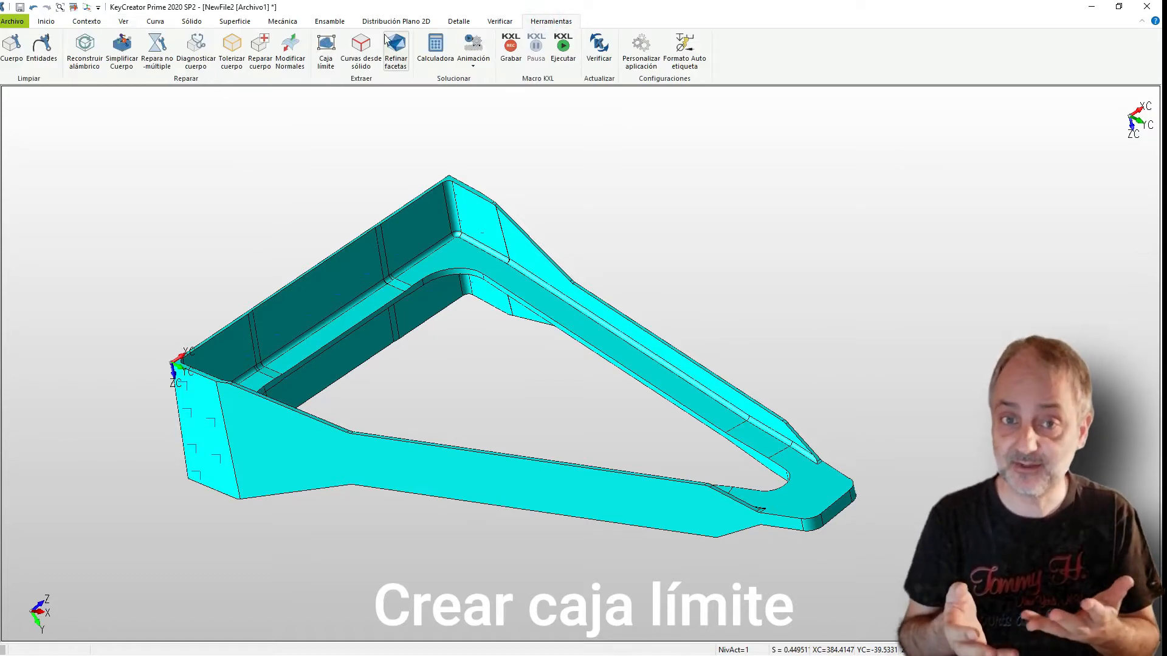
pyautogui.click(327, 49)
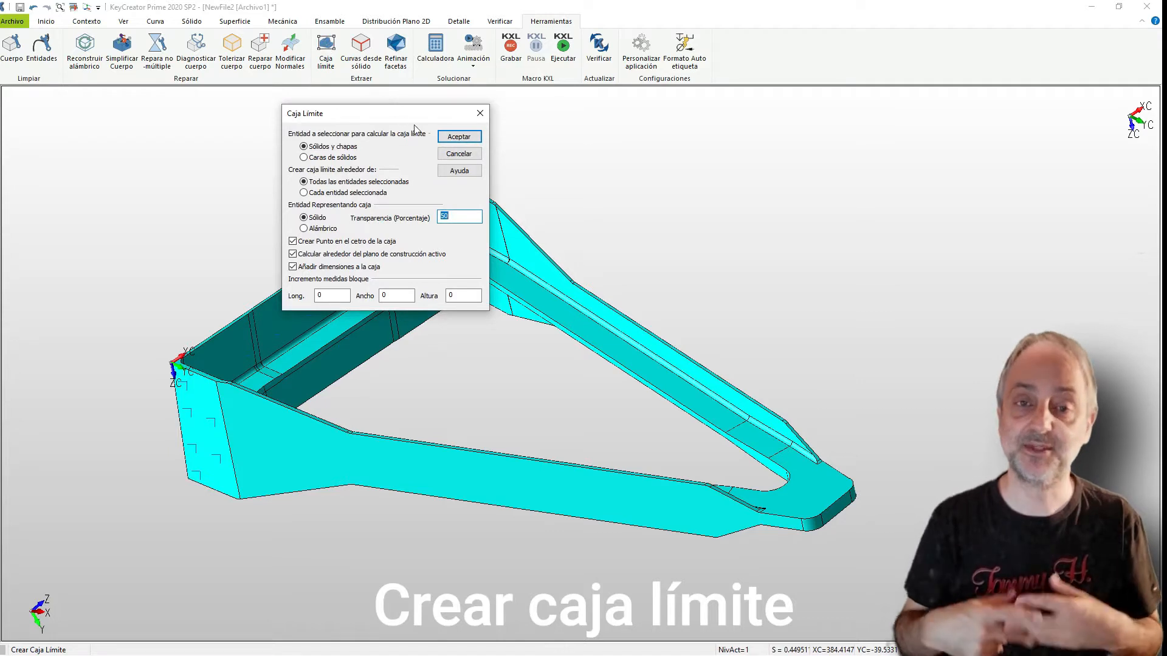
pyautogui.click(457, 136)
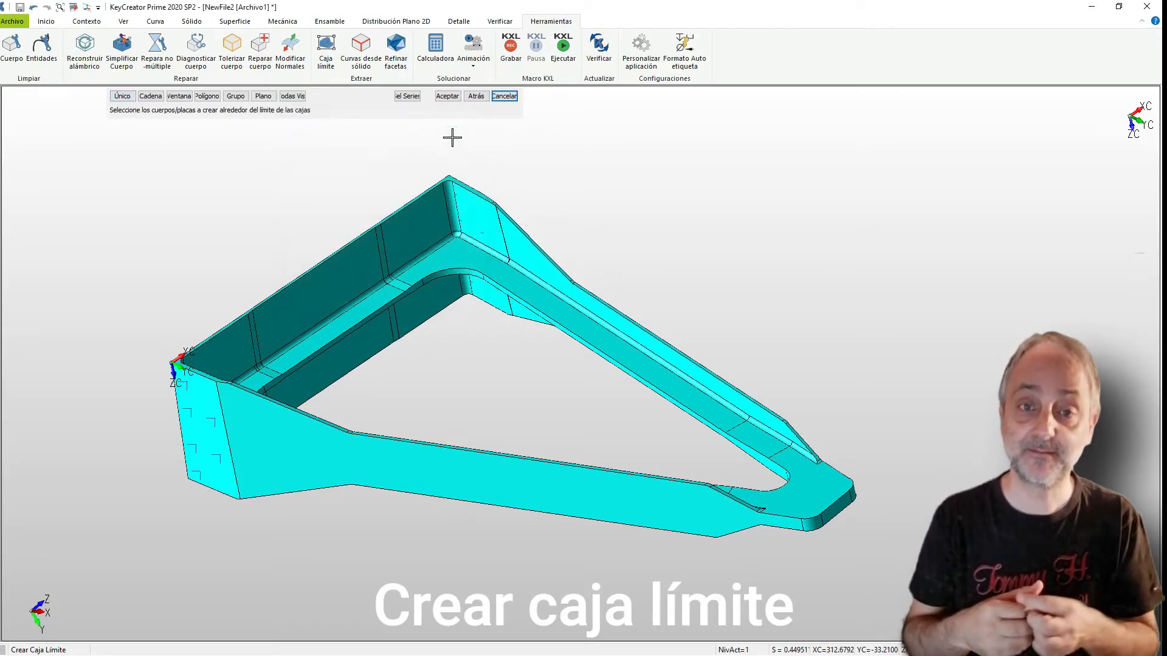
pyautogui.click(436, 197)
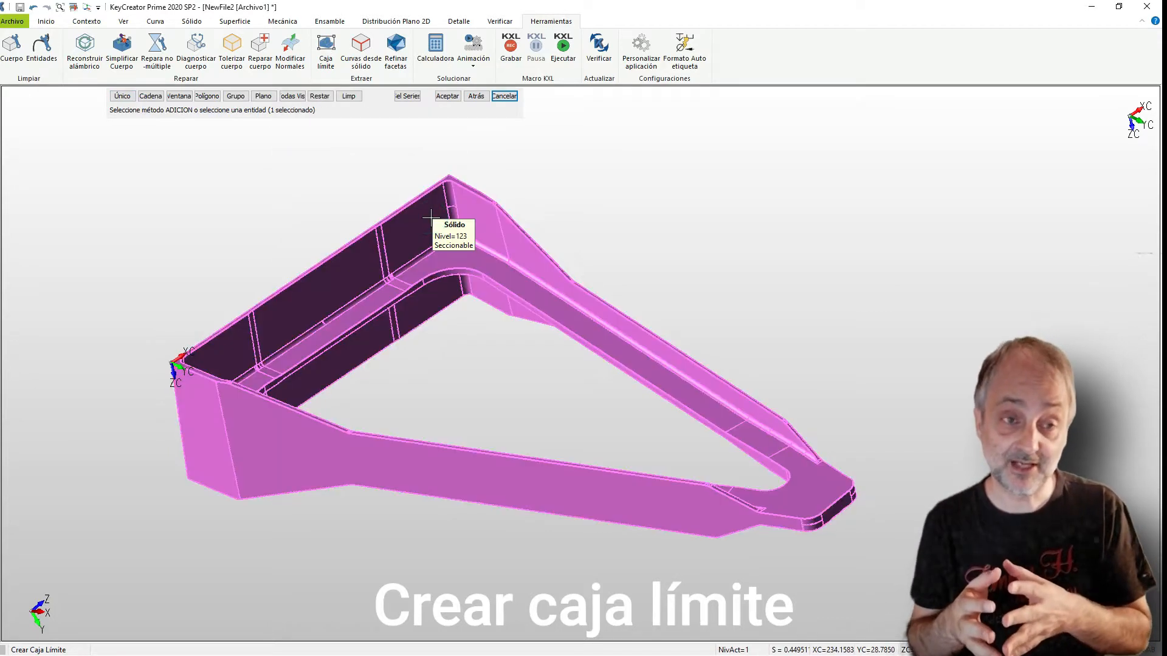
pyautogui.click(445, 96)
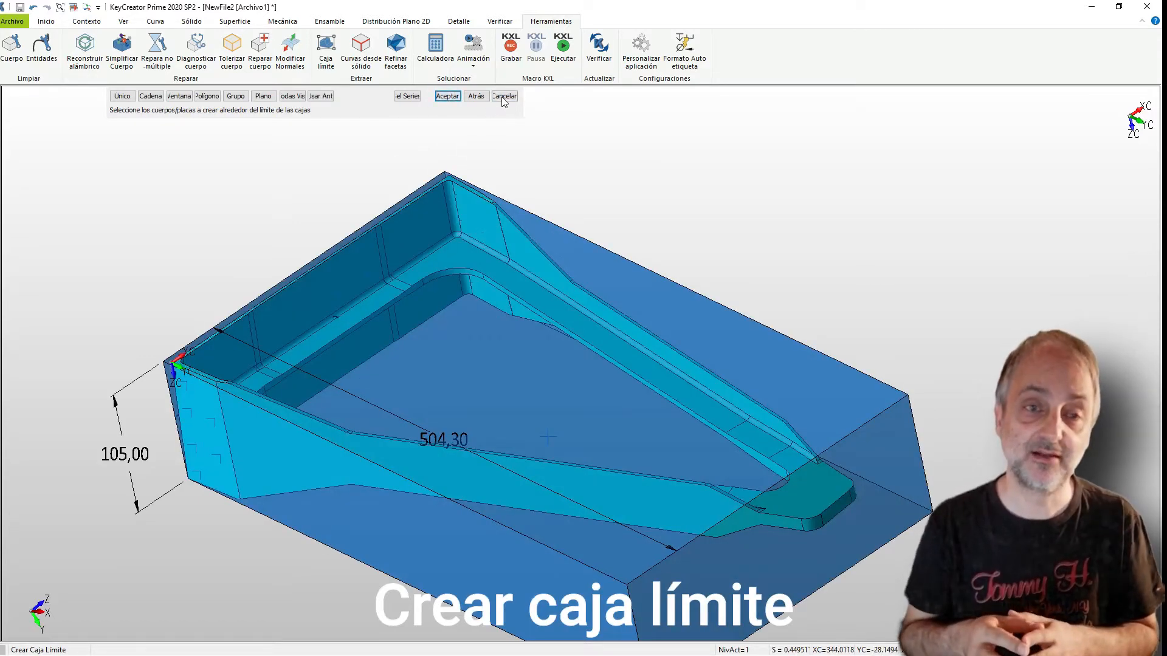
# Edit the bounding block's driving dimension along the rib to 510 mm, moving both end faces equally
pyautogui.scroll(-3, 485, 175)
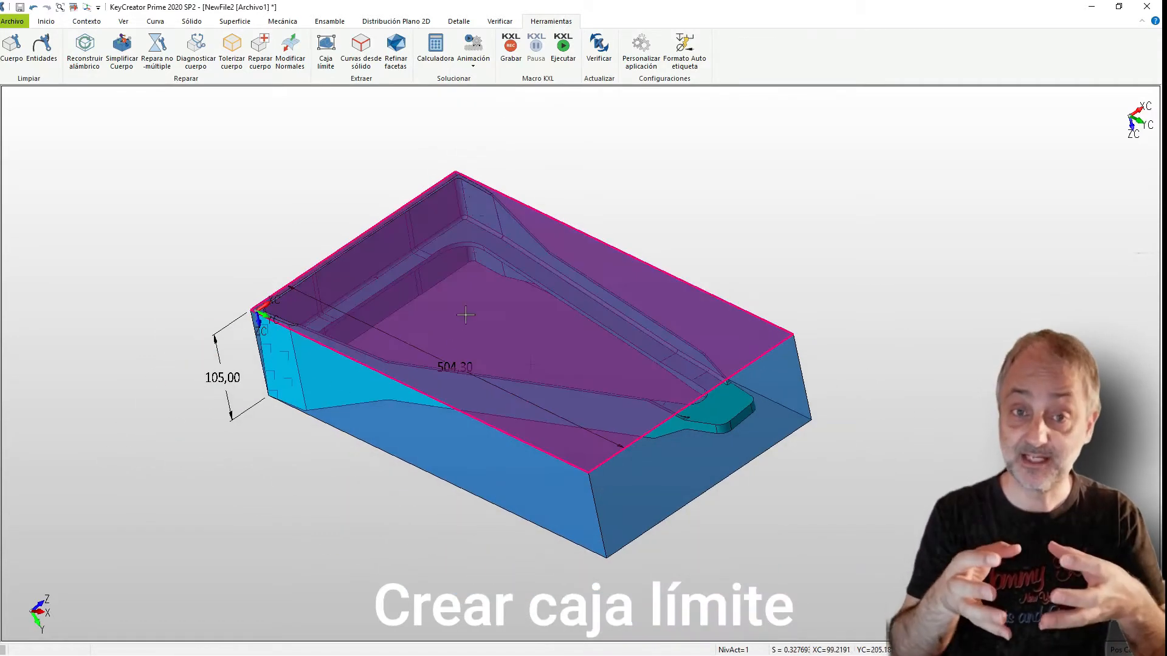
pyautogui.moveTo(465, 293); pyautogui.dragTo(467, 236, button='middle')
pyautogui.moveTo(449, 393); pyautogui.dragTo(602, 418, button='middle')
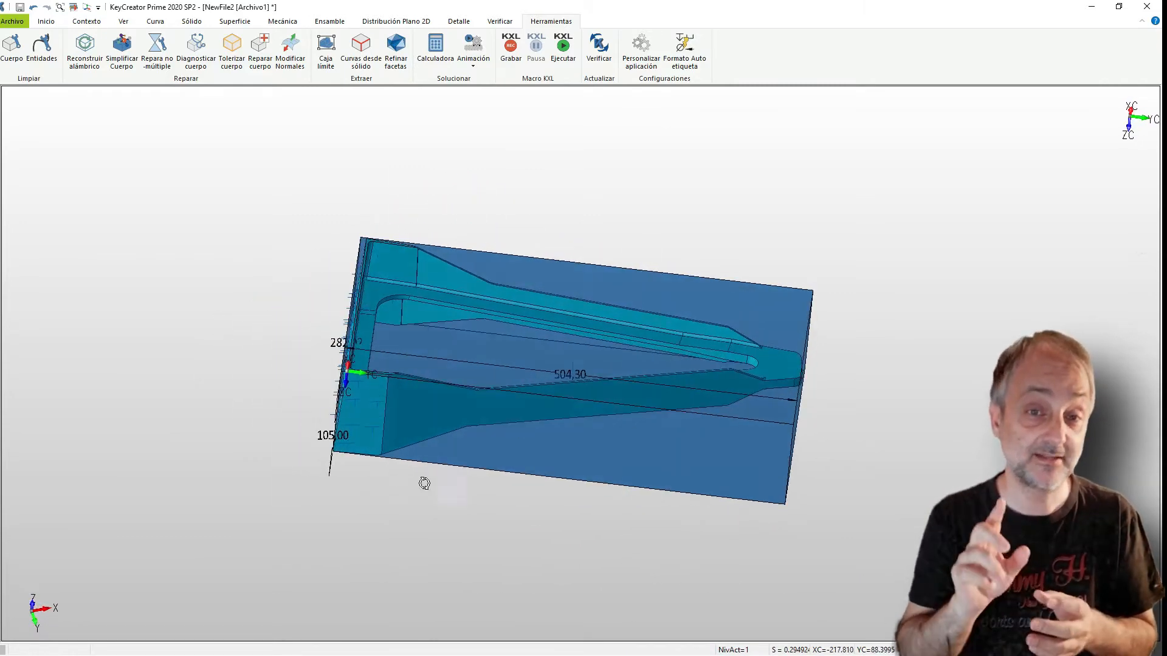
pyautogui.moveTo(424, 483); pyautogui.dragTo(359, 474, button='middle')
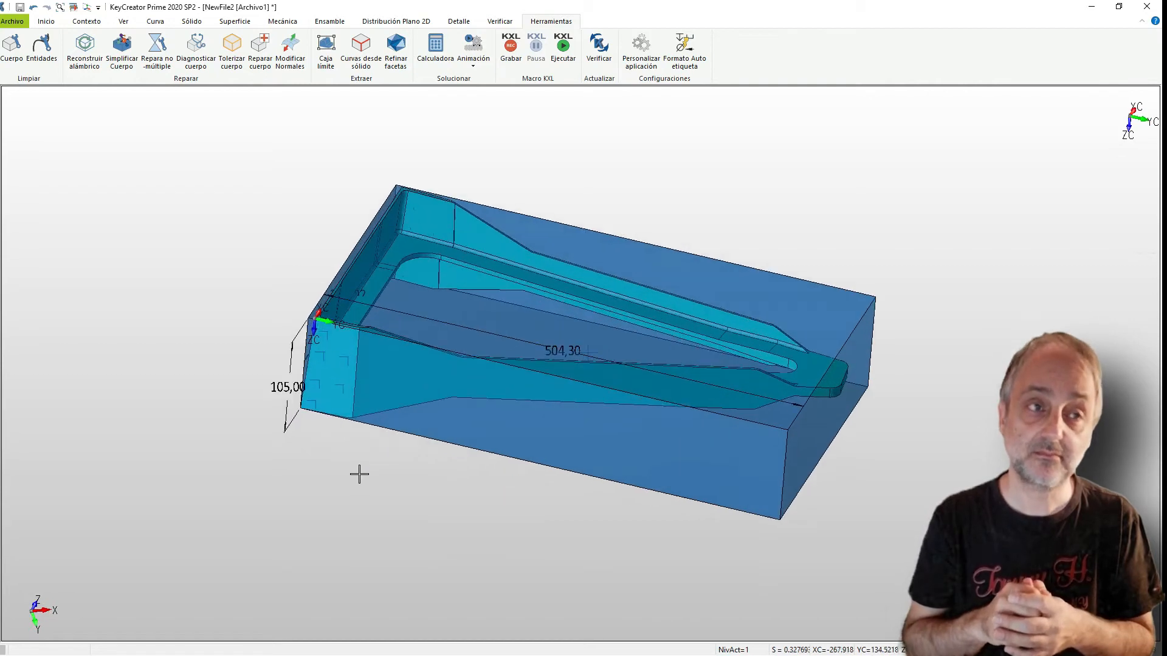
pyautogui.scroll(1, 360, 474)
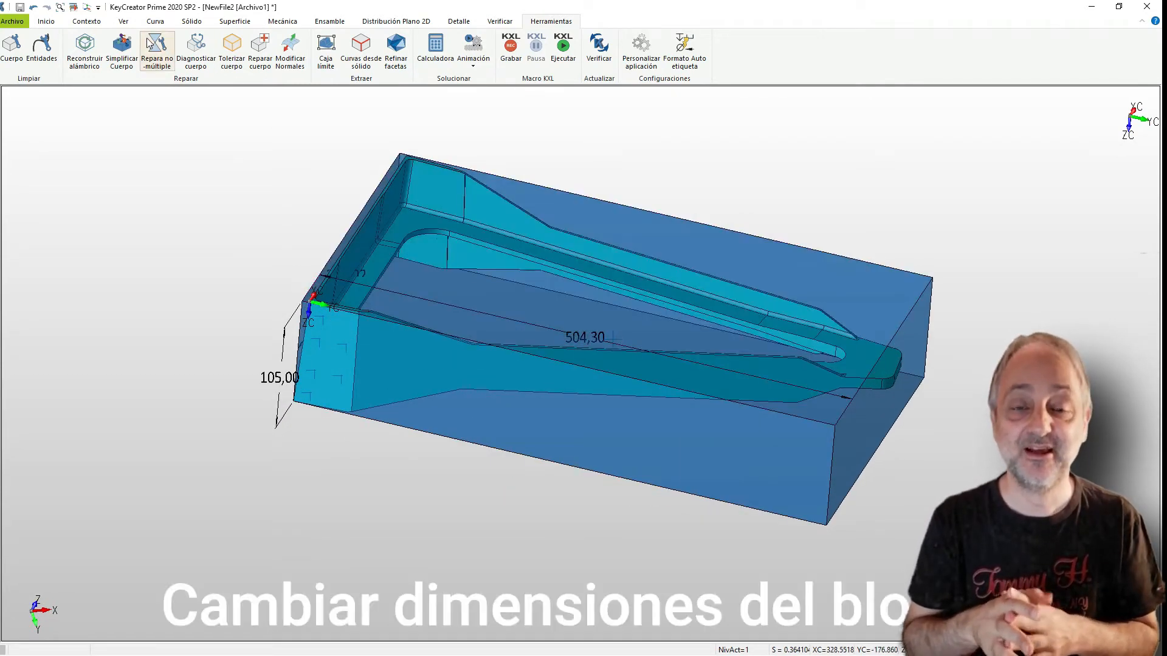
pyautogui.click(192, 21)
pyautogui.click(425, 49)
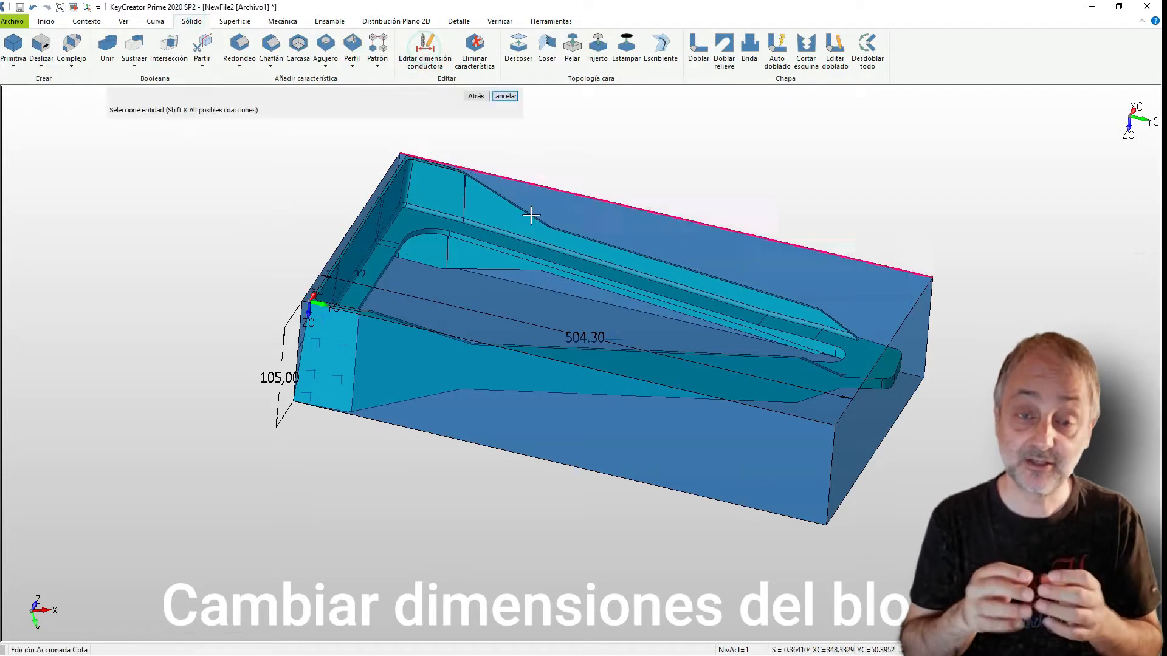
pyautogui.click(582, 337)
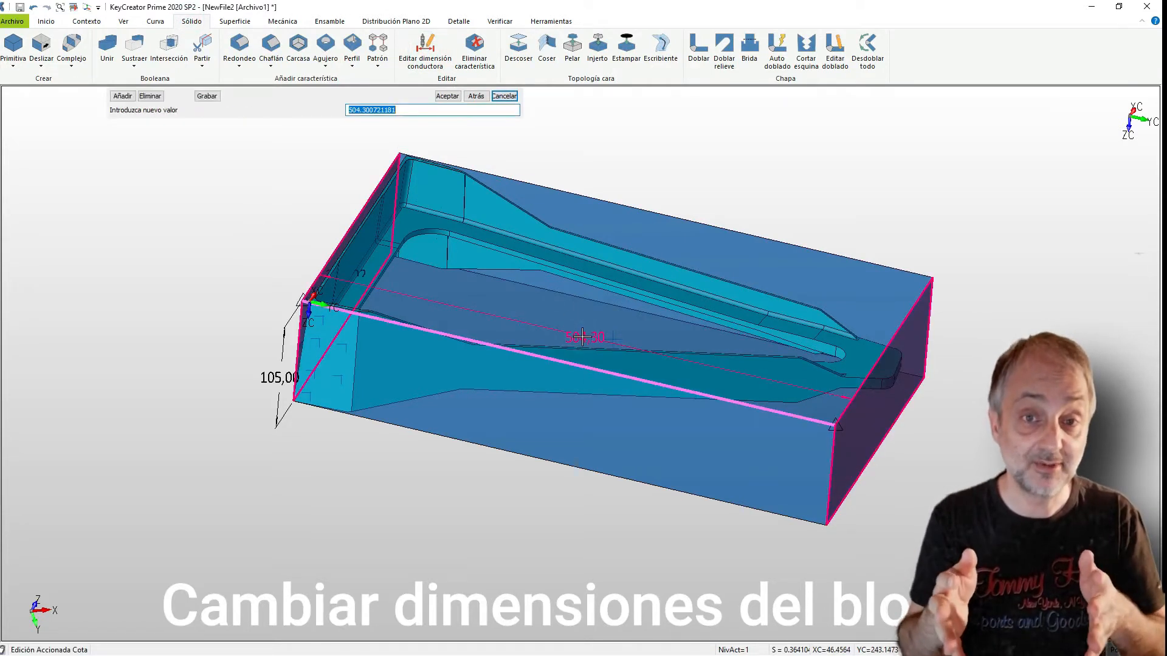
pyautogui.write('510')
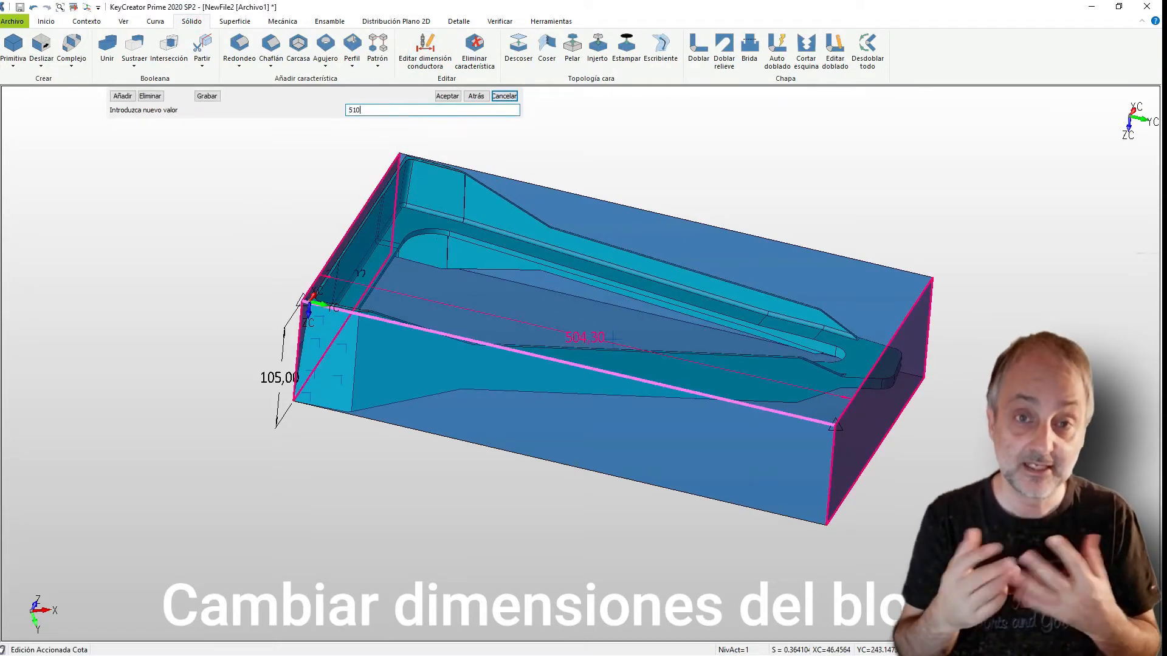
pyautogui.press('Return')
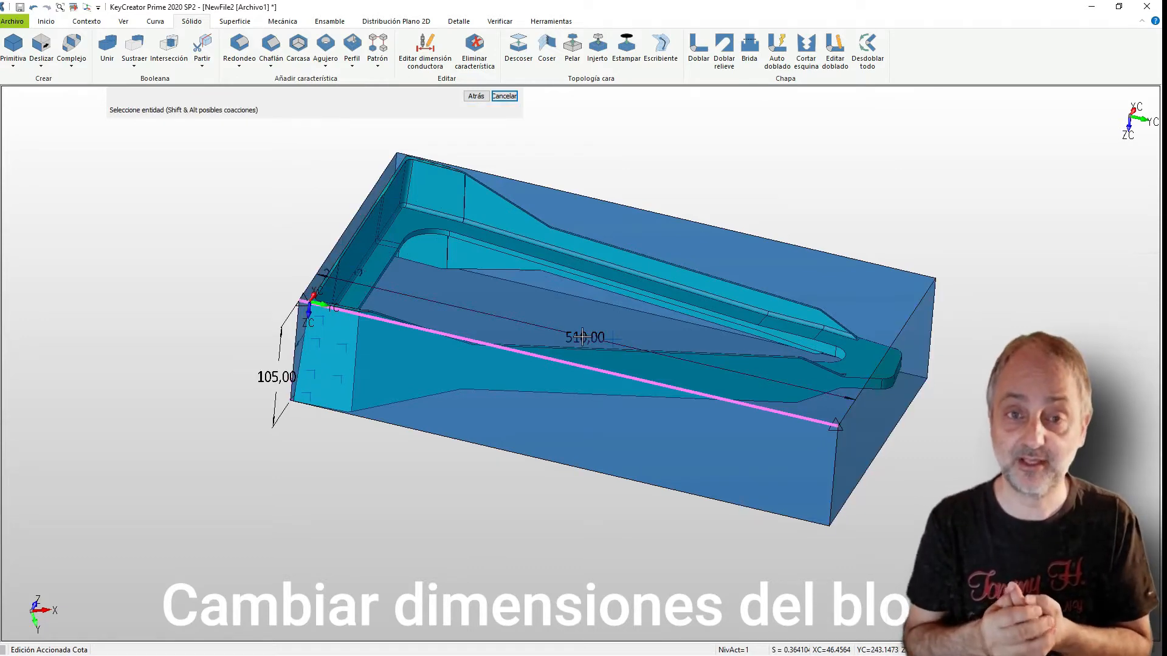
# Set the block's width across the rib's wide end to 290 mm, moving both side faces equally
pyautogui.moveTo(372, 464); pyautogui.dragTo(351, 430, button='middle')
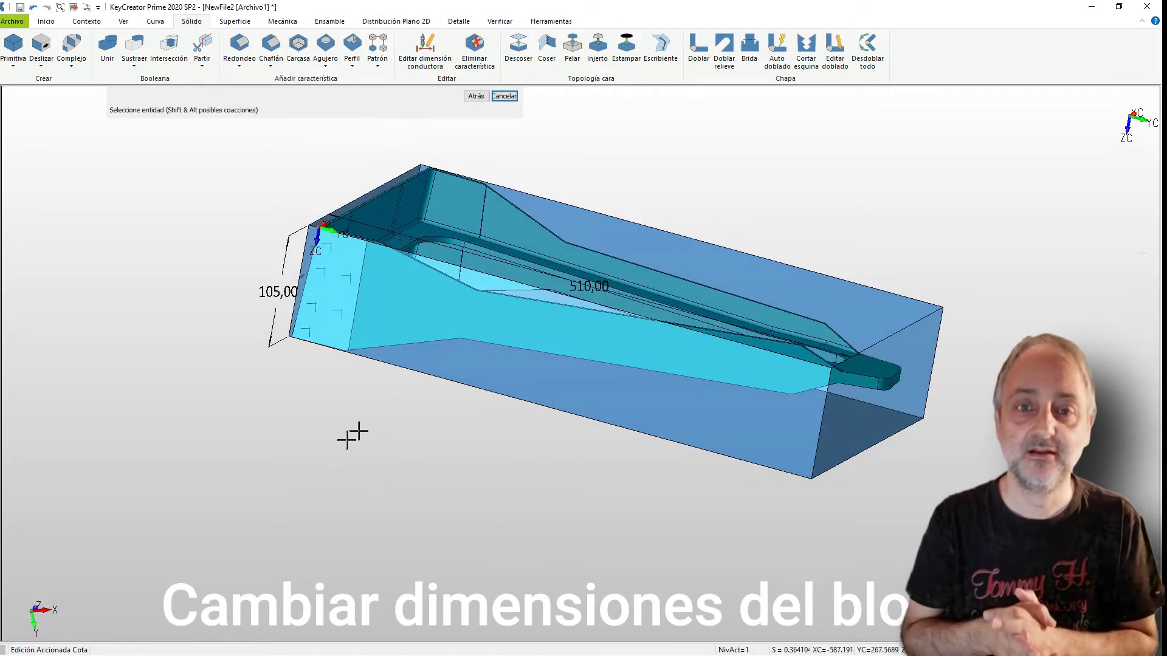
pyautogui.moveTo(273, 481); pyautogui.dragTo(573, 510, button='middle')
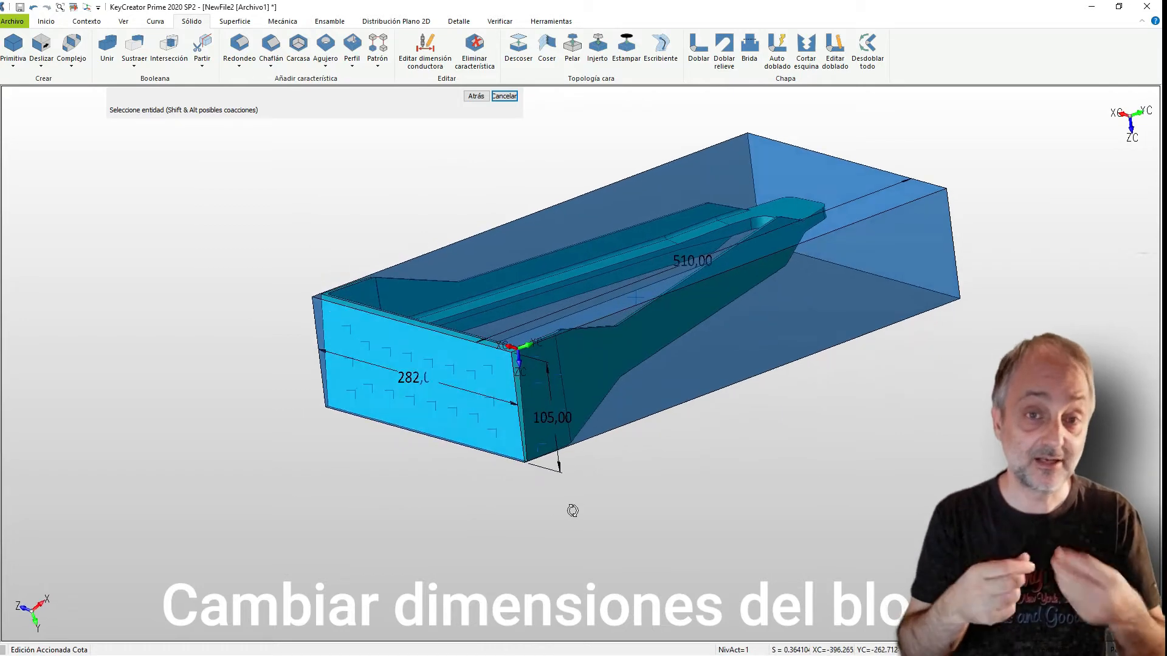
pyautogui.moveTo(399, 509); pyautogui.dragTo(400, 469, button='middle')
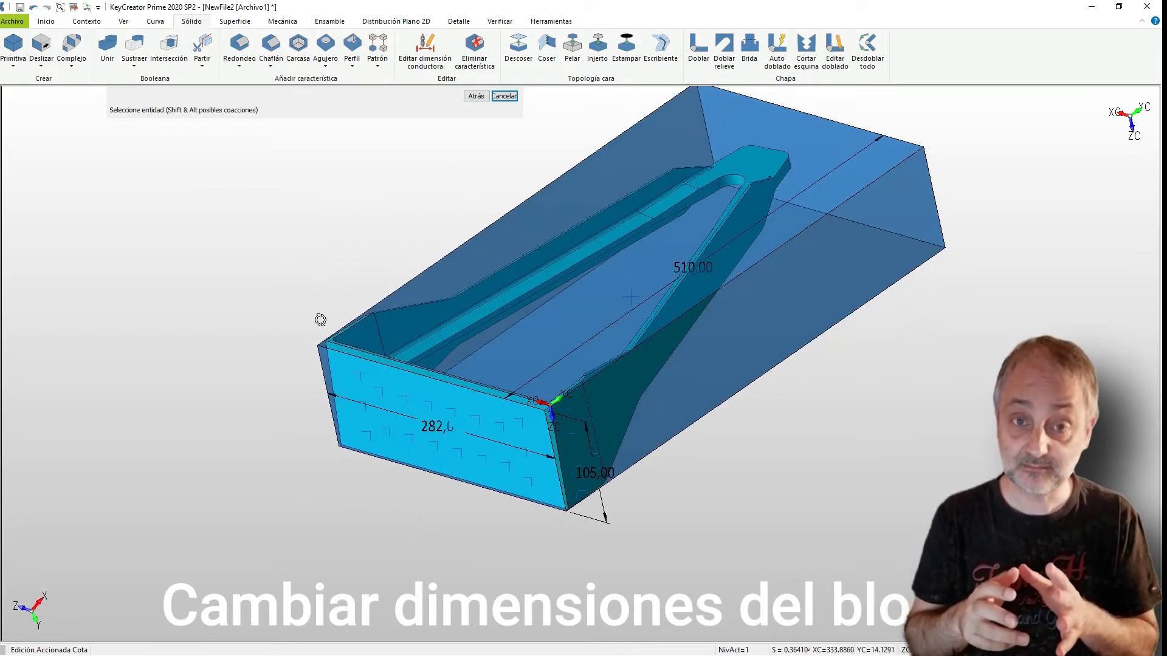
pyautogui.moveTo(320, 320); pyautogui.dragTo(359, 293, button='middle')
pyautogui.moveTo(307, 506); pyautogui.dragTo(433, 530, button='middle')
pyautogui.moveTo(377, 347); pyautogui.dragTo(462, 278, button='middle')
pyautogui.moveTo(461, 278); pyautogui.dragTo(492, 323, button='middle')
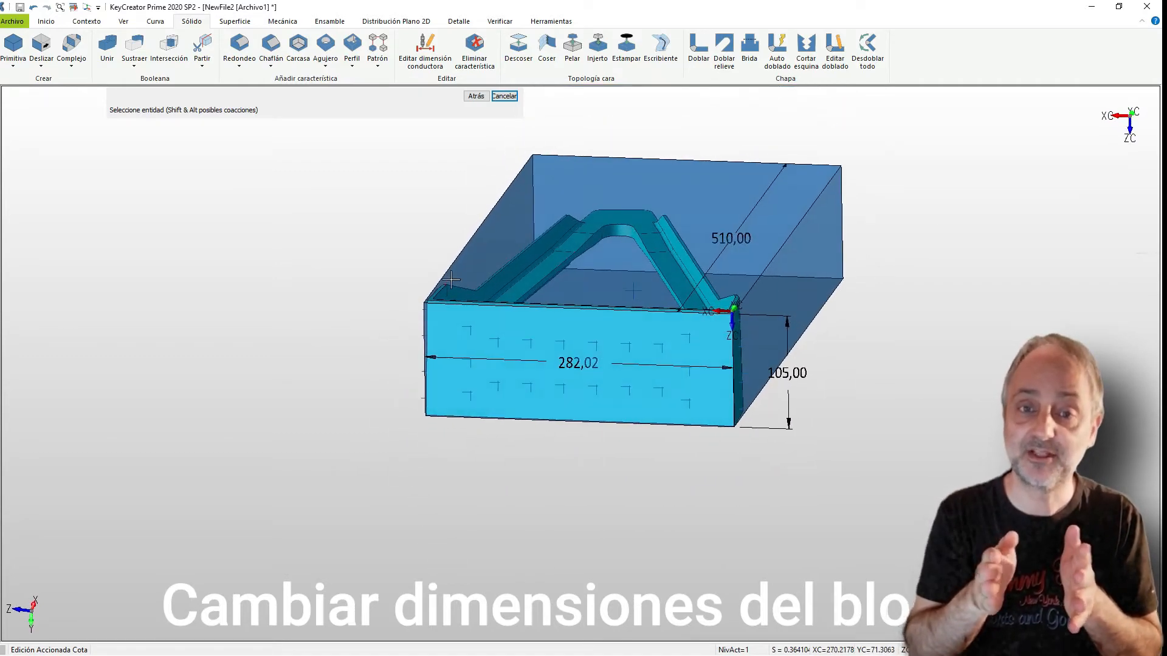
pyautogui.scroll(3, 617, 398)
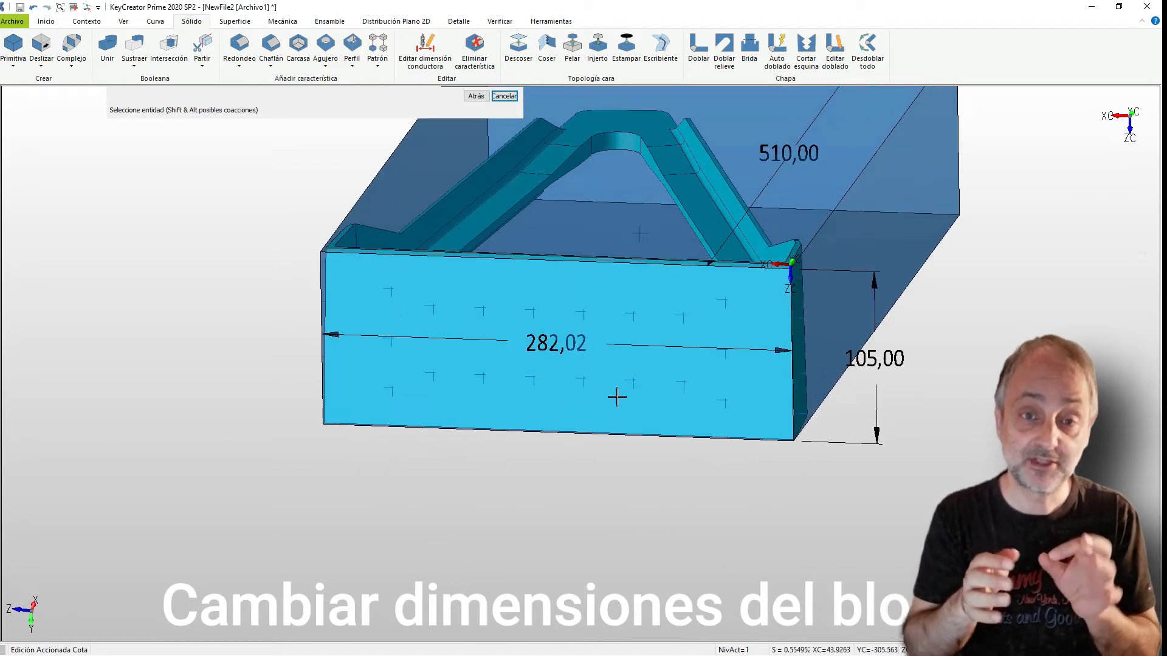
pyautogui.click(540, 346)
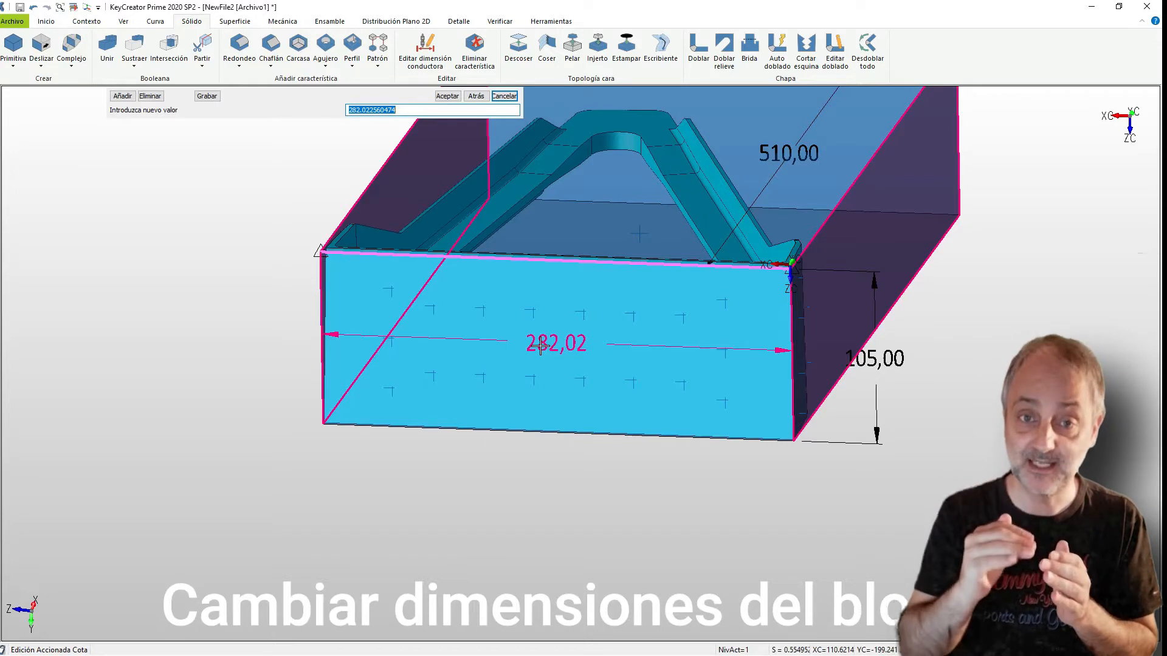
pyautogui.write('290')
pyautogui.press('Return')
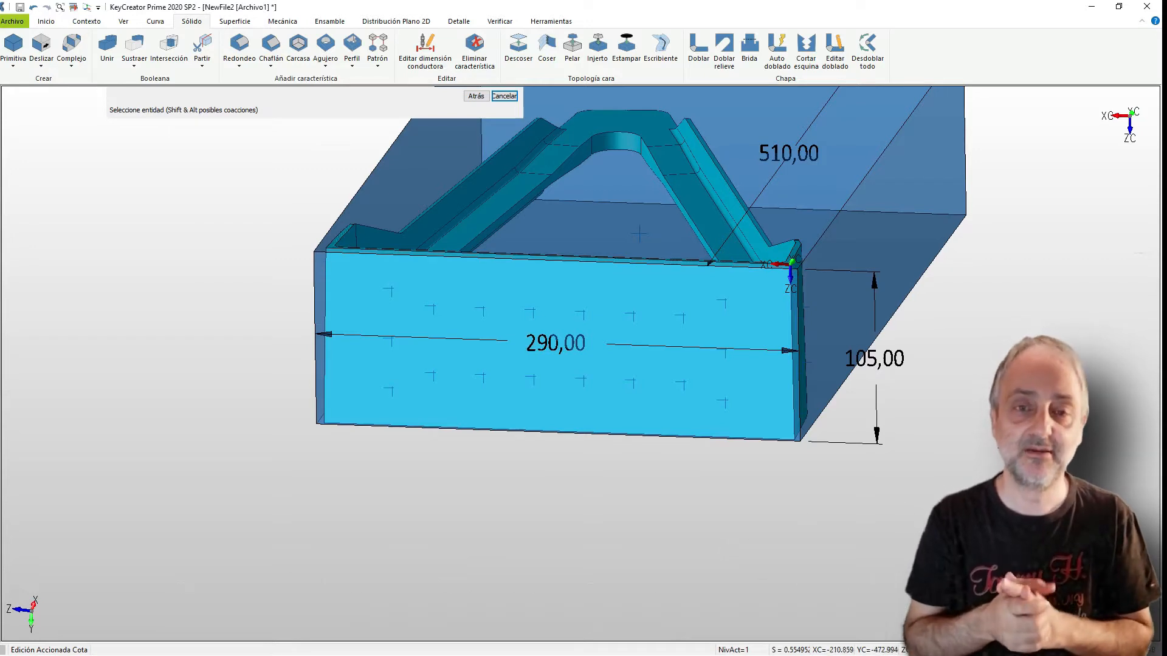
# Enlarge the block's height unevenly, first to 106 mm by moving the upper face and finally to 110 mm by moving the lower face
pyautogui.click(874, 281)
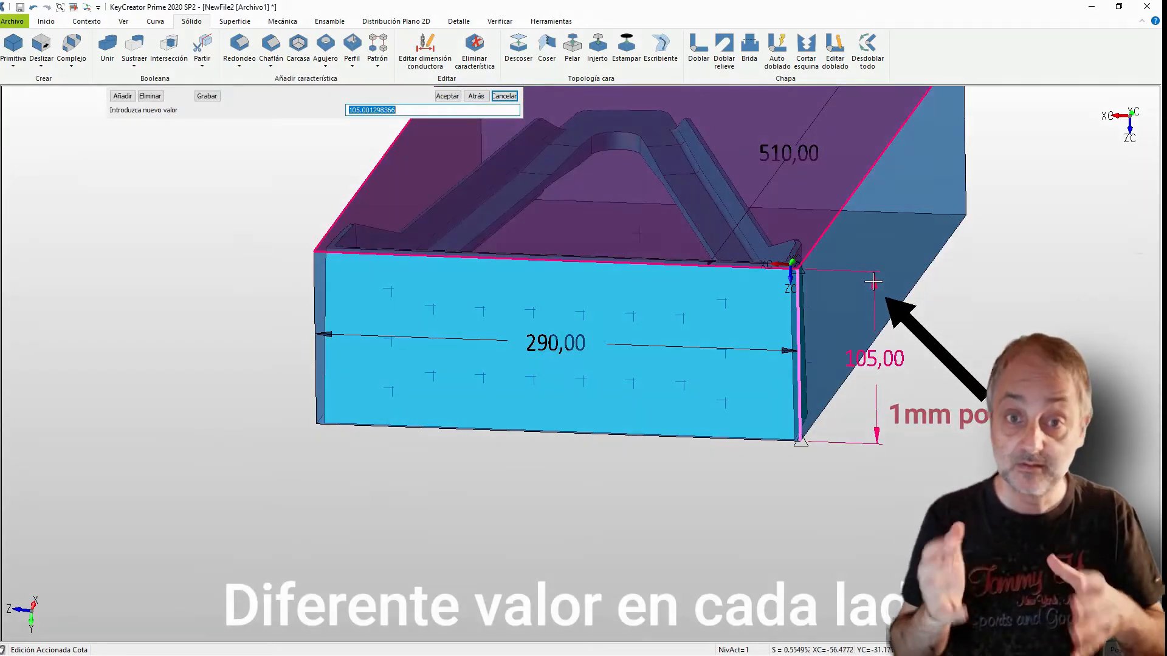
pyautogui.write('106')
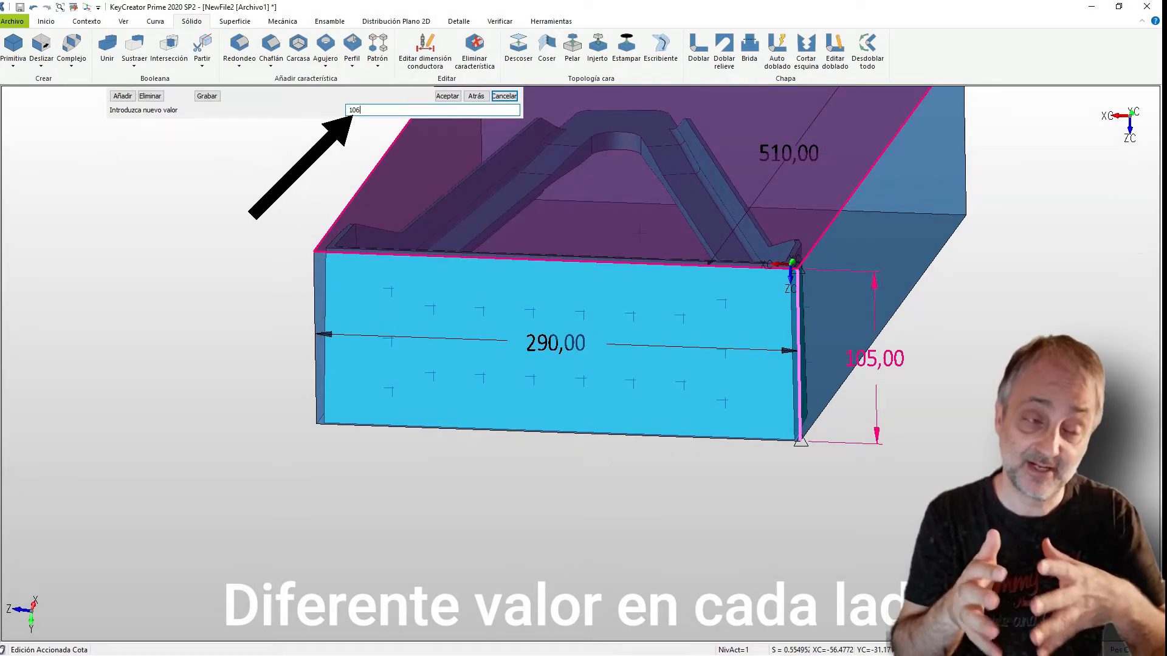
pyautogui.press('Return')
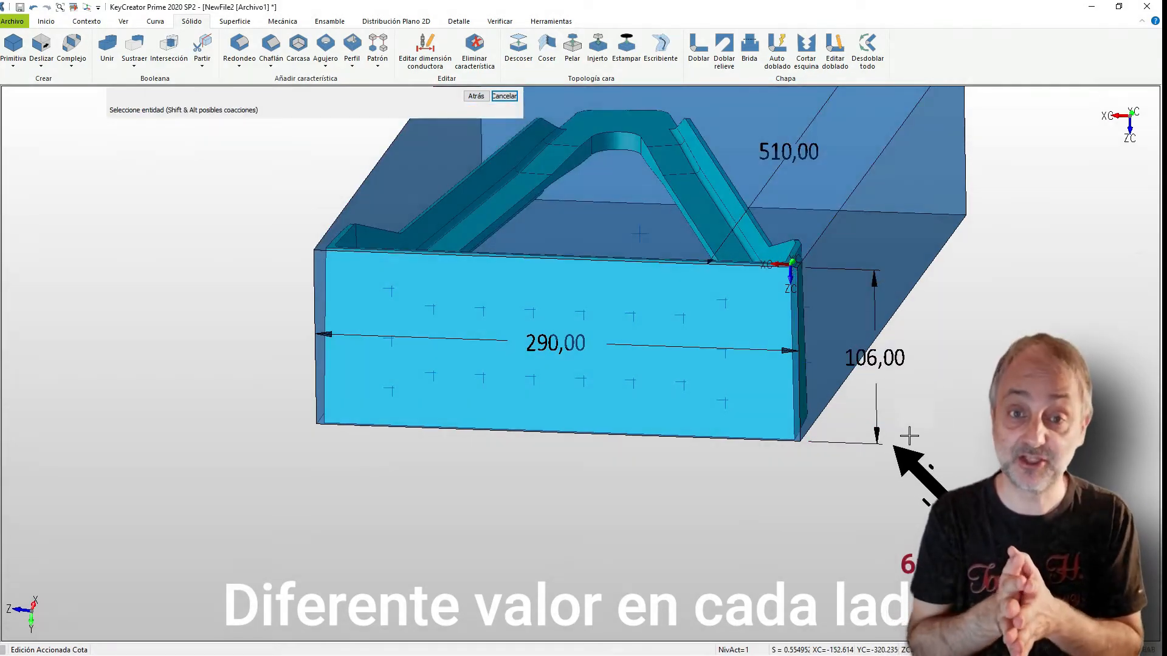
pyautogui.click(880, 437)
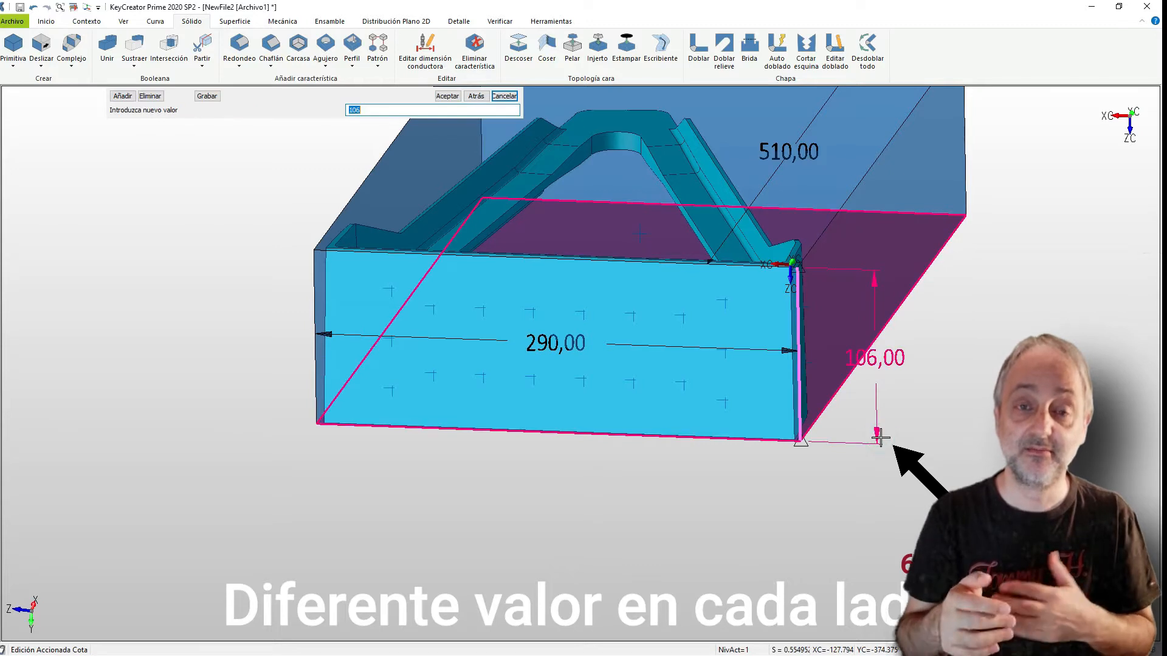
pyautogui.write('110')
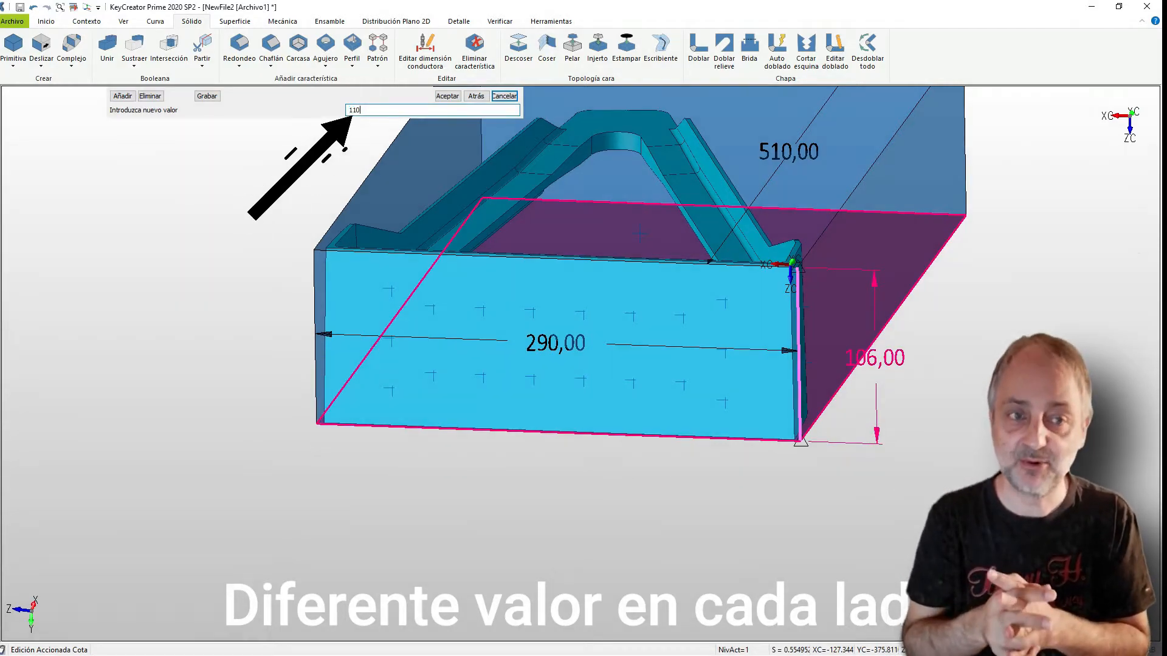
pyautogui.press('Return')
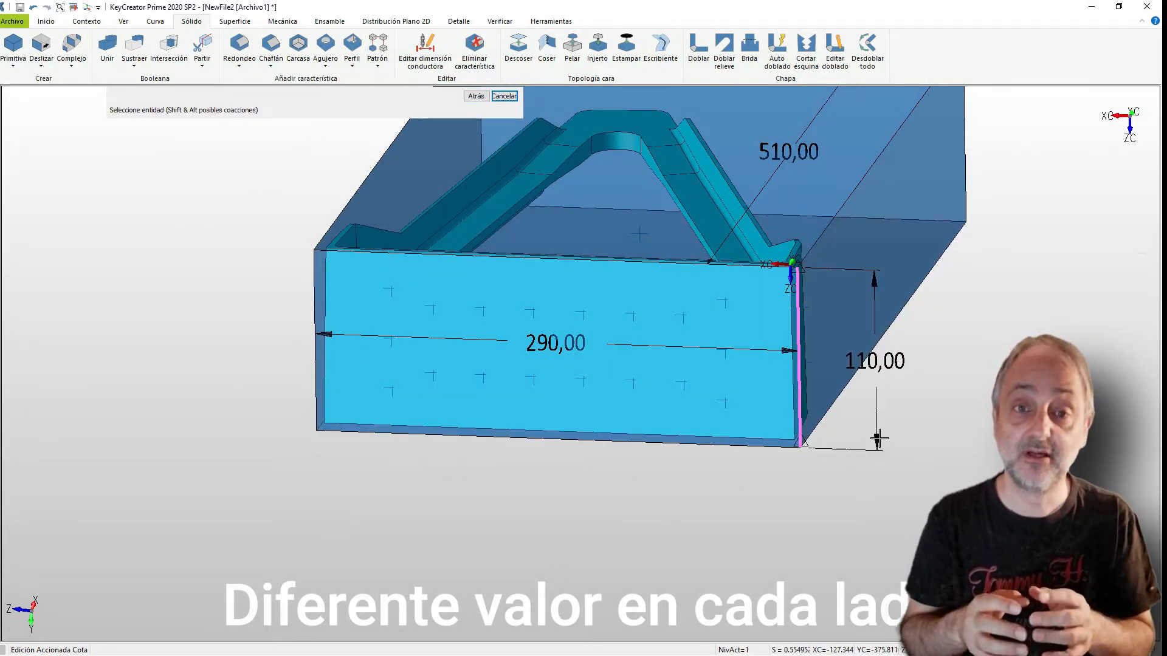
# Begin a three-position construction plane with its origin midway between two opposite corners of the stock block's upper face
pyautogui.click(505, 96)
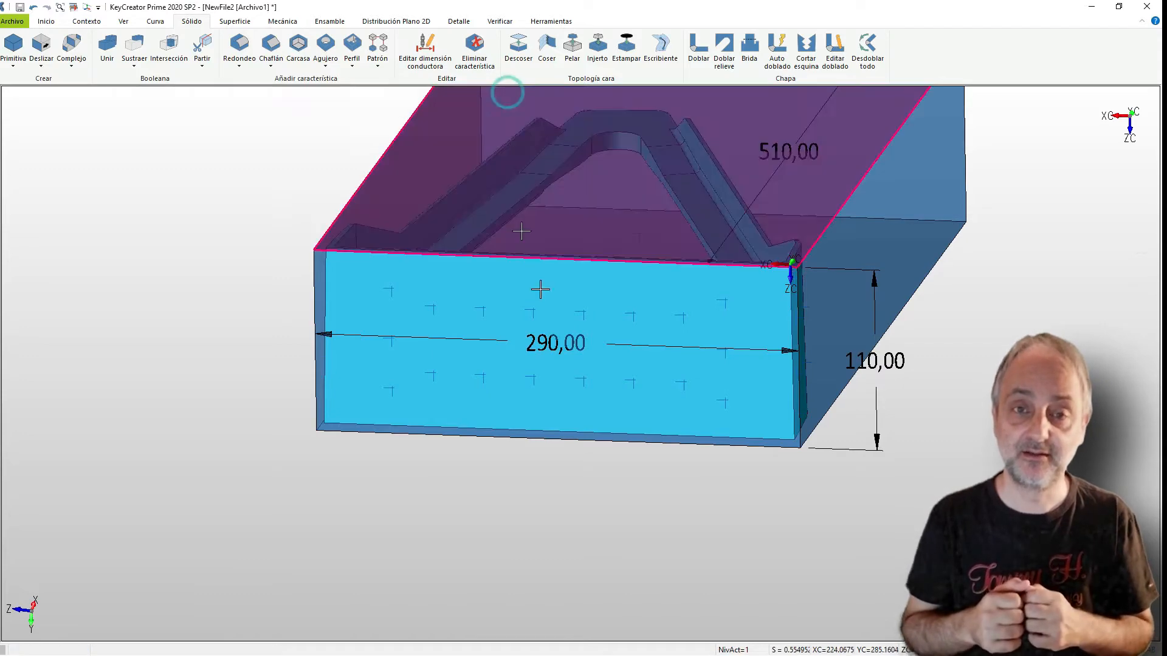
pyautogui.scroll(-3, 629, 513)
pyautogui.moveTo(654, 504); pyautogui.dragTo(435, 325, button='middle')
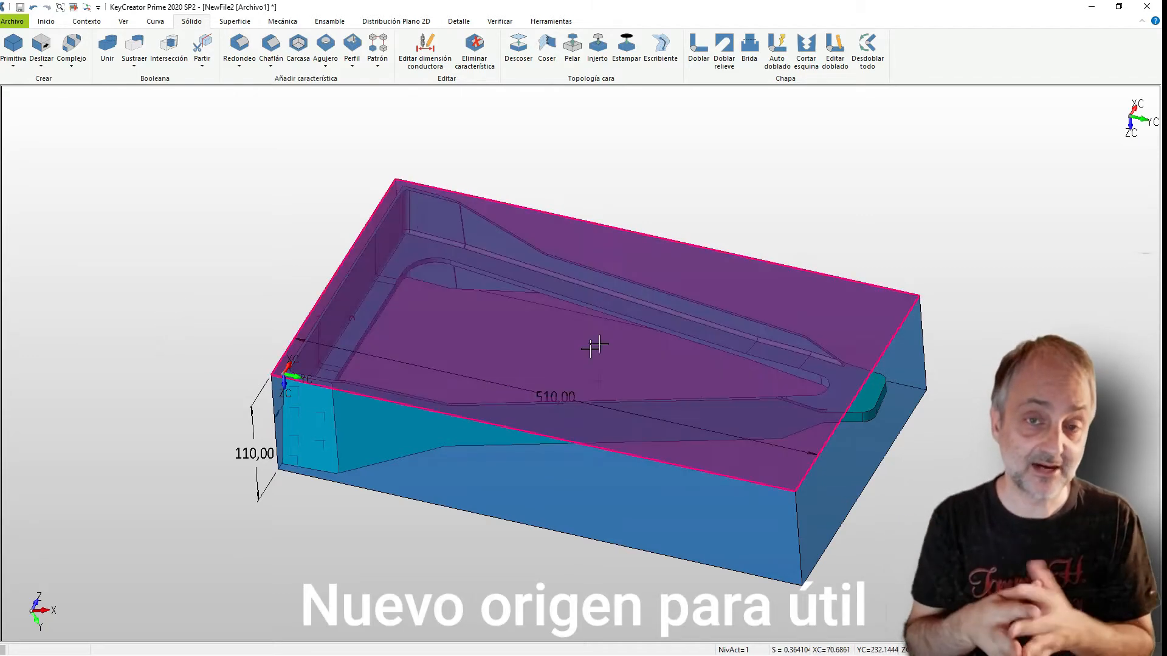
pyautogui.scroll(1, 610, 351)
pyautogui.scroll(1, 595, 352)
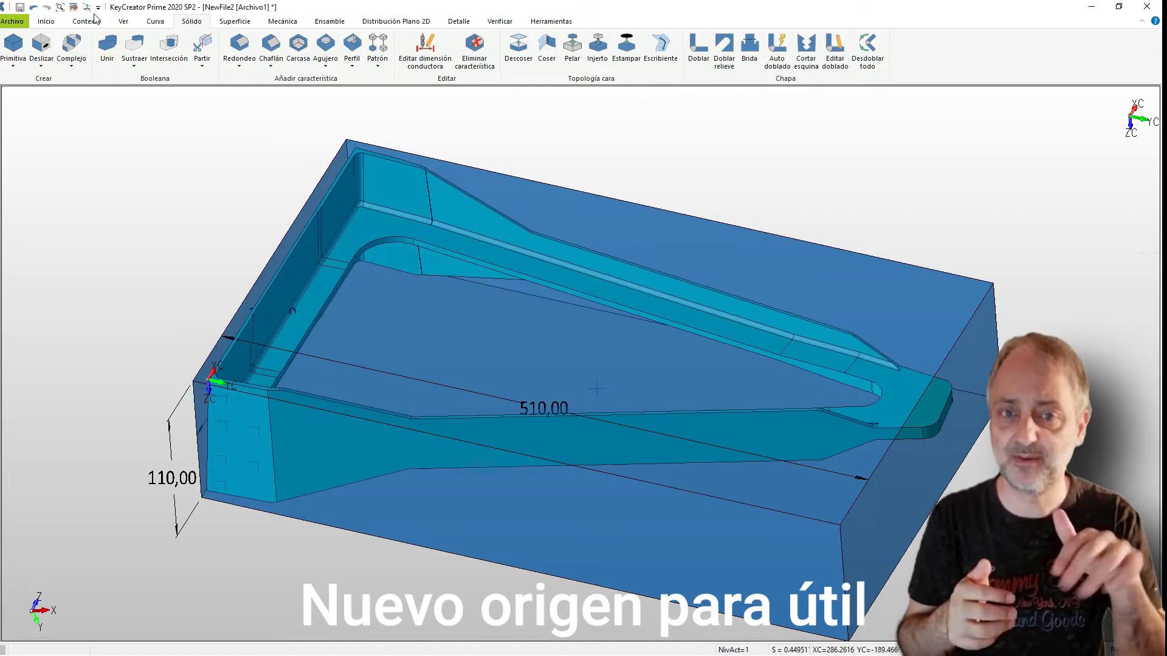
pyautogui.click(88, 8)
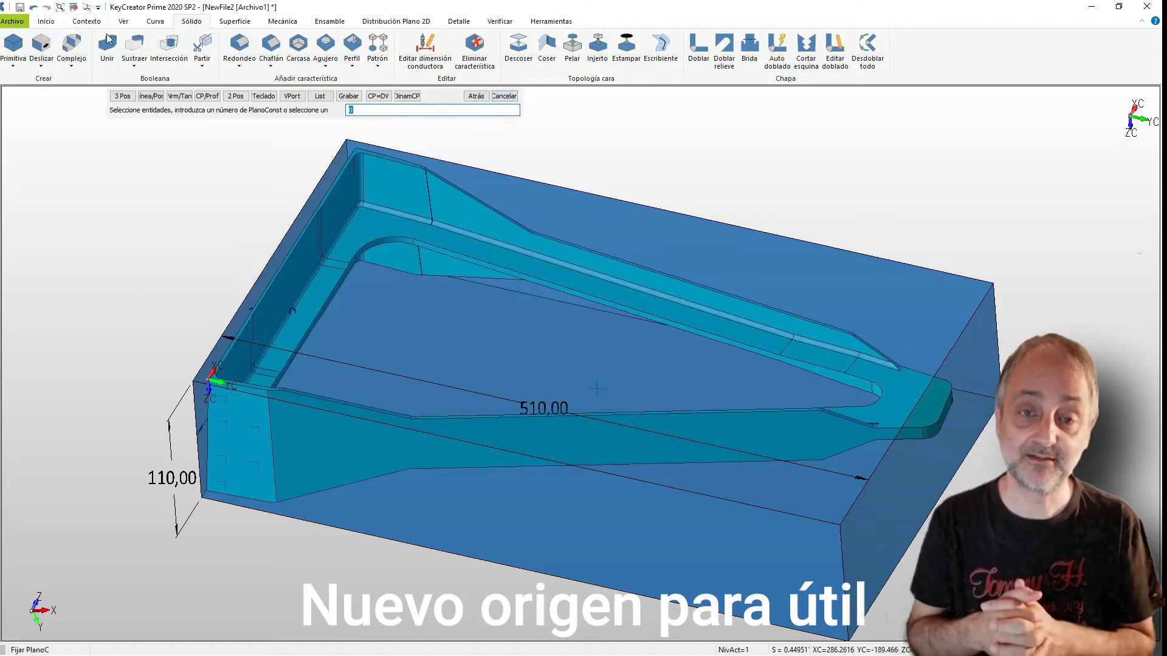
pyautogui.click(123, 96)
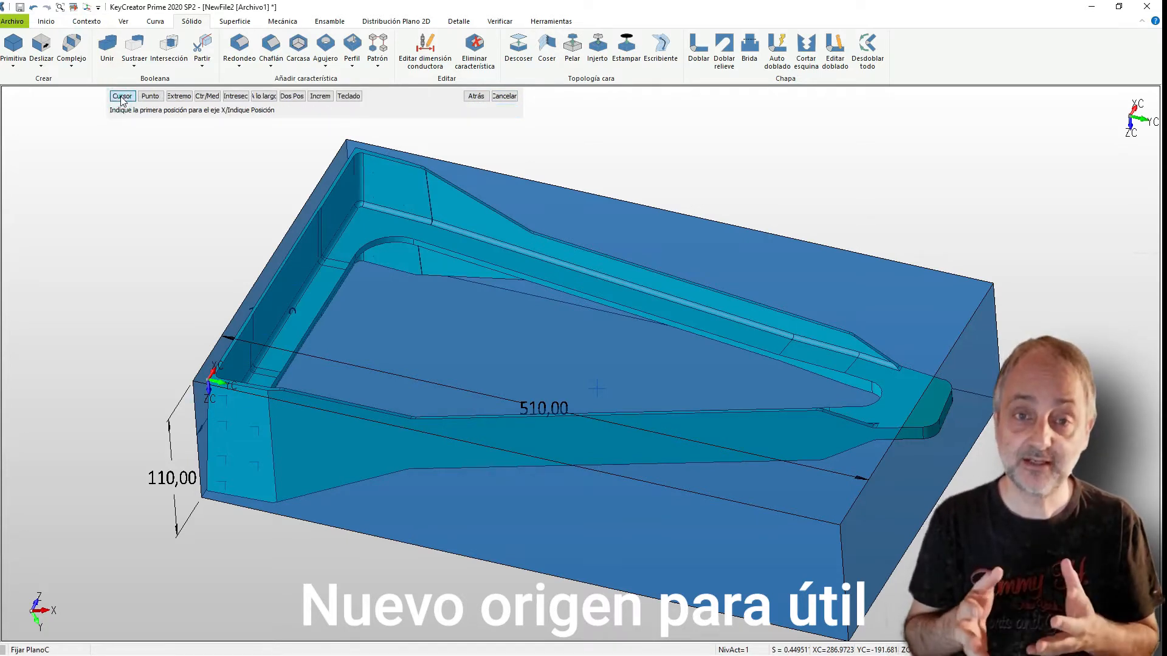
pyautogui.click(291, 96)
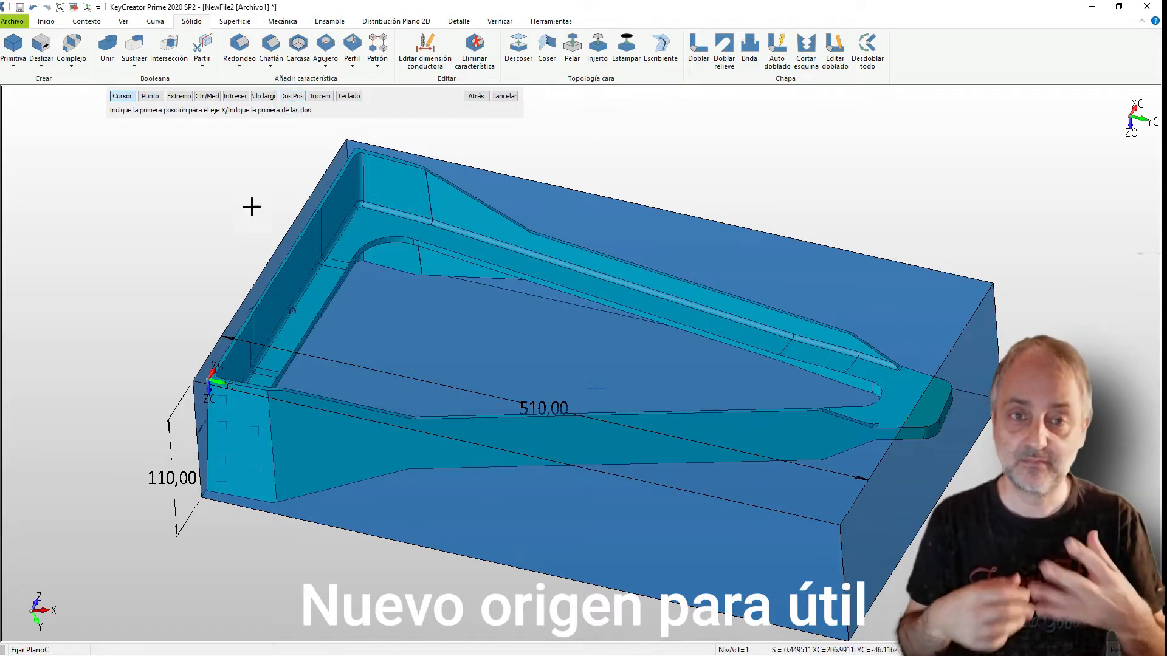
pyautogui.click(188, 380)
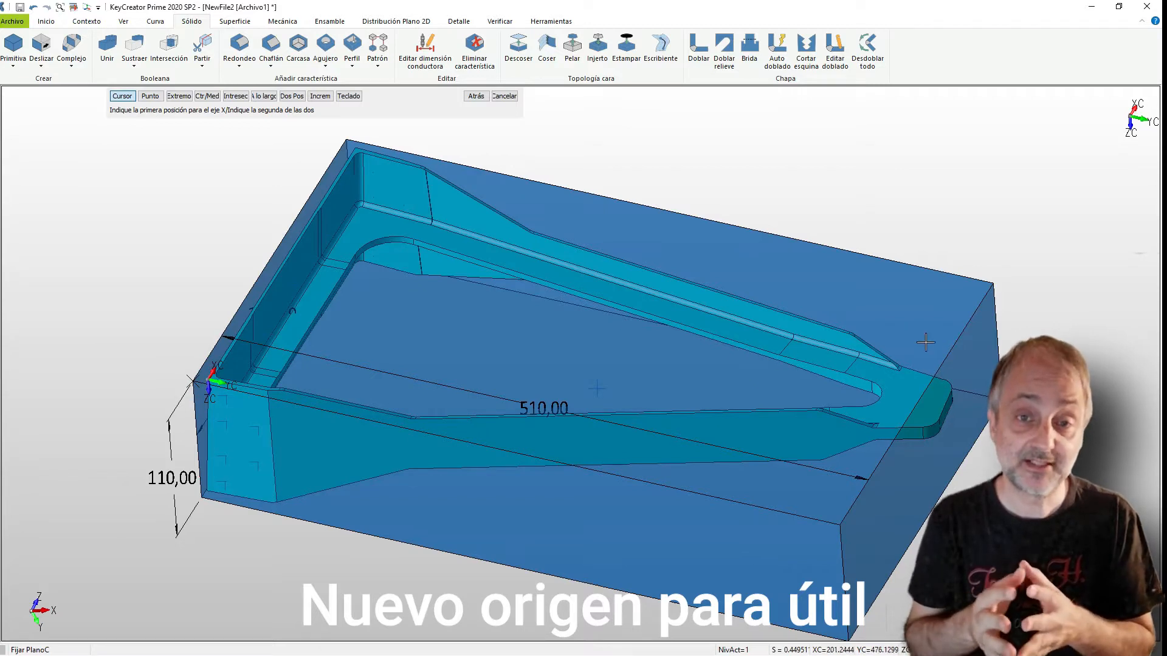
pyautogui.click(988, 282)
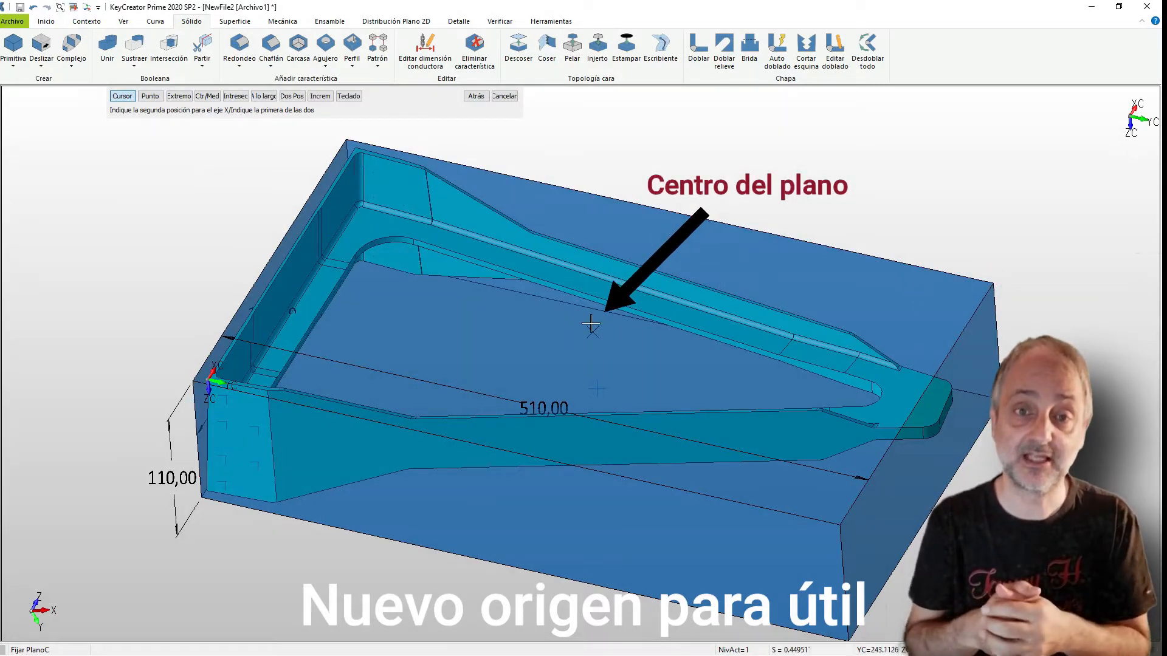
# Direct the plane's X axis to the midpoint of the block's upper narrow-end edge and its Y axis towards the far long edge's midpoint
pyautogui.click(476, 97)
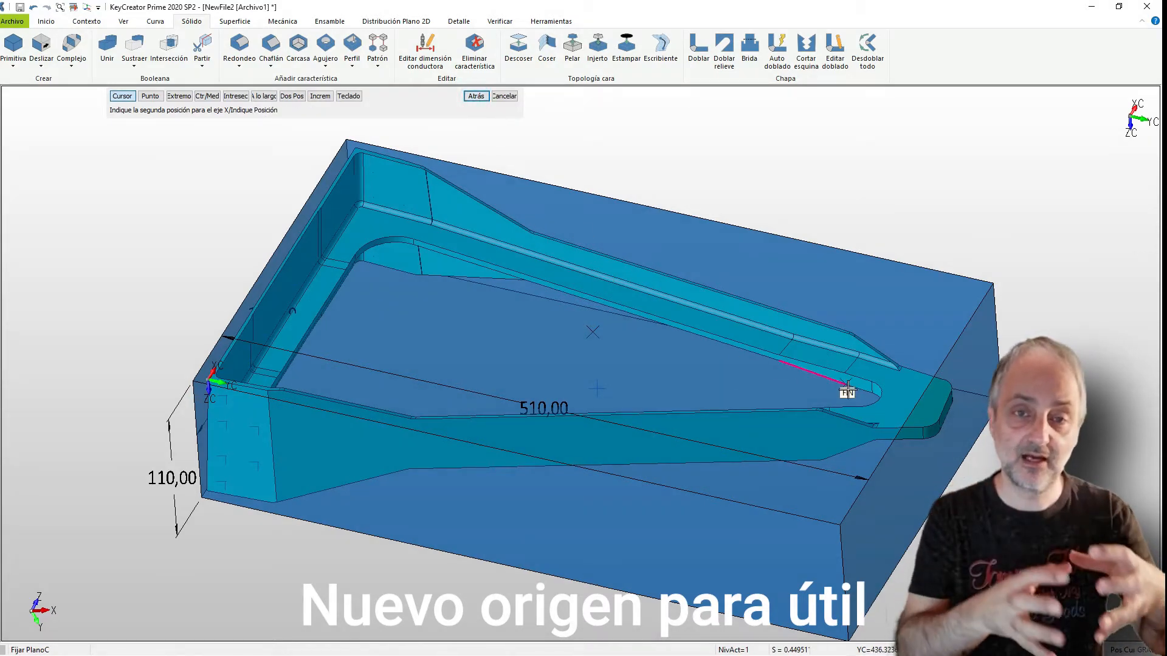
pyautogui.click(915, 404)
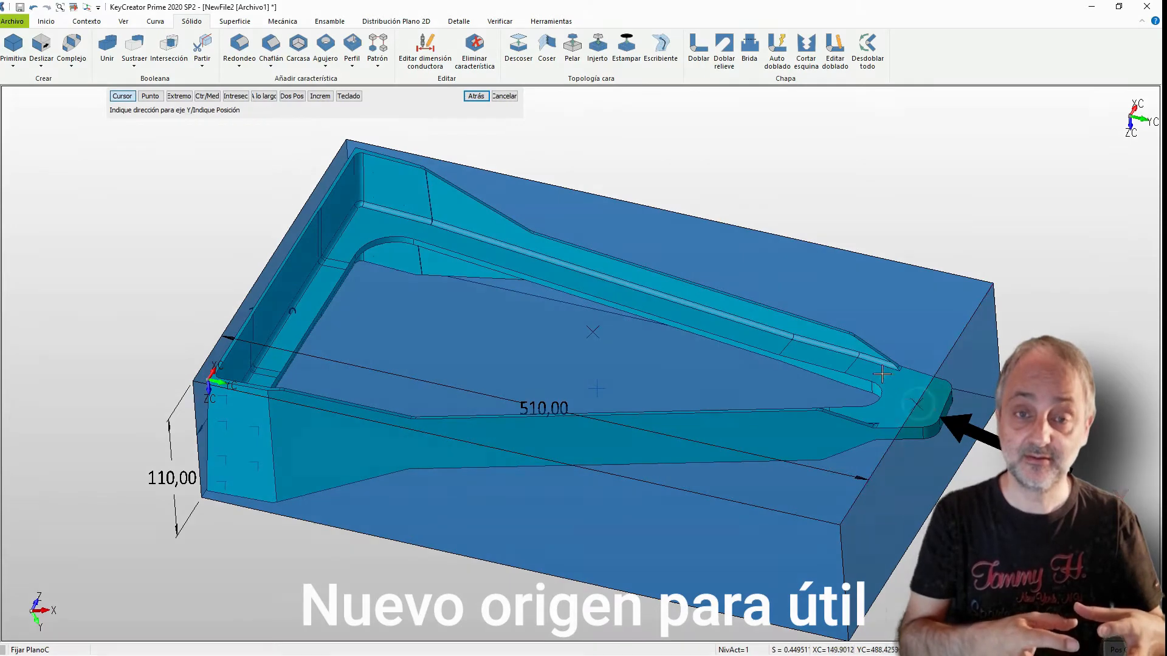
pyautogui.click(664, 205)
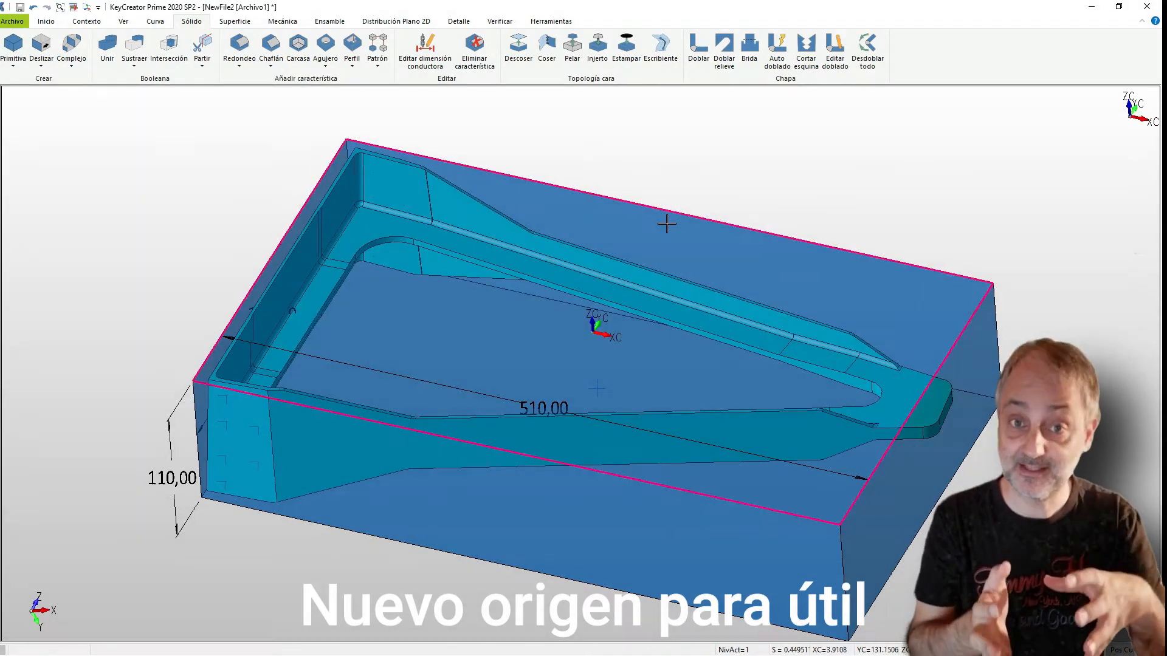
# Save the current construction plane under the name Origen as a non-associative plane
pyautogui.scroll(-1, 673, 237)
pyautogui.moveTo(686, 210)
pyautogui.mouseDown(button='middle')
pyautogui.moveTo(742, 134)
pyautogui.moveTo(685, 199)
pyautogui.moveTo(684, 188)
pyautogui.mouseUp(button='middle')
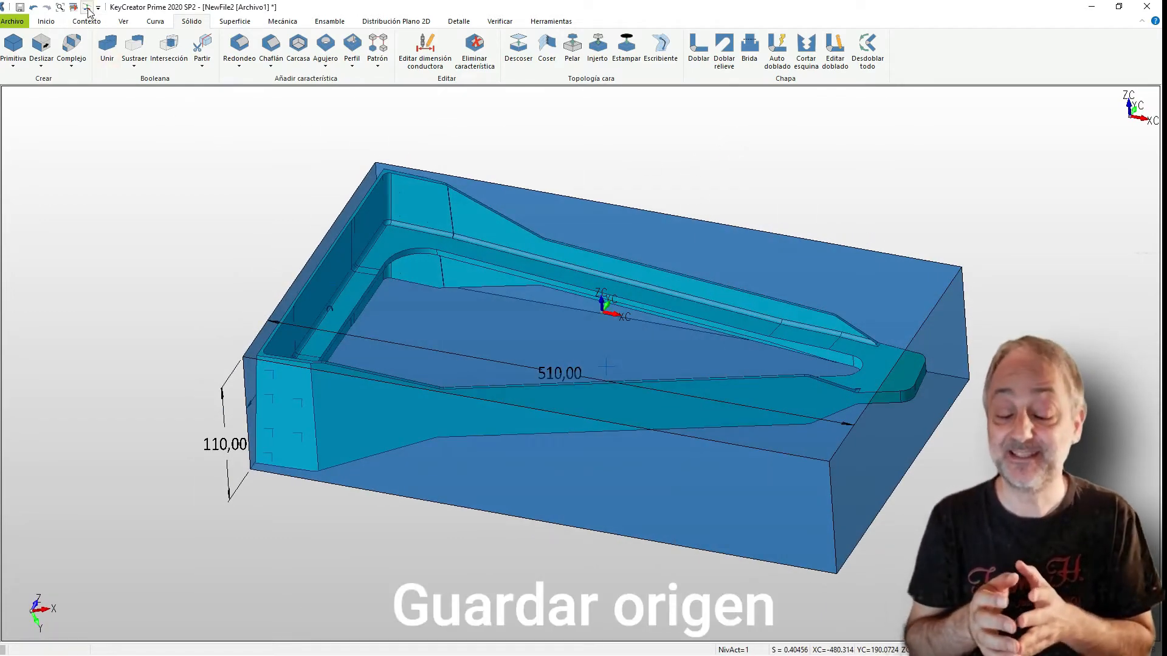
pyautogui.click(88, 9)
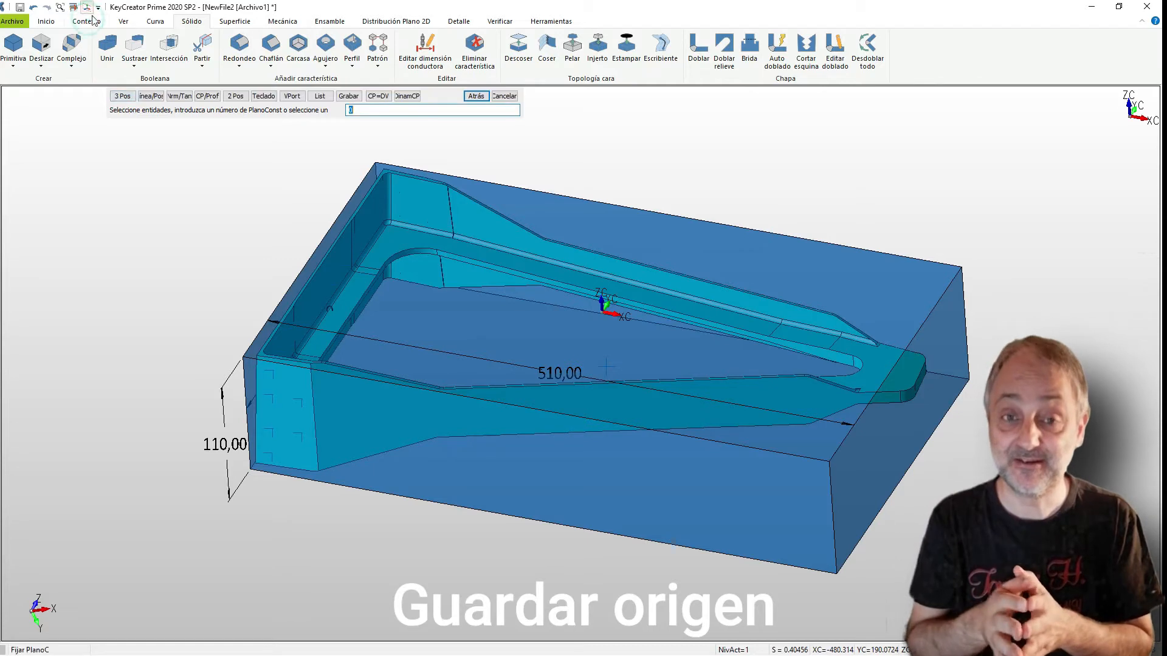
pyautogui.click(353, 98)
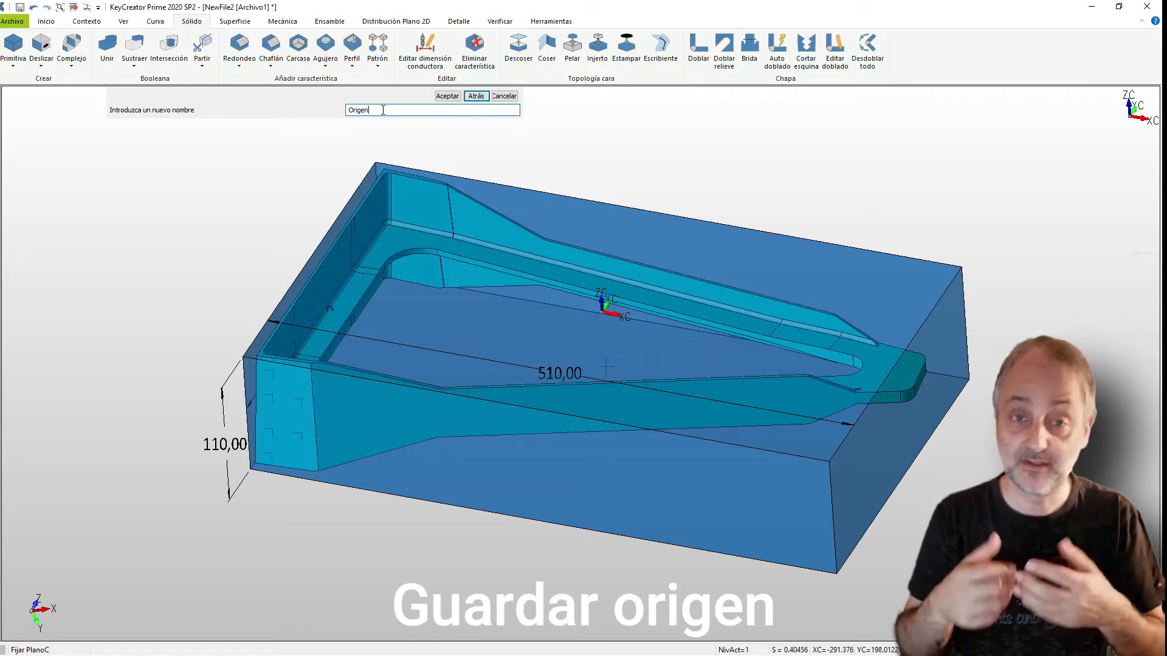
pyautogui.click(447, 96)
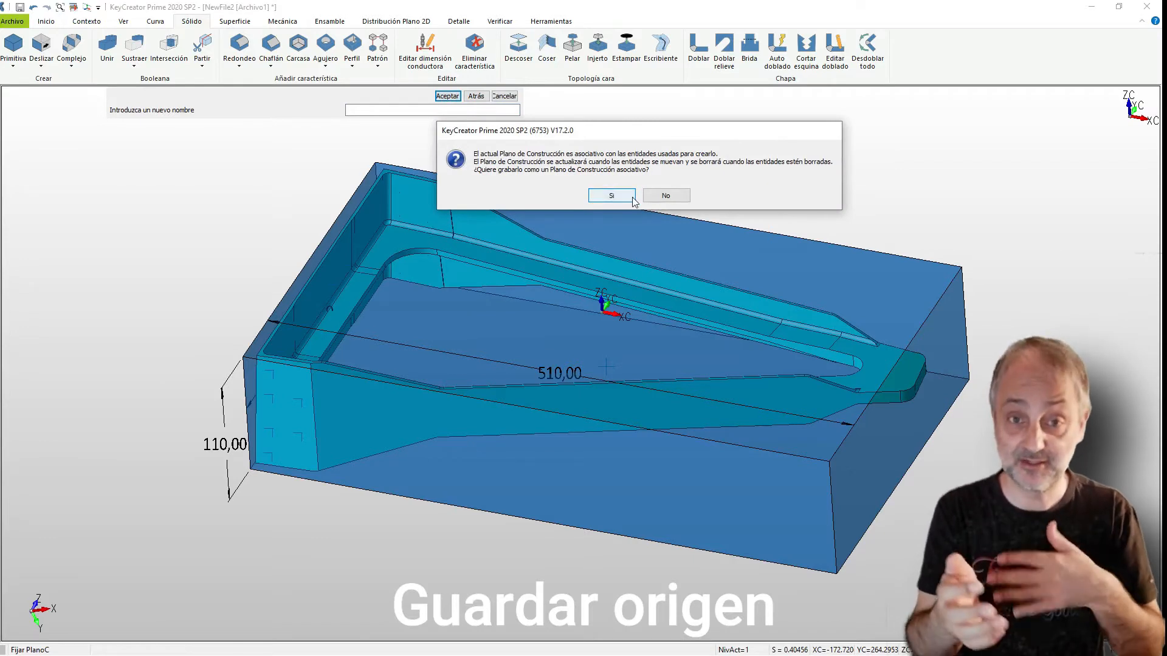
pyautogui.click(657, 195)
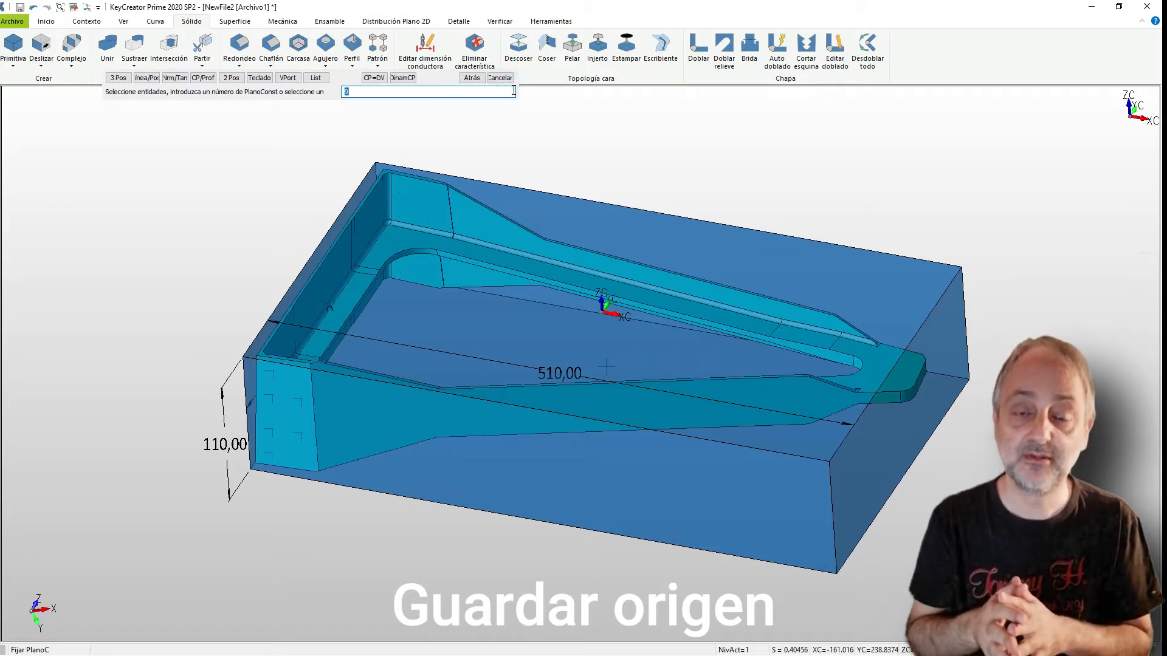
pyautogui.click(500, 77)
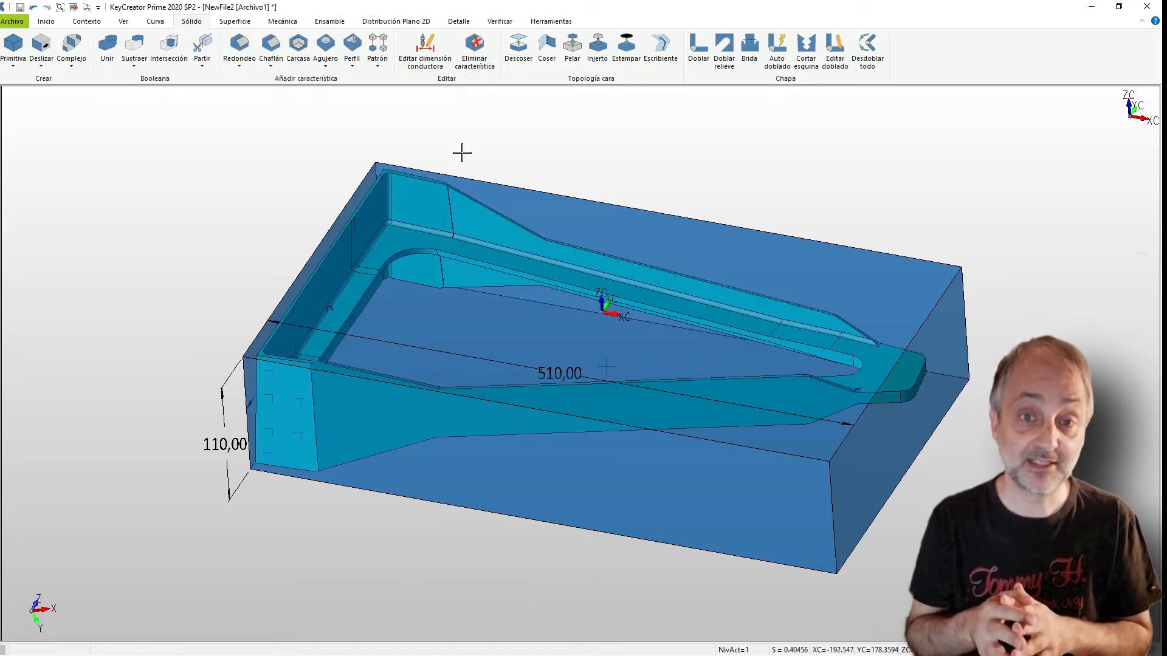
# Delete the stock block around the rib together with its length, width and height dimensions
pyautogui.scroll(-2, 504, 157)
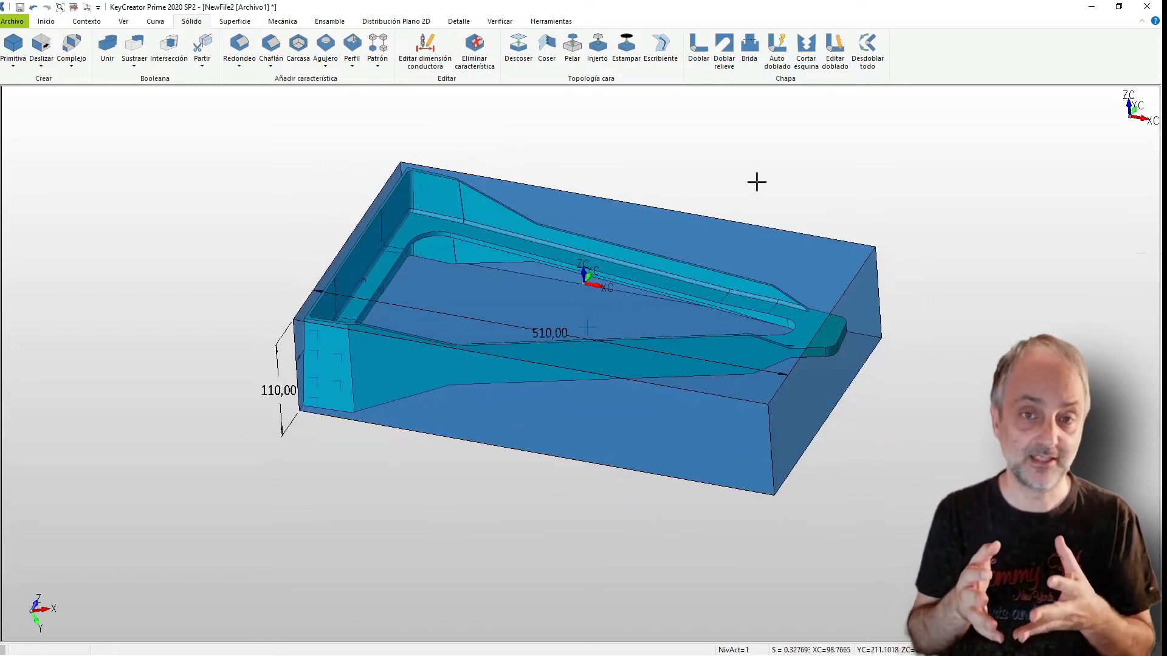
pyautogui.click(739, 232)
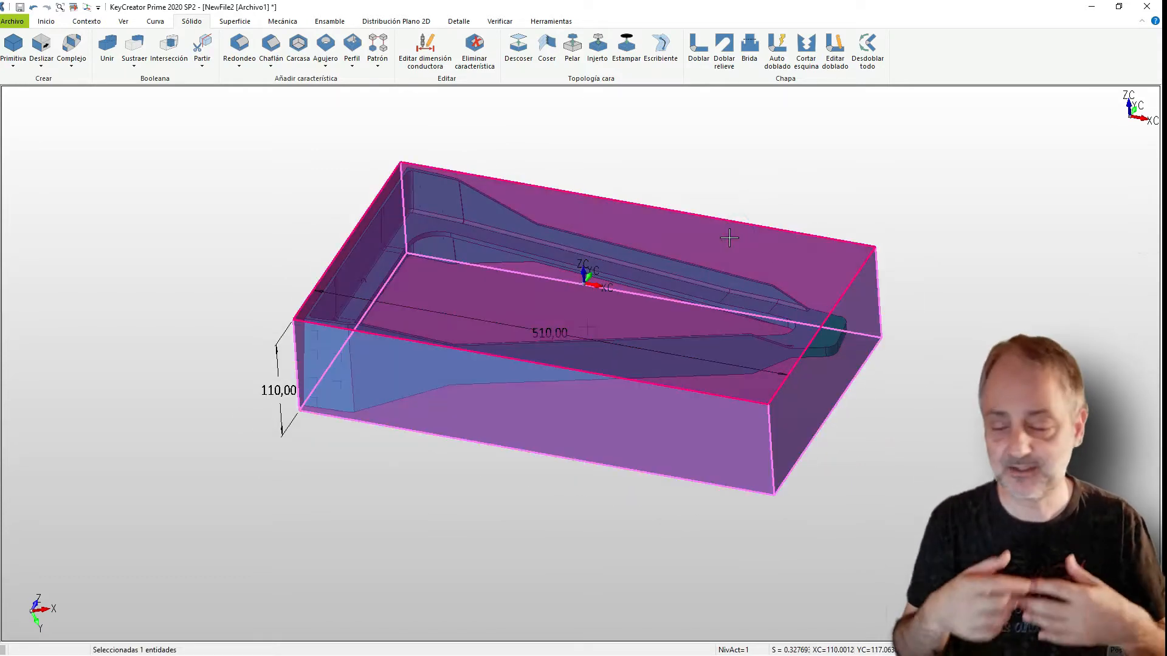
pyautogui.press('Delete')
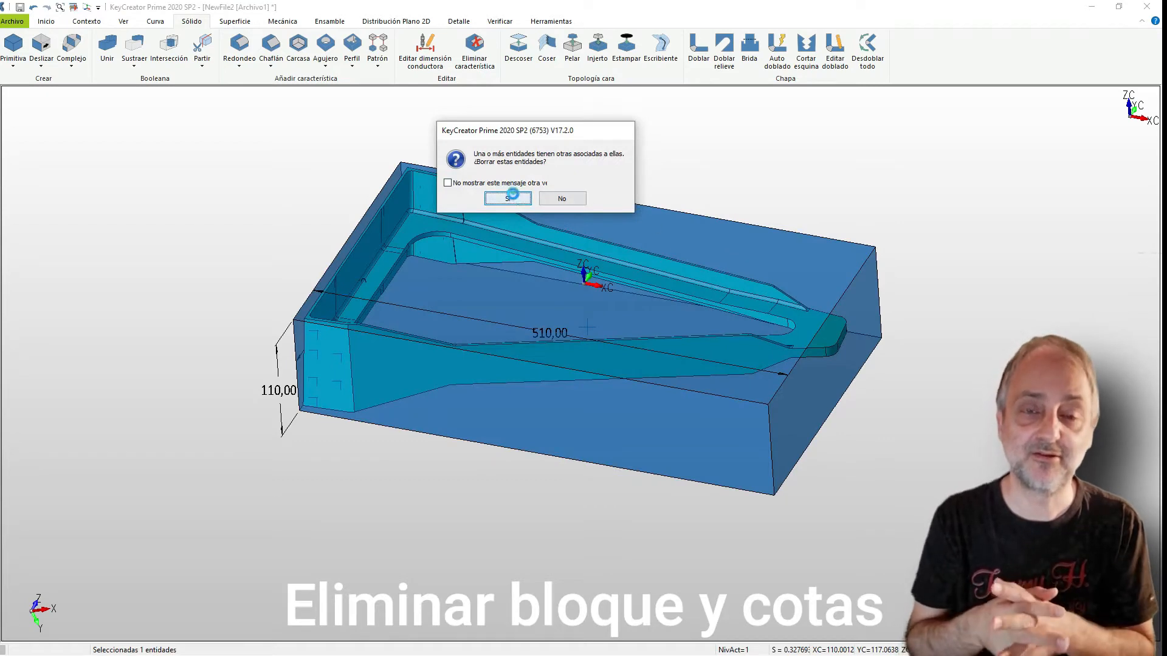
pyautogui.click(508, 198)
pyautogui.moveTo(294, 446); pyautogui.dragTo(267, 287)
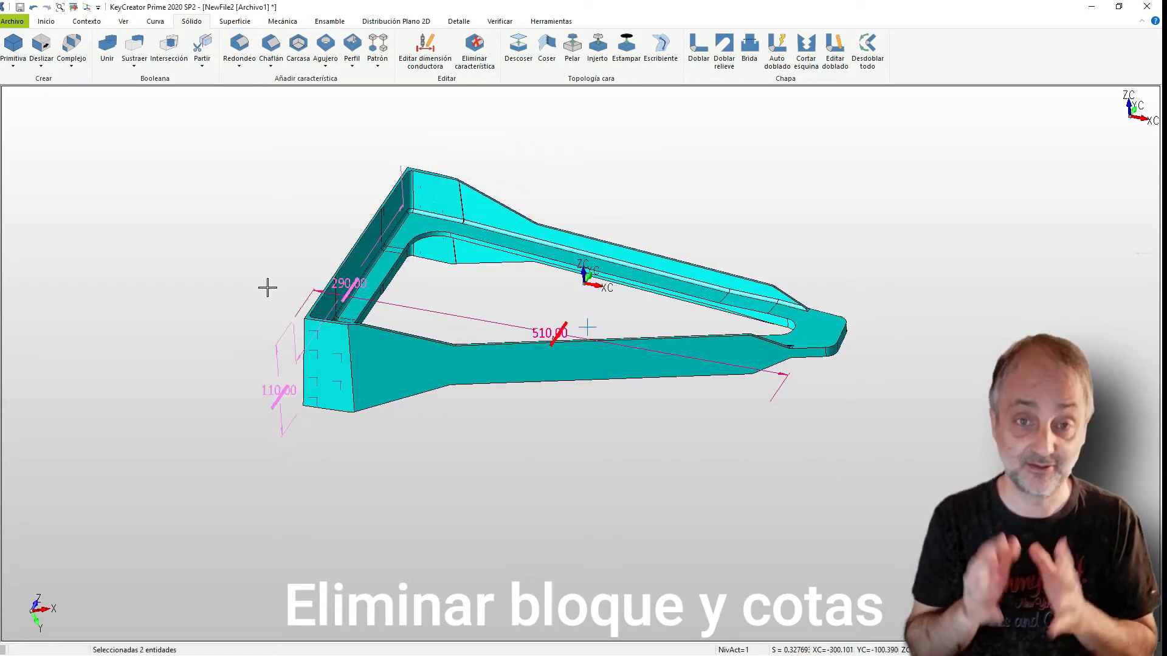
pyautogui.press('Delete')
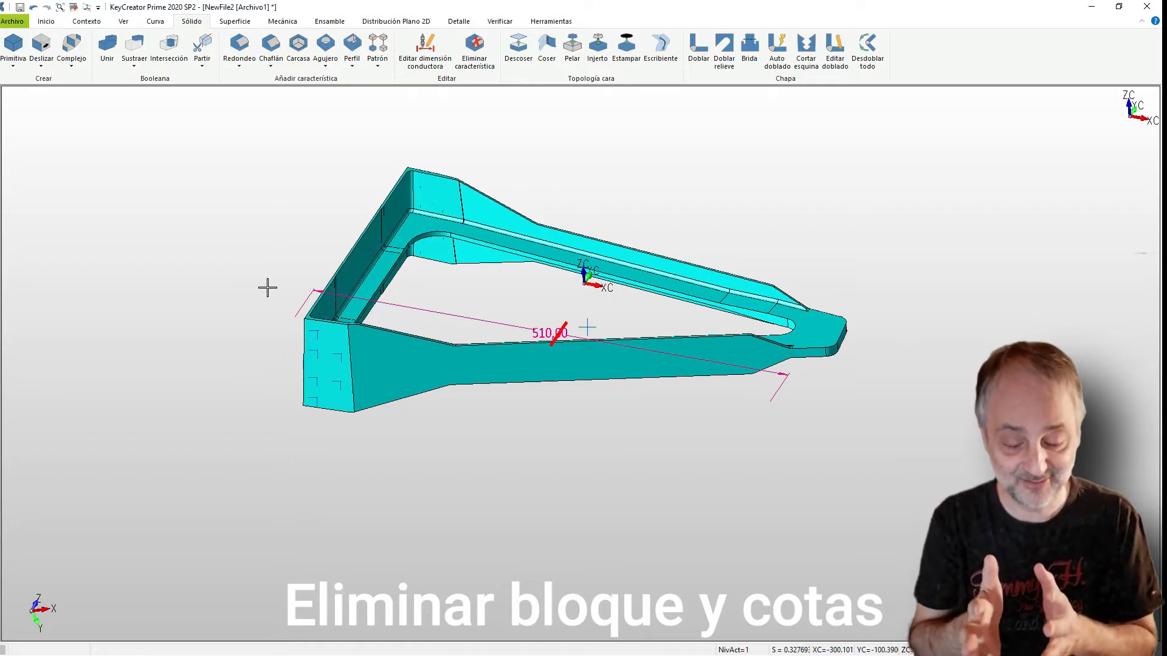
pyautogui.click(432, 314)
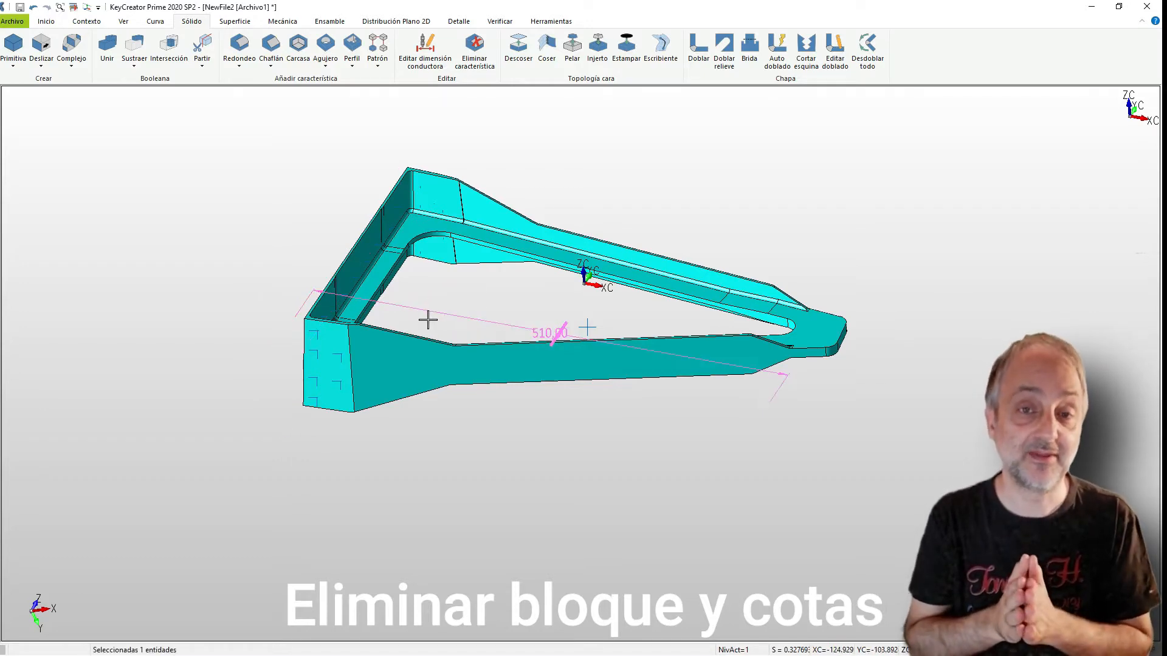
pyautogui.press('Delete')
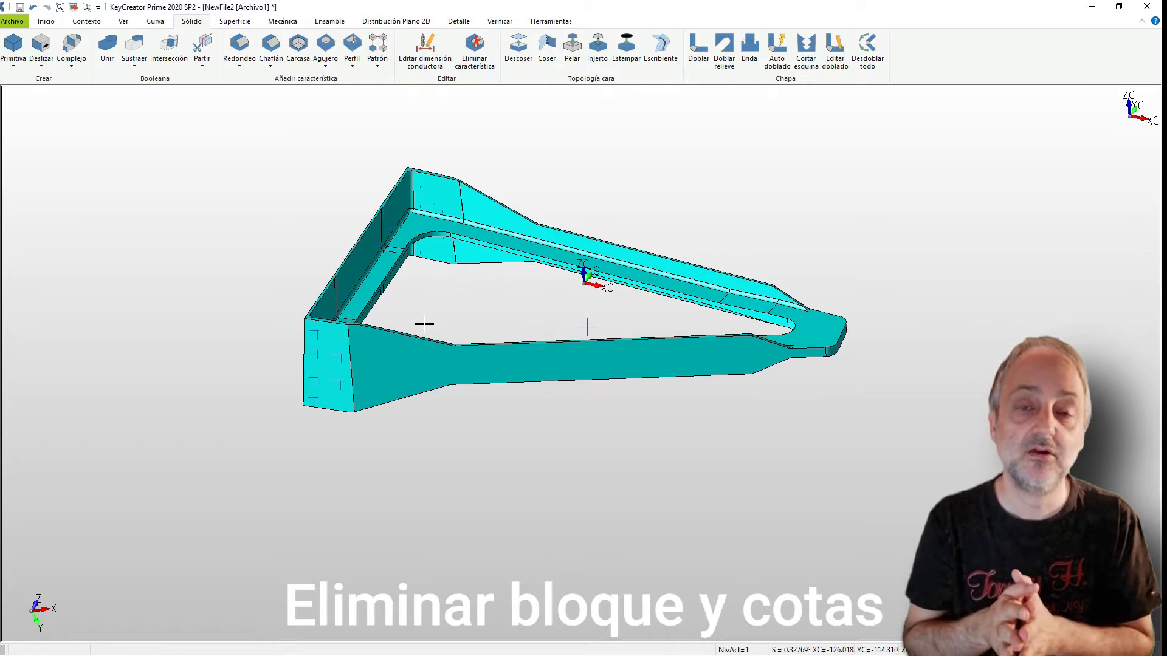
# Display the file references tree, expand it and highlight the rib's Tutorial Aerospace reference
pyautogui.click(126, 22)
pyautogui.click(626, 43)
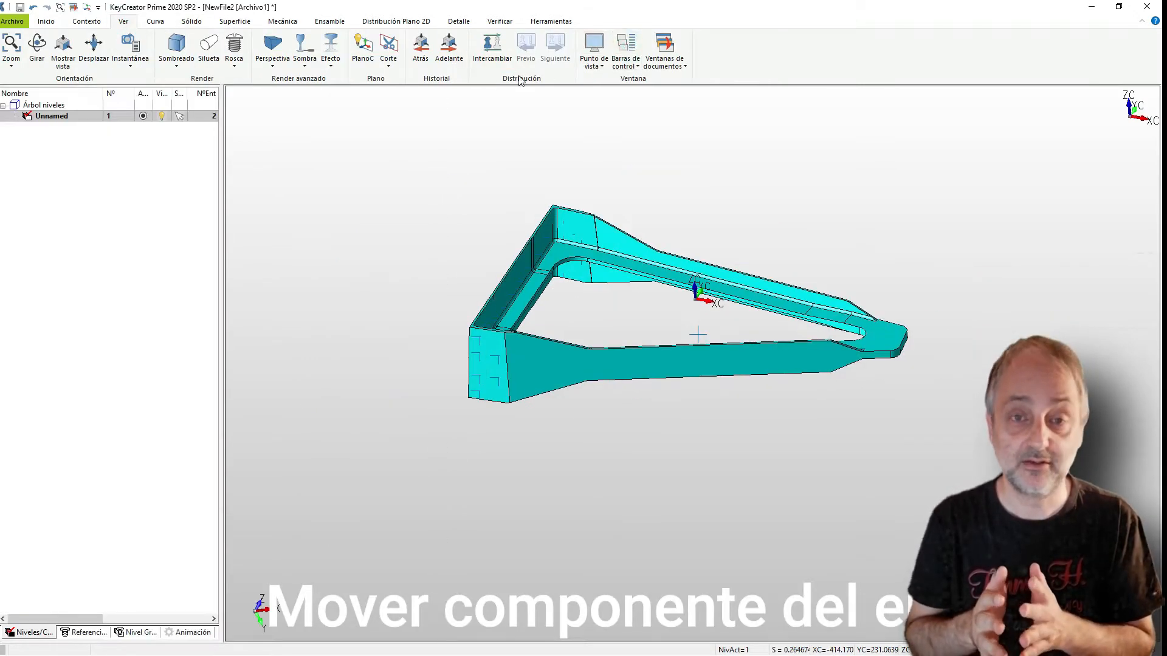
pyautogui.click(85, 632)
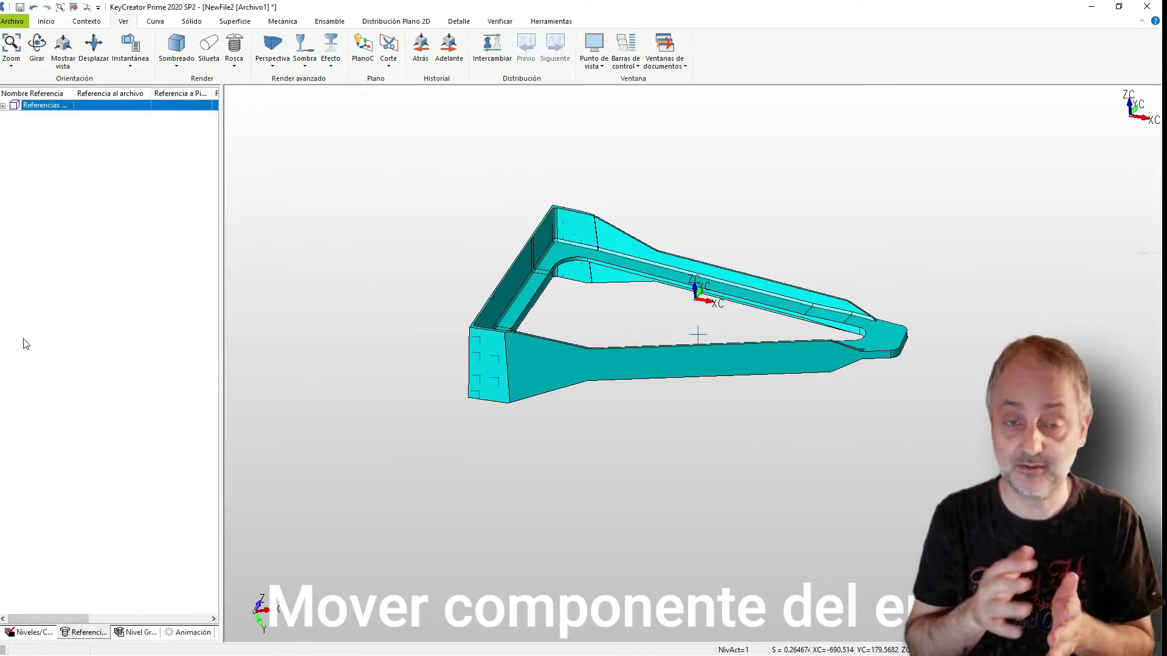
pyautogui.click(3, 106)
pyautogui.click(52, 117)
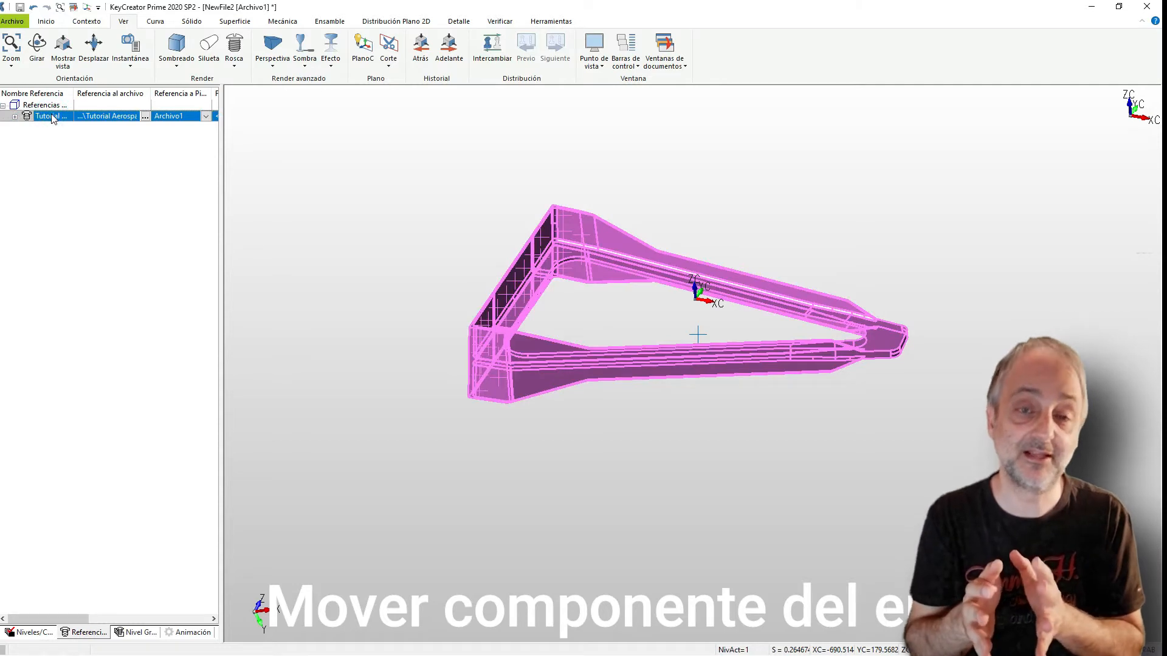
# Cut the rib reference using the construction plane's origin as the keyed-in base position, and switch the construction plane back to the world axes
pyautogui.moveTo(381, 292); pyautogui.dragTo(378, 346, button='middle')
pyautogui.scroll(3, 629, 303)
pyautogui.scroll(1, 670, 302)
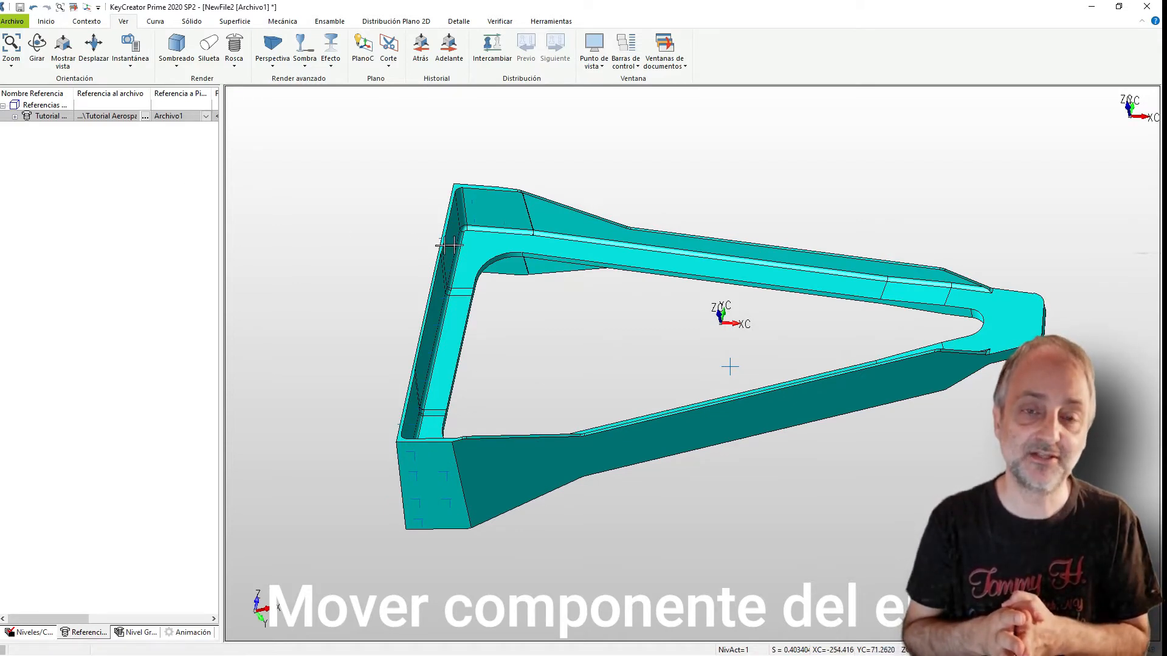
pyautogui.rightClick(493, 237)
pyautogui.click(482, 211)
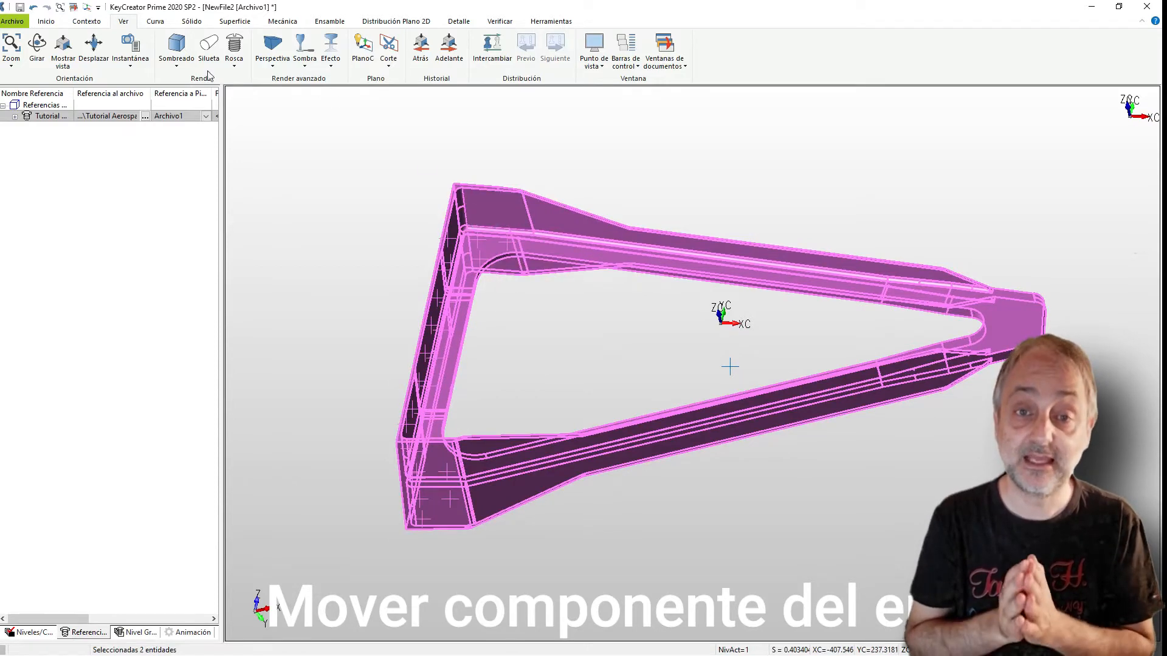
pyautogui.click(49, 22)
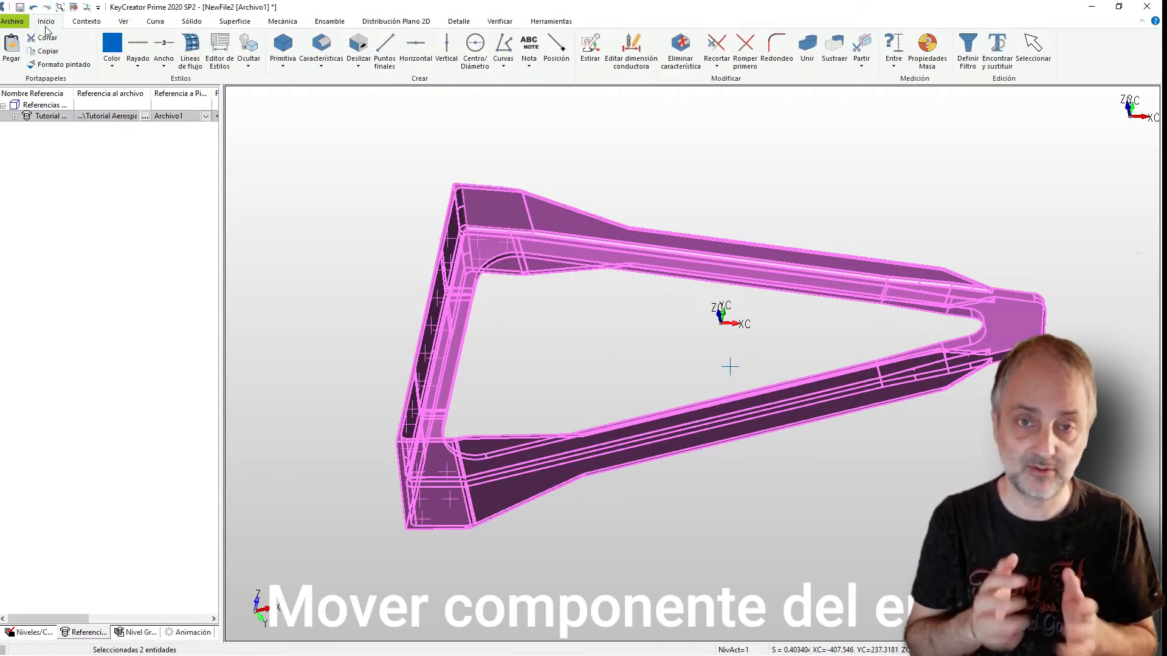
pyautogui.click(49, 40)
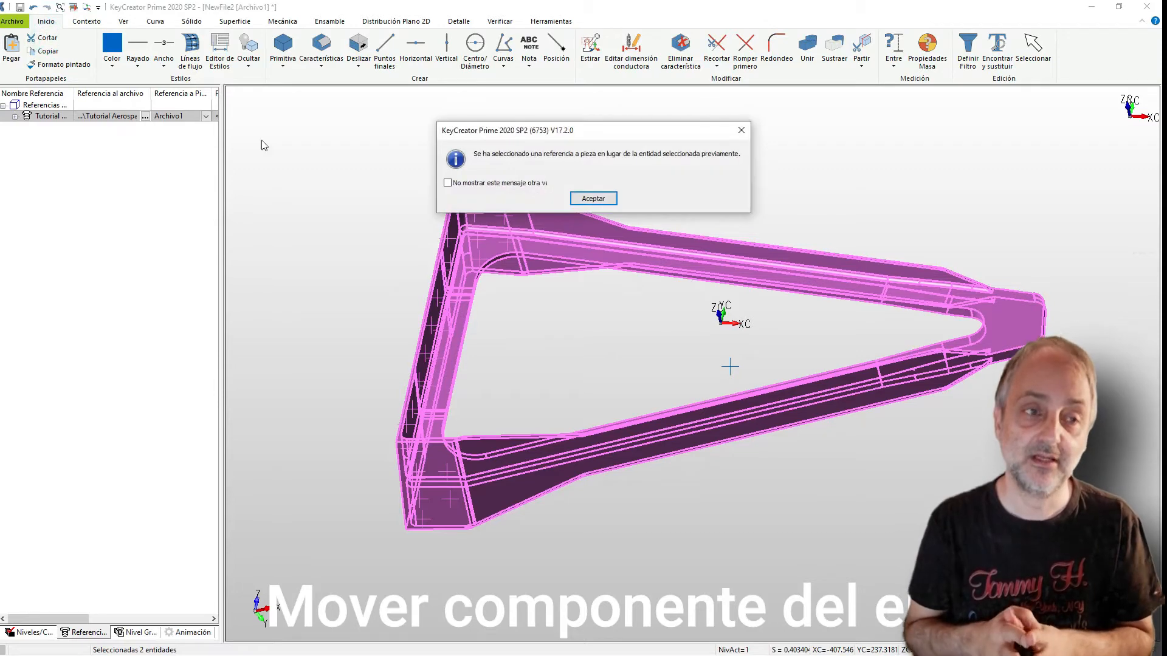
pyautogui.click(594, 198)
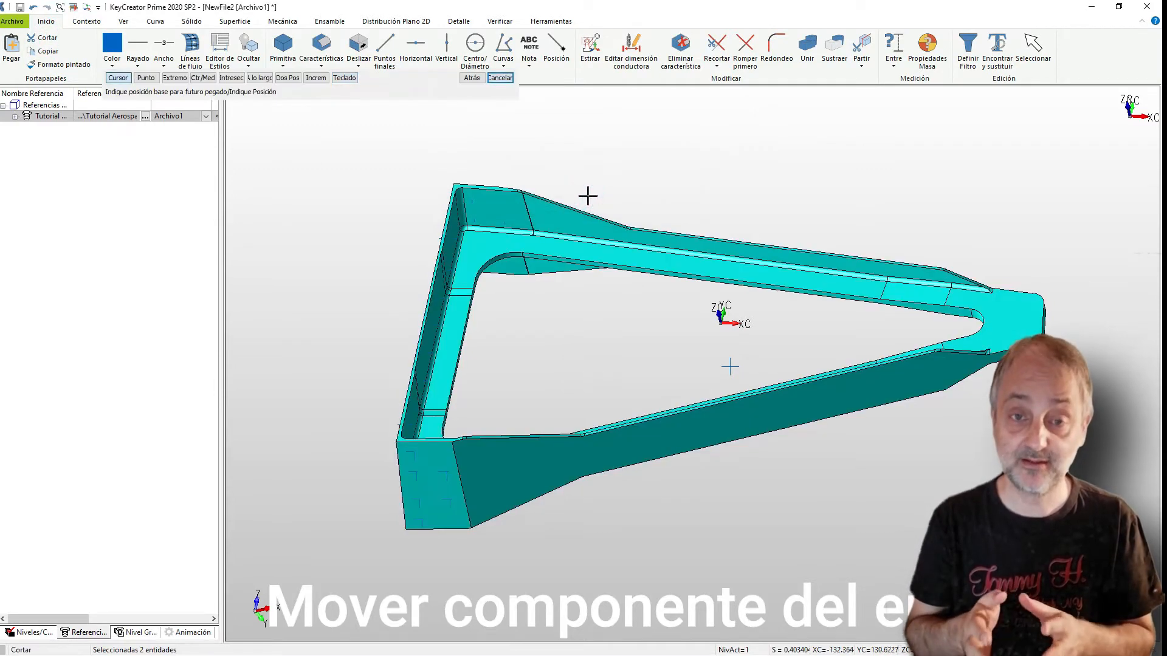
pyautogui.click(345, 78)
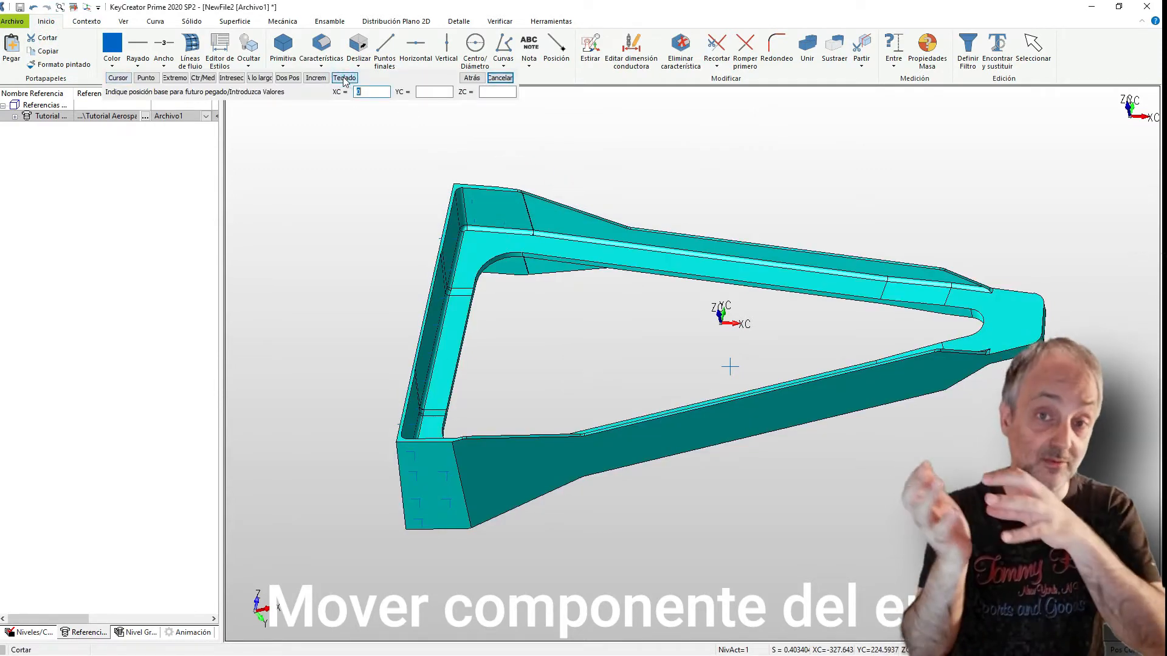
pyautogui.press('Return')
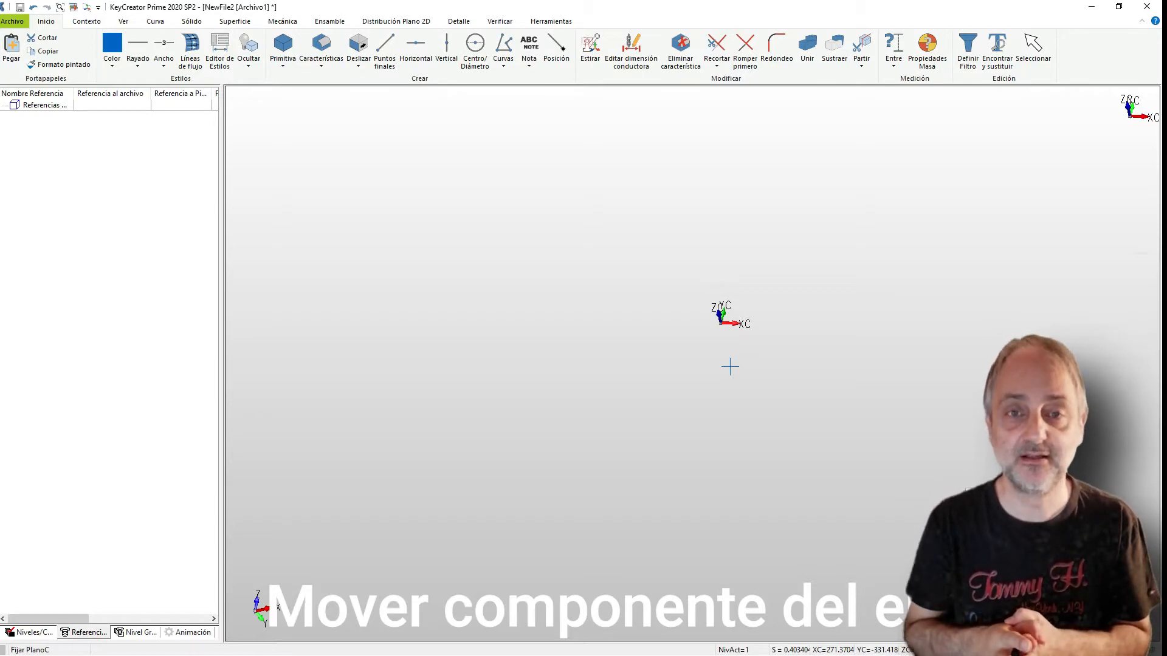
pyautogui.press('Escape')
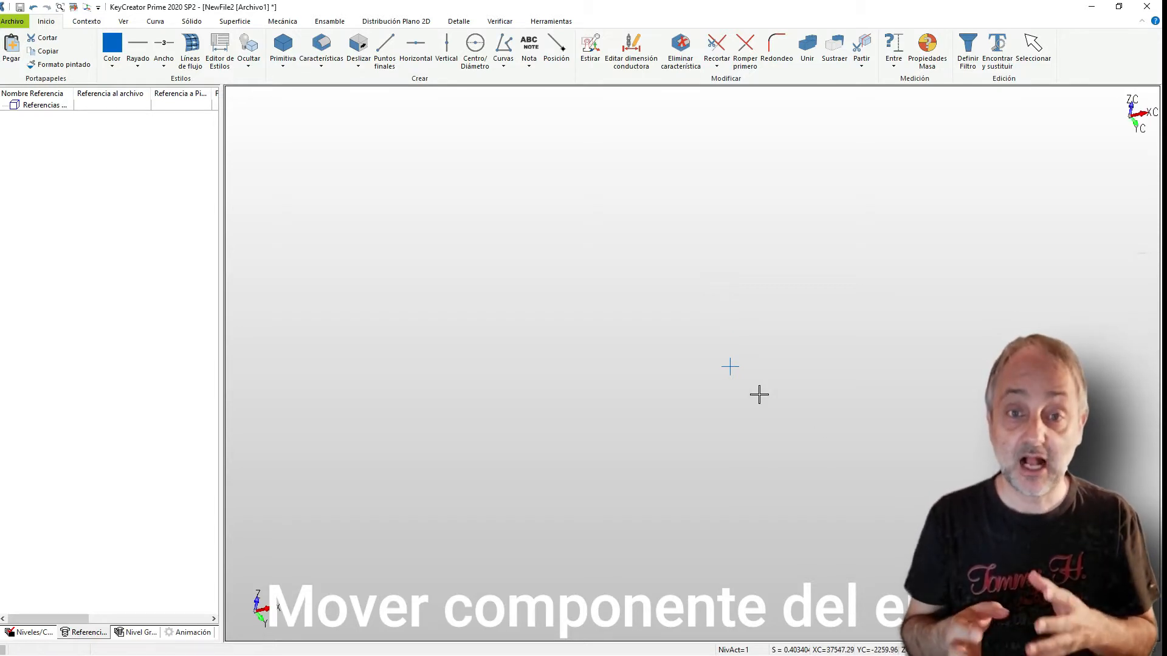
# Paste the cut rib reference at the construction plane's origin using keyed-in coordinates, keeping its orientation
pyautogui.scroll(-10, 753, 378)
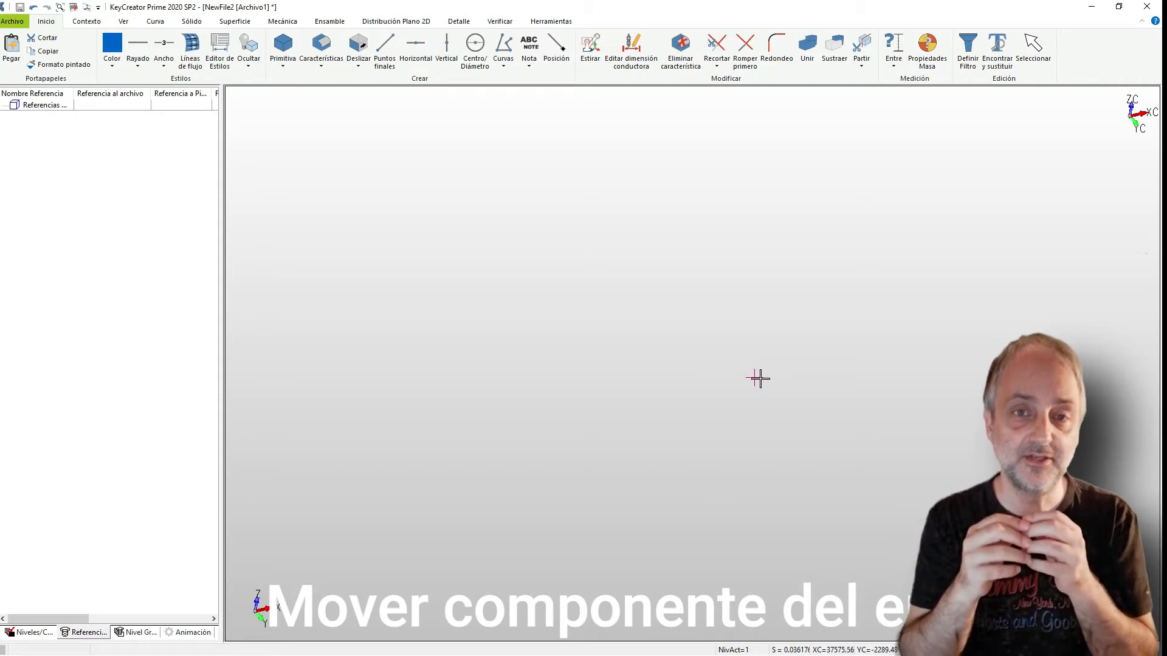
pyautogui.scroll(-3, 762, 377)
pyautogui.click(761, 378)
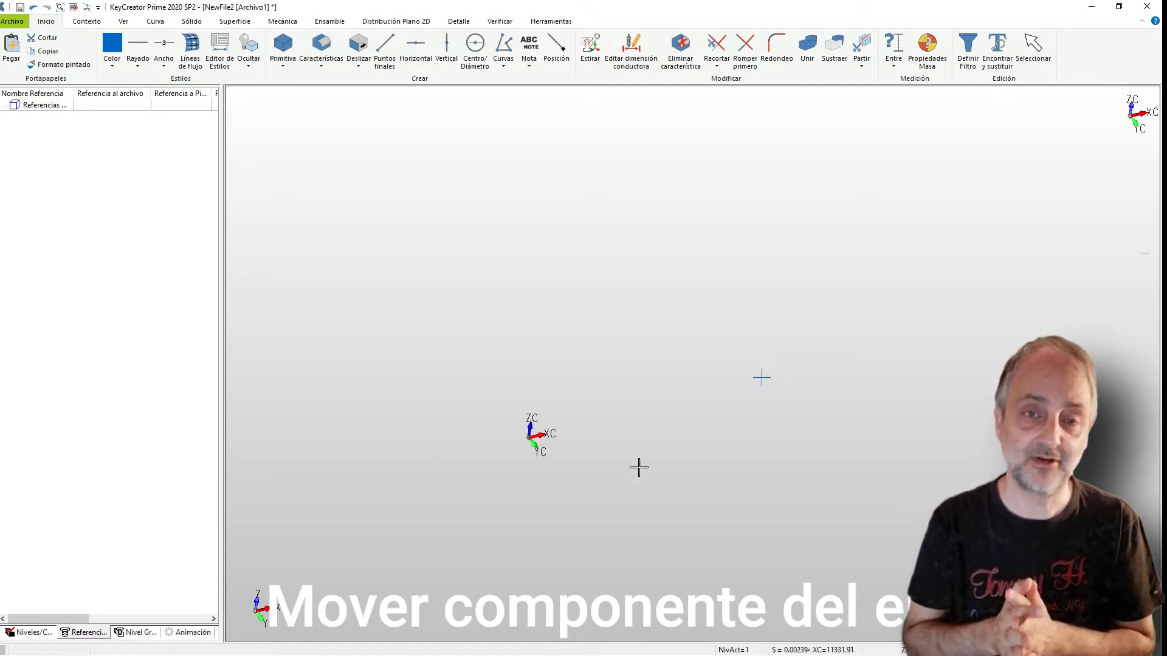
pyautogui.click(12, 49)
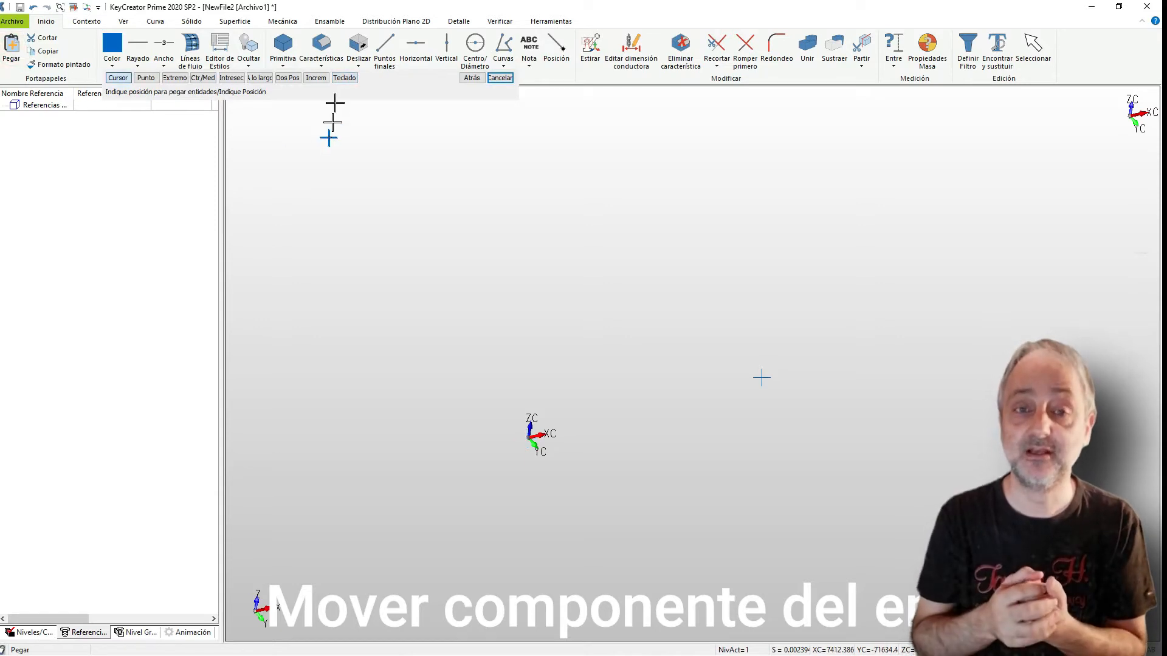
pyautogui.click(346, 77)
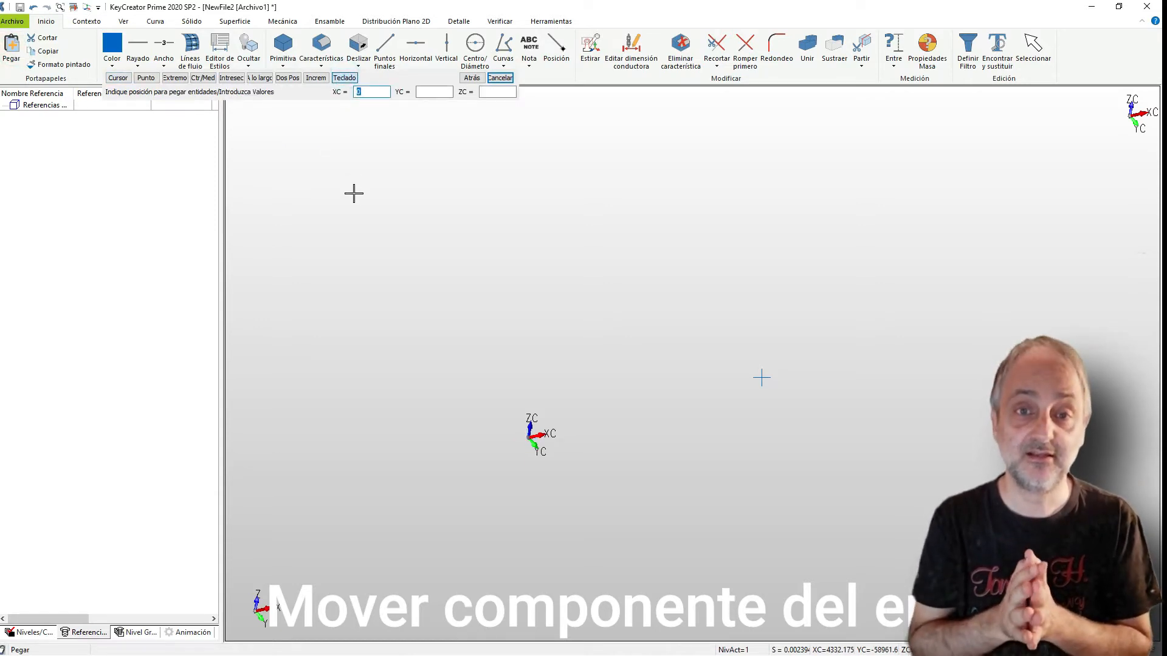
pyautogui.press('Return')
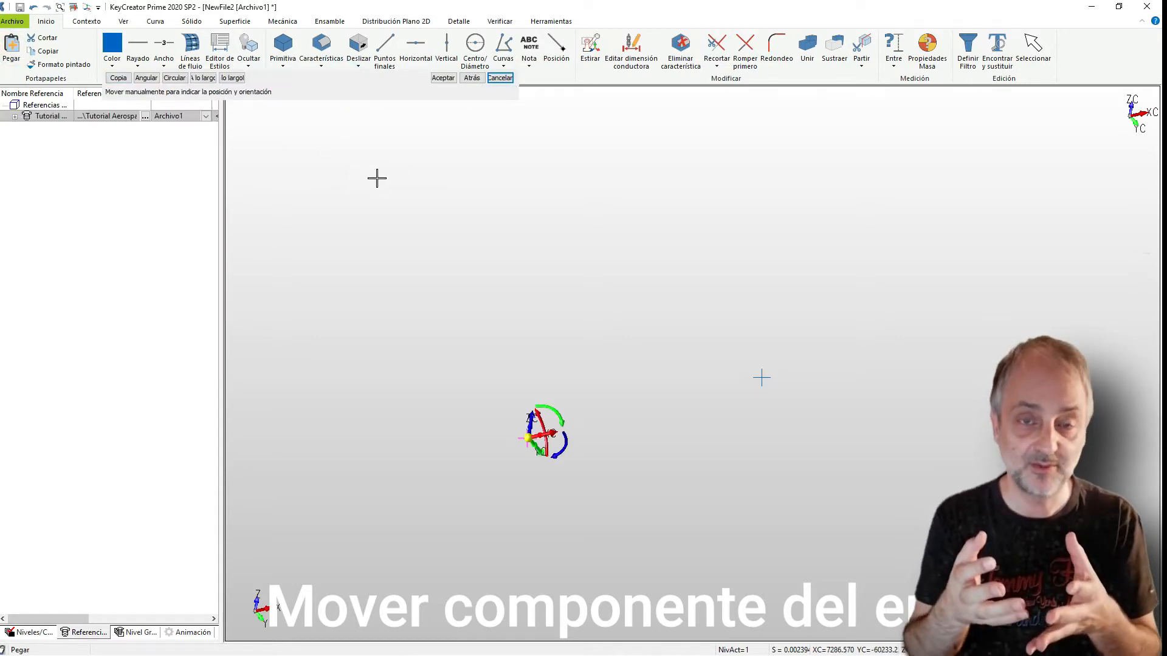
pyautogui.click(500, 81)
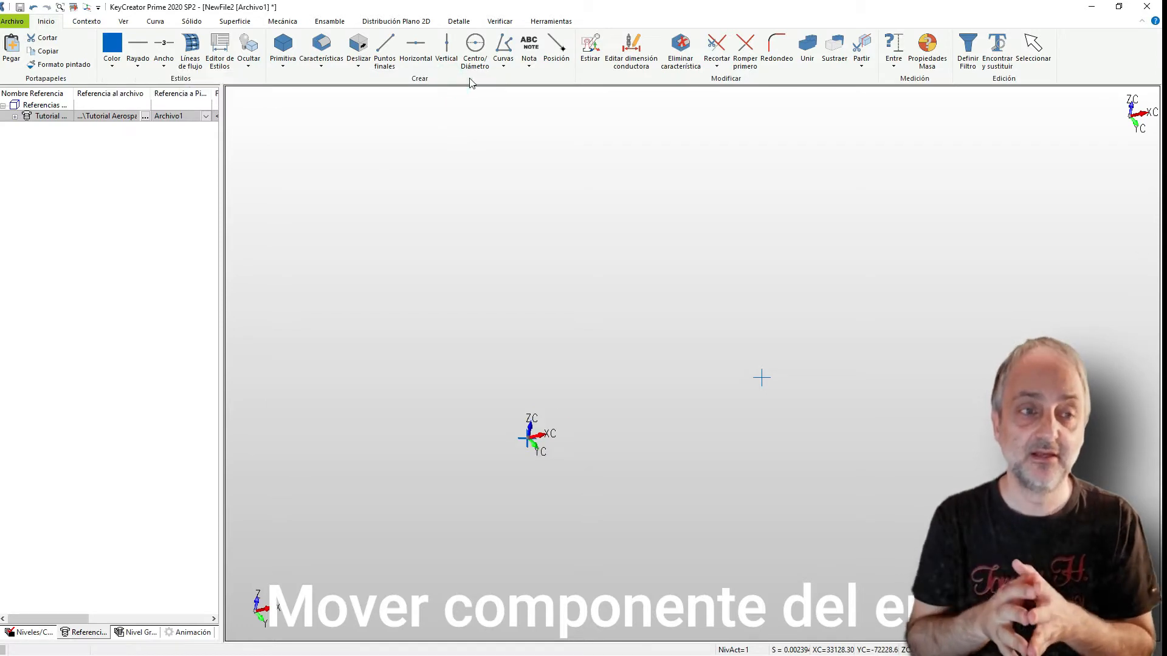
# Remove the leftover point at the rib's former location and inspect the whole rib around the world origin
pyautogui.click(689, 321)
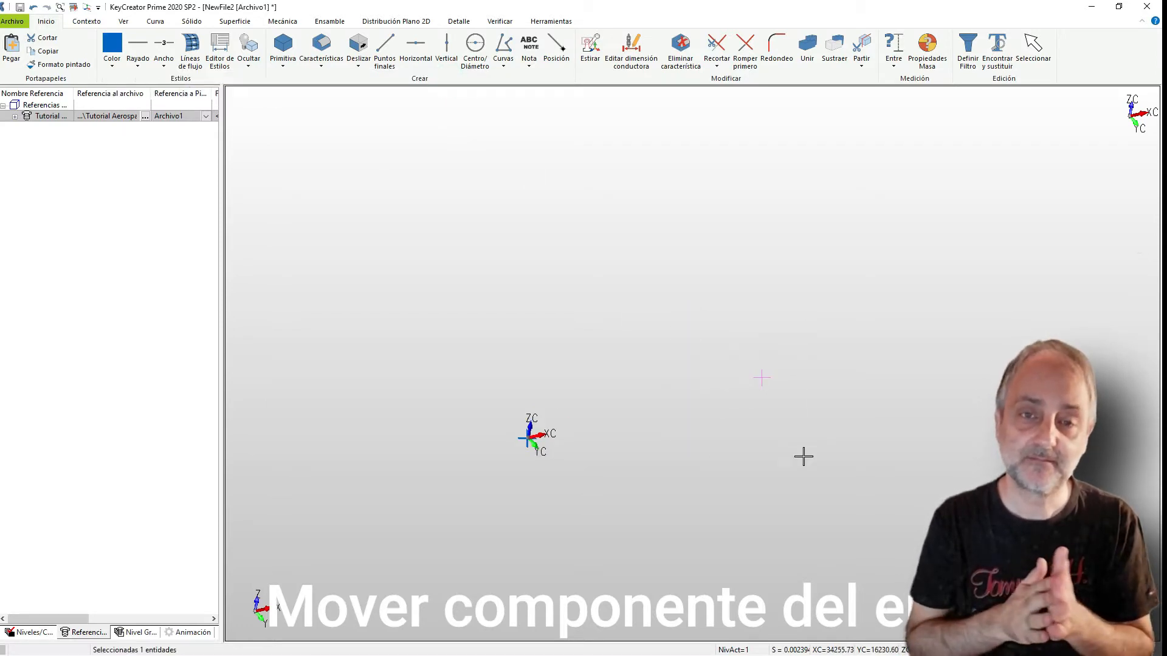
pyautogui.click(60, 6)
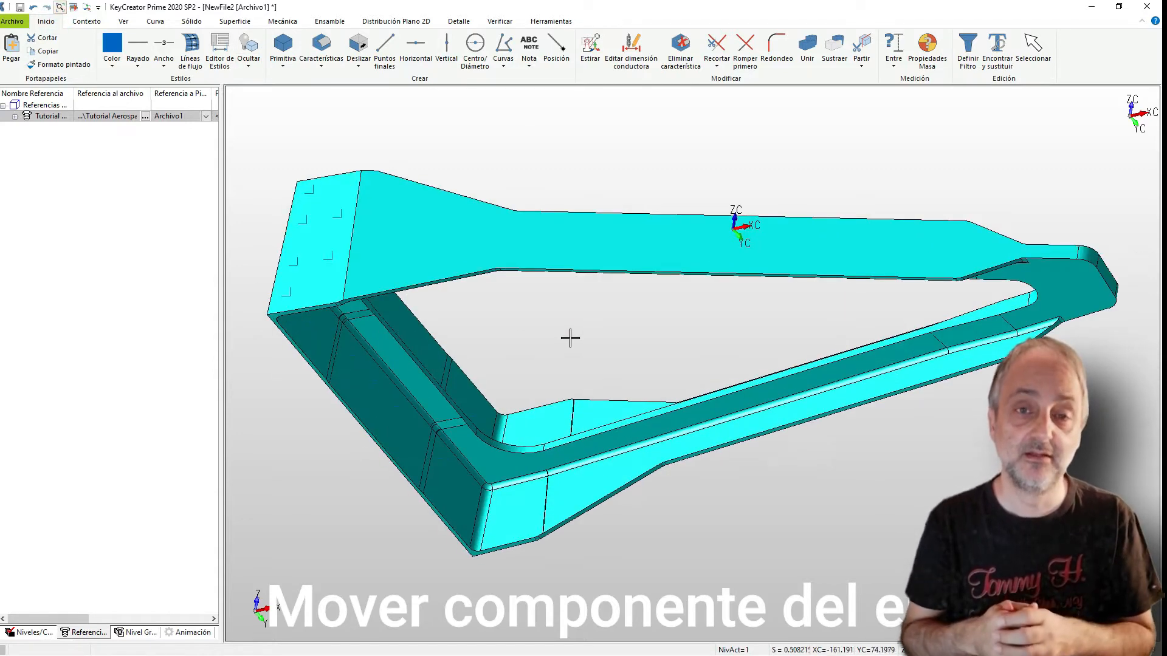
pyautogui.scroll(-1, 592, 309)
pyautogui.moveTo(599, 314); pyautogui.dragTo(595, 489, button='middle')
pyautogui.scroll(-2, 595, 488)
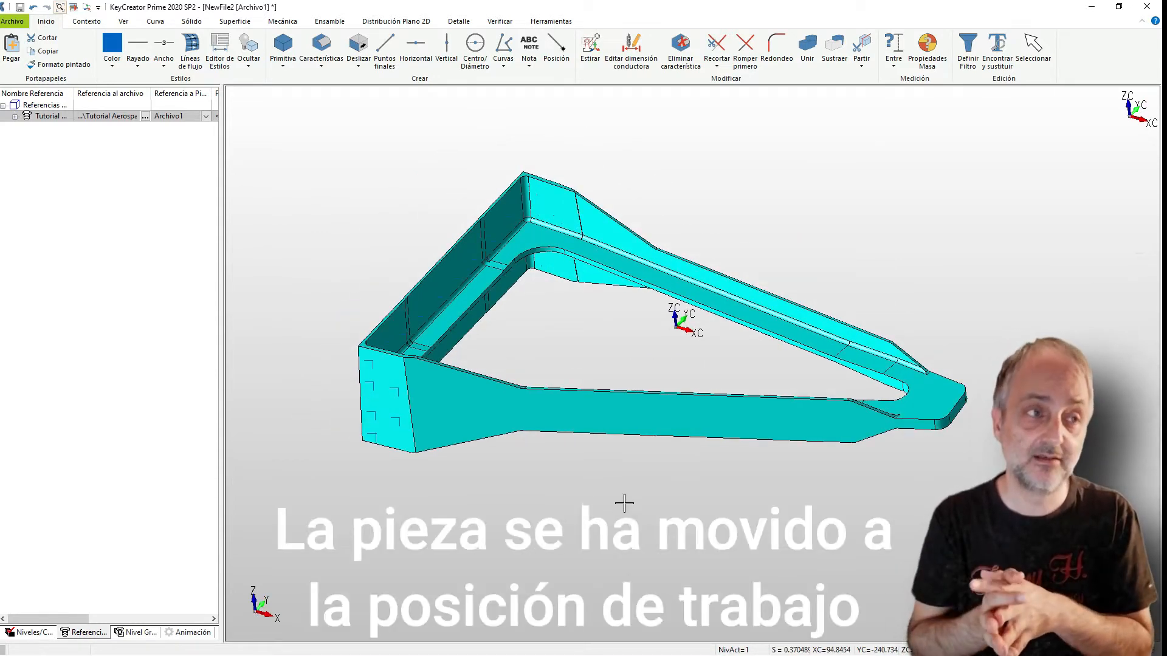
pyautogui.scroll(-1, 623, 503)
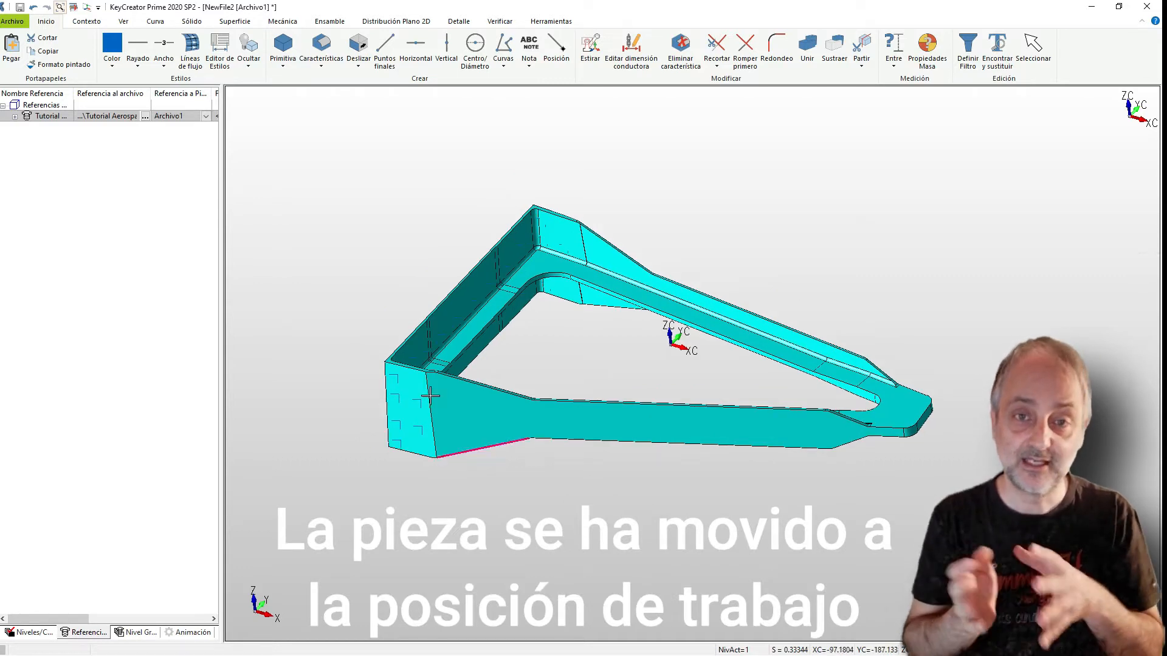
# Open the rib reference's part file to examine its own origin, and return to the NewFile2 window
pyautogui.rightClick(49, 119)
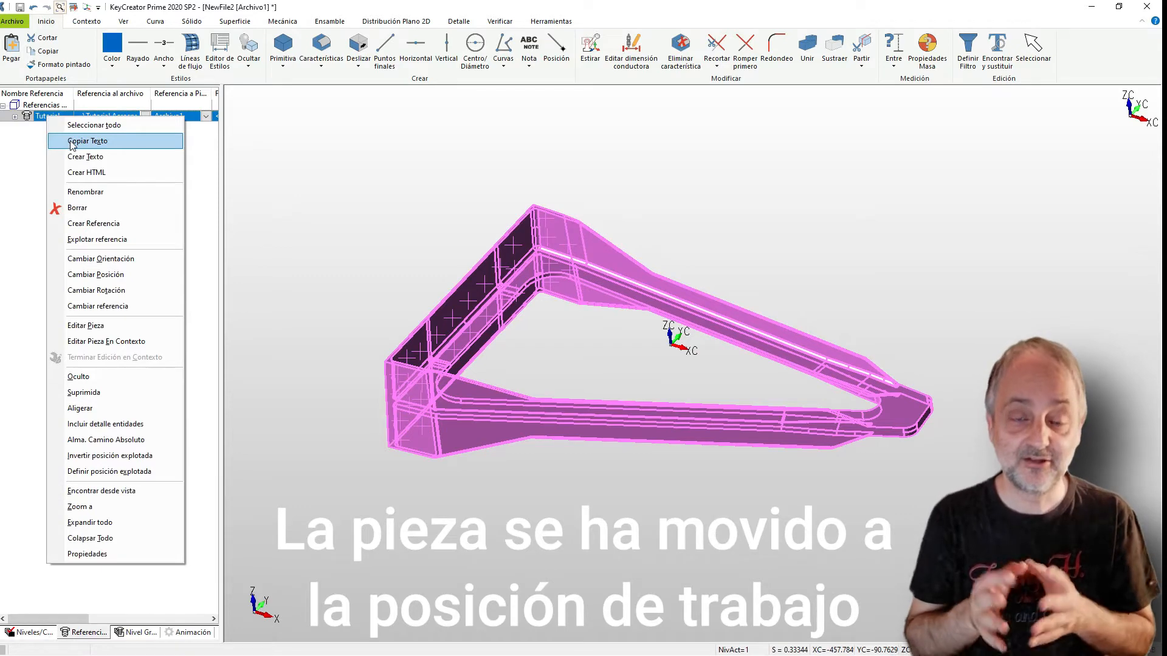
pyautogui.click(114, 329)
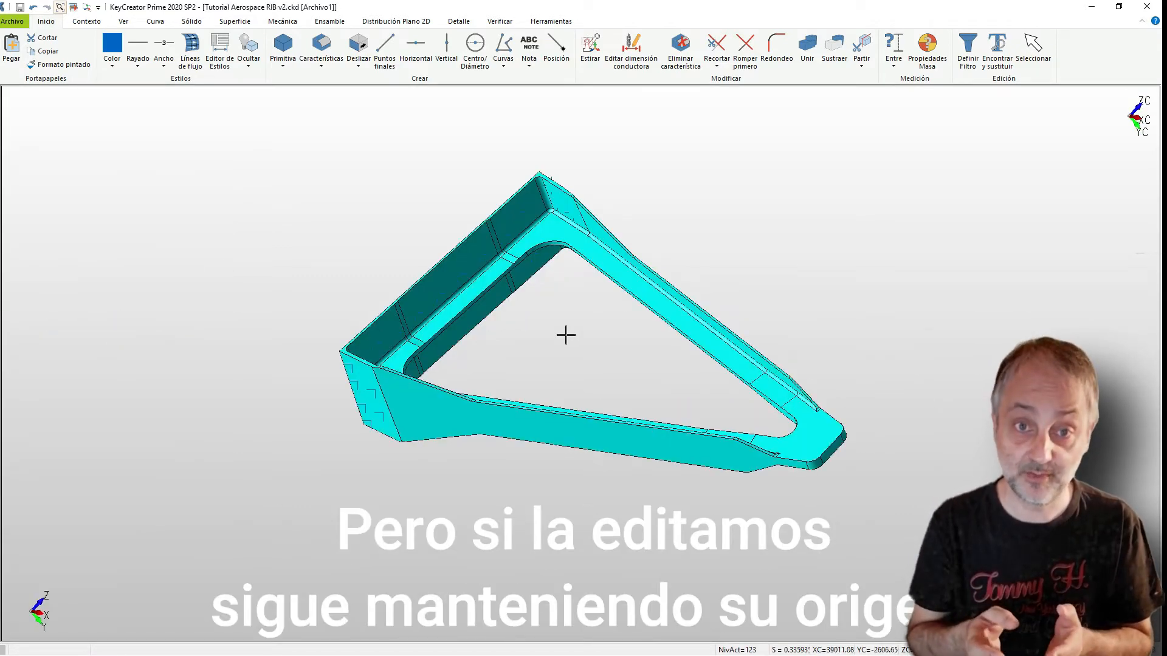
pyautogui.scroll(-10, 630, 346)
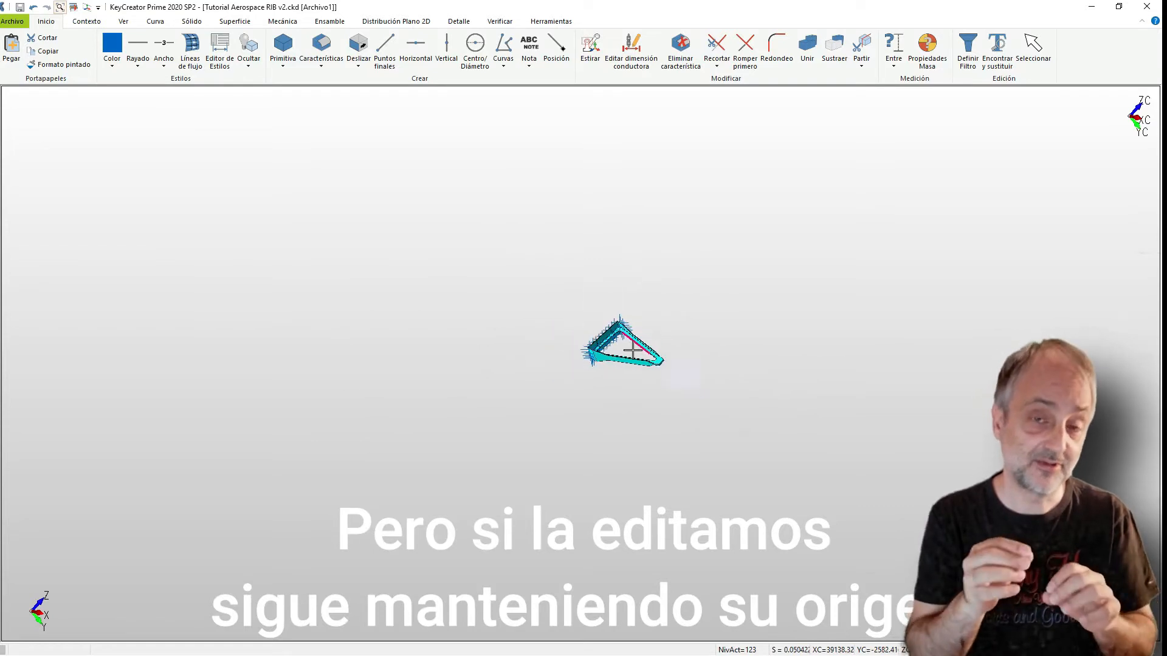
pyautogui.scroll(-8, 632, 351)
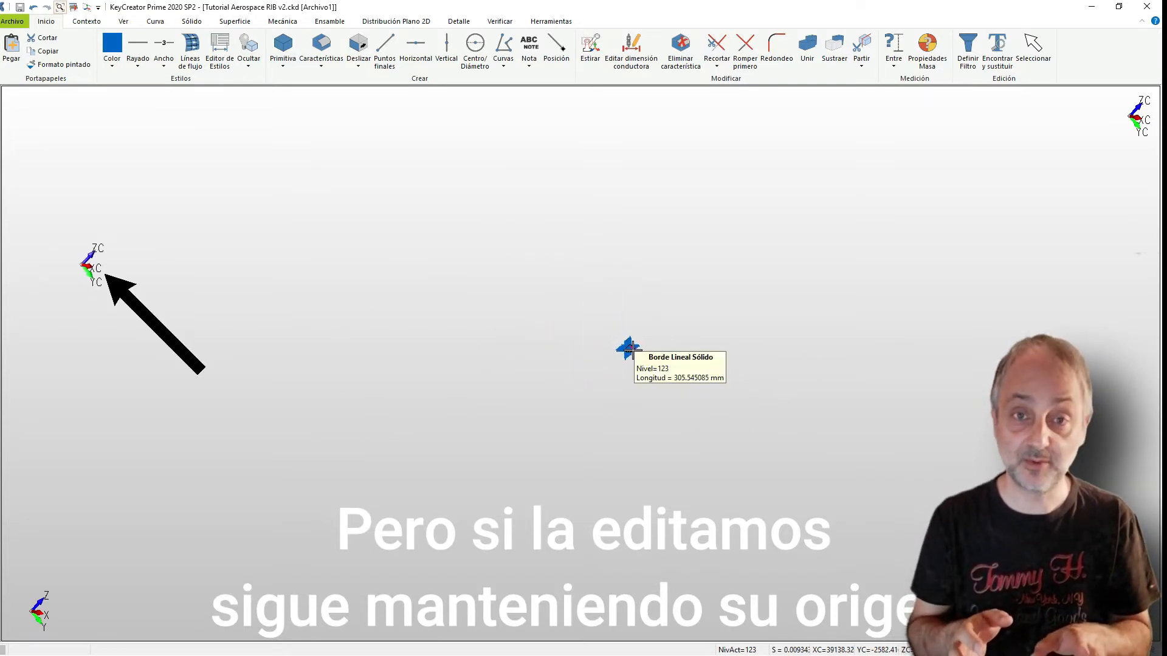
pyautogui.scroll(14, 632, 351)
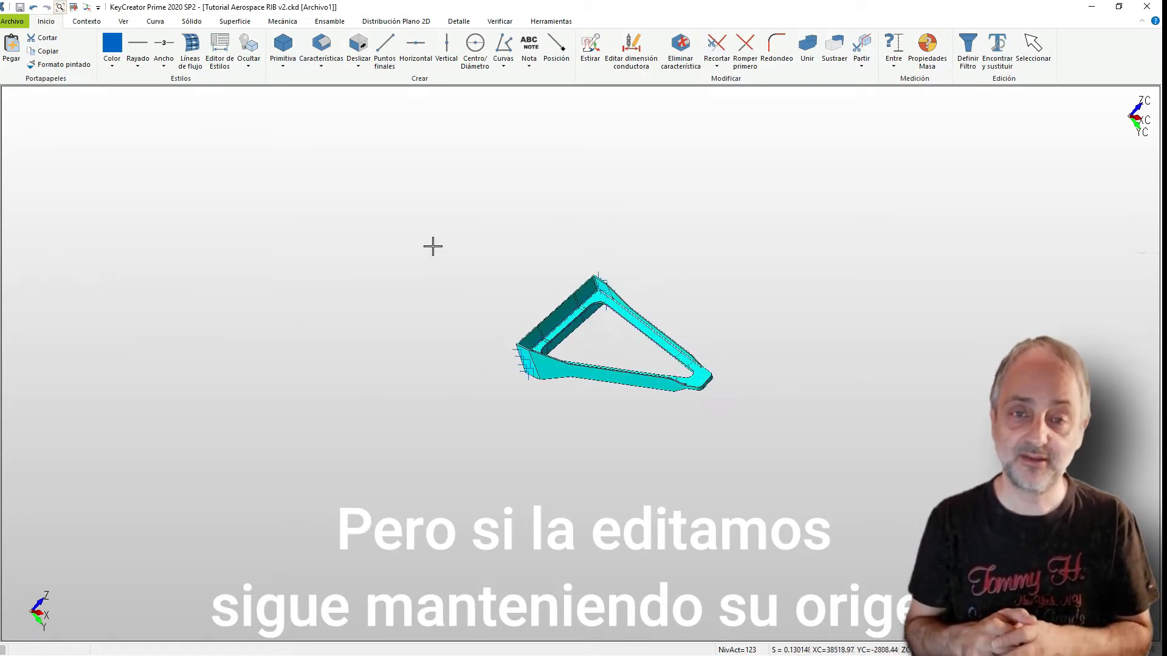
pyautogui.click(73, 8)
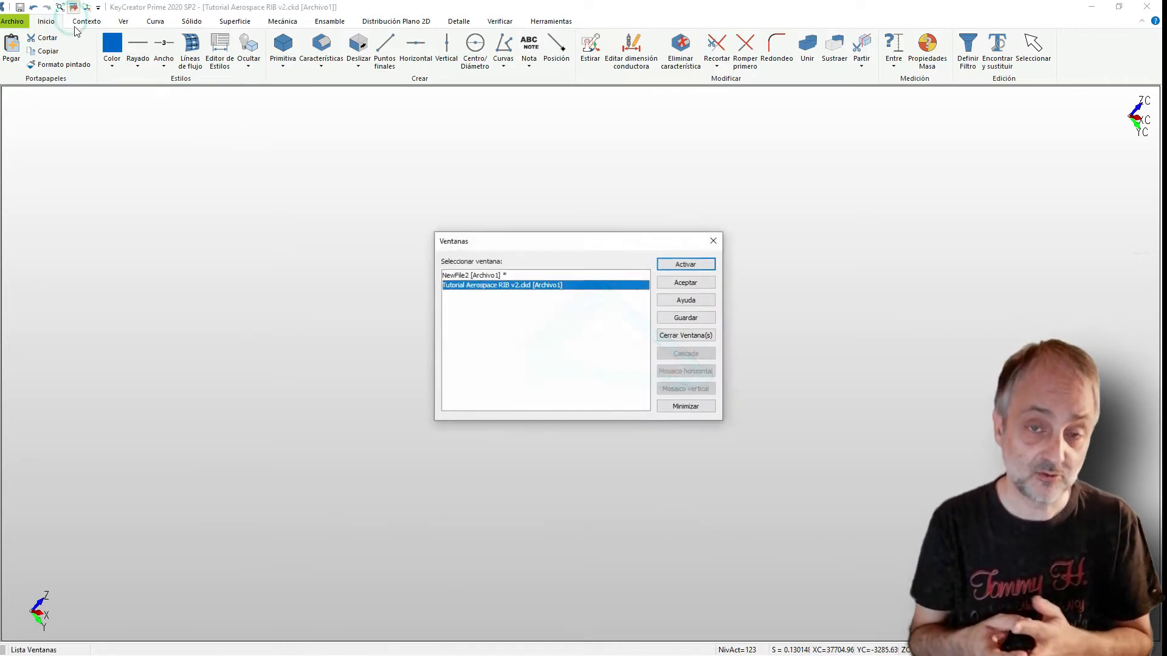
pyautogui.doubleClick(468, 276)
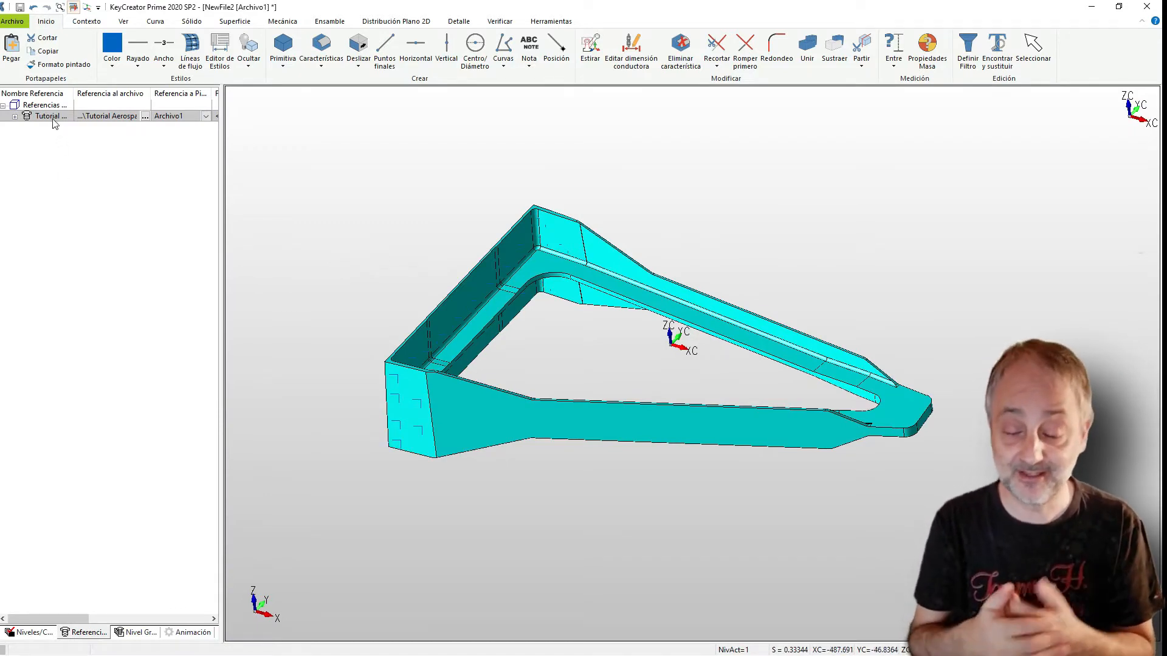
# Edit the rib reference in context and copy its solid with the base position at 0, 0, 0
pyautogui.rightClick(53, 122)
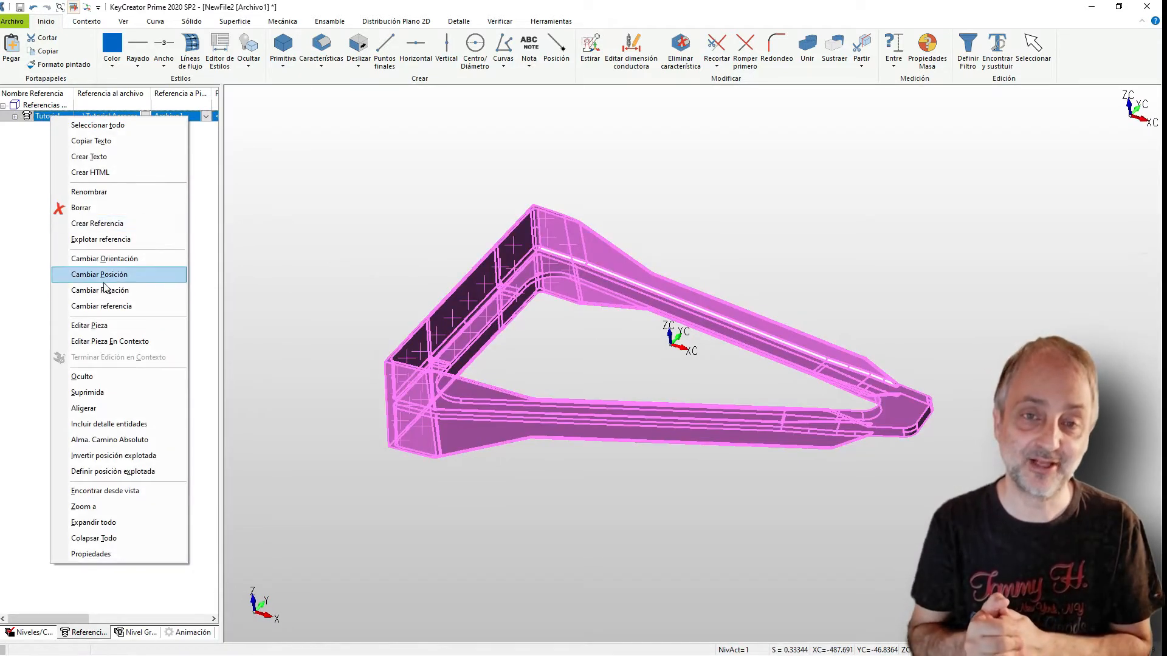
pyautogui.click(119, 342)
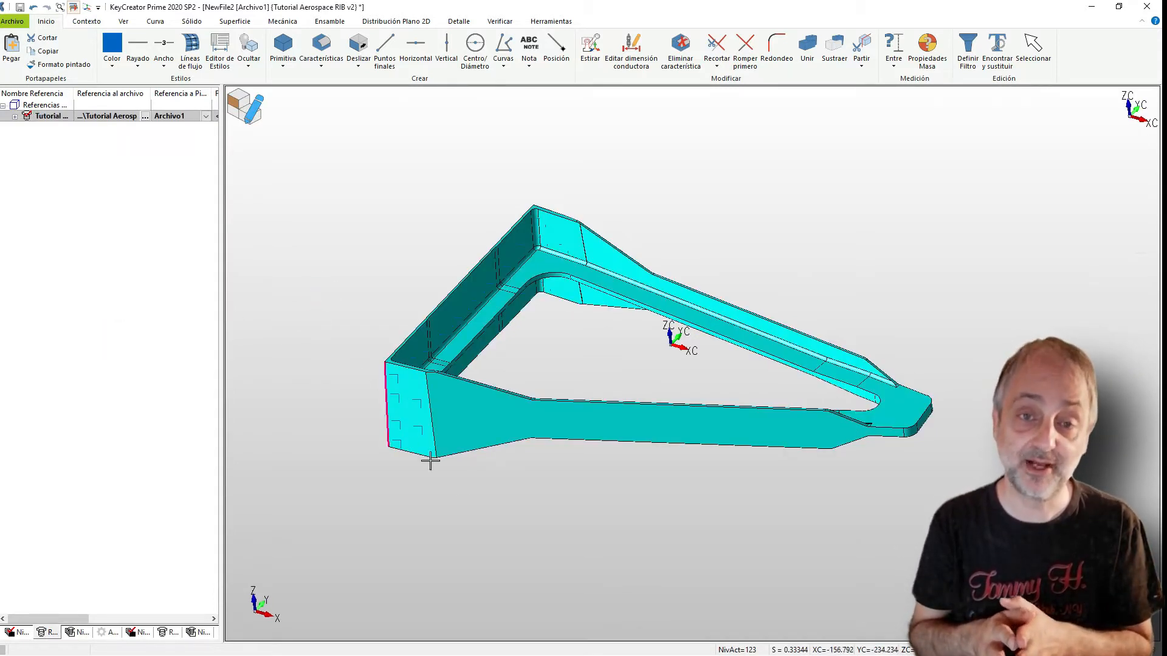
pyautogui.click(487, 433)
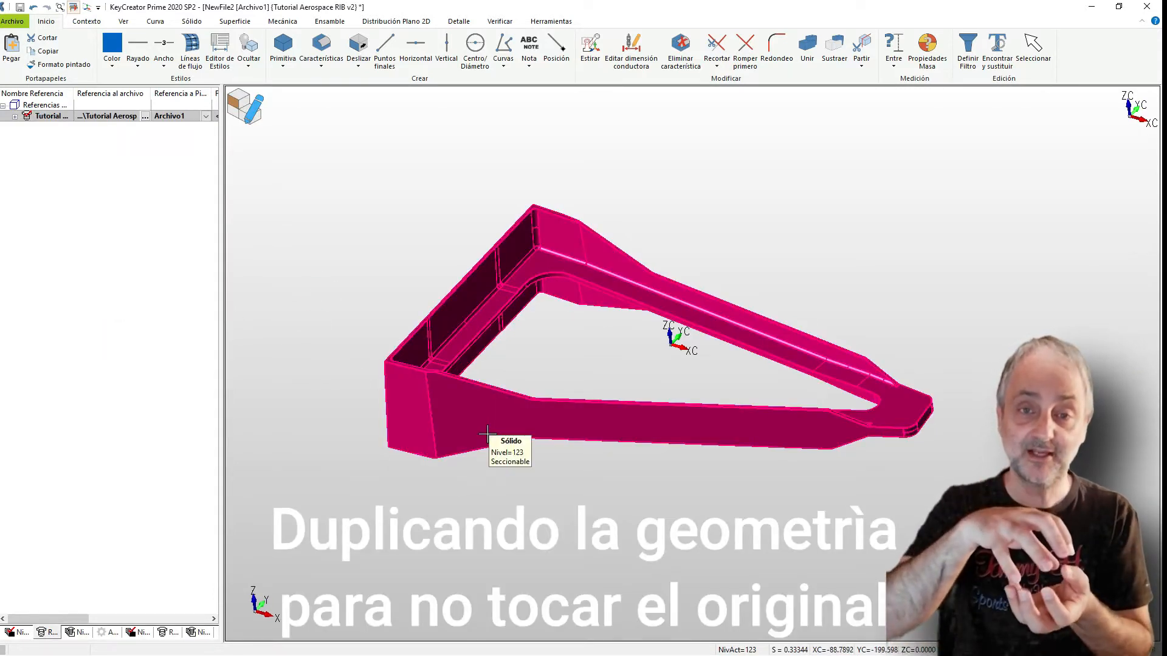
pyautogui.click(487, 433)
pyautogui.rightClick(487, 433)
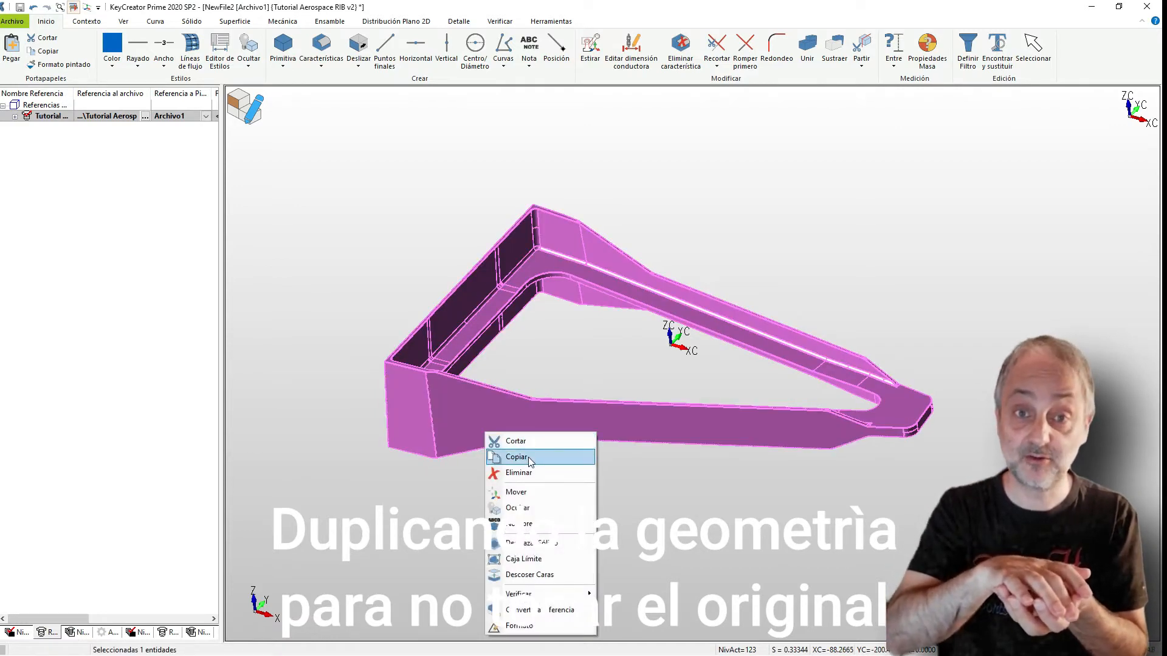
pyautogui.click(522, 459)
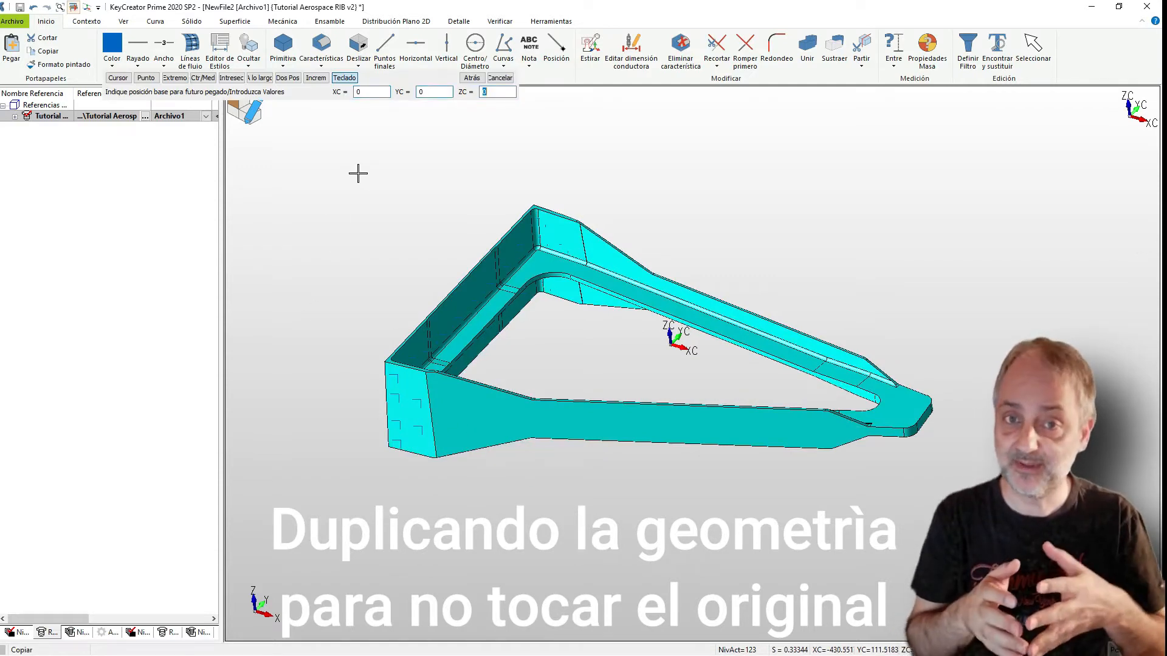
pyautogui.press('Return')
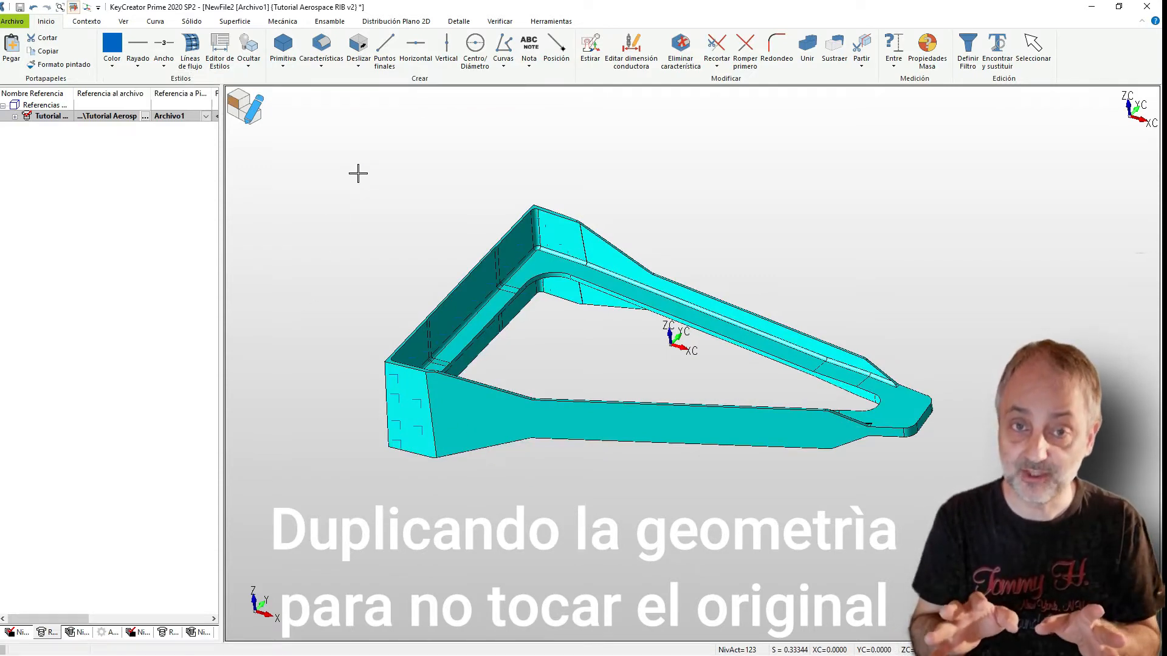
# Finish the in-context editing of the rib part
pyautogui.click(191, 22)
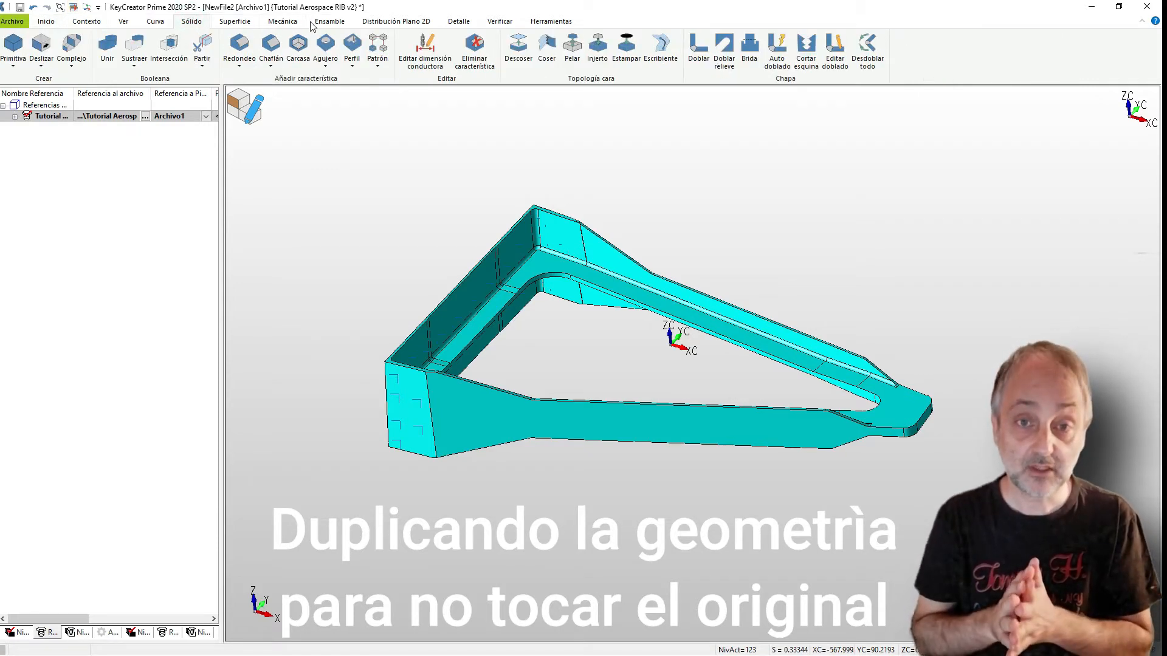
pyautogui.click(328, 21)
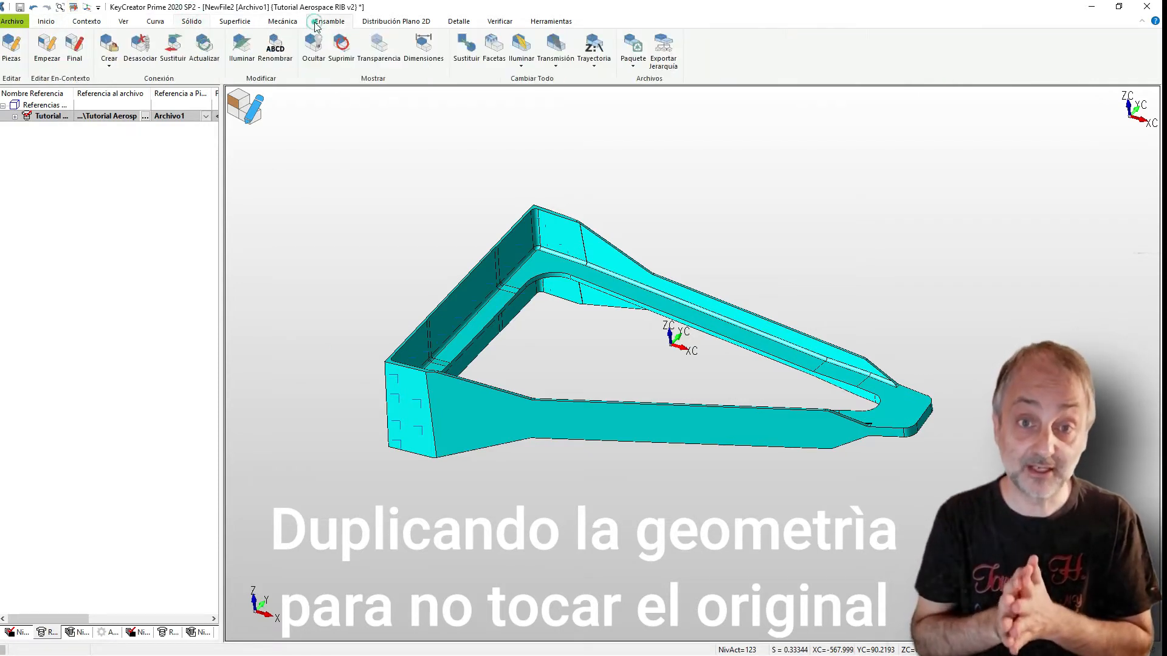
pyautogui.click(74, 46)
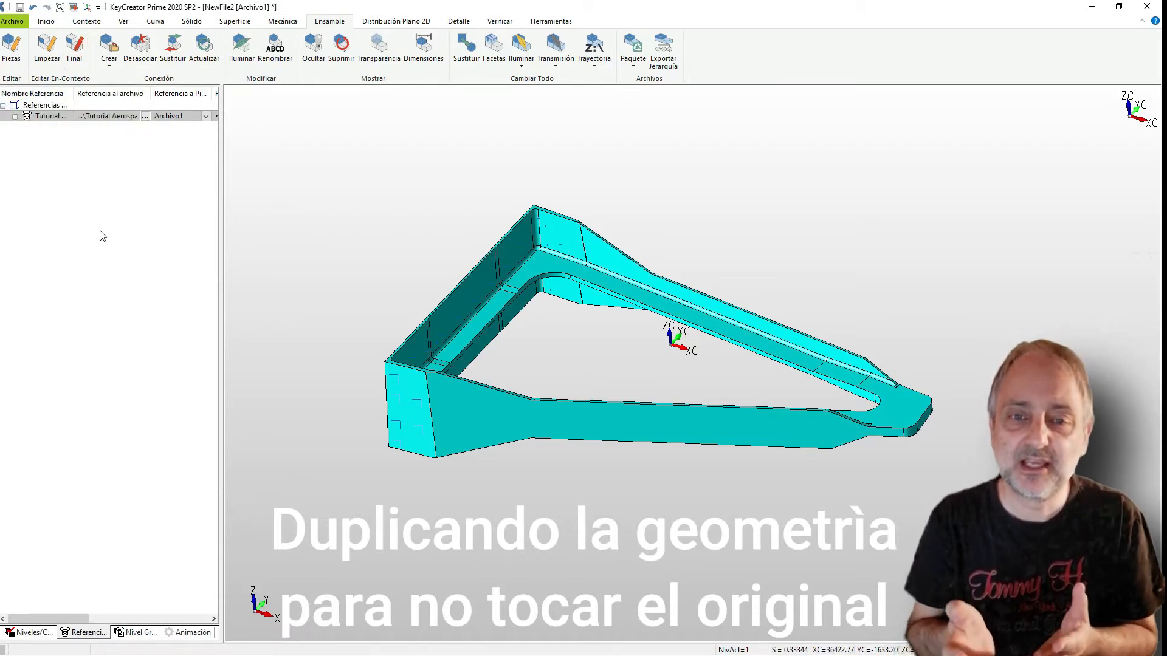
# Hide the rib's Tutorial Aerospace reference in the assembly
pyautogui.click(52, 116)
pyautogui.rightClick(53, 118)
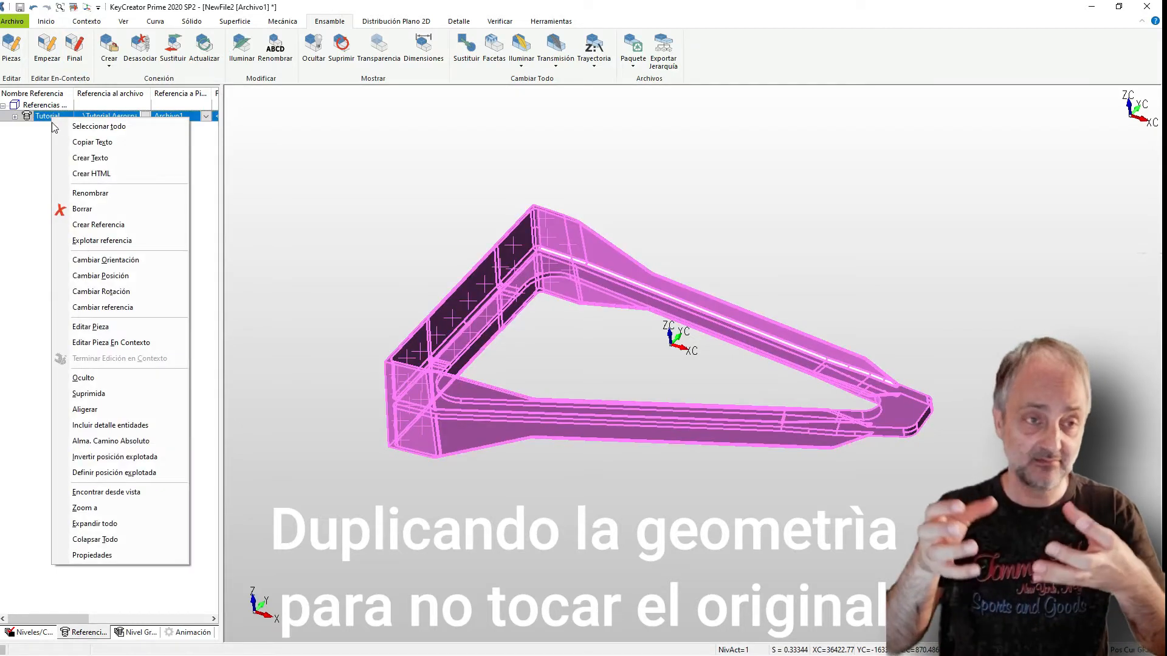
pyautogui.click(96, 378)
pyautogui.click(347, 299)
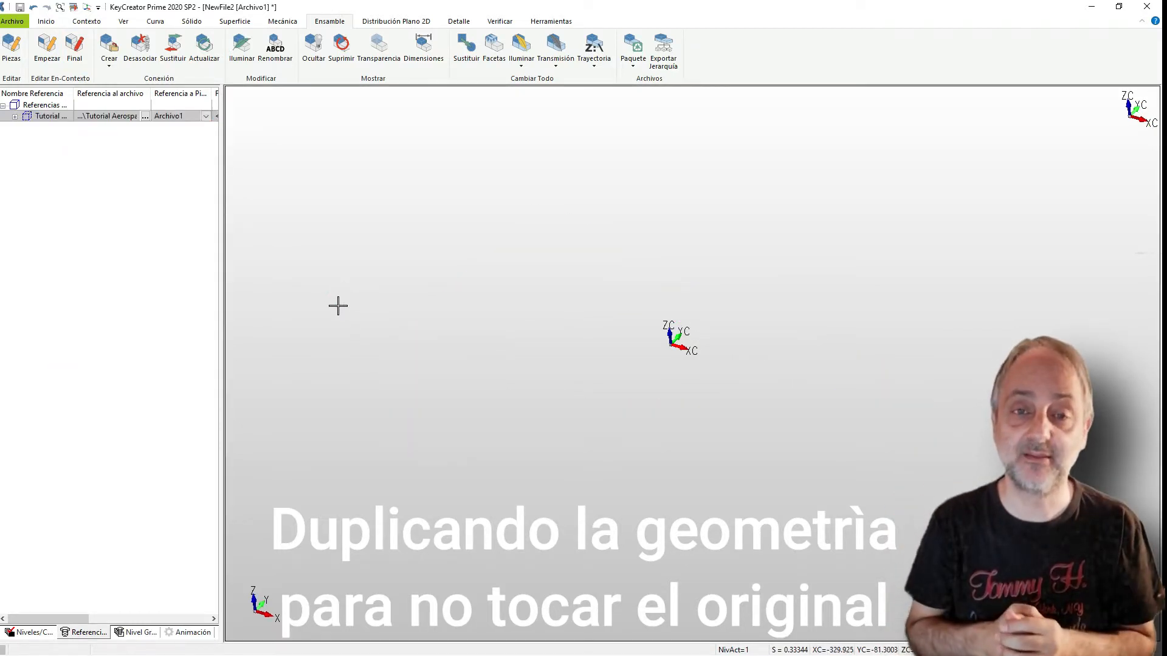
# Paste the copied rib solid into the assembly at the keyed-in origin and accept its position and orientation
pyautogui.click(51, 23)
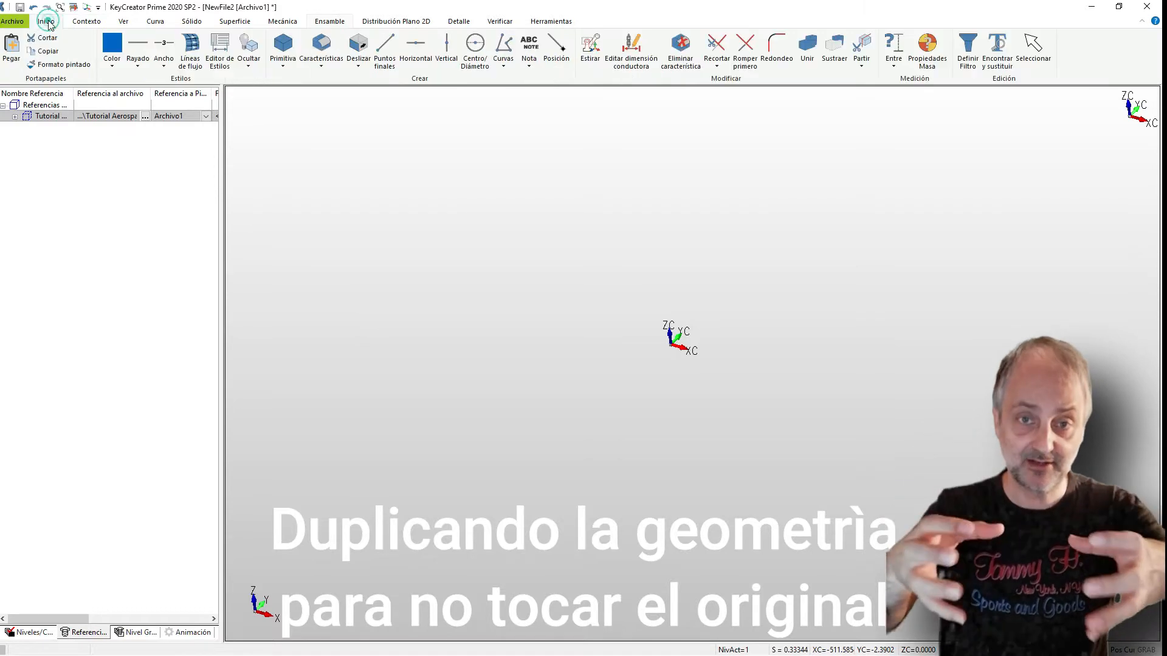
pyautogui.click(11, 47)
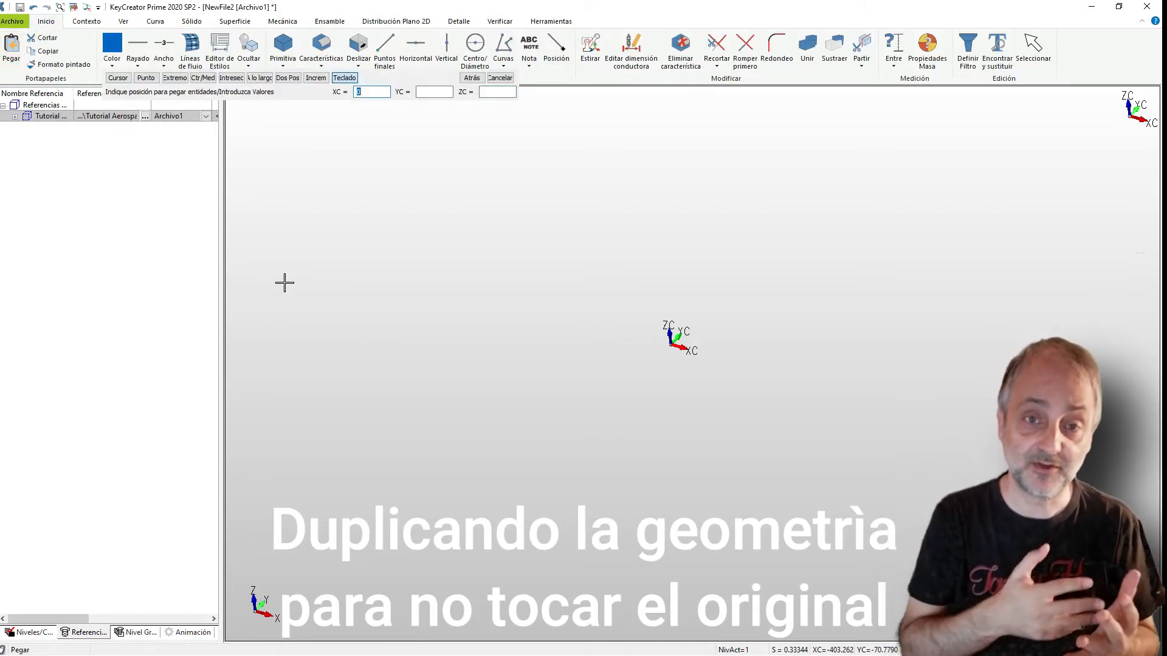
pyautogui.press('Return')
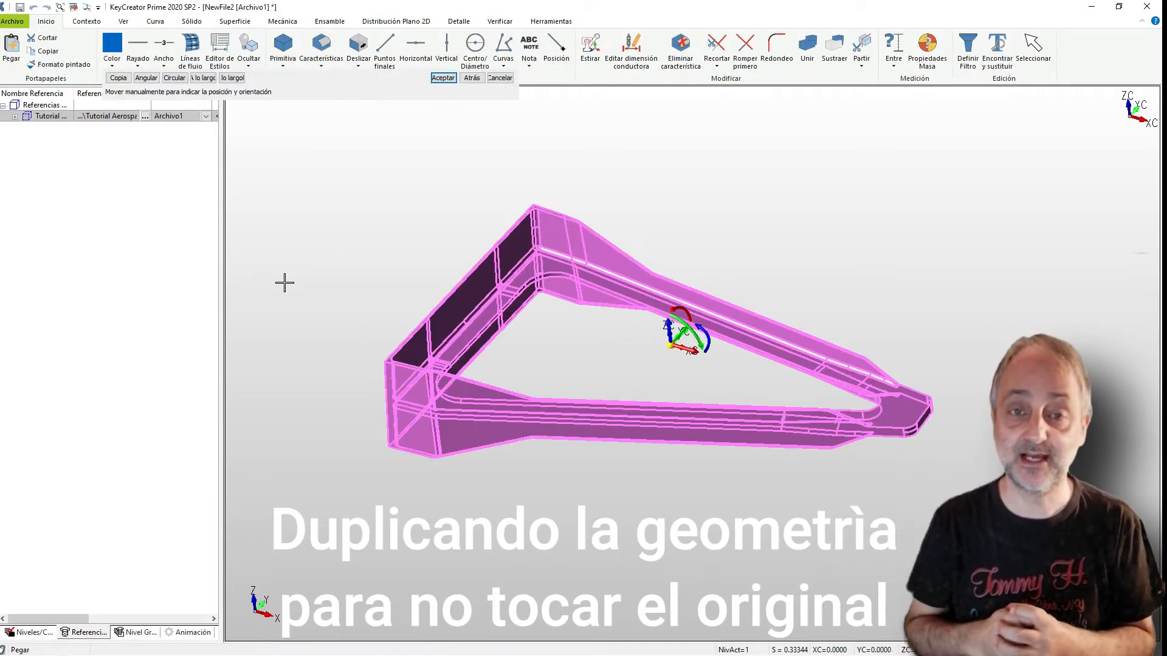
pyautogui.click(443, 77)
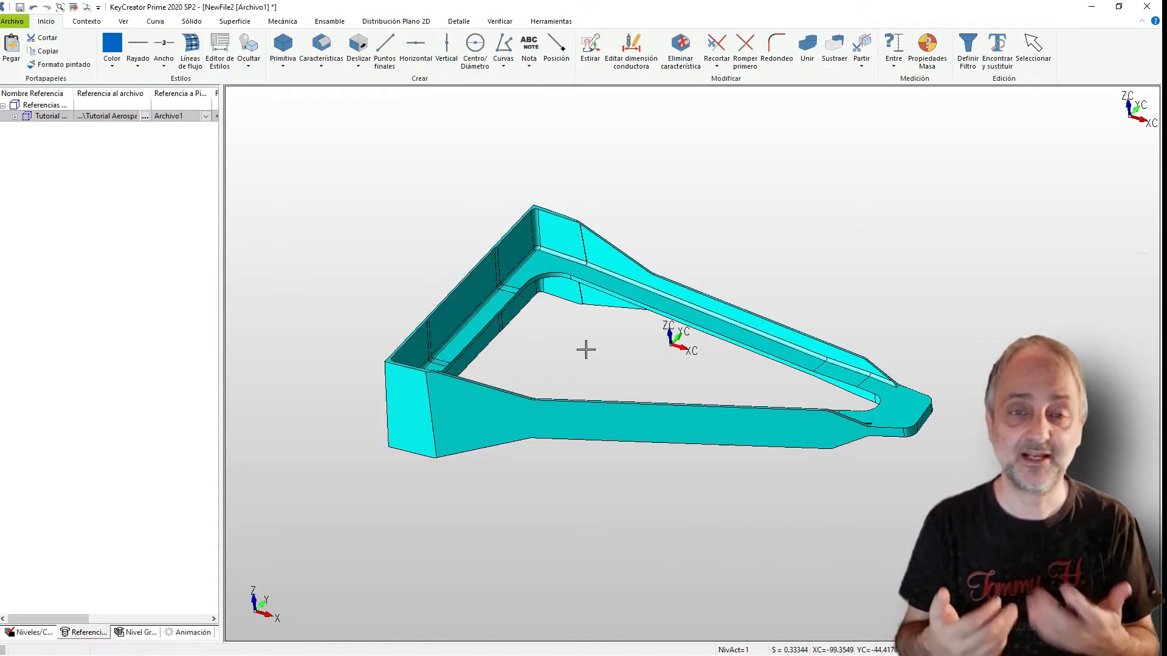
pyautogui.scroll(-3, 672, 361)
pyautogui.scroll(-3, 672, 362)
pyautogui.scroll(3, 671, 361)
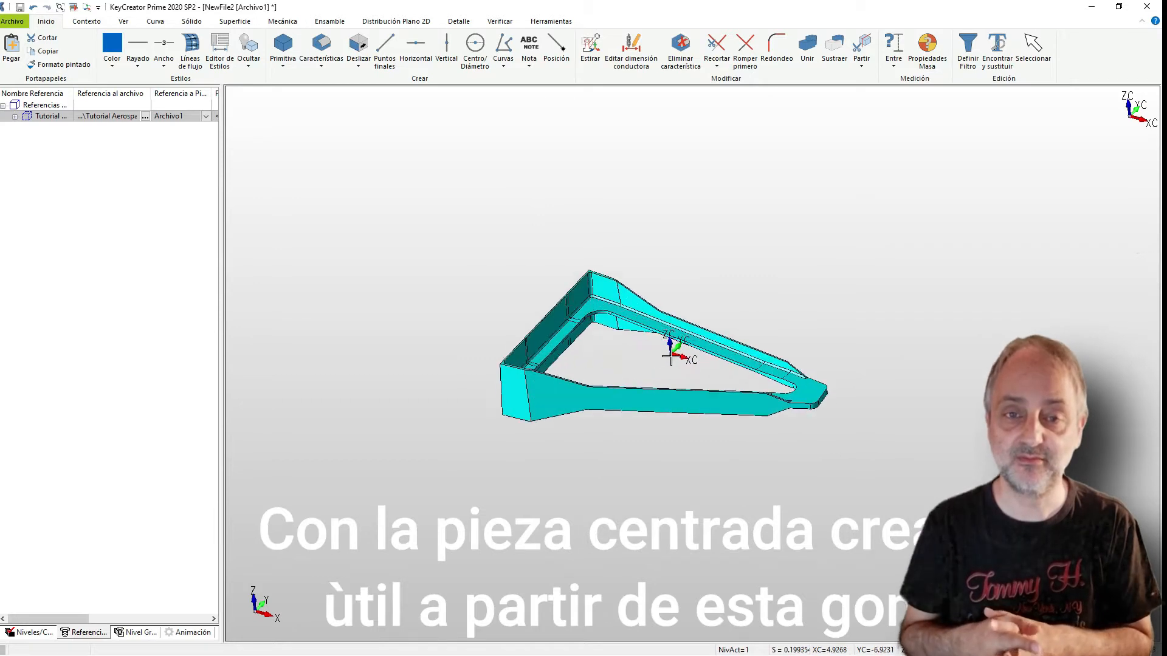
pyautogui.scroll(-3, 670, 359)
pyautogui.scroll(-3, 669, 359)
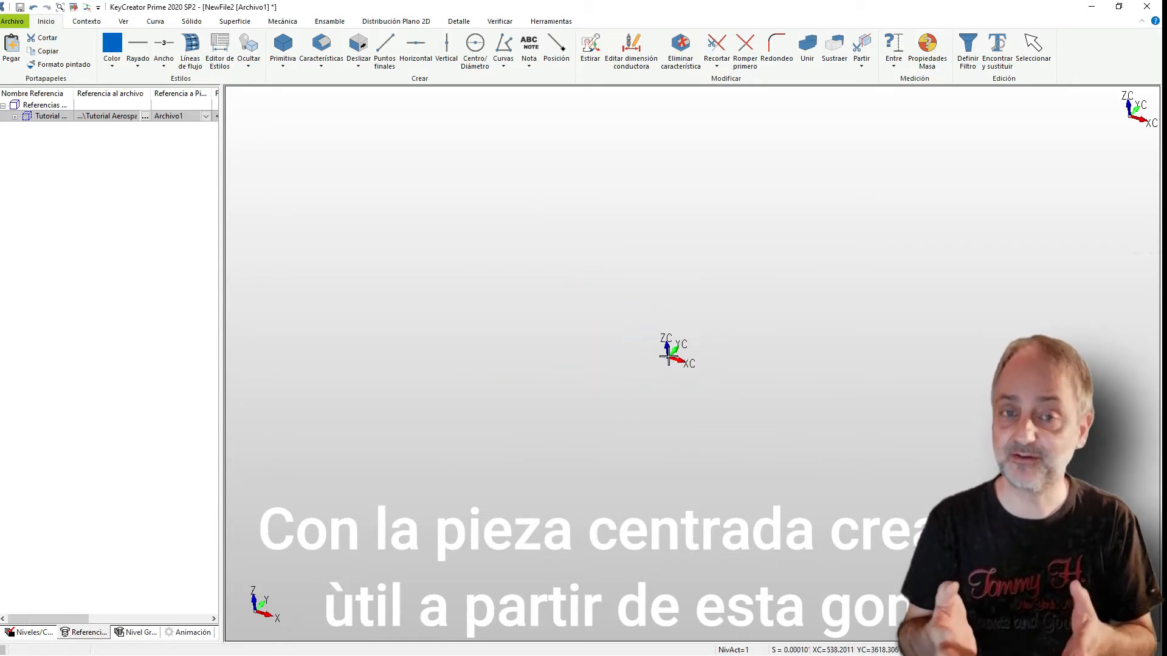
pyautogui.scroll(8, 668, 356)
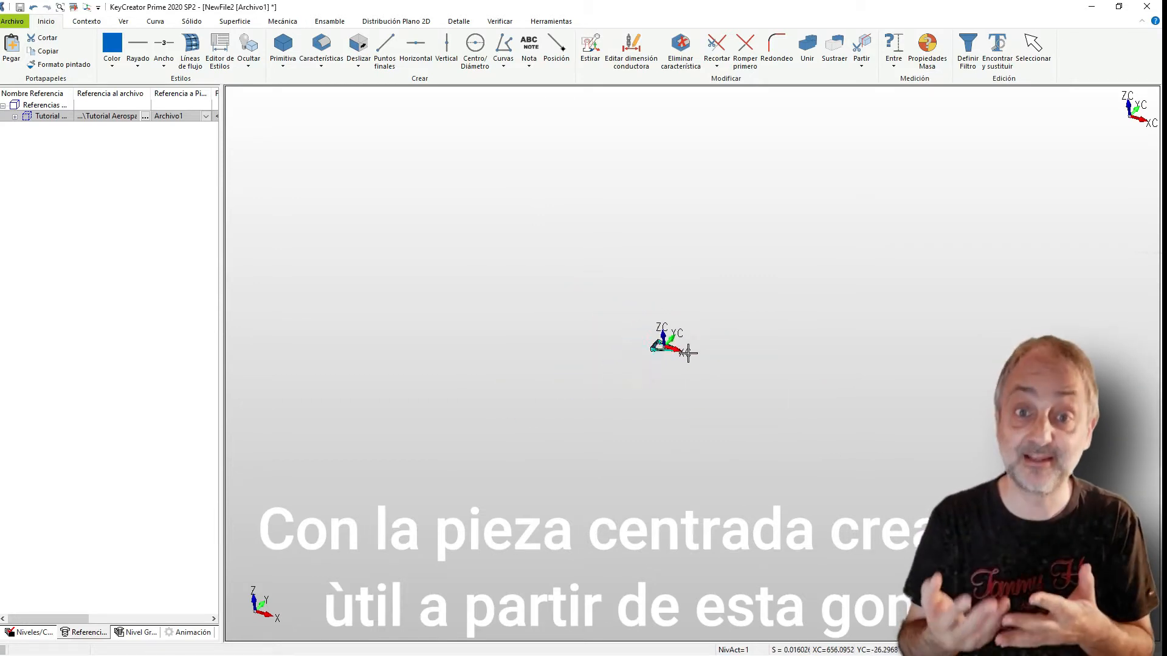
# Examine the centred rib solid from several angles, covering its pocket, walls and tip
pyautogui.scroll(10, 681, 343)
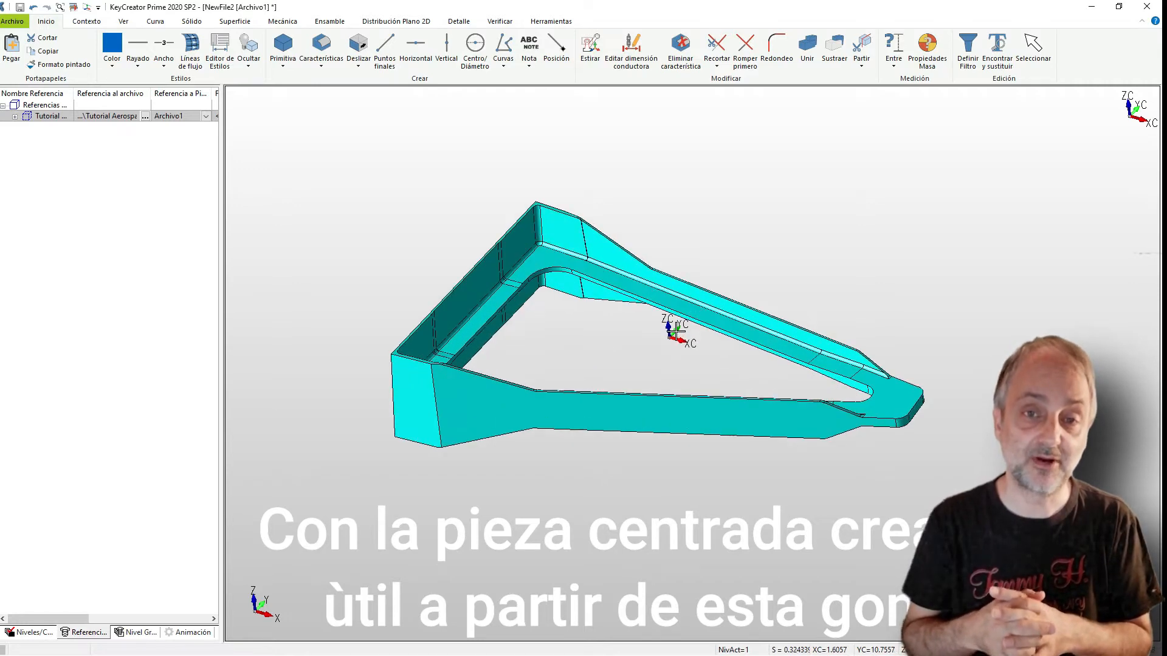
pyautogui.scroll(3, 668, 336)
pyautogui.scroll(-2, 754, 358)
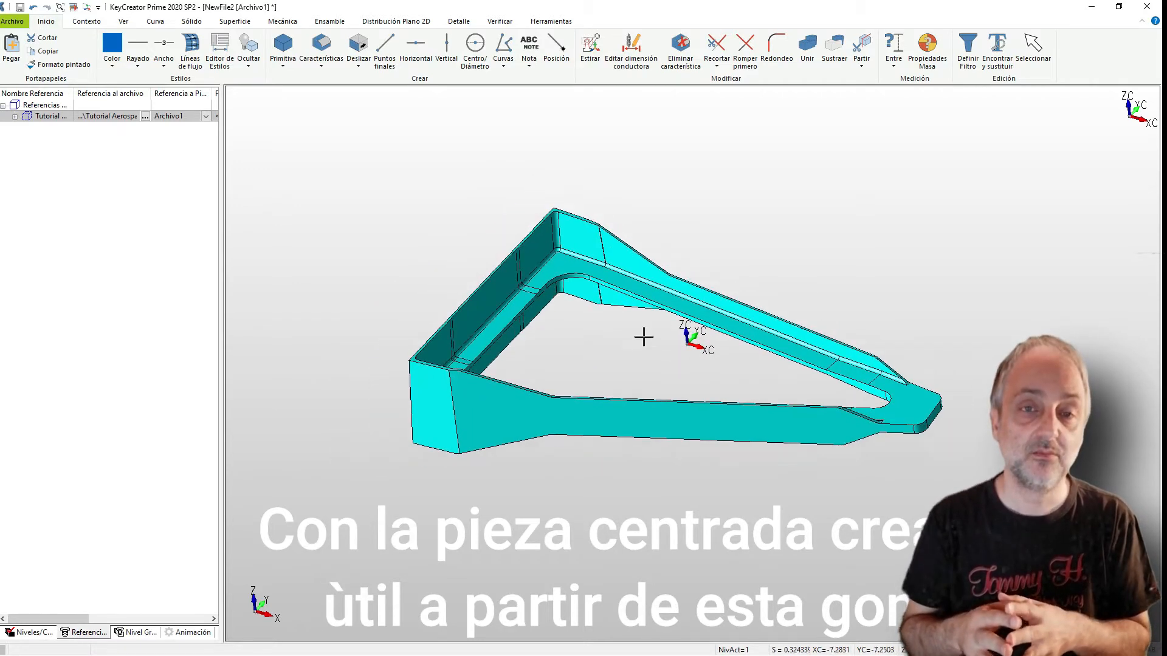
pyautogui.scroll(2, 636, 334)
pyautogui.scroll(-1, 620, 337)
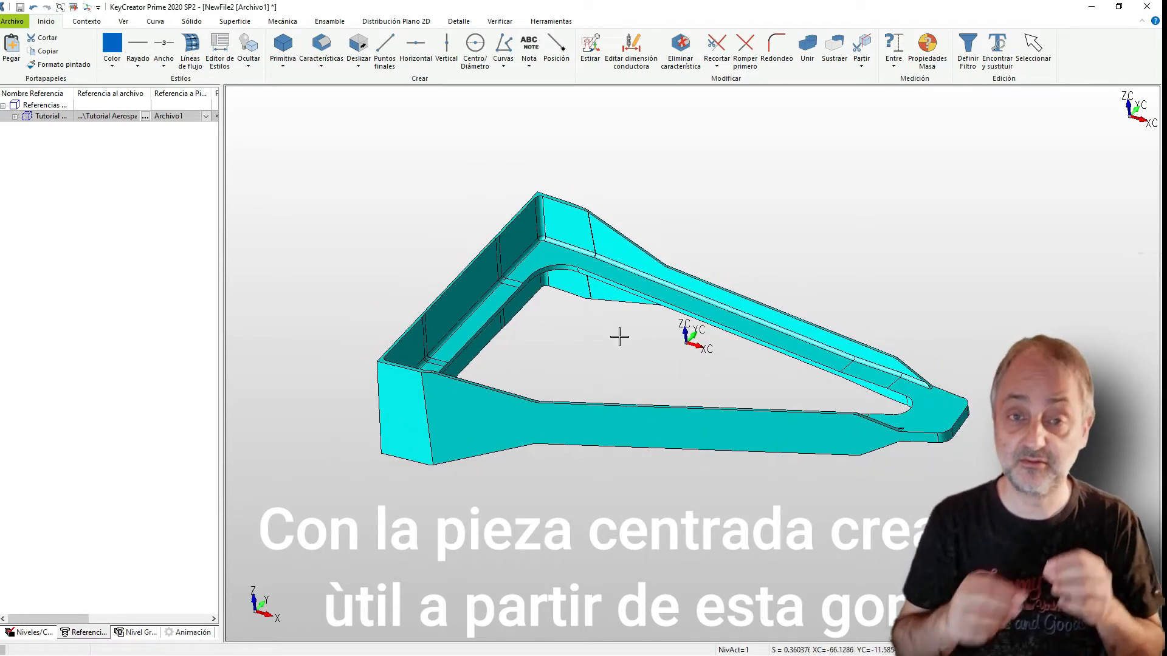
pyautogui.moveTo(596, 350); pyautogui.dragTo(621, 343, button='middle')
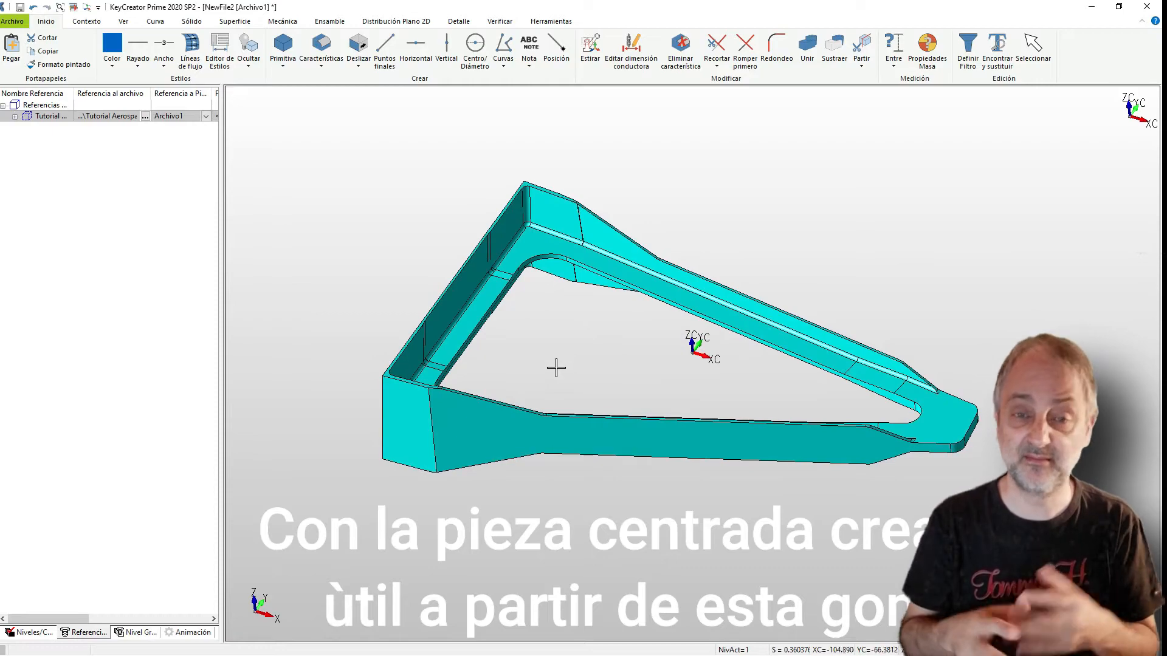
pyautogui.moveTo(556, 368); pyautogui.dragTo(644, 485, button='middle')
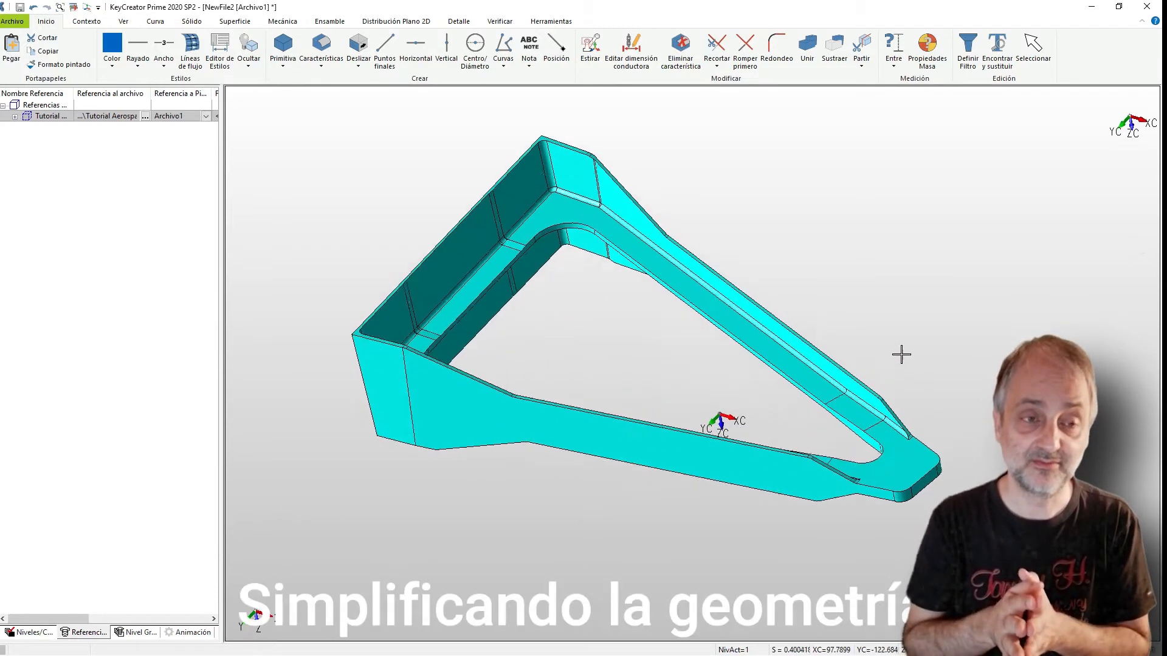
pyautogui.moveTo(901, 355); pyautogui.dragTo(892, 342, button='middle')
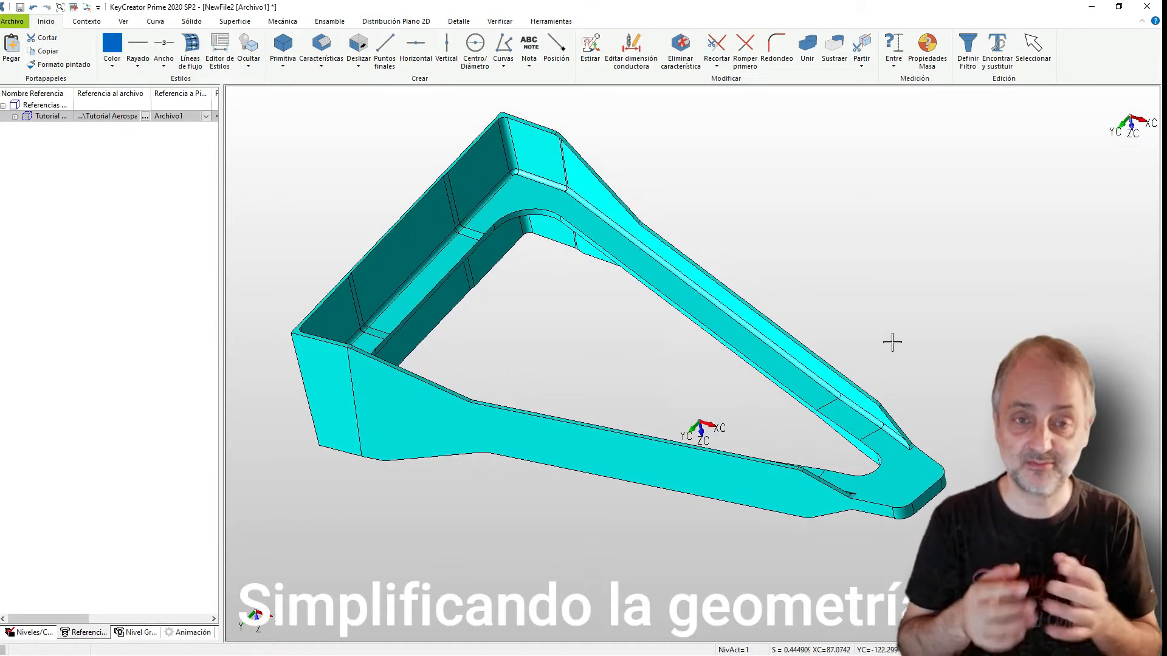
# Remove the eight small radius faces at the bends along the upper rim of the rib's two side walls
pyautogui.click(682, 42)
pyautogui.click(866, 441)
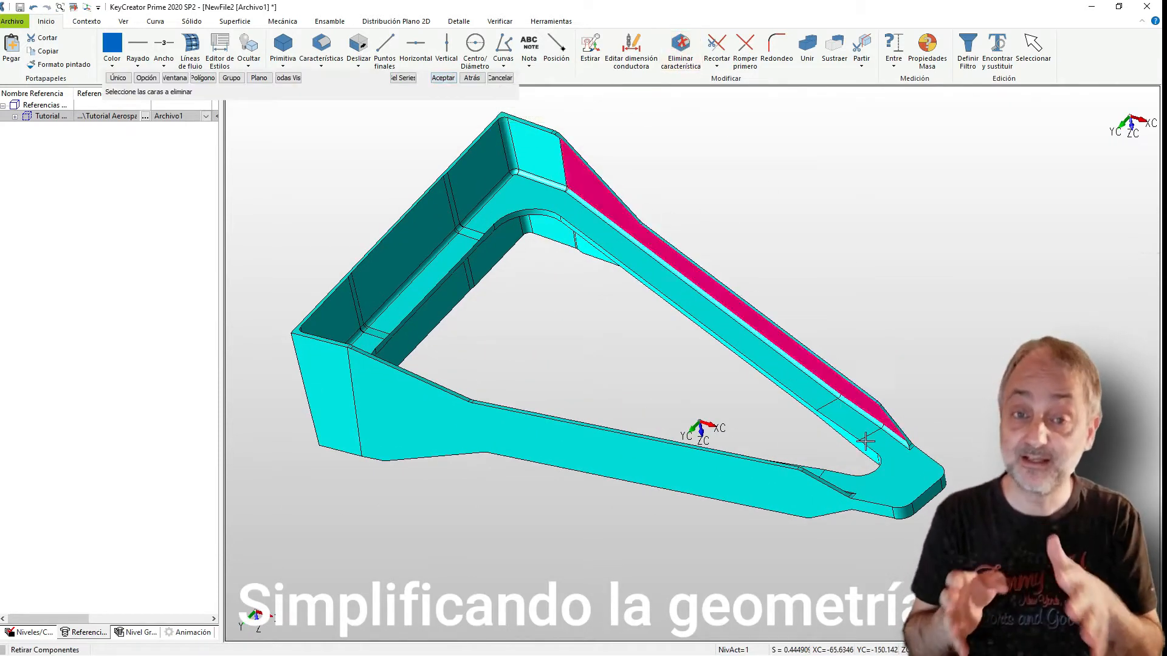
pyautogui.scroll(6, 869, 439)
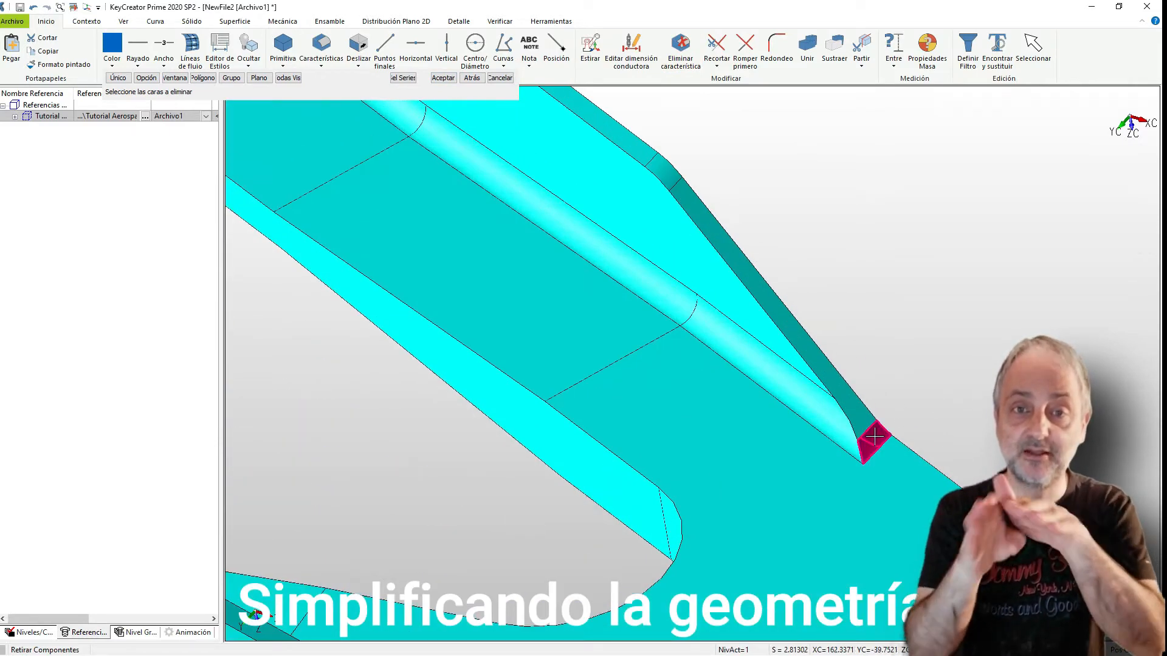
pyautogui.click(874, 436)
pyautogui.click(664, 171)
pyautogui.scroll(-2, 766, 171)
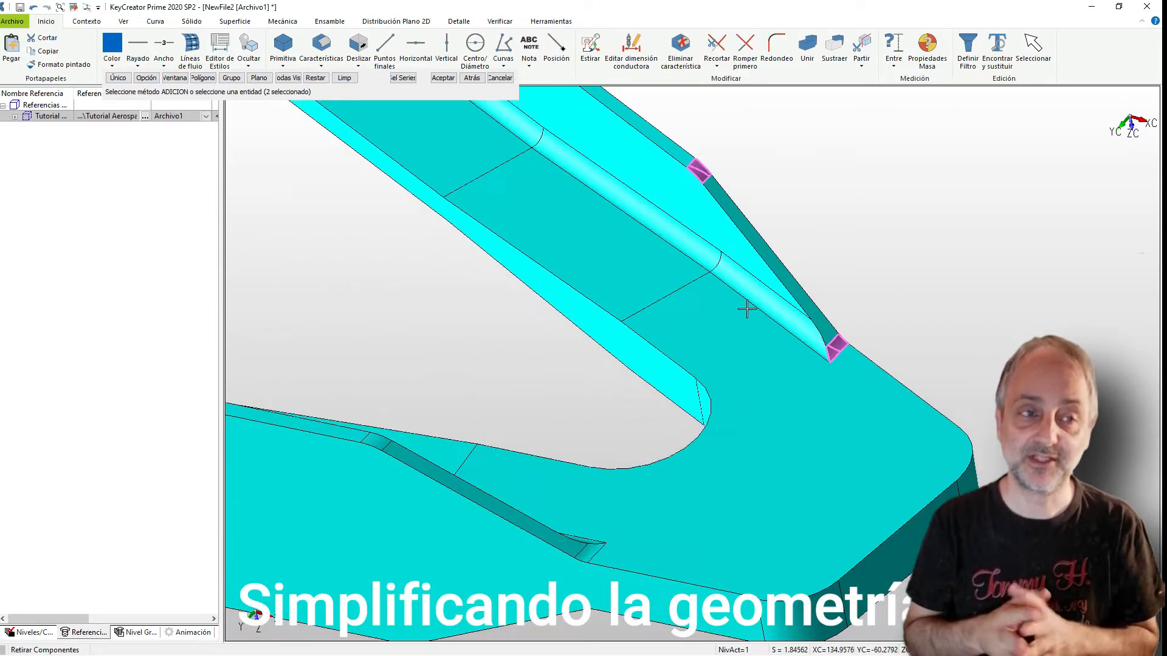
pyautogui.scroll(1, 499, 529)
pyautogui.click(359, 434)
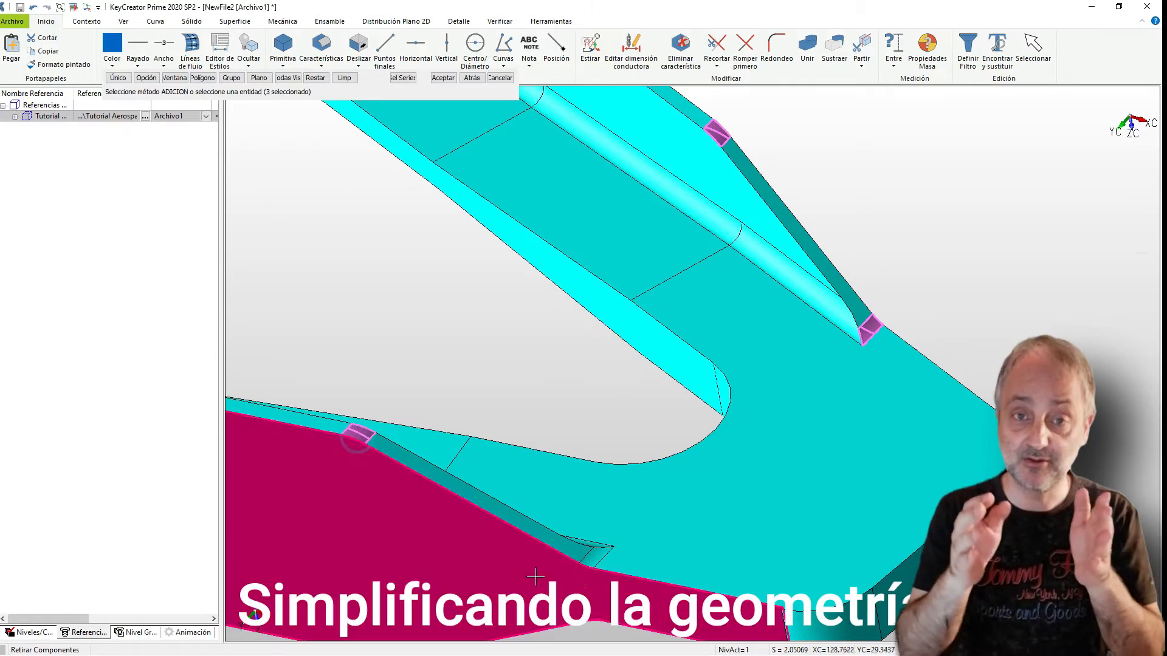
pyautogui.click(595, 553)
pyautogui.scroll(-2, 790, 523)
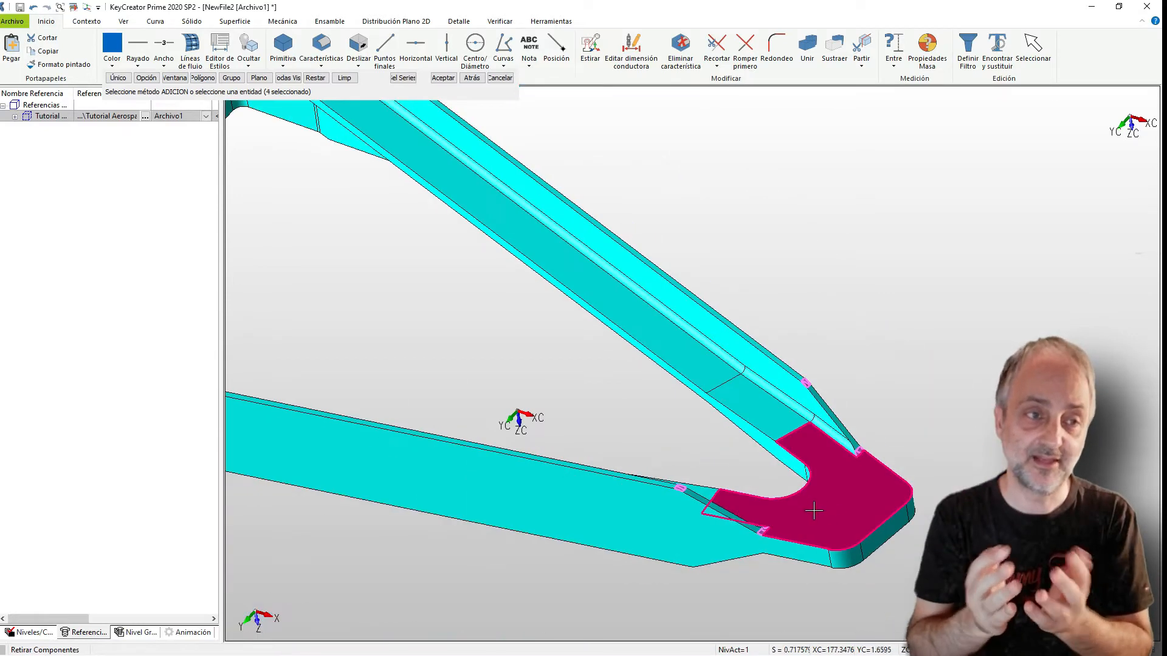
pyautogui.scroll(-3, 863, 520)
pyautogui.scroll(6, 438, 418)
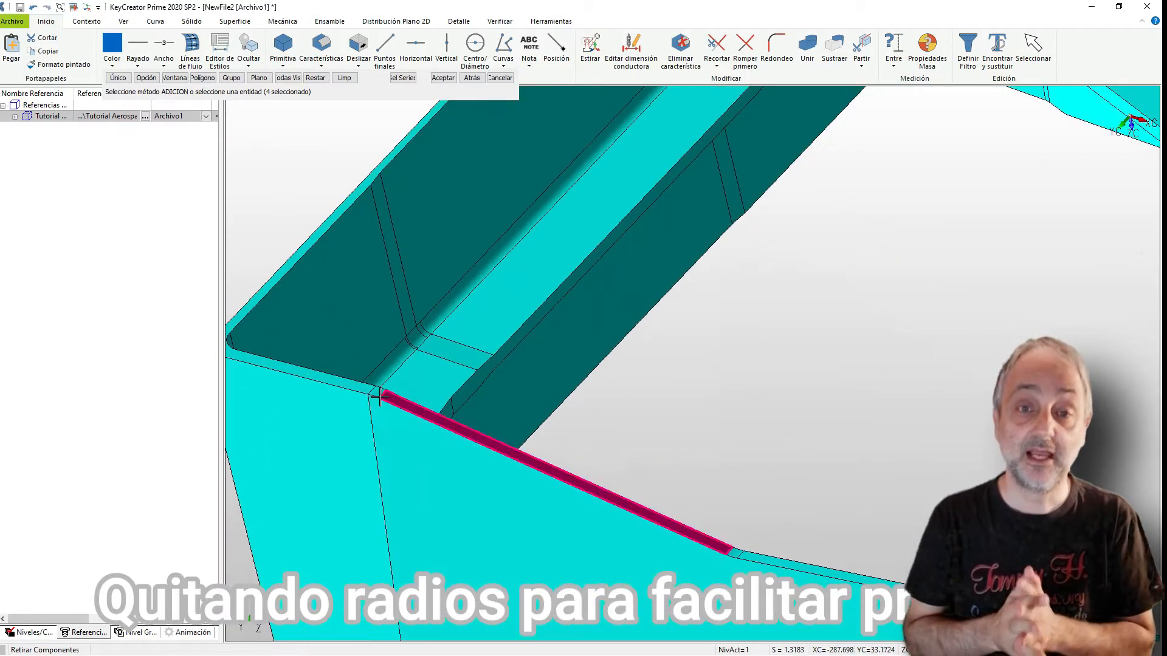
pyautogui.click(736, 551)
pyautogui.scroll(-5, 738, 549)
pyautogui.scroll(4, 790, 389)
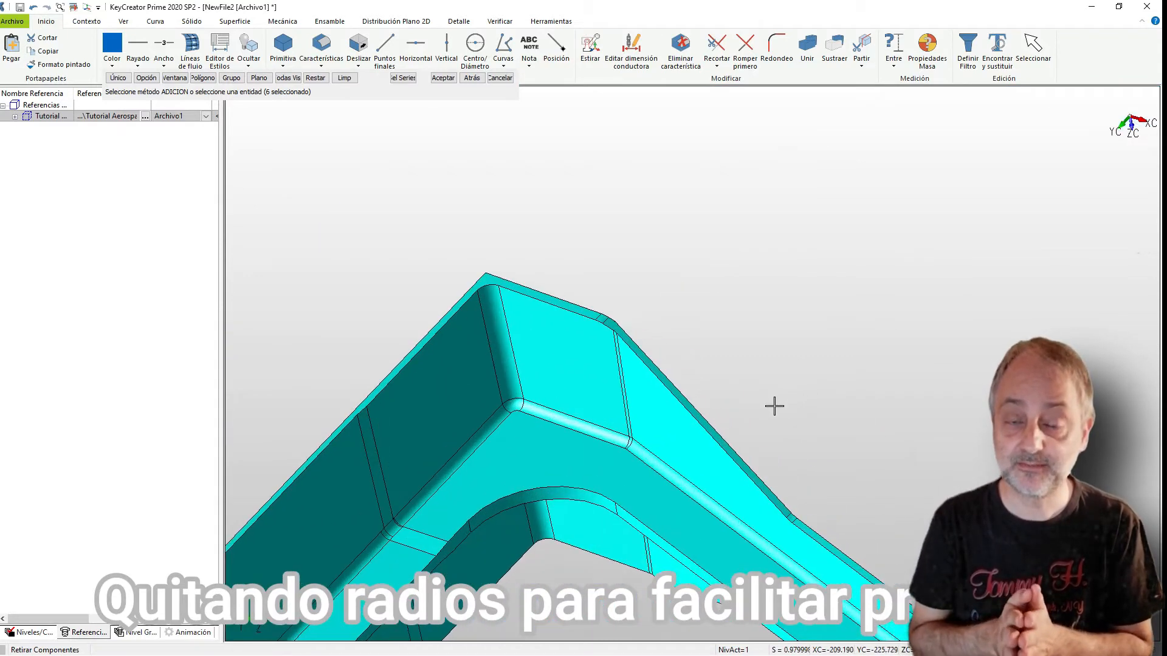
pyautogui.scroll(3, 774, 406)
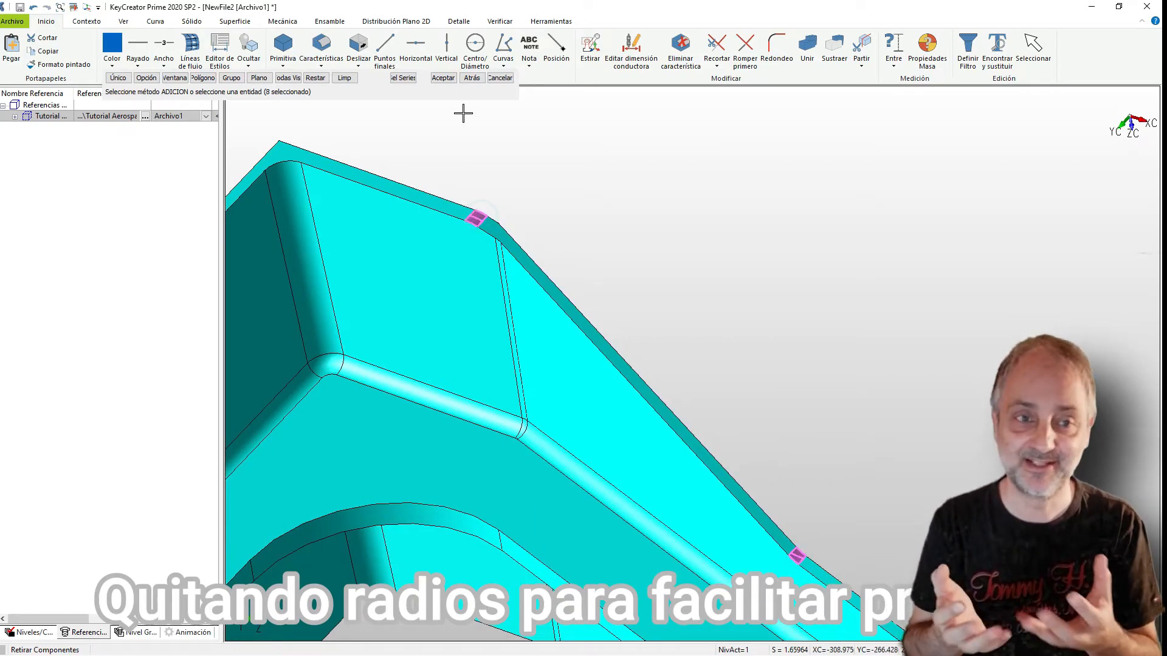
pyautogui.click(443, 78)
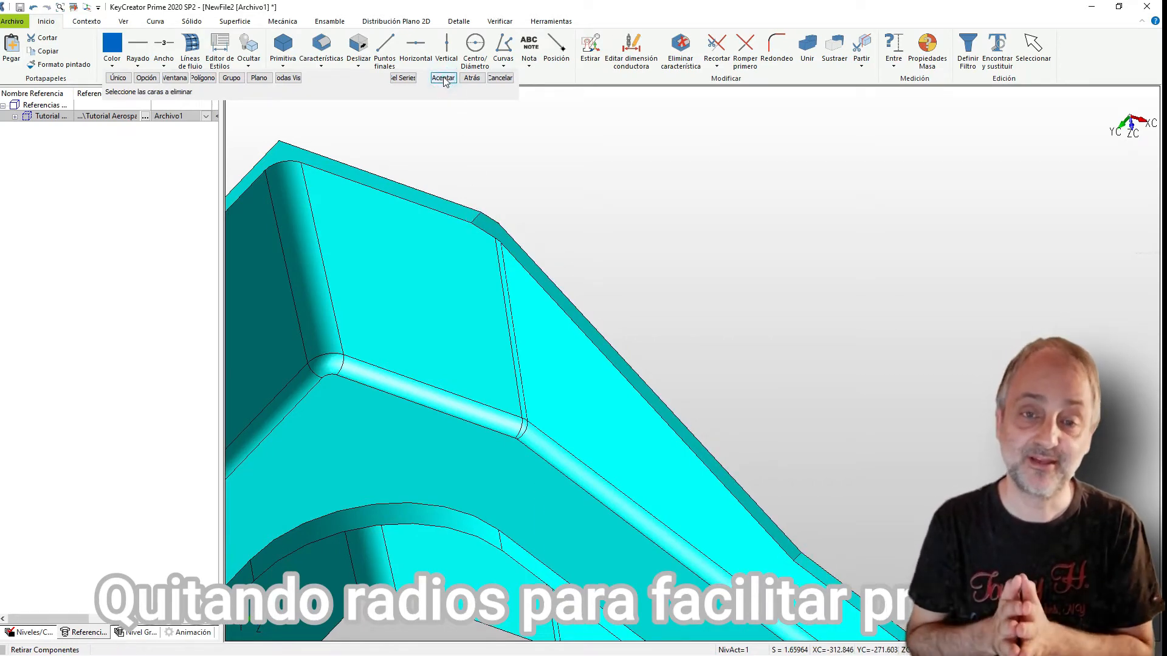
# Remove the fillet faces along the rib's pocket floor and inner vertical corners, and finish the feature removal
pyautogui.scroll(-6, 599, 211)
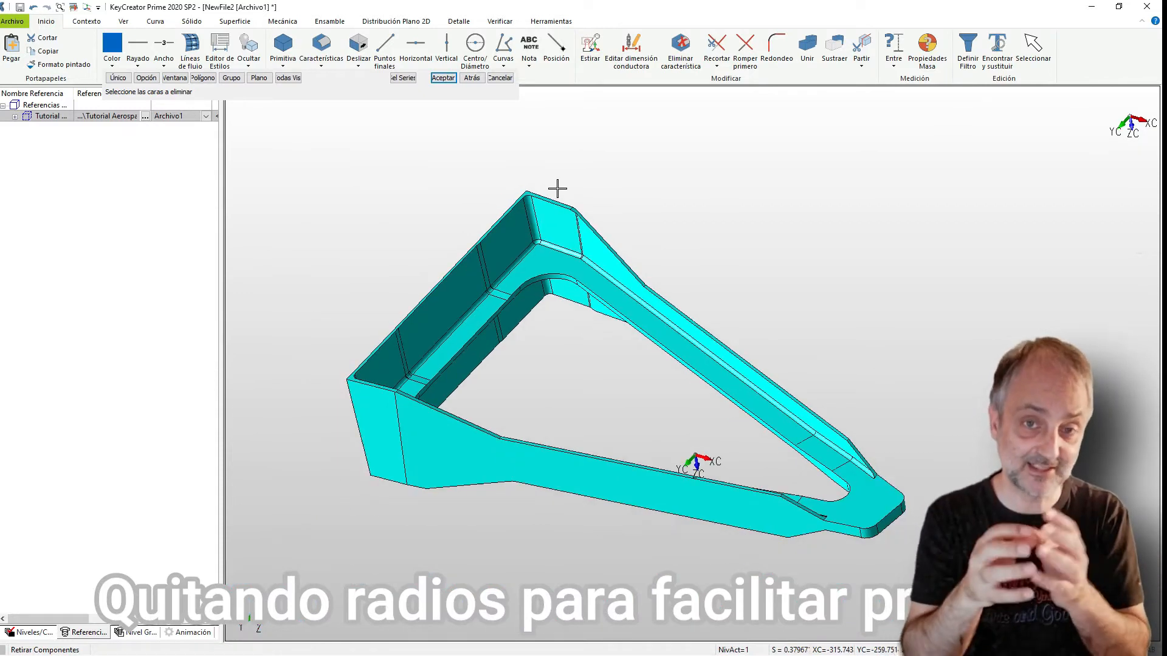
pyautogui.click(541, 243)
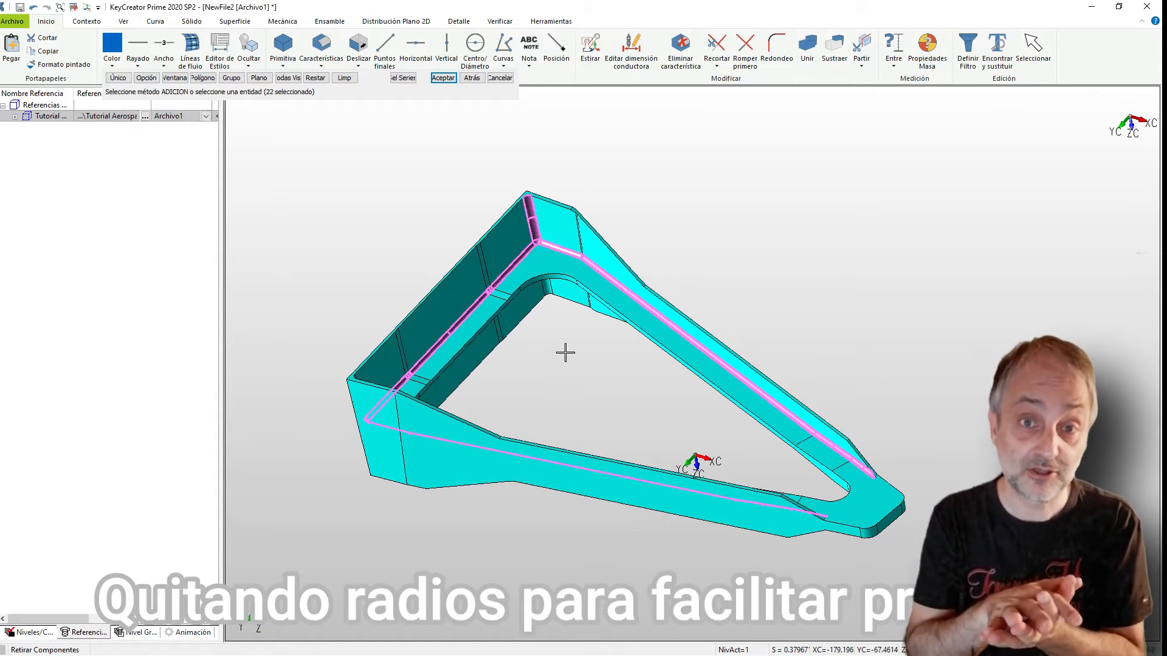
pyautogui.moveTo(563, 349); pyautogui.dragTo(471, 419, button='middle')
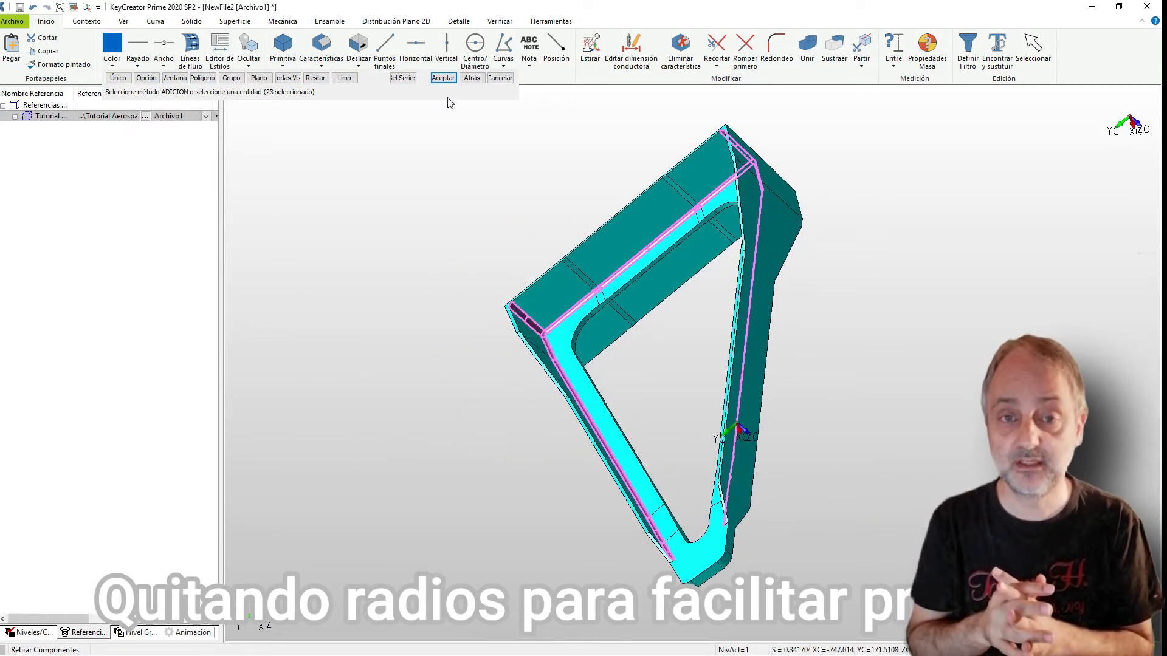
pyautogui.click(442, 79)
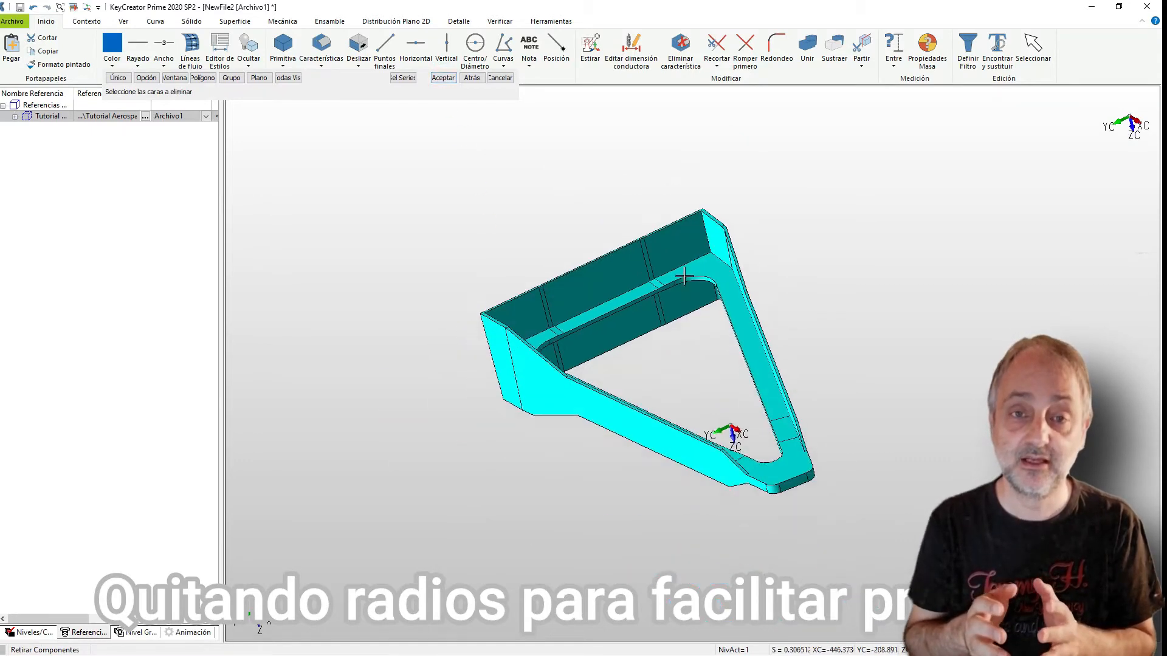
pyautogui.moveTo(656, 357); pyautogui.dragTo(564, 221, button='middle')
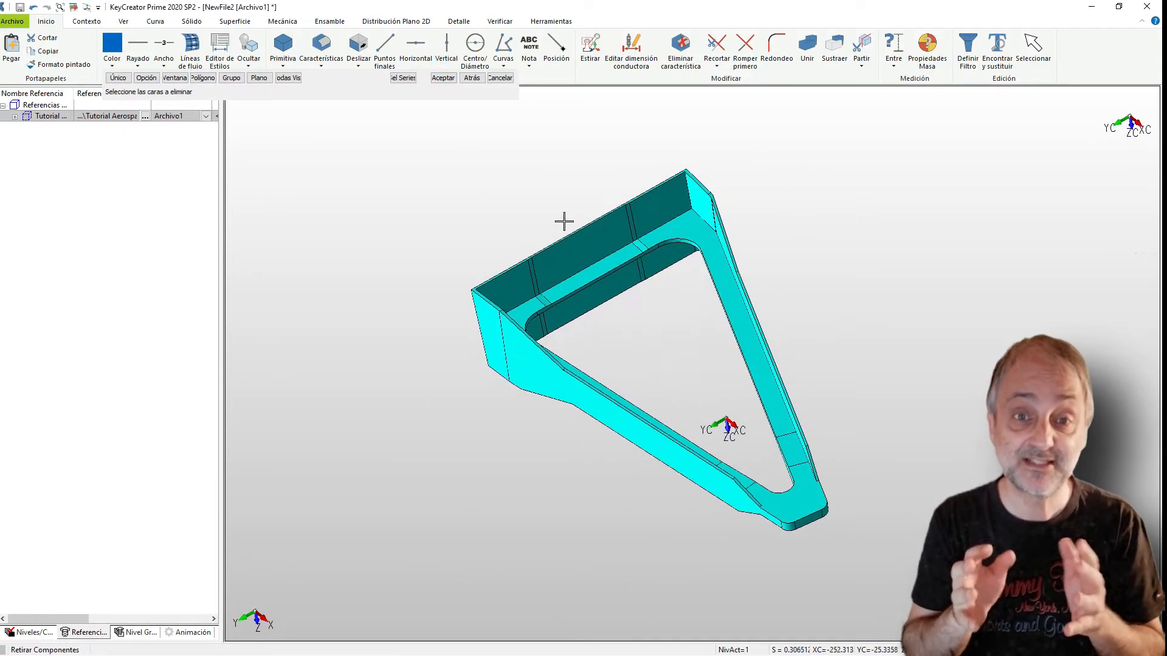
pyautogui.click(501, 78)
pyautogui.moveTo(547, 205)
pyautogui.mouseDown(button='middle')
pyautogui.moveTo(582, 210)
pyautogui.moveTo(599, 192)
pyautogui.mouseUp(button='middle')
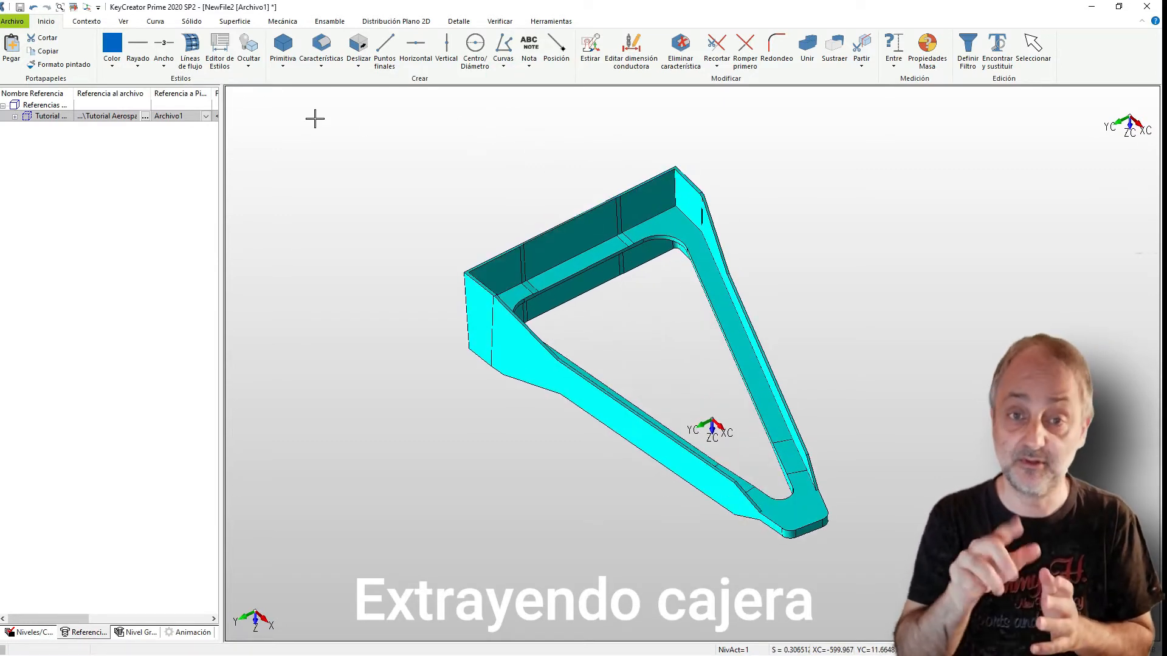
# Unstitch the rib's pocket faces with the Desenganchar option, using pocket chain selection and excluding the two sloped rim faces near the tip
pyautogui.click(191, 22)
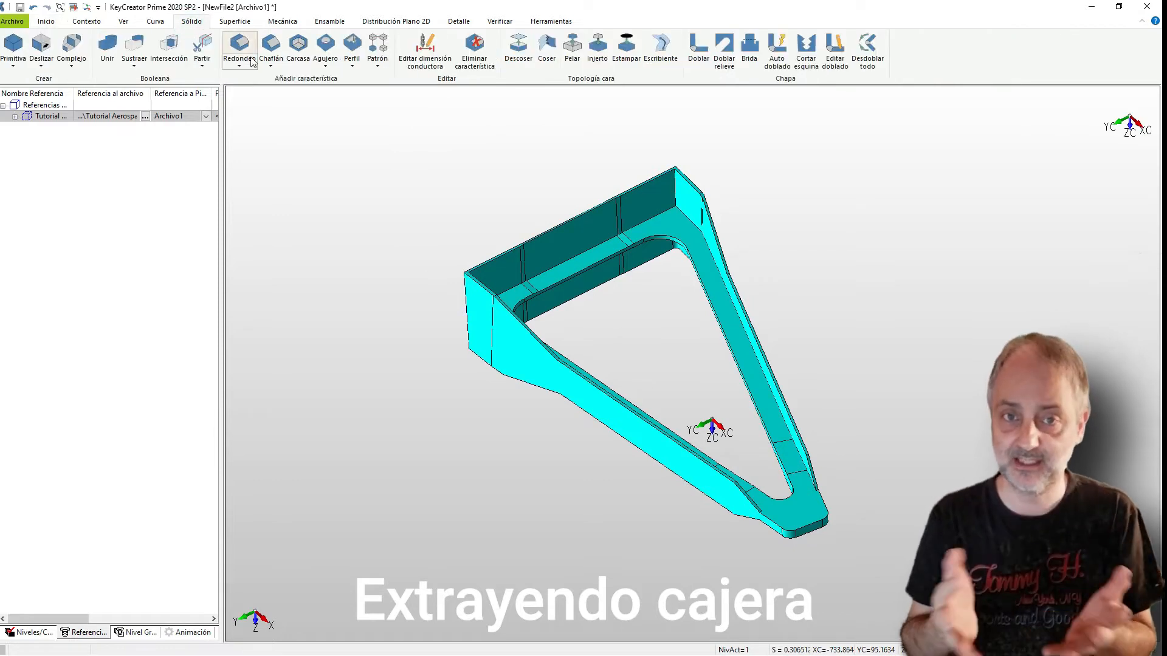
pyautogui.click(517, 52)
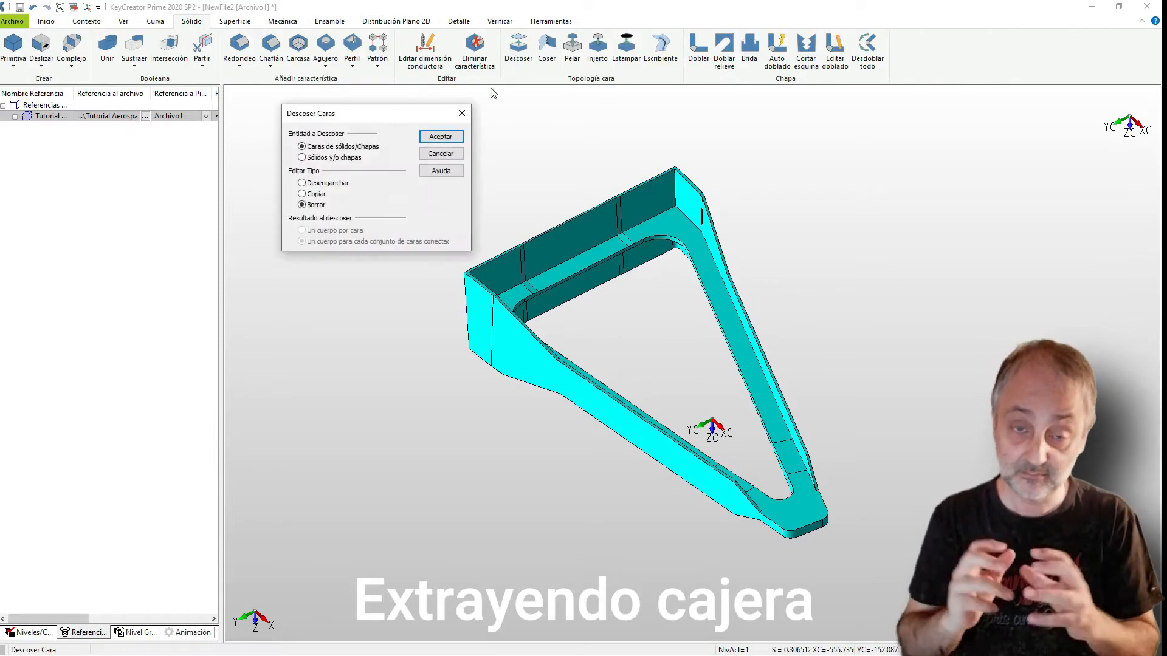
pyautogui.click(322, 182)
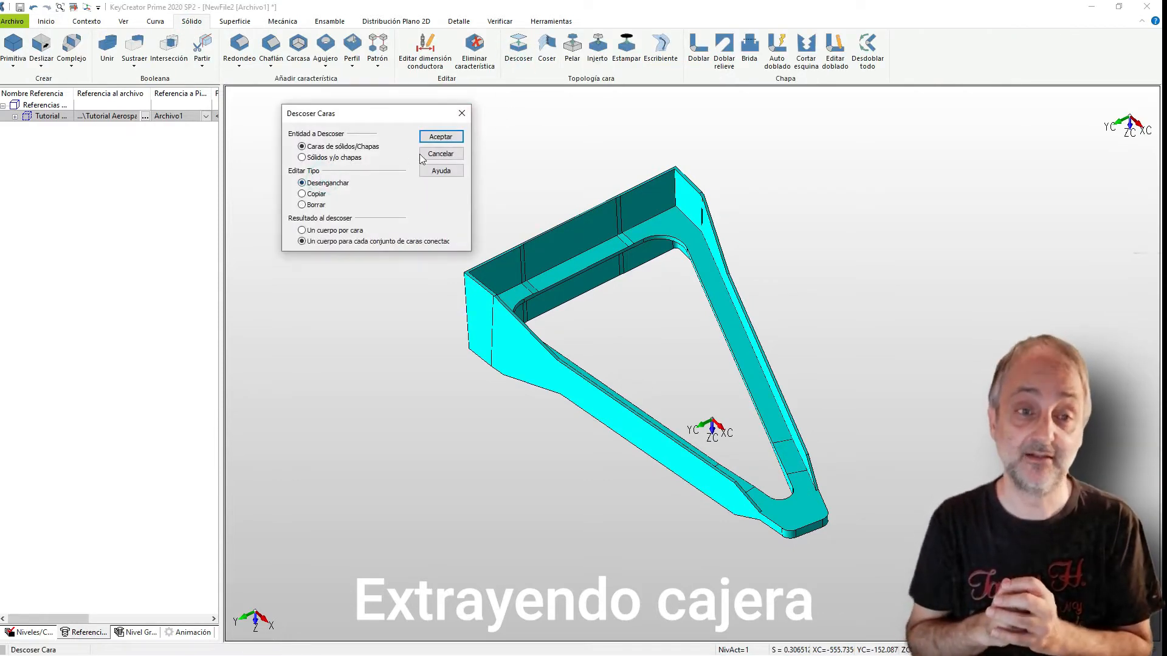
pyautogui.click(440, 136)
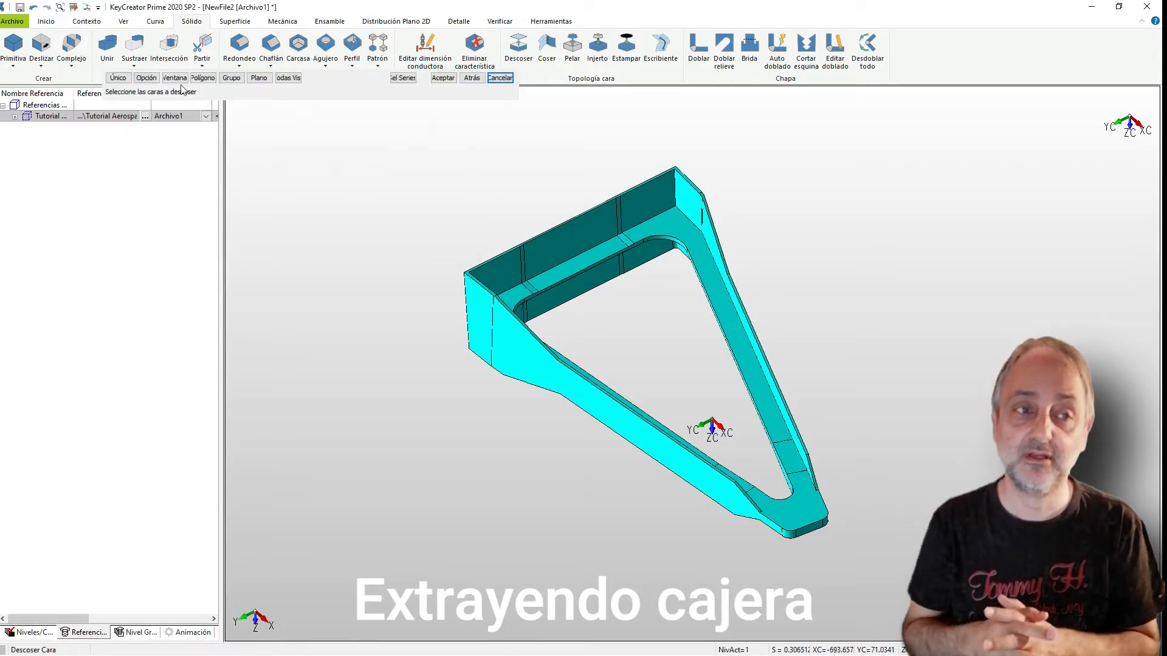
pyautogui.click(146, 77)
pyautogui.click(259, 79)
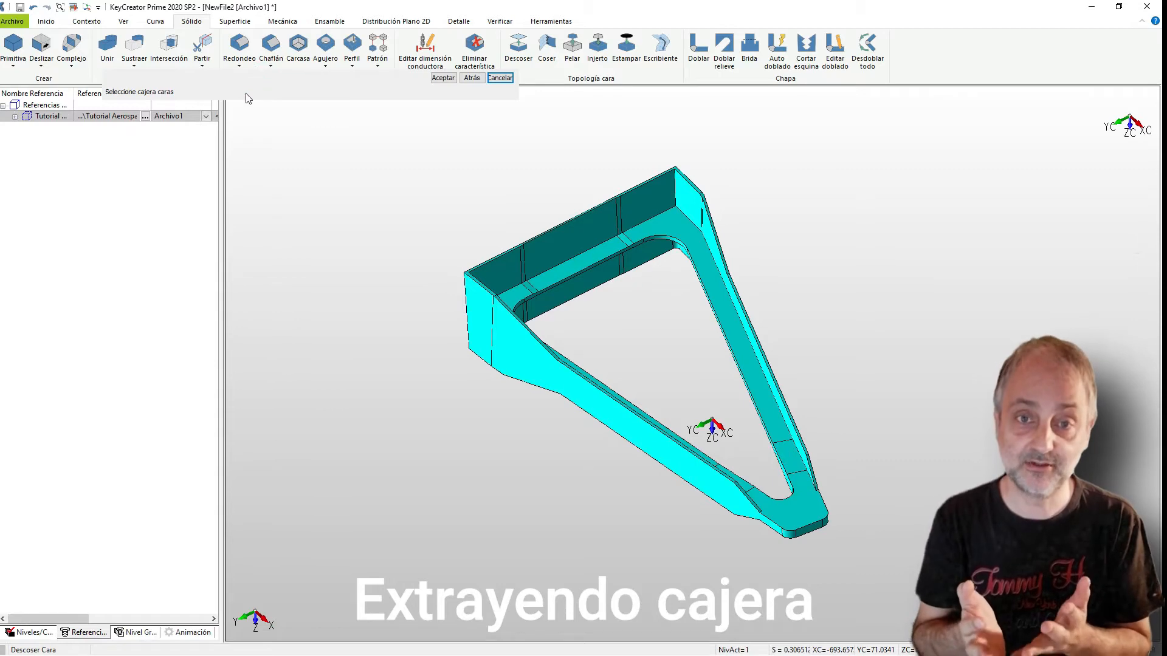
pyautogui.click(663, 234)
pyautogui.scroll(6, 790, 539)
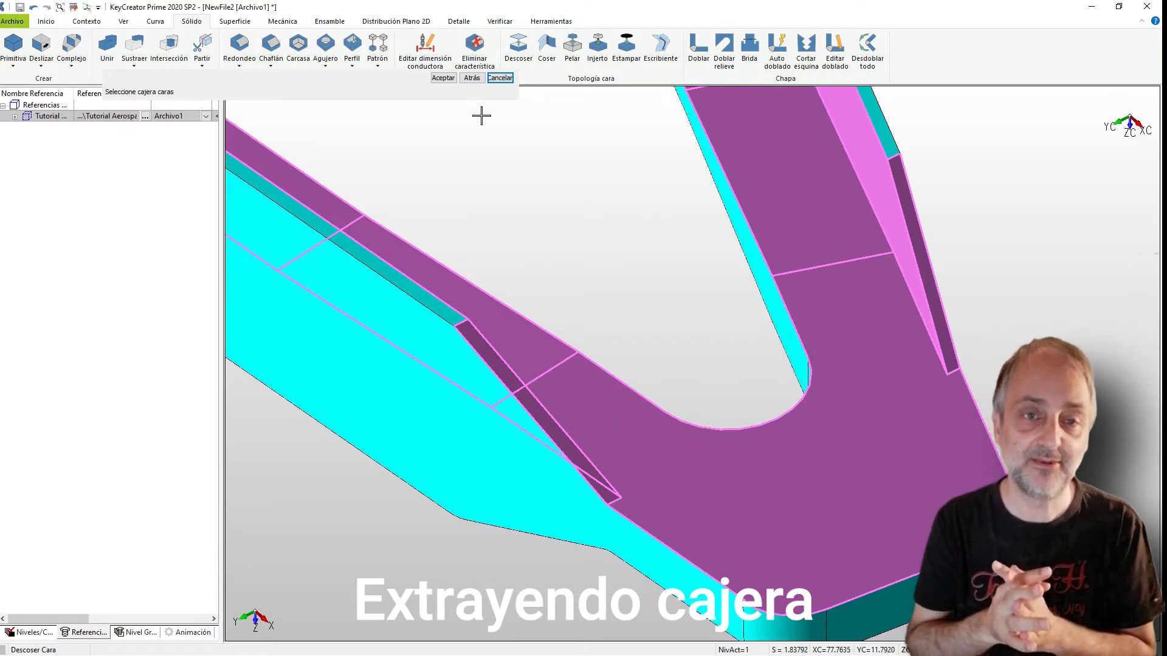
pyautogui.click(443, 78)
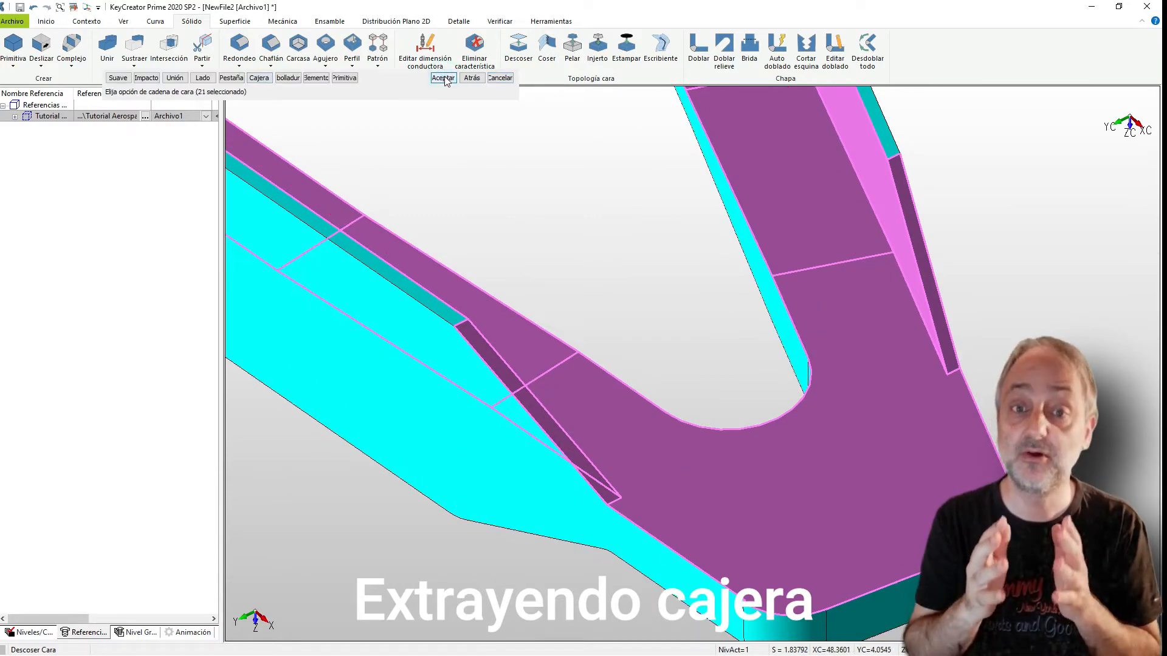
pyautogui.click(442, 79)
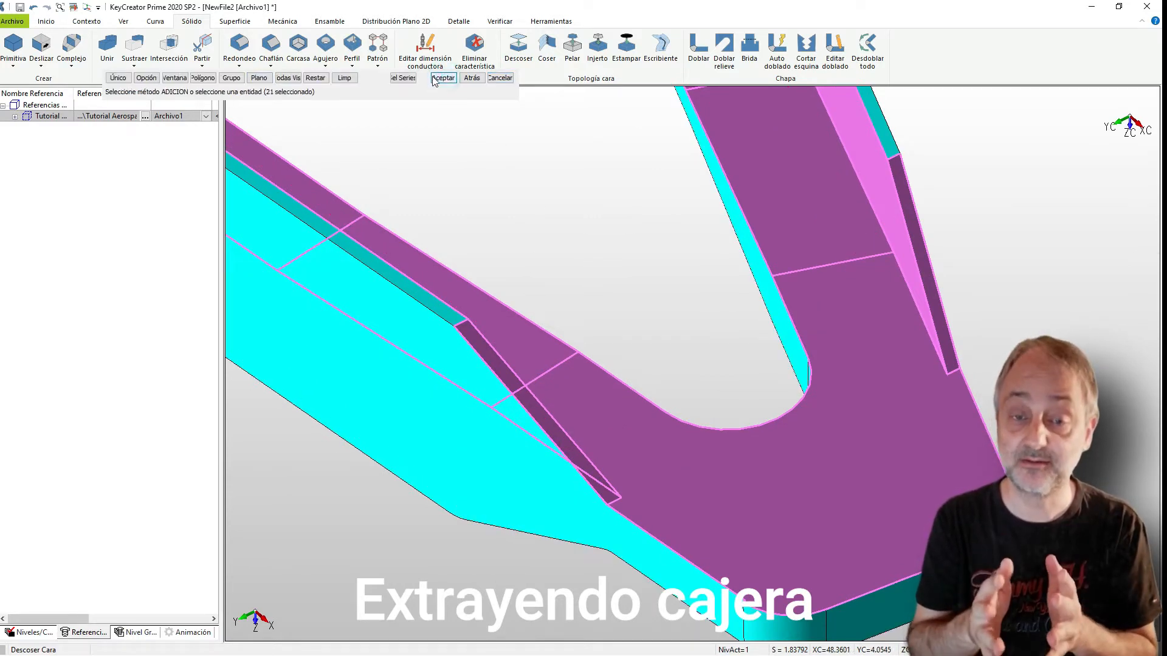
pyautogui.click(315, 78)
pyautogui.click(477, 349)
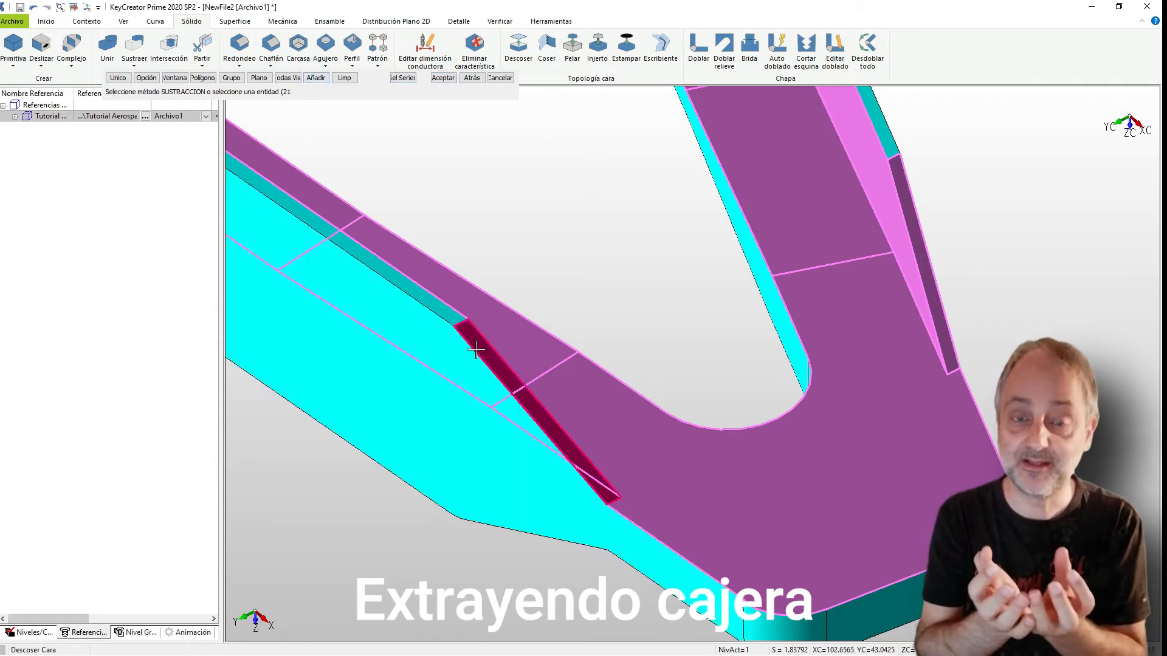
pyautogui.click(933, 294)
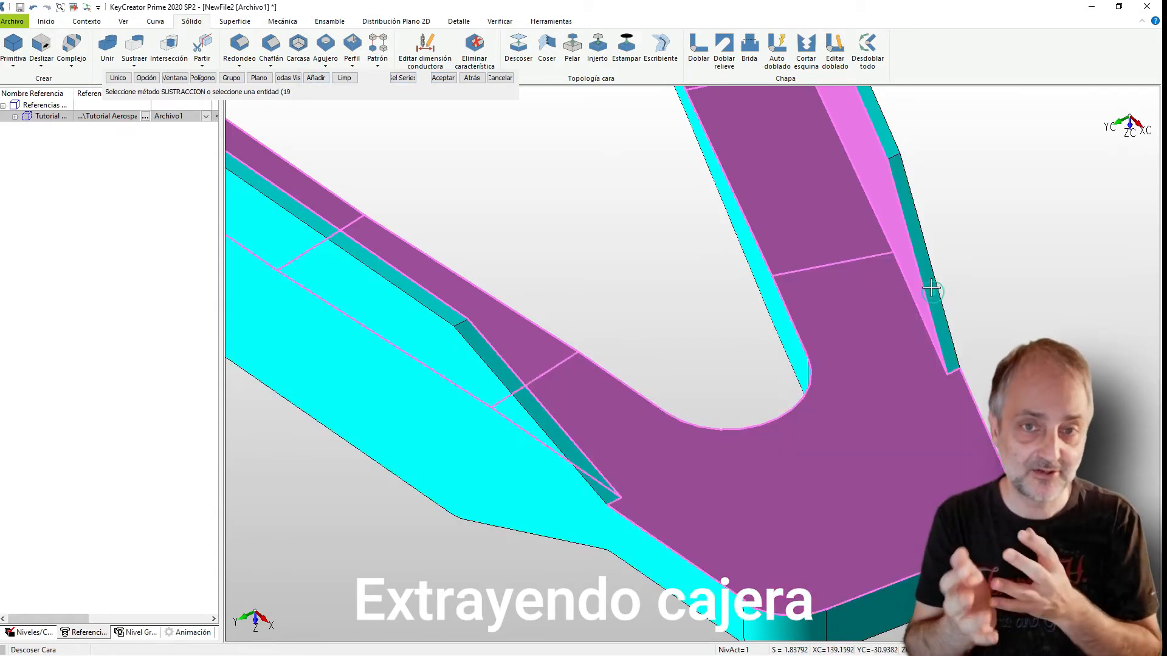
pyautogui.click(447, 81)
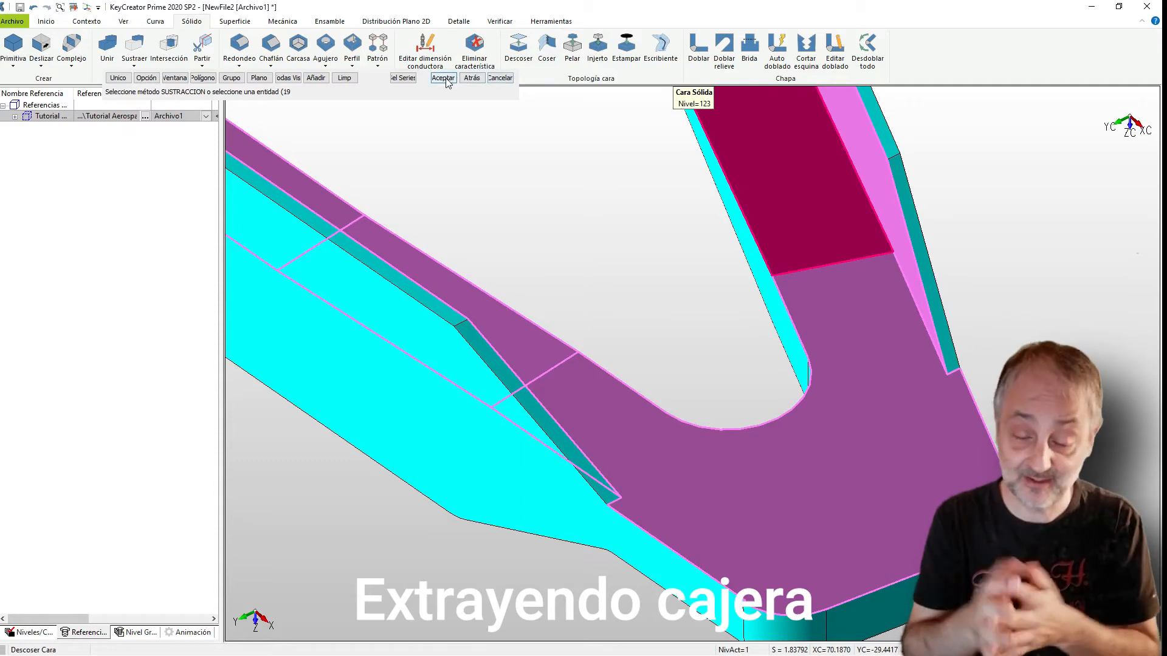
pyautogui.click(440, 154)
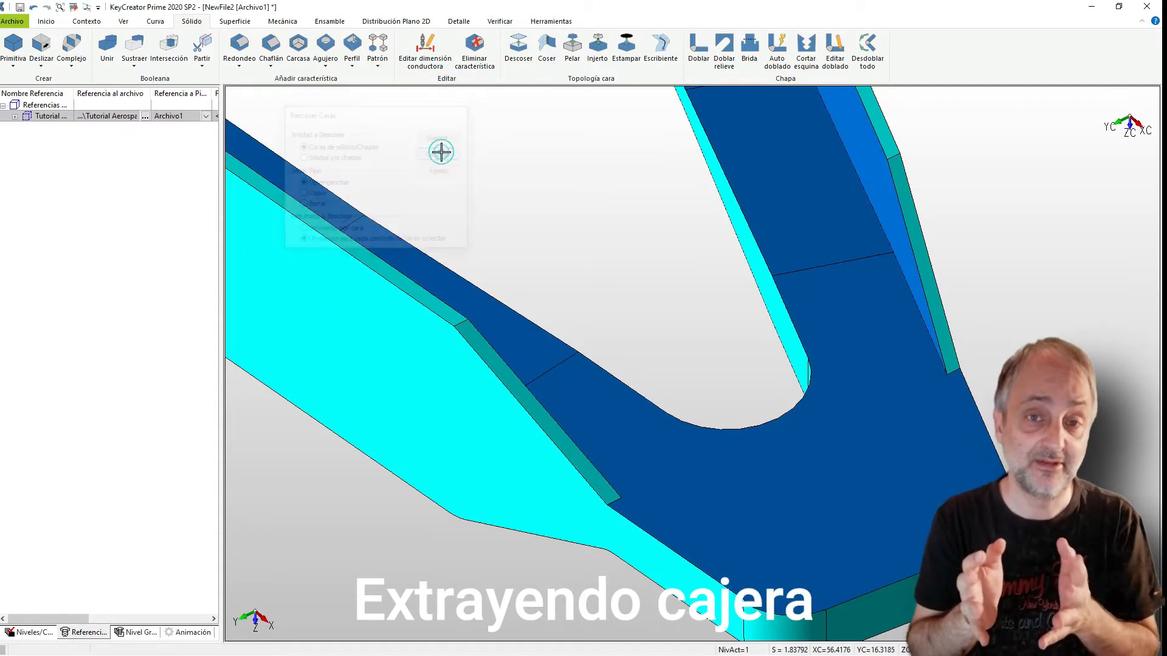
# Delete the leftover outer body of the rib, keeping only the detached pocket faces
pyautogui.click(390, 476)
pyautogui.scroll(-5, 653, 391)
pyautogui.scroll(-4, 615, 463)
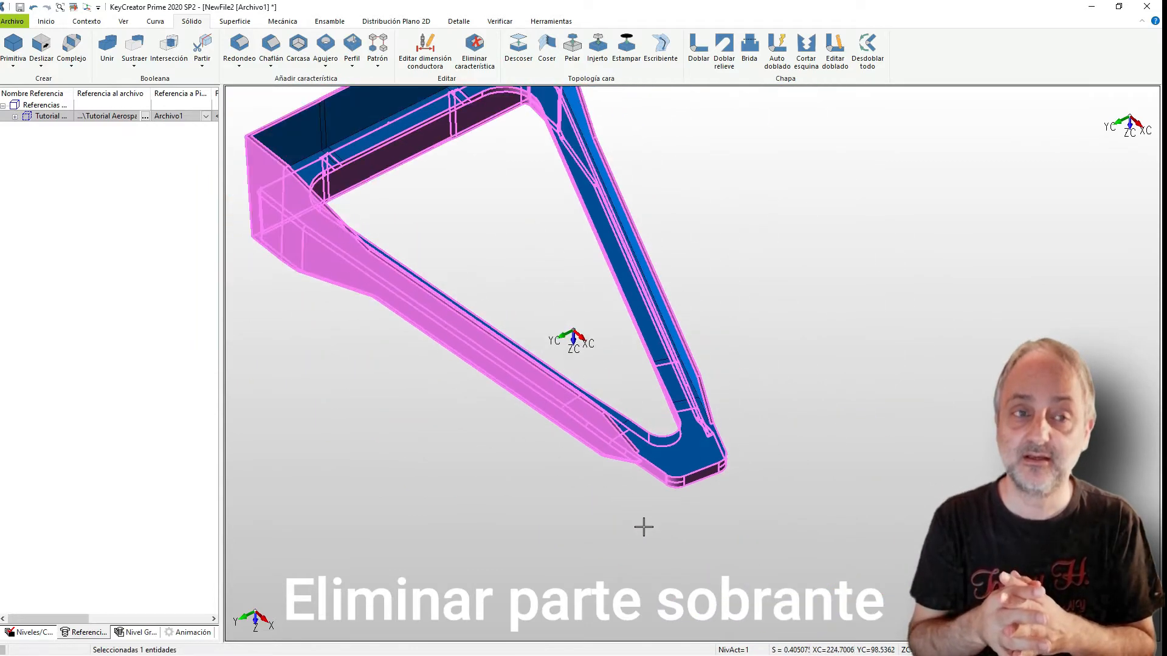
pyautogui.press('Delete')
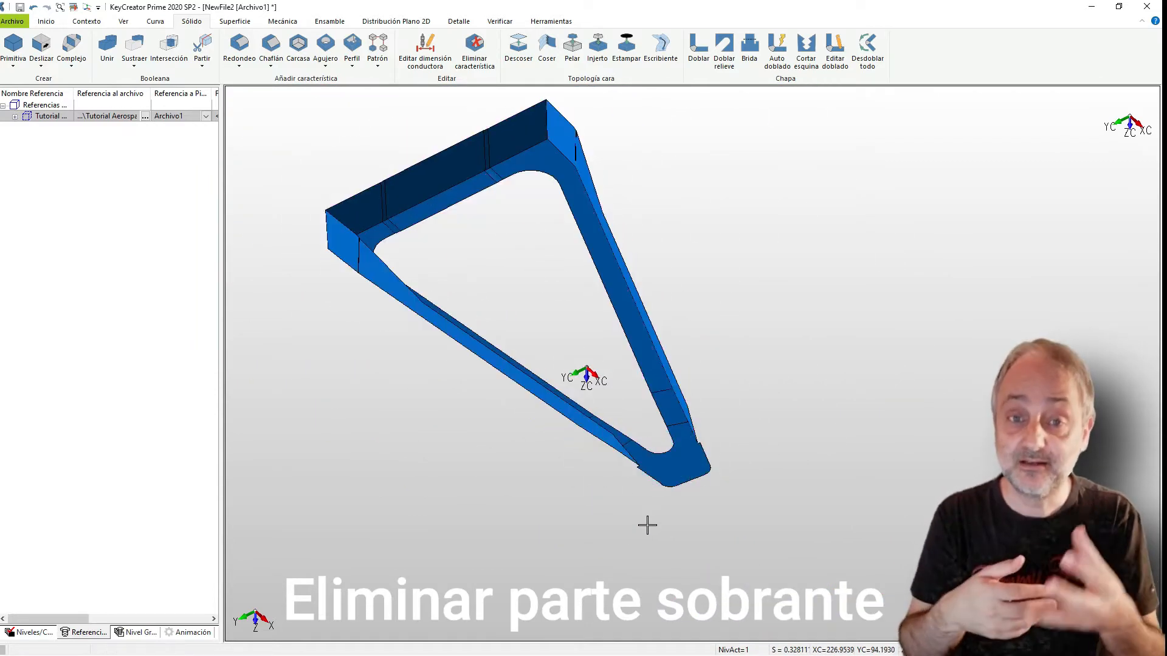
# Remove the six faces forming the recess across the rib's wide end wall and adjoining floor, selecting them with a window
pyautogui.moveTo(426, 463); pyautogui.dragTo(447, 118)
pyautogui.moveTo(724, 281); pyautogui.dragTo(608, 497, button='middle')
pyautogui.scroll(2, 511, 285)
pyautogui.scroll(-5, 425, 308)
pyautogui.scroll(3, 790, 210)
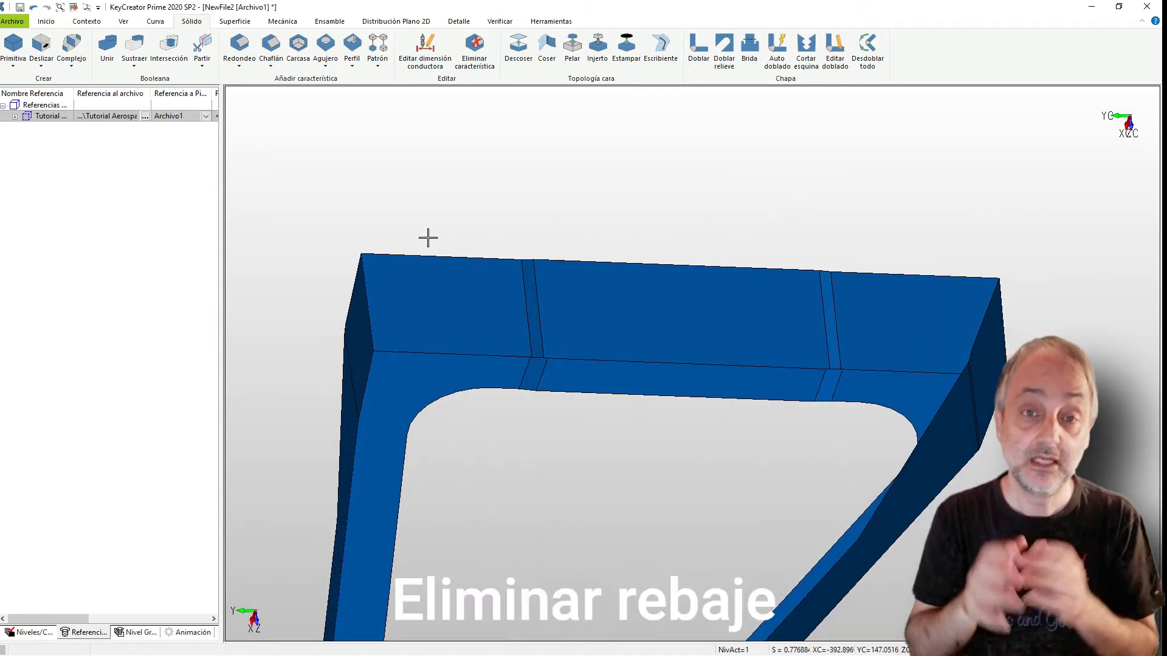
pyautogui.click(475, 48)
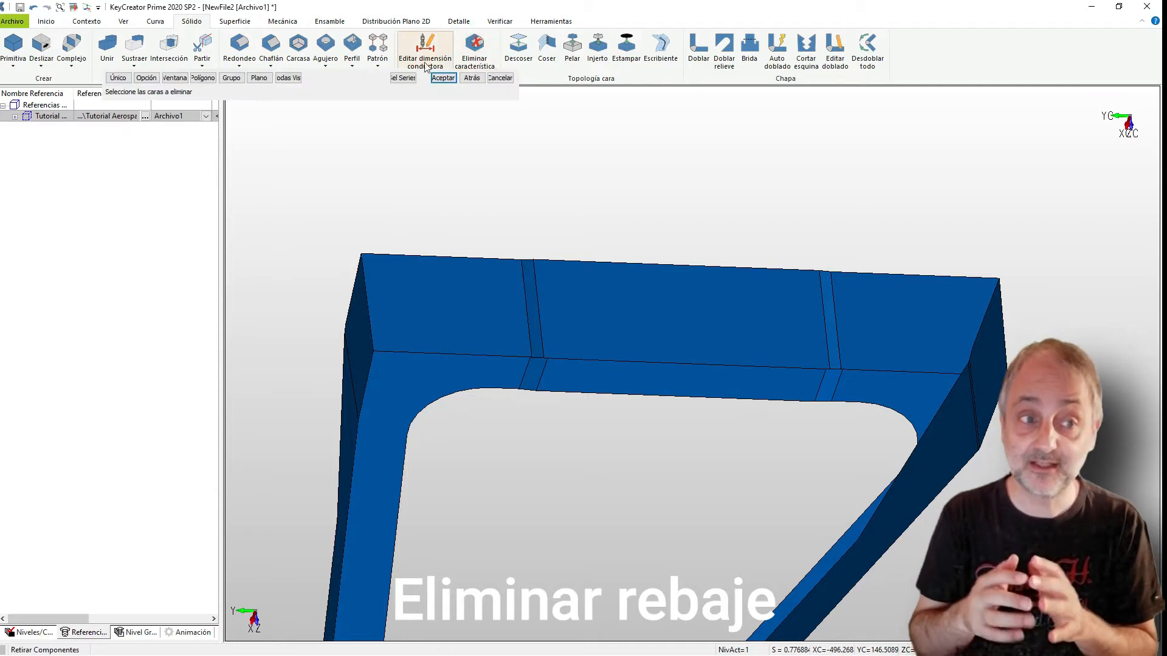
pyautogui.click(175, 78)
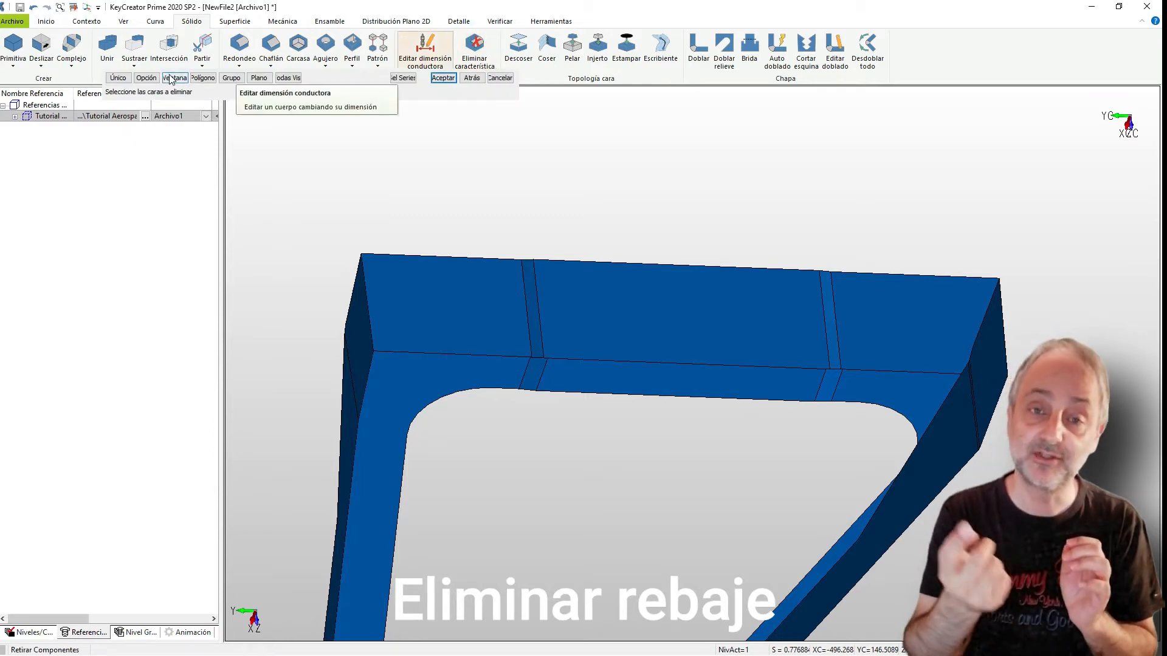
pyautogui.click(477, 232)
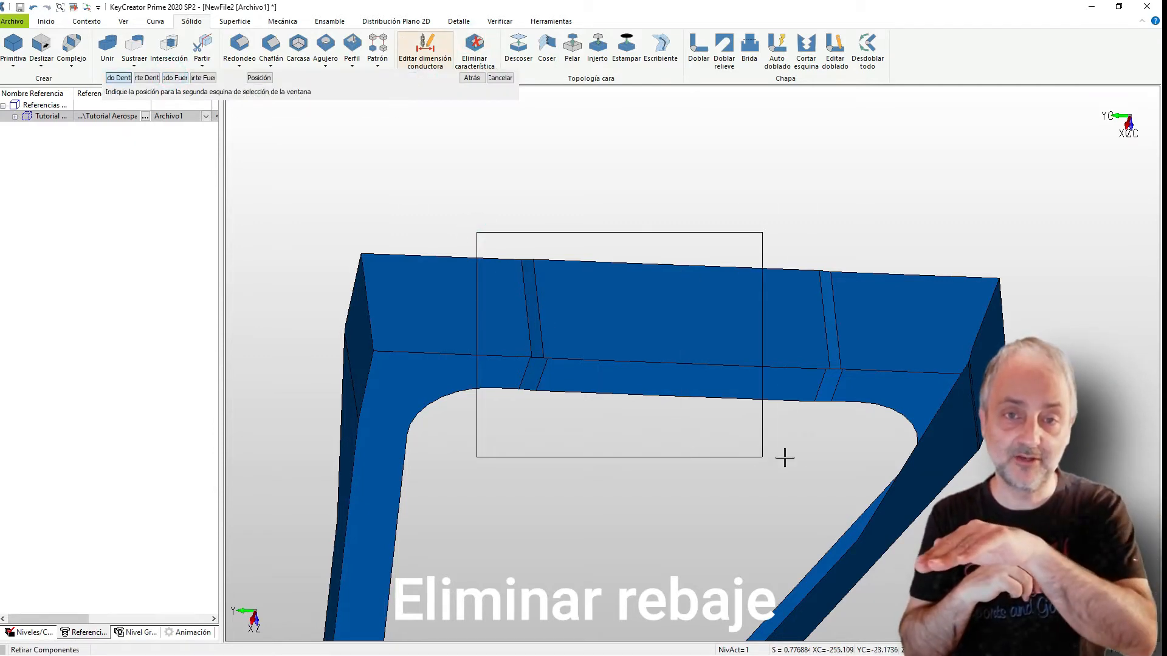
pyautogui.click(863, 447)
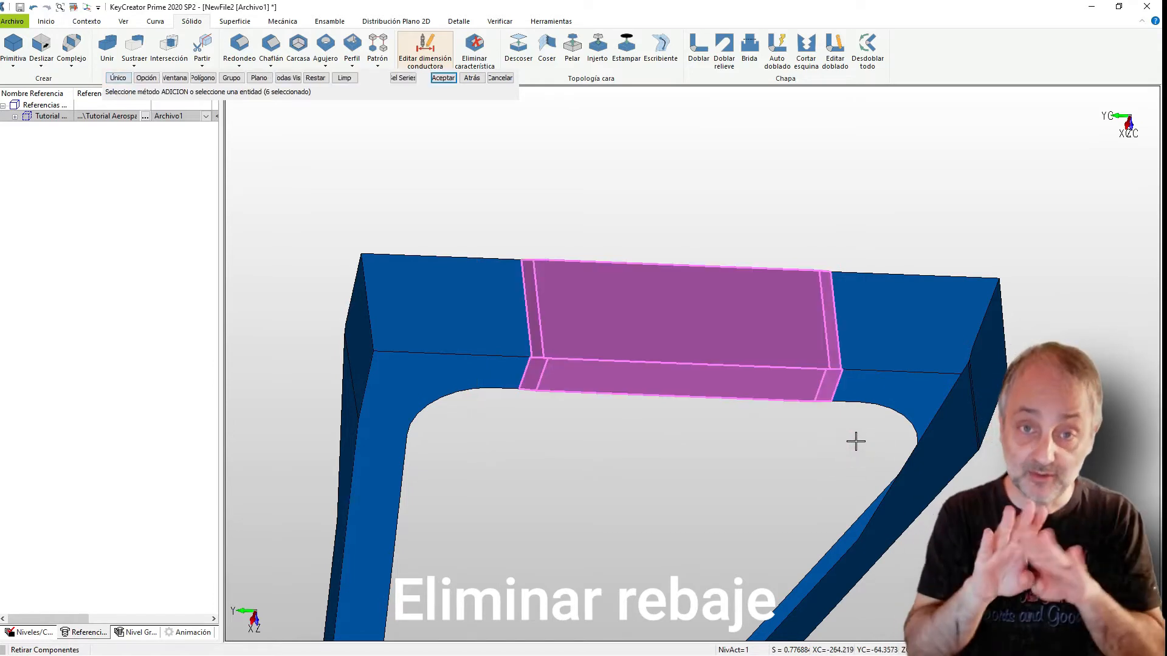
pyautogui.click(444, 78)
# Create a Skin/Loft surface between the two inner edges of the ramp faces near the tip, with Make Solid and Sort Curves enabled
pyautogui.scroll(-4, 667, 194)
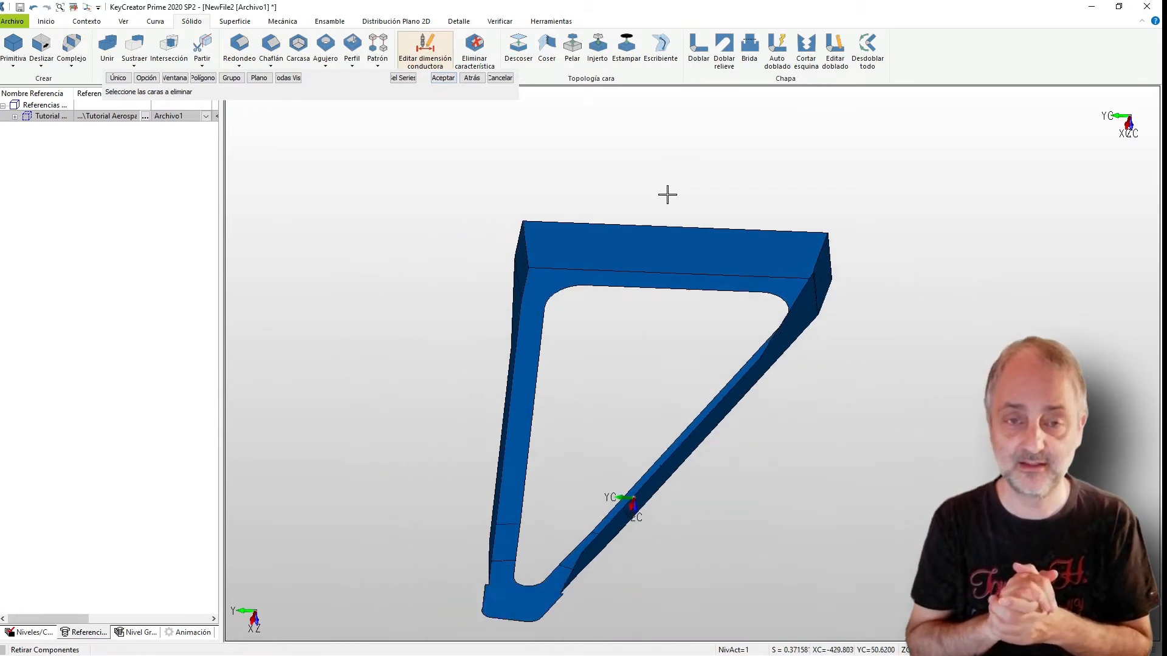
pyautogui.scroll(2, 584, 496)
pyautogui.click(539, 607)
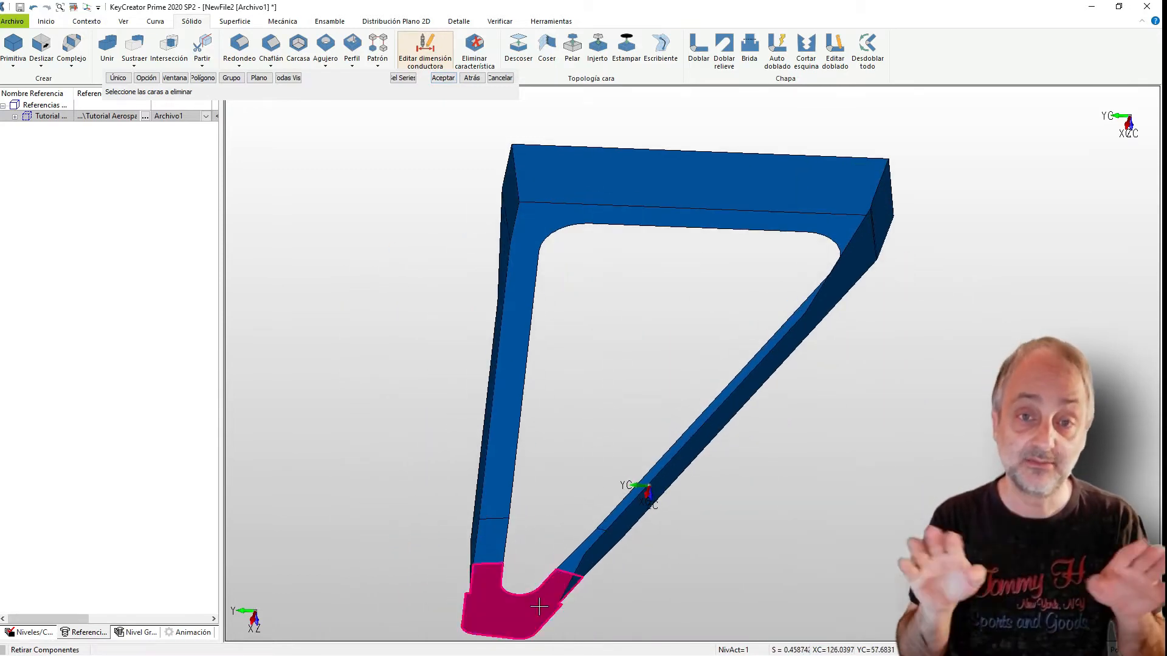
pyautogui.scroll(3, 504, 608)
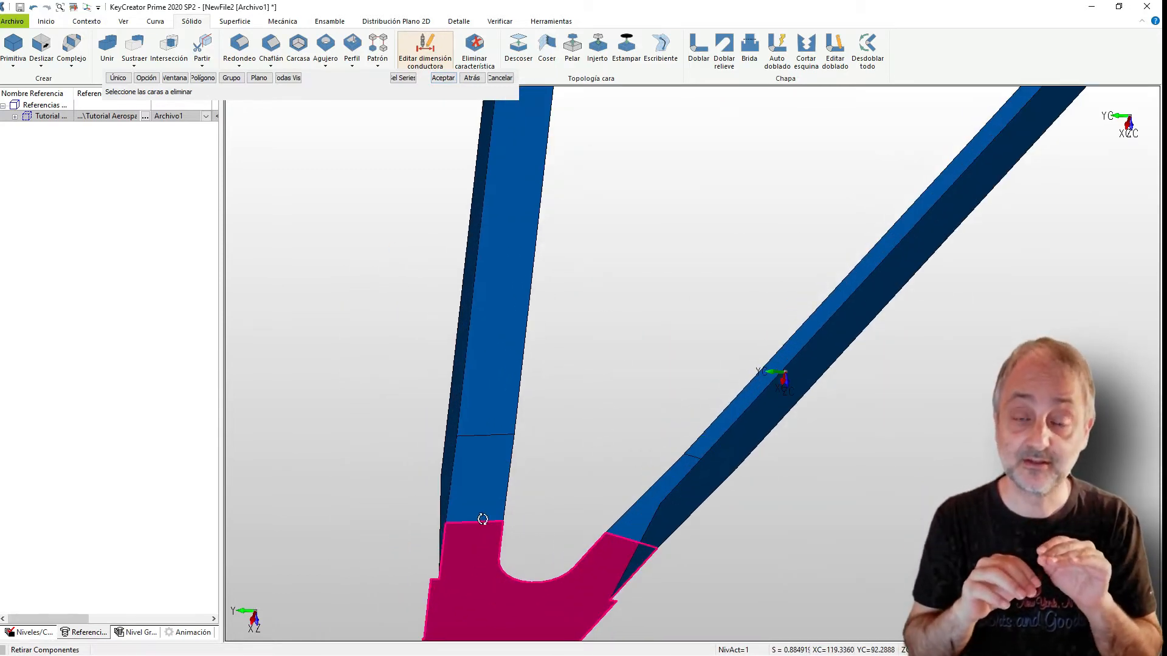
pyautogui.moveTo(483, 519); pyautogui.dragTo(411, 481, button='middle')
pyautogui.moveTo(470, 500); pyautogui.dragTo(562, 539, button='middle')
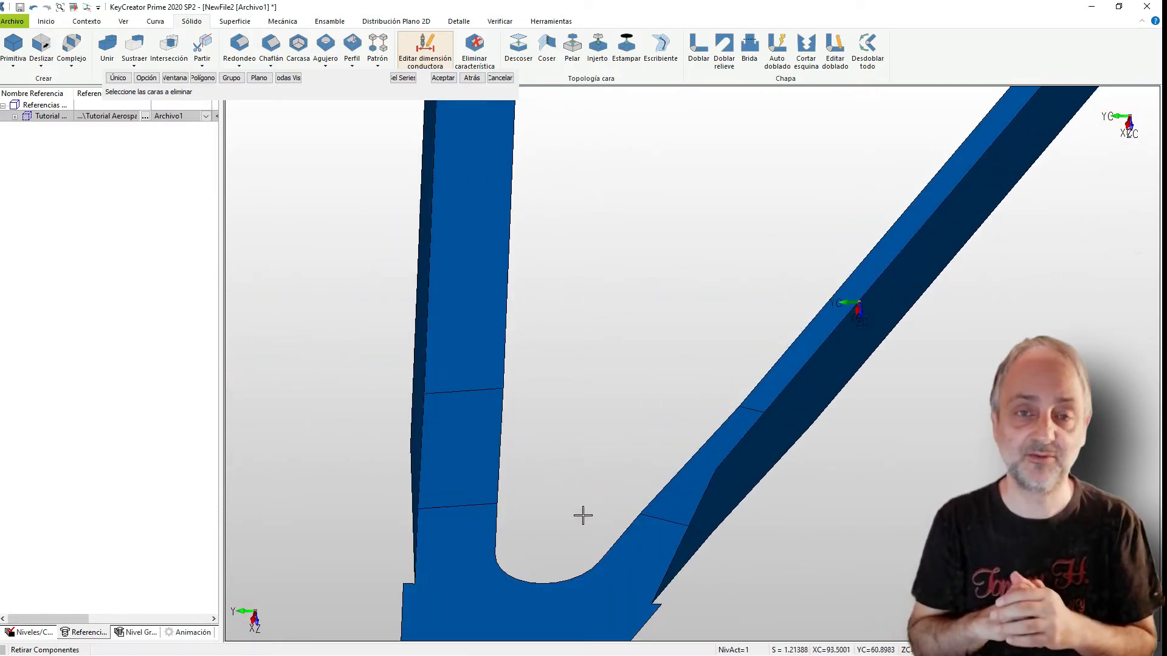
pyautogui.click(79, 51)
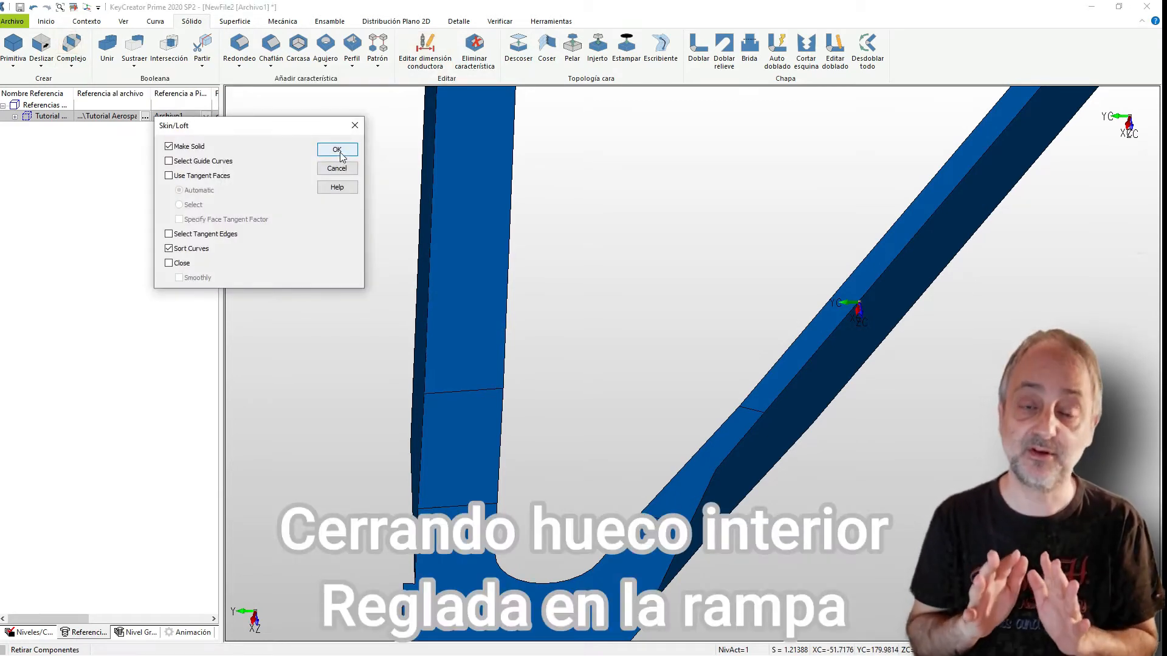
pyautogui.click(337, 149)
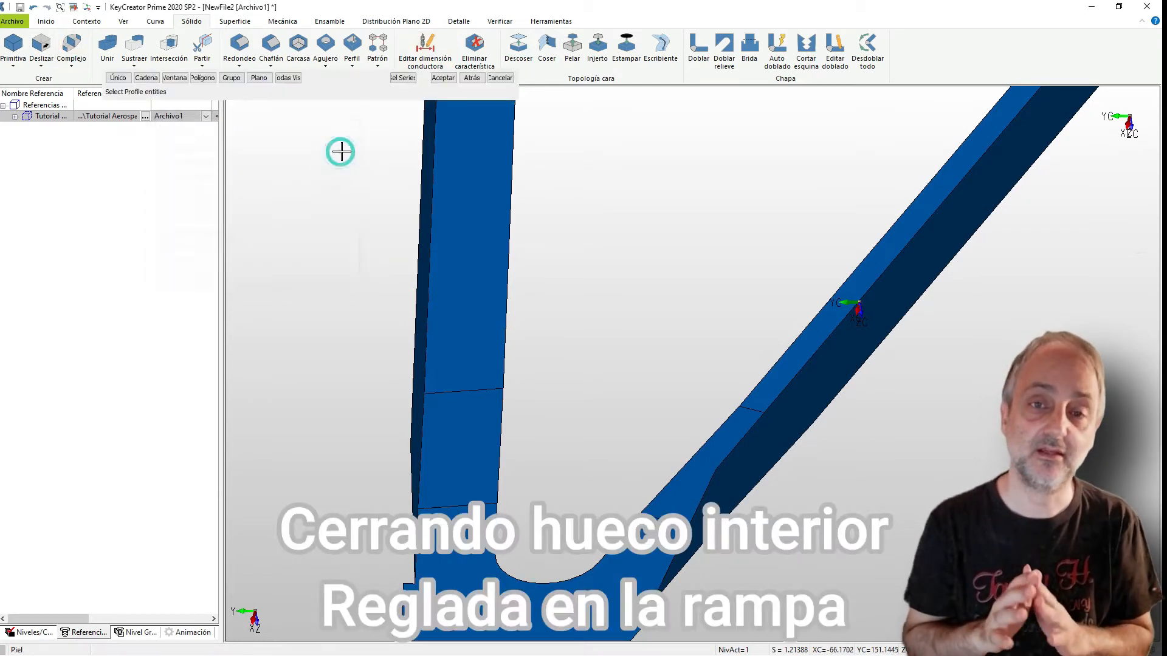
pyautogui.click(496, 488)
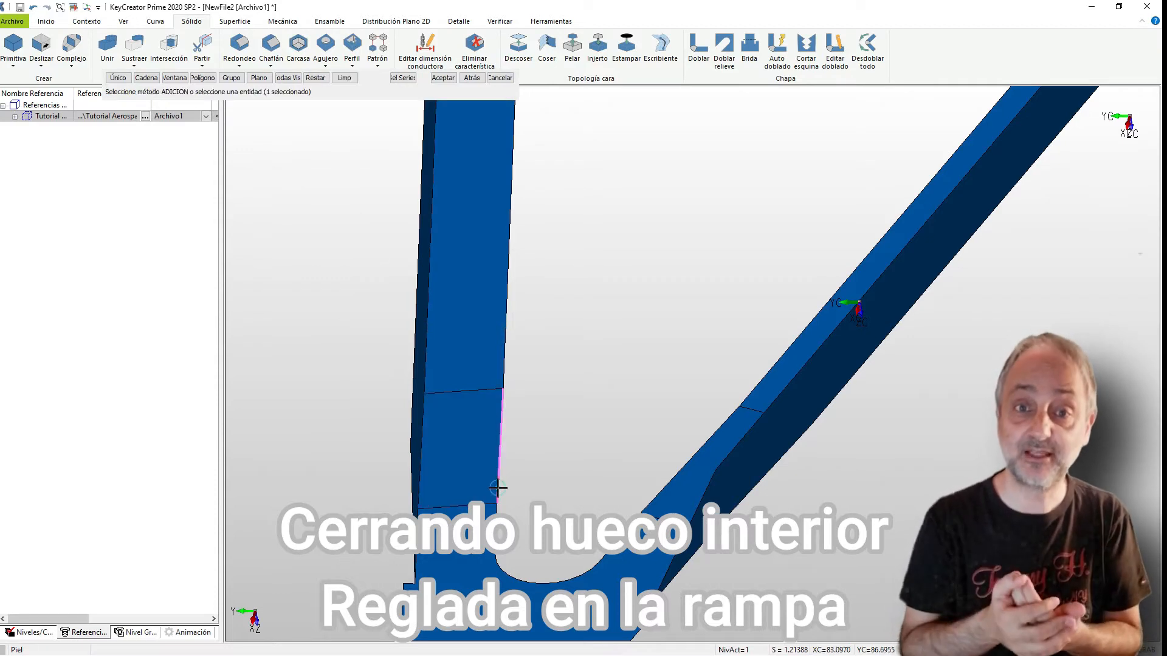
pyautogui.click(652, 491)
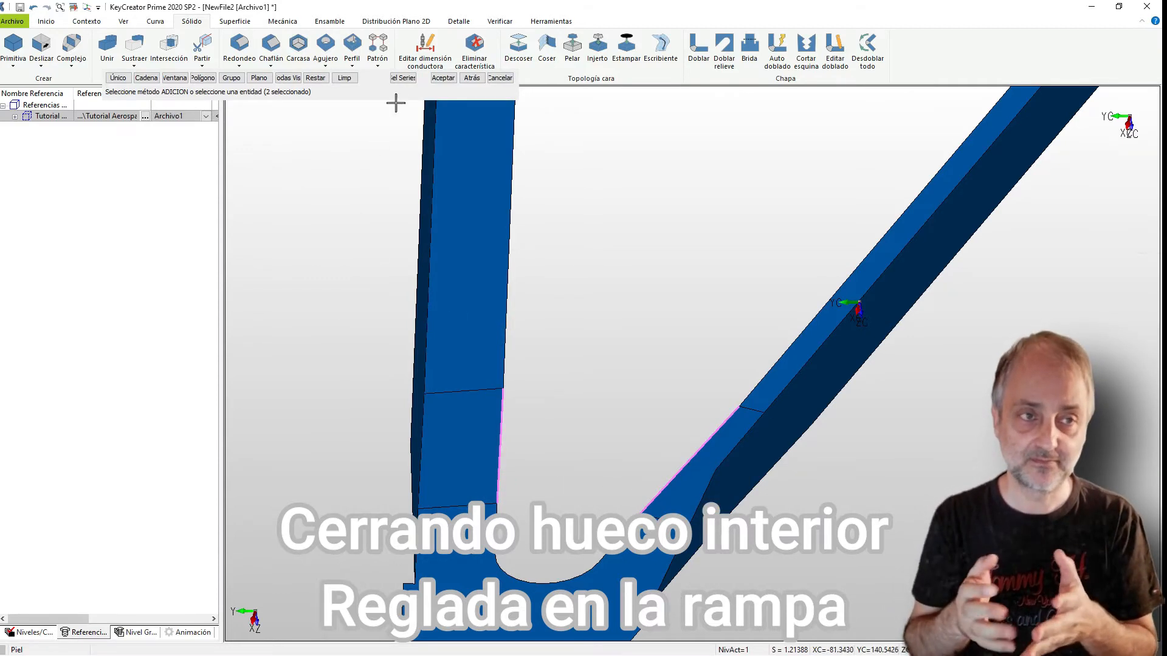
pyautogui.click(441, 79)
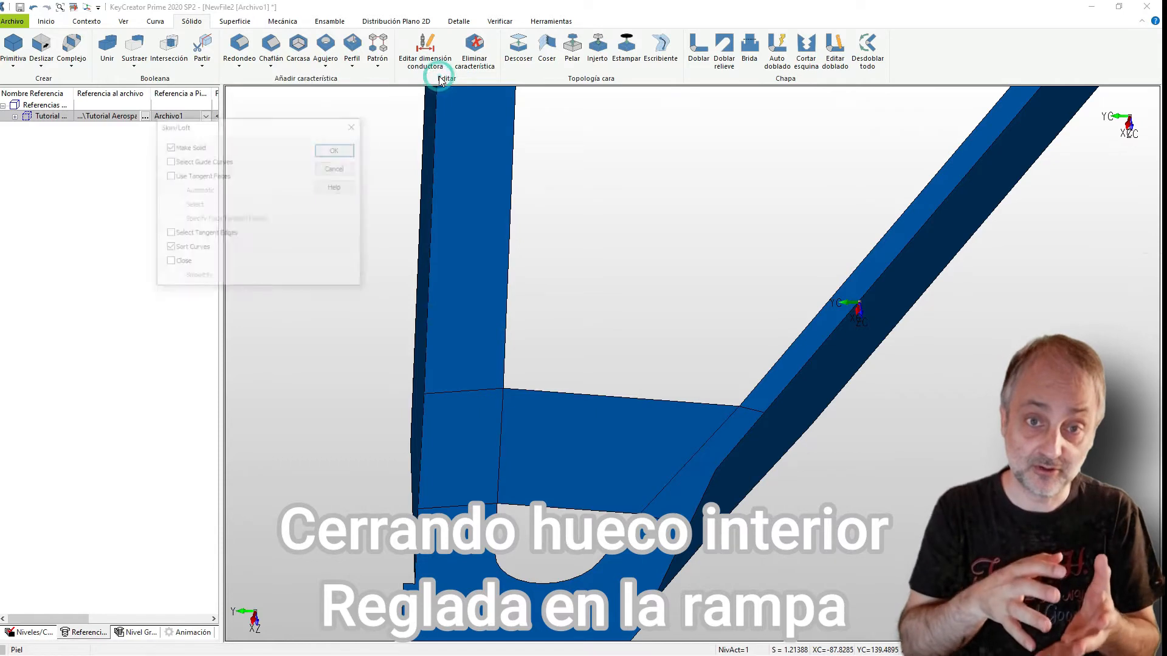
pyautogui.click(337, 168)
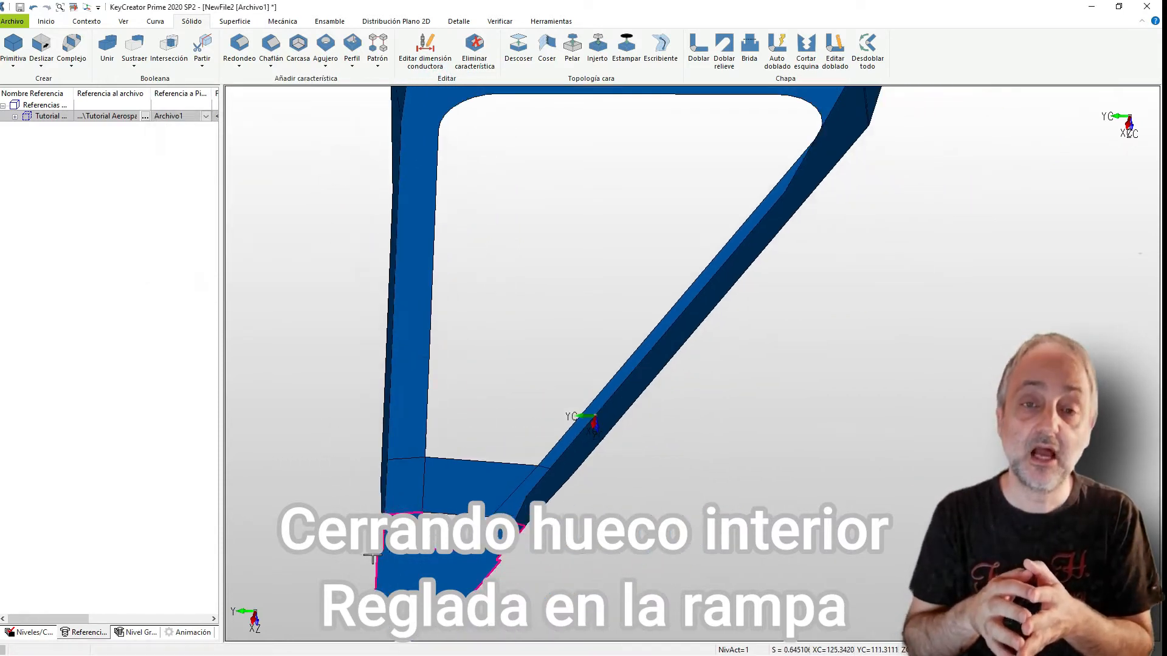
# Cap the large triangular floor opening with a bounded planar surface, using its seven boundary edges including the loft edge
pyautogui.moveTo(414, 487); pyautogui.dragTo(493, 418, button='middle')
pyautogui.scroll(4, 494, 208)
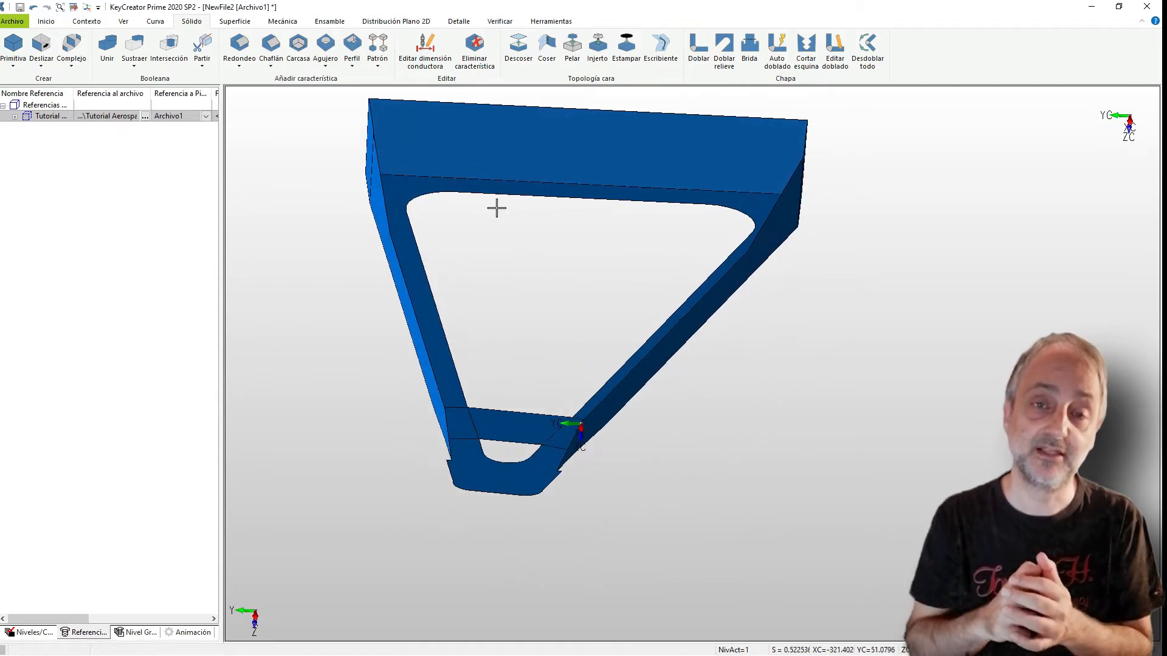
pyautogui.scroll(2, 448, 155)
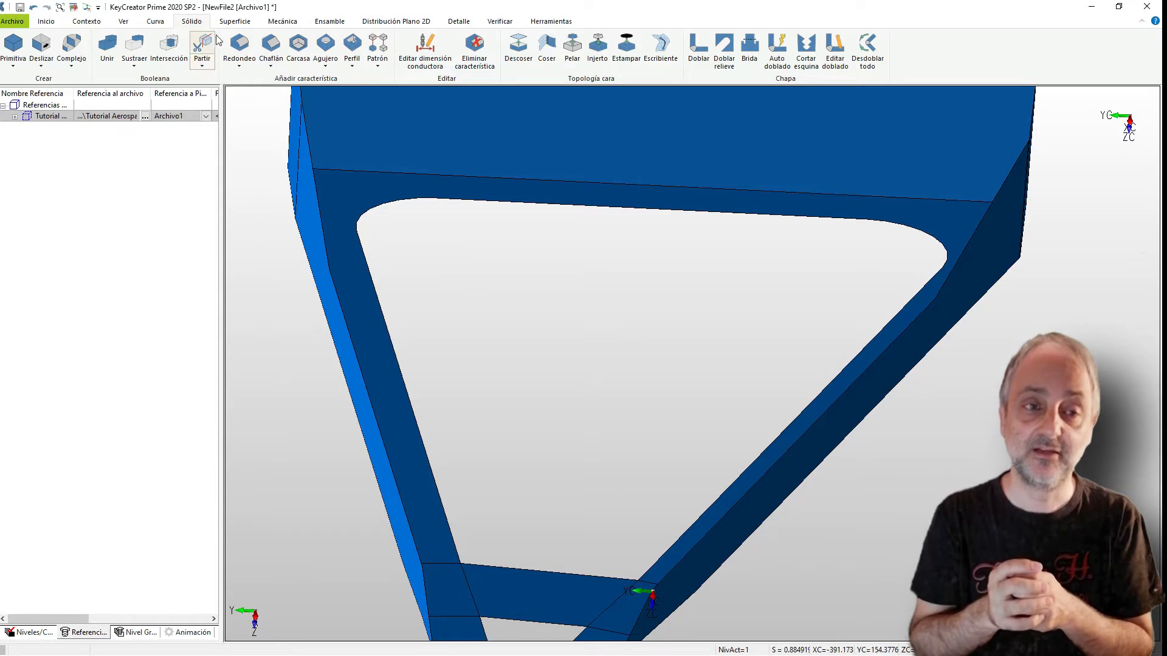
pyautogui.click(234, 21)
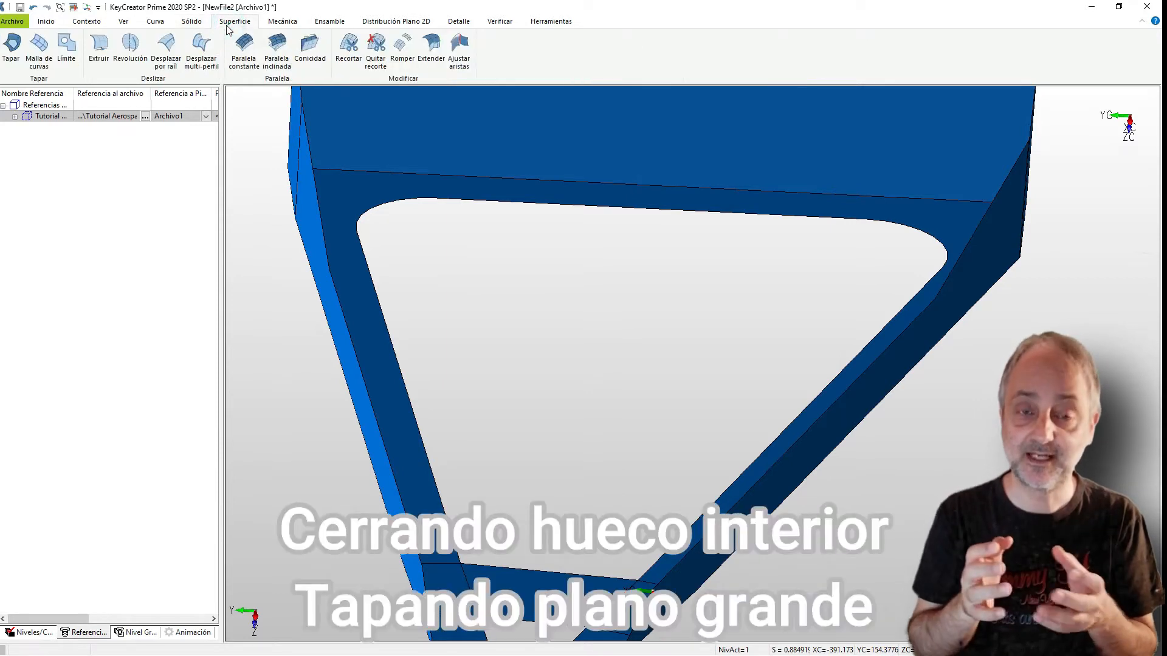
pyautogui.click(67, 45)
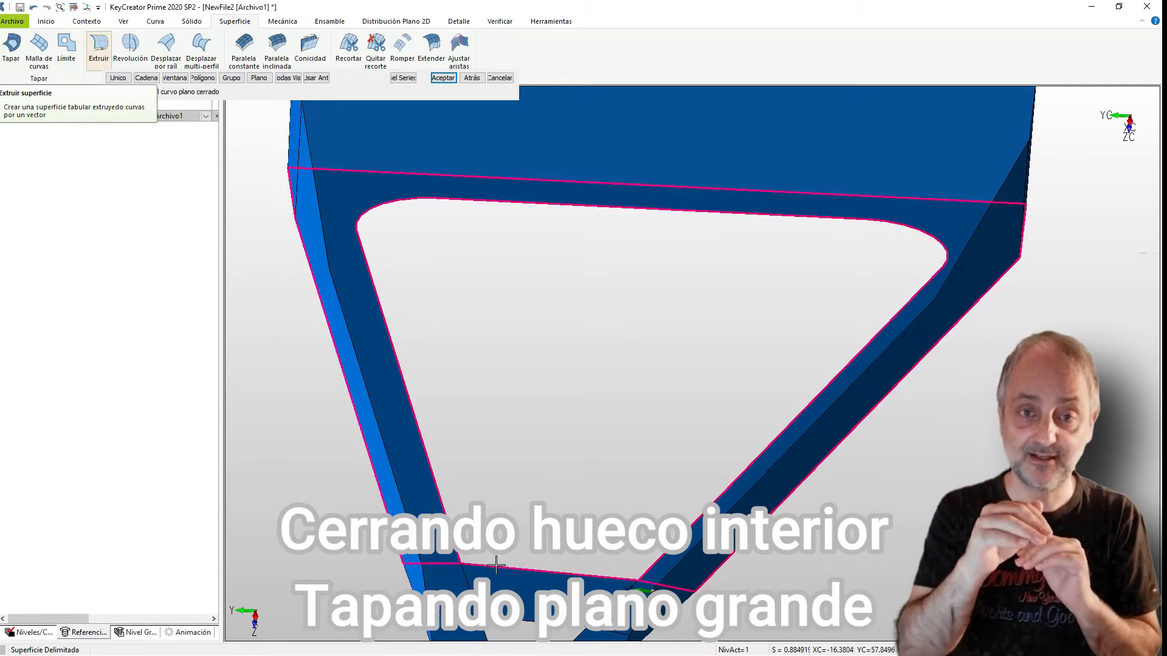
pyautogui.click(118, 78)
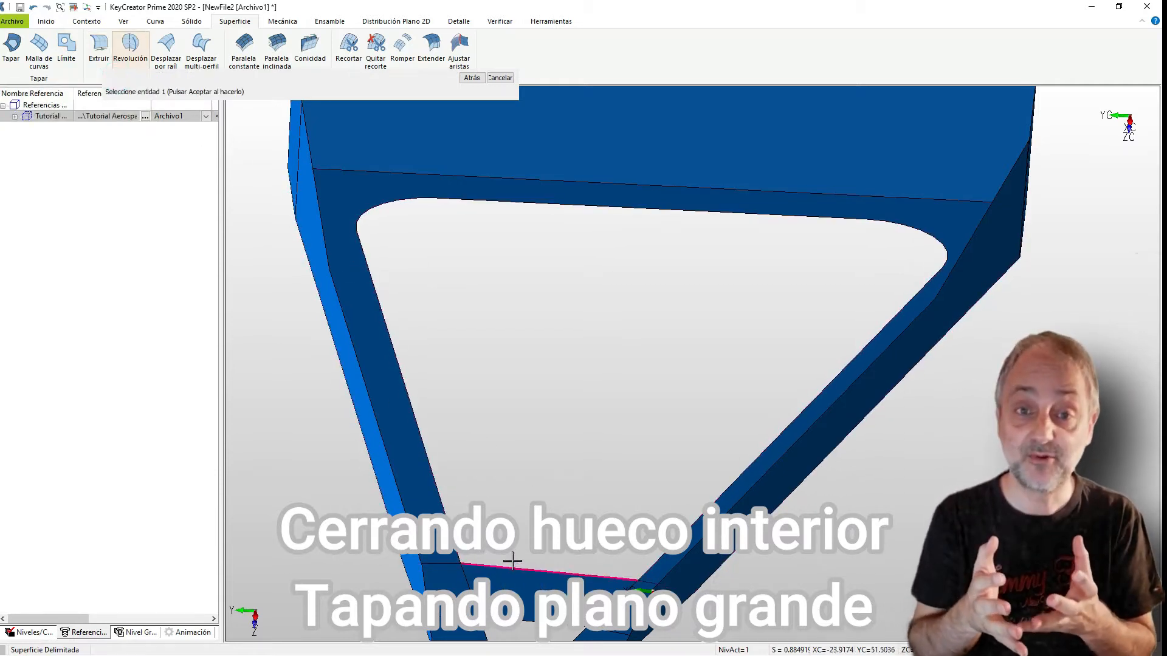
pyautogui.click(509, 566)
pyautogui.click(432, 474)
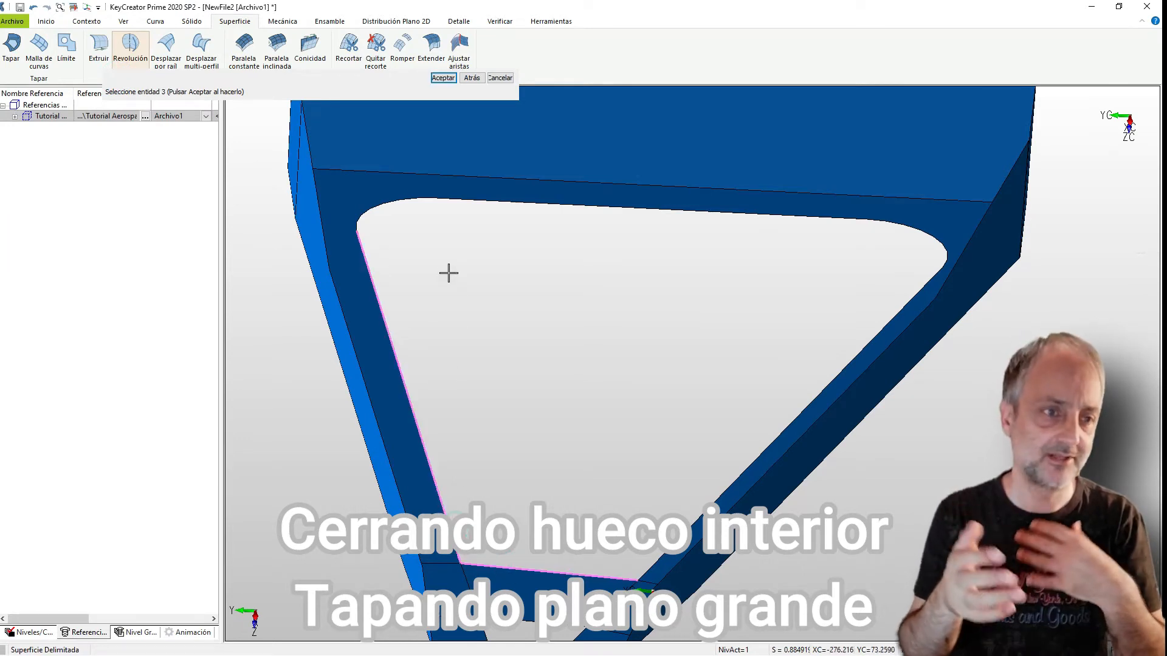
pyautogui.click(378, 206)
pyautogui.click(492, 202)
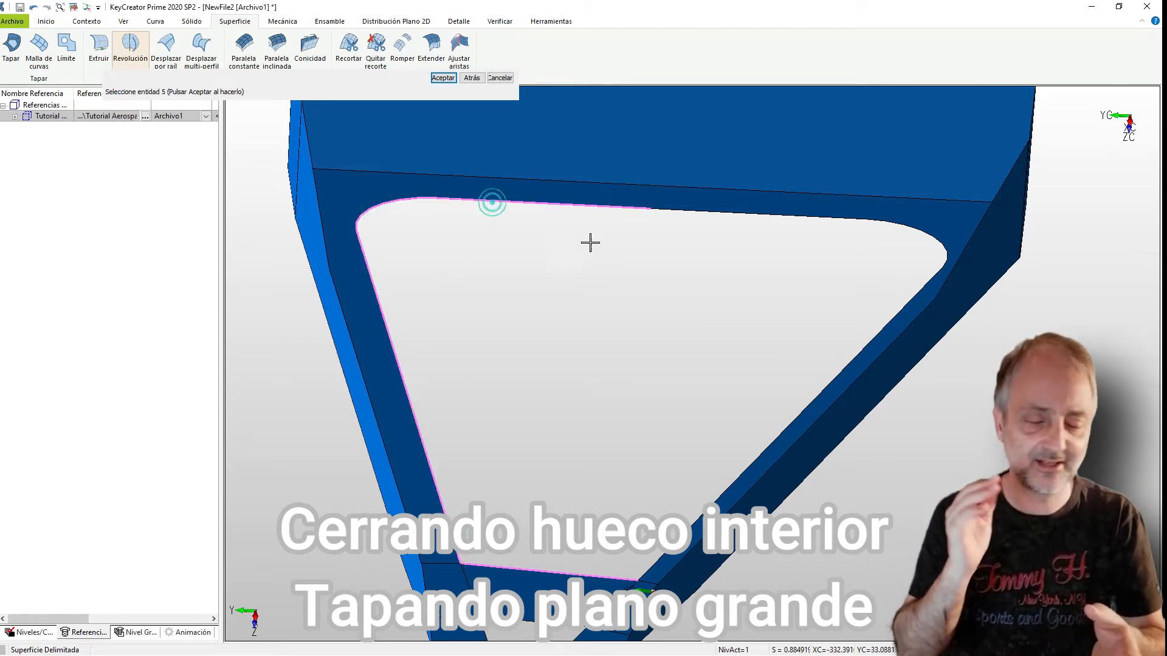
pyautogui.click(879, 226)
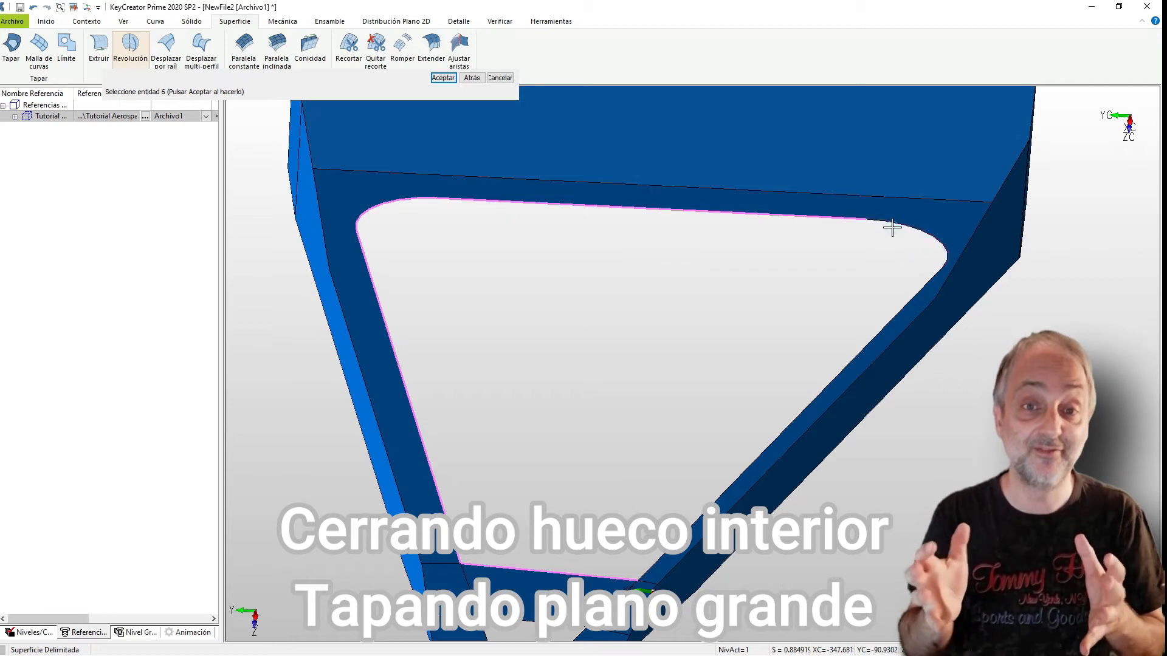
pyautogui.click(892, 226)
pyautogui.click(904, 302)
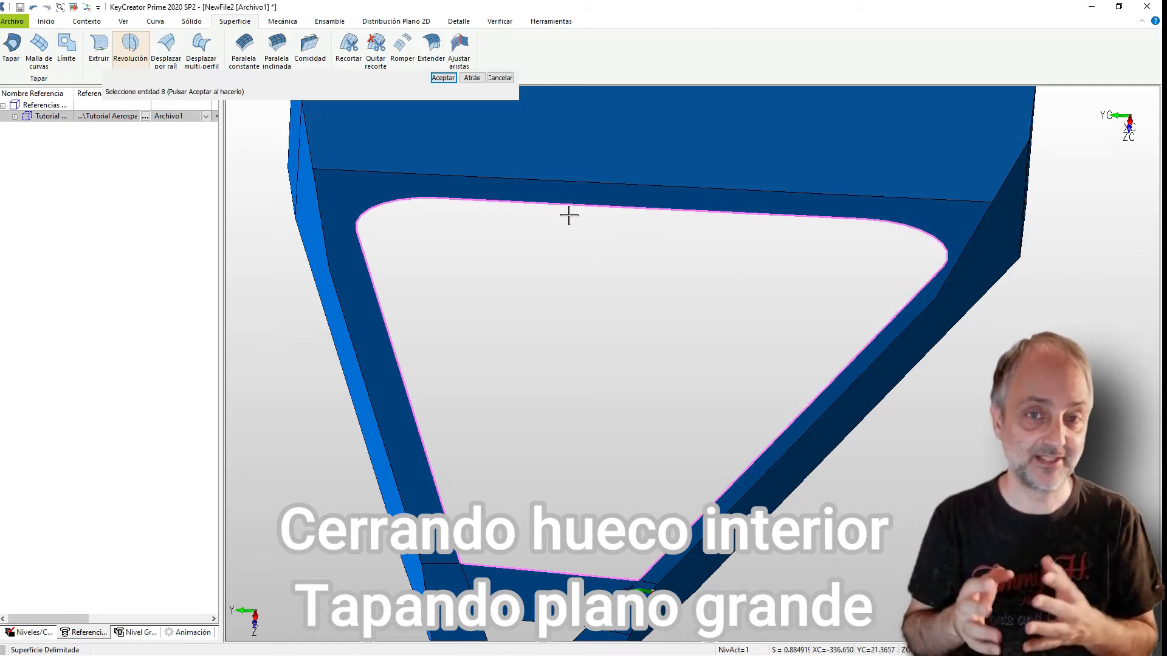
pyautogui.click(443, 79)
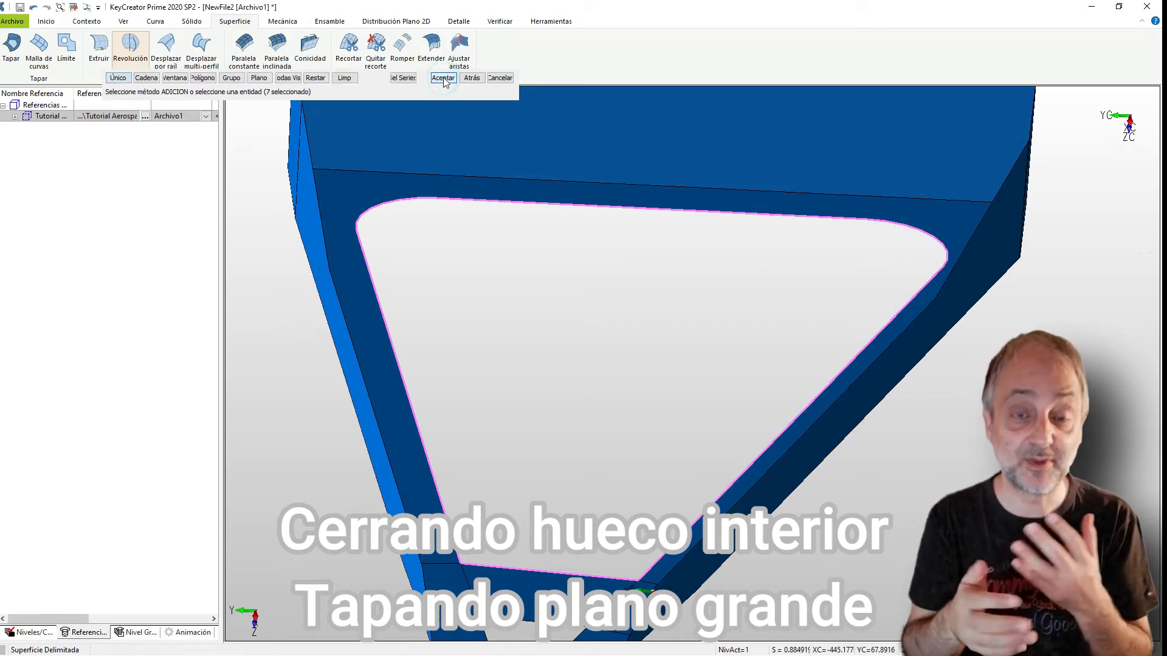
pyautogui.click(444, 80)
# Cap the small opening between the ramp and the tip with a bounded planar surface from its four edges, and finish the command
pyautogui.scroll(-2, 620, 160)
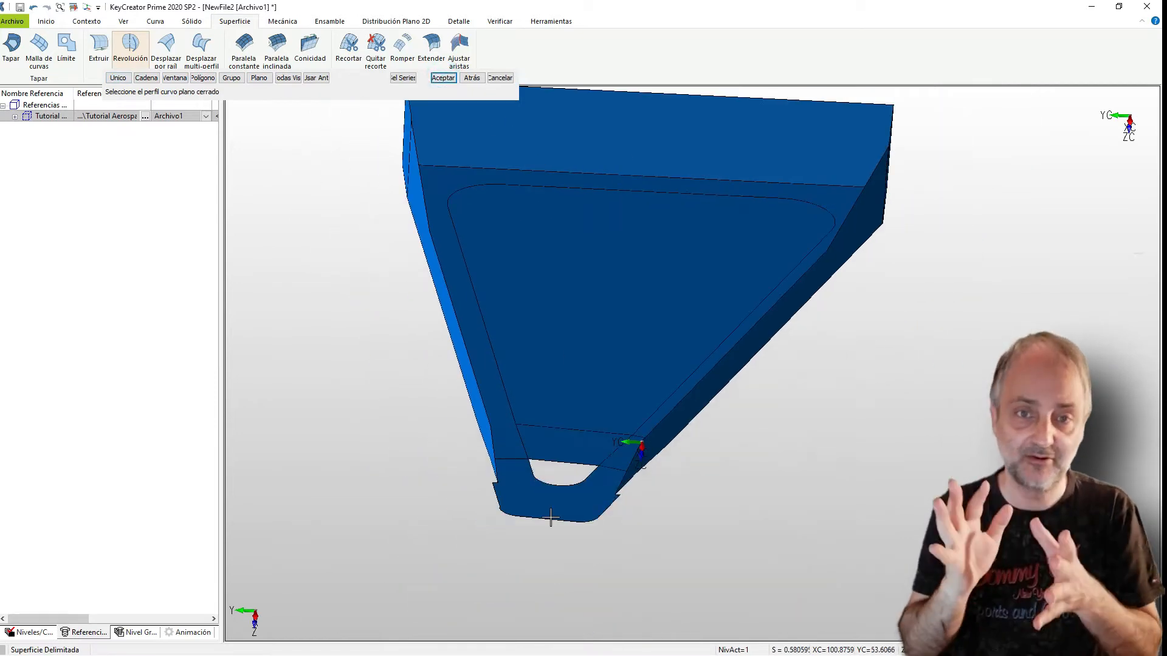
pyautogui.scroll(5, 557, 458)
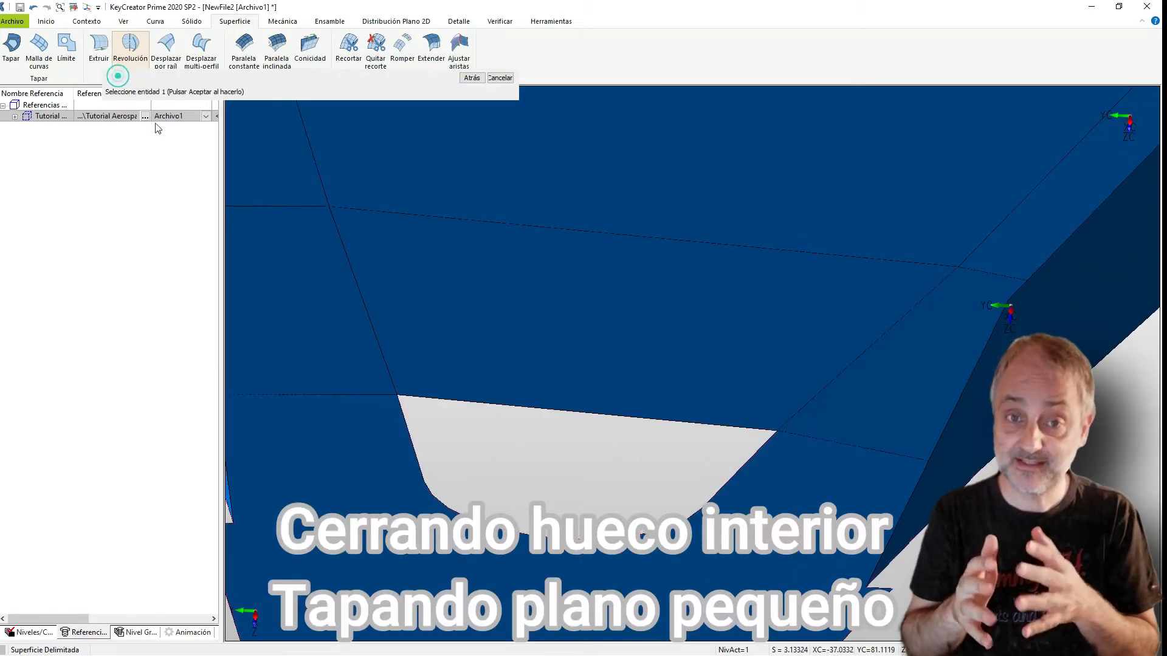
pyautogui.click(463, 403)
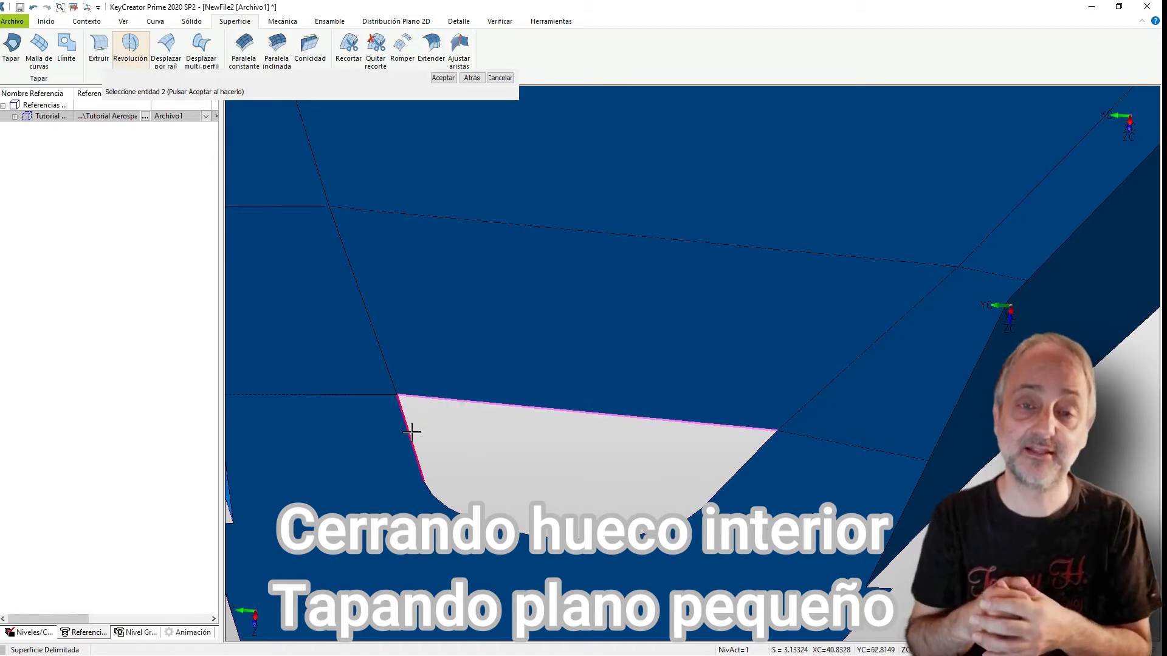
pyautogui.click(411, 431)
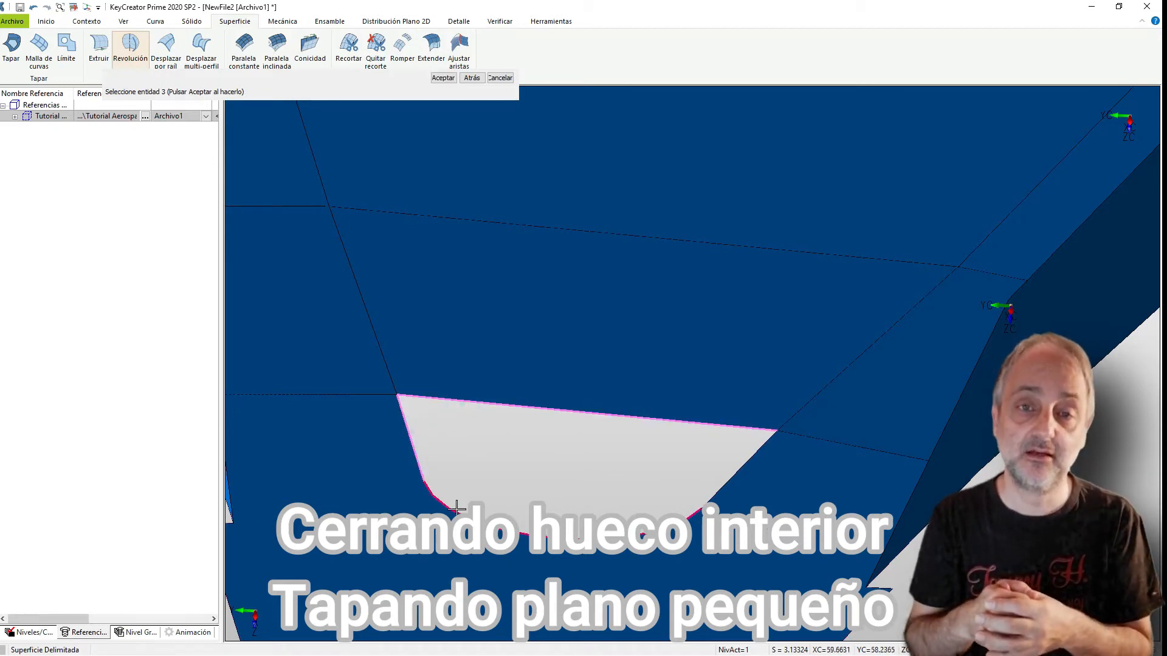
pyautogui.click(713, 499)
pyautogui.click(443, 78)
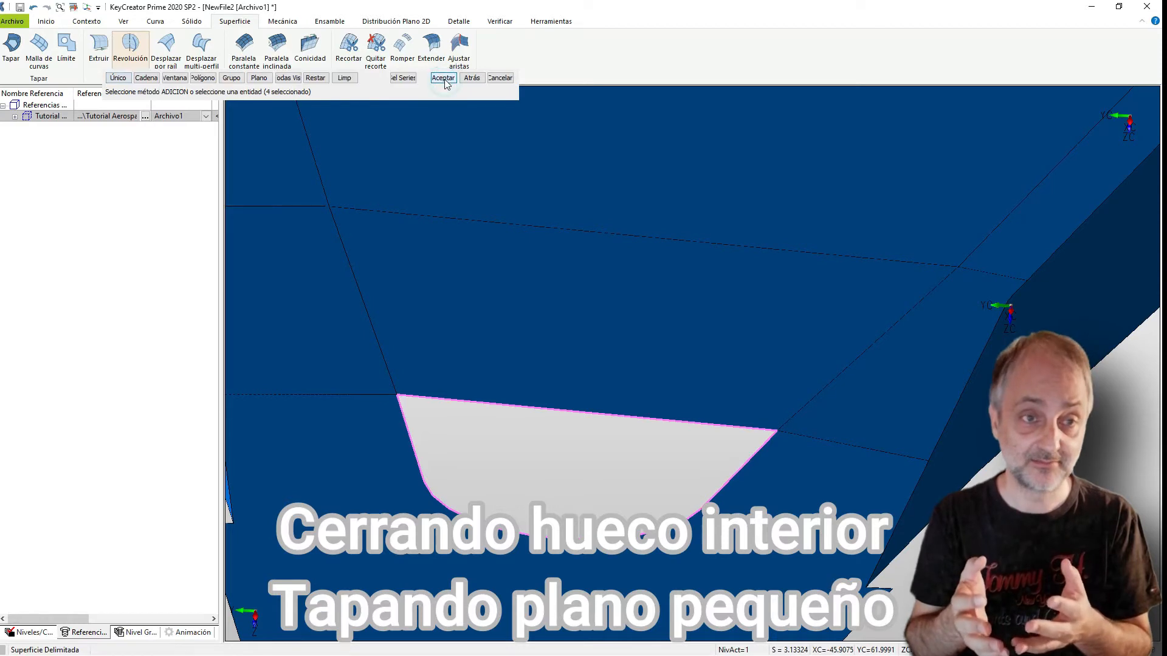
pyautogui.click(443, 78)
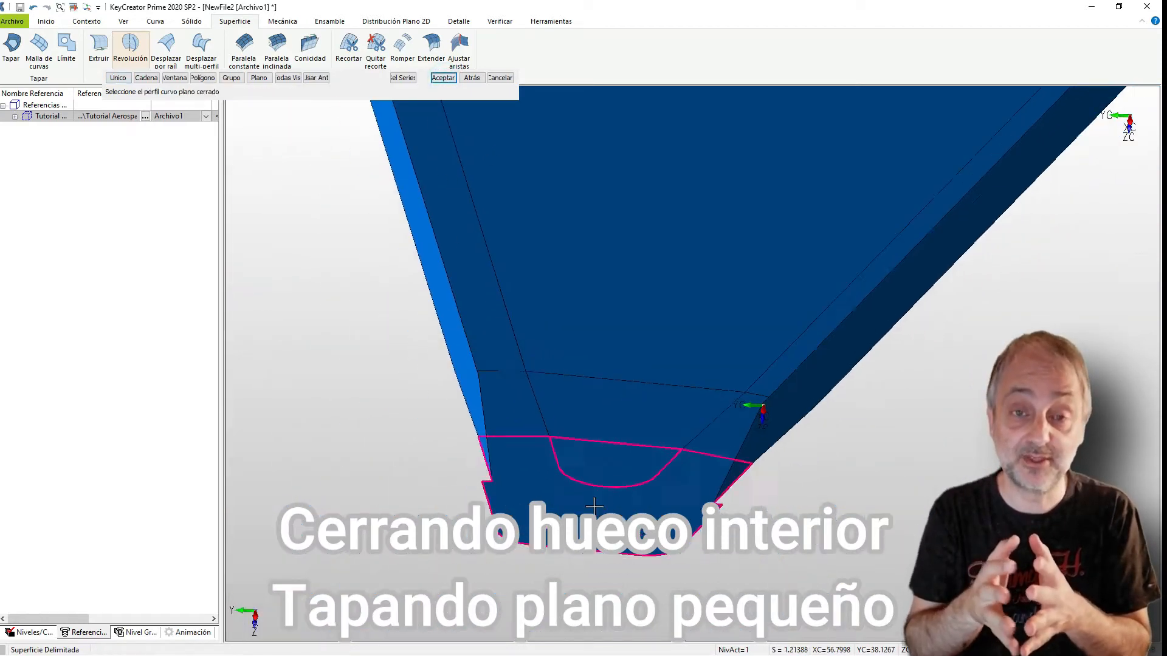
pyautogui.scroll(-3, 563, 576)
pyautogui.moveTo(477, 456); pyautogui.dragTo(366, 469, button='middle')
pyautogui.scroll(-1, 689, 384)
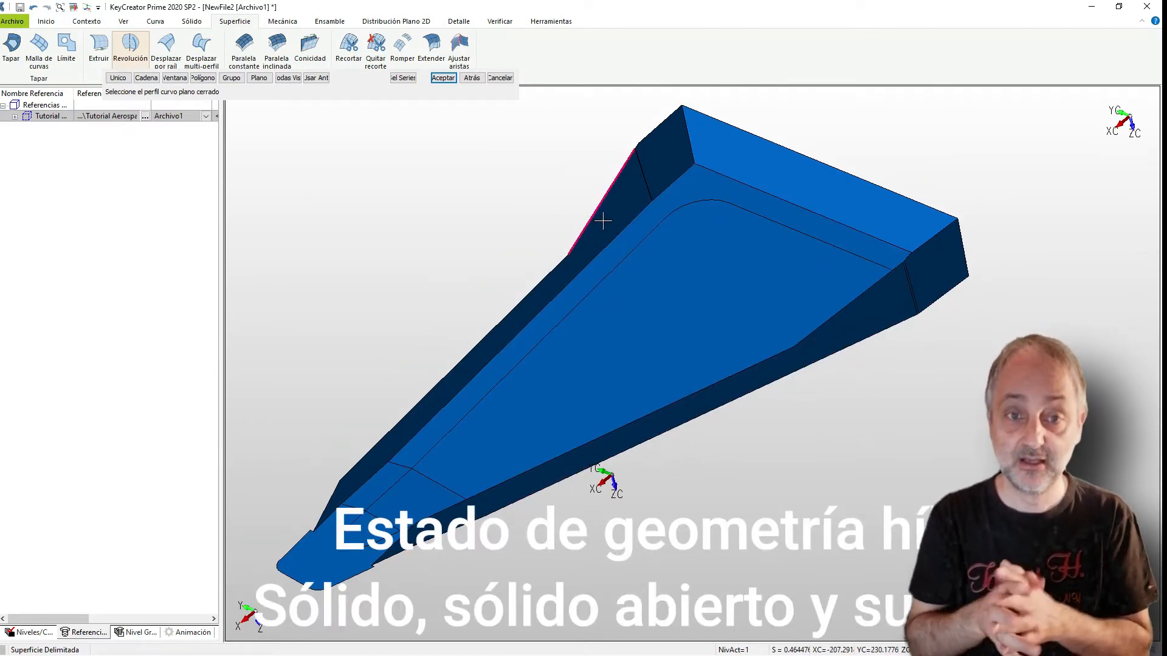
pyautogui.click(500, 78)
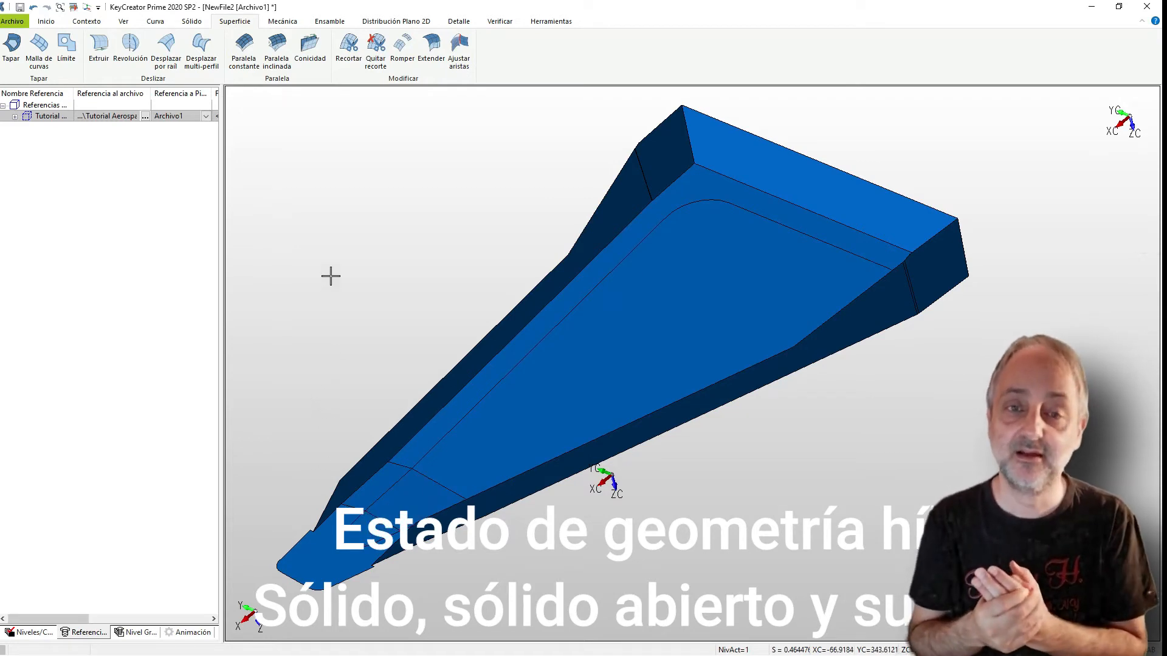
# Sew the rib's pocket faces, the ramp loft and both caps into a single open solid
pyautogui.click(192, 21)
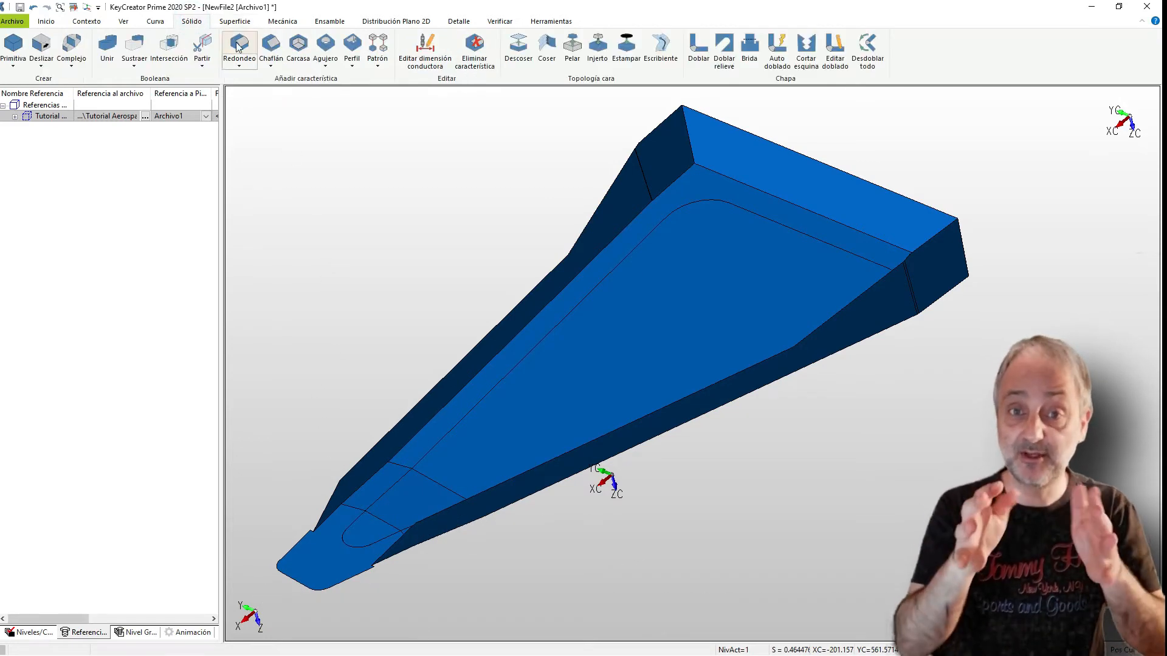
pyautogui.click(548, 45)
pyautogui.click(499, 137)
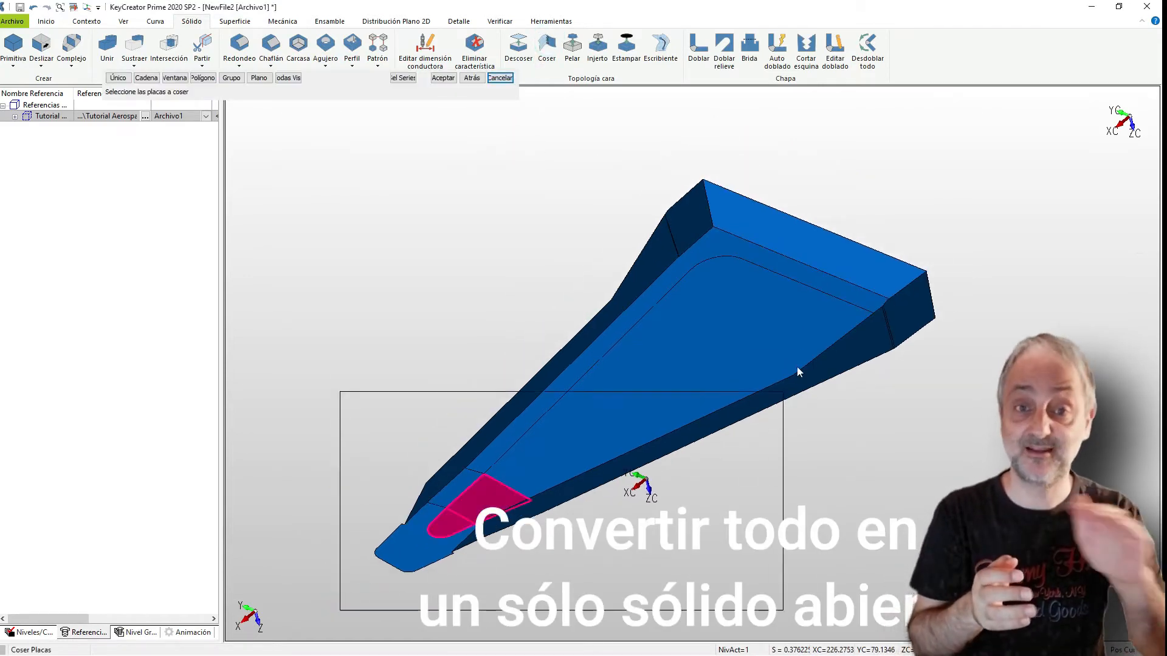
pyautogui.click(982, 149)
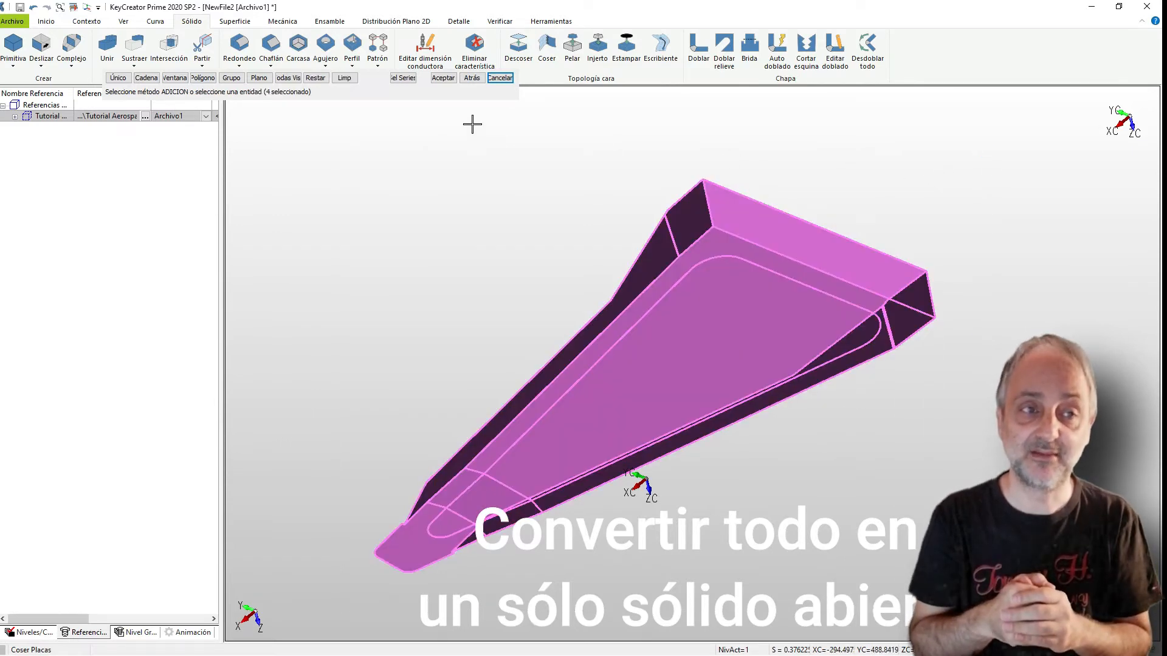
pyautogui.click(444, 78)
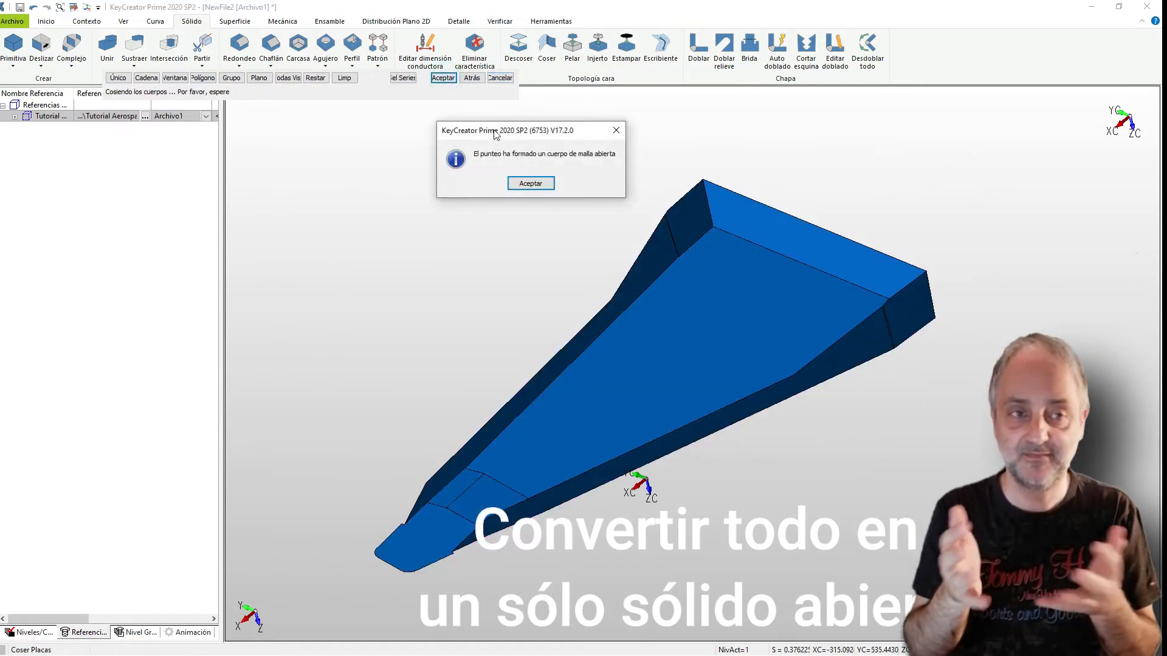
pyautogui.click(530, 184)
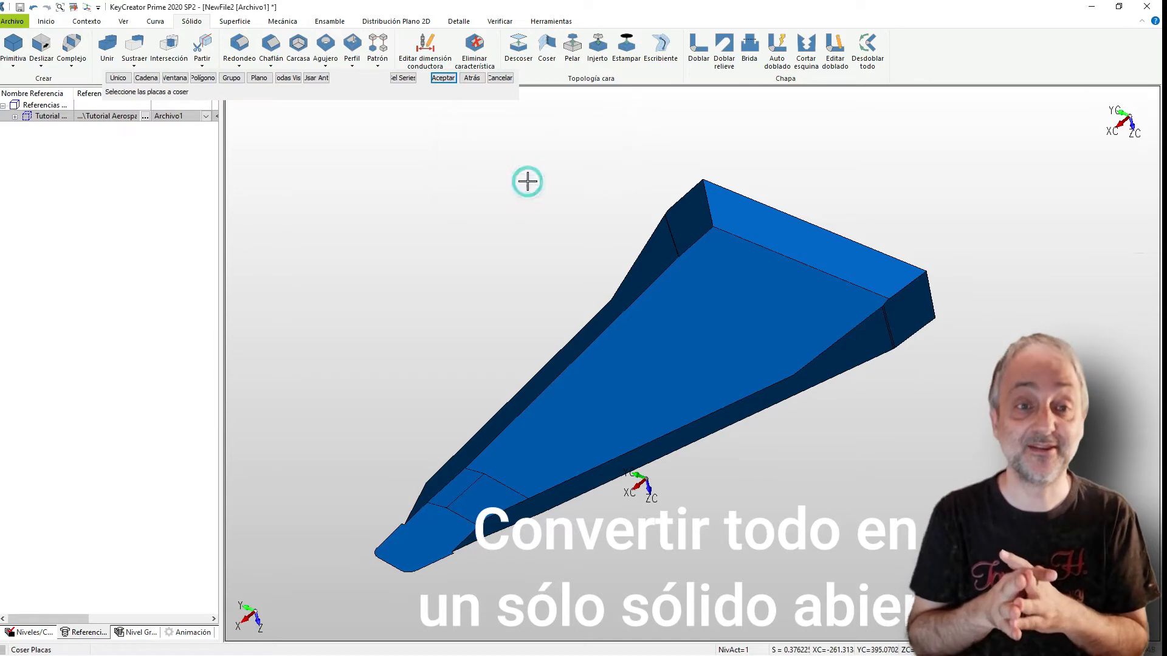
pyautogui.click(503, 80)
pyautogui.scroll(5, 434, 533)
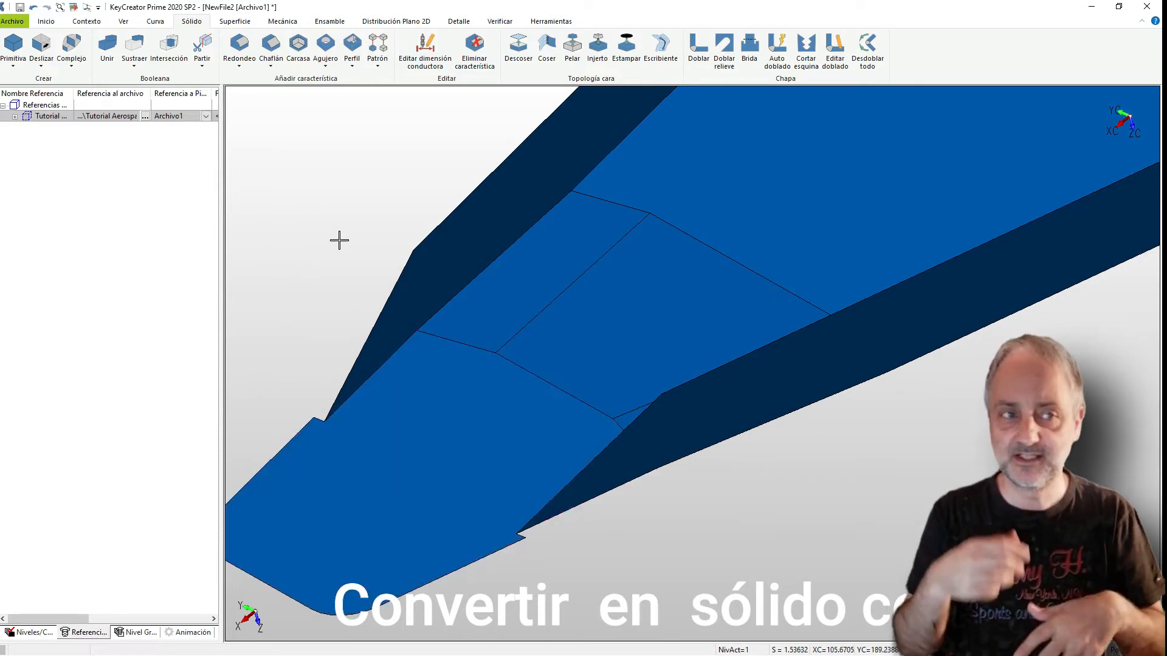
# Create a Skin/Loft surface between the two sloping upper edges of the side walls at the narrow end, with Make Solid and Sort Curves enabled
pyautogui.click(84, 53)
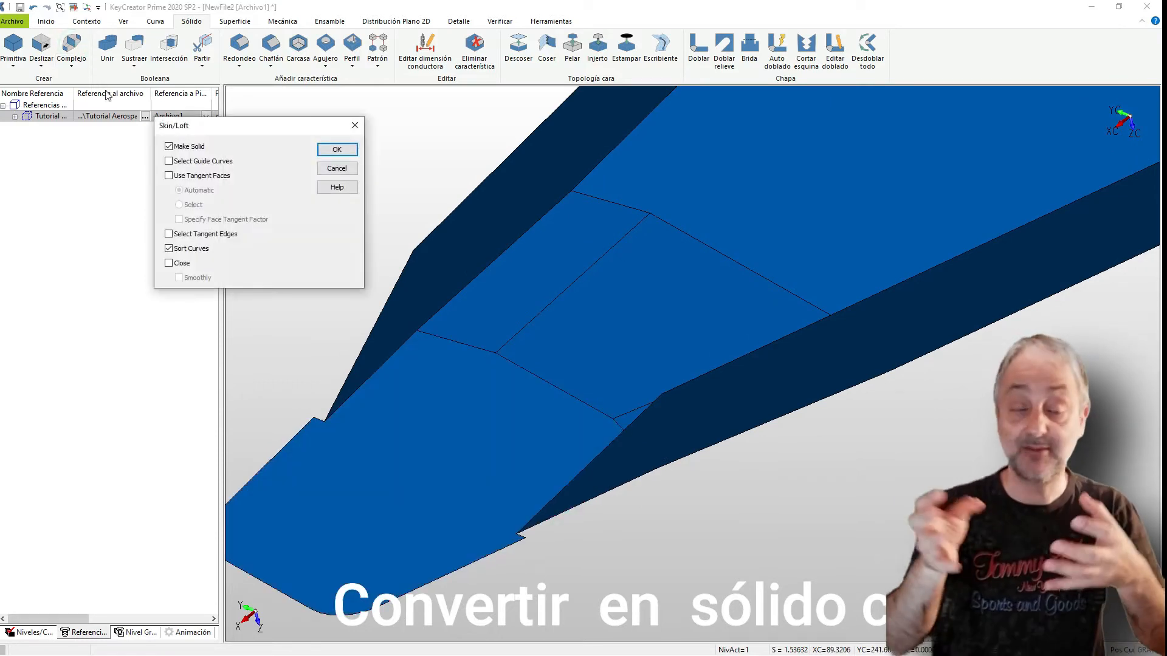
pyautogui.click(337, 150)
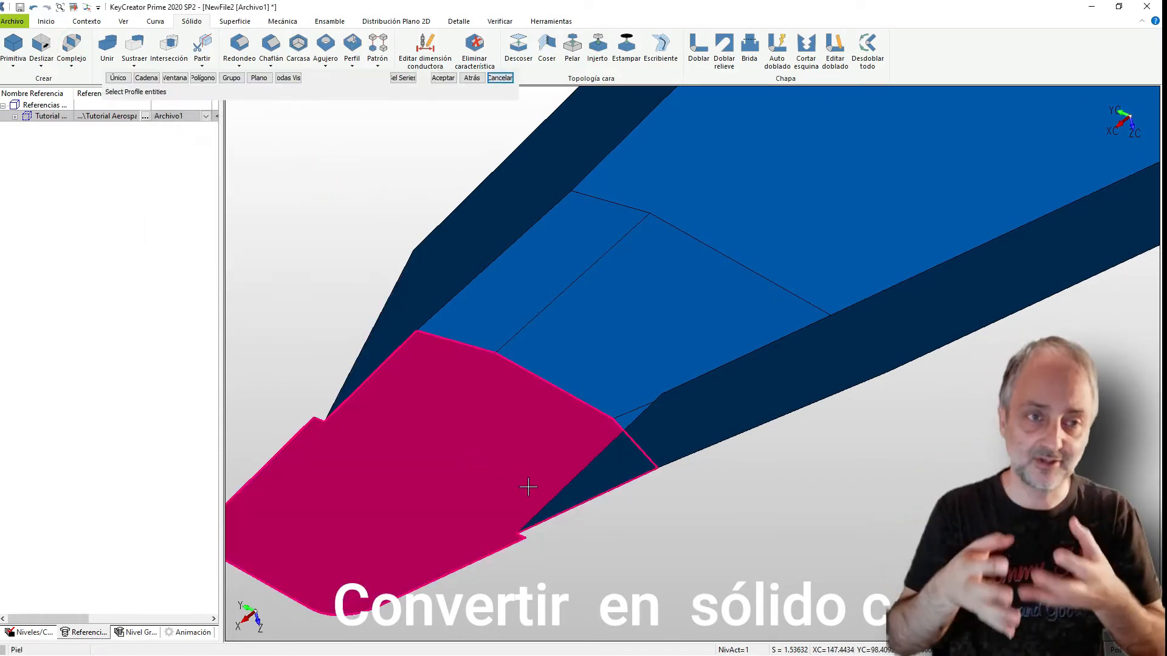
pyautogui.click(545, 502)
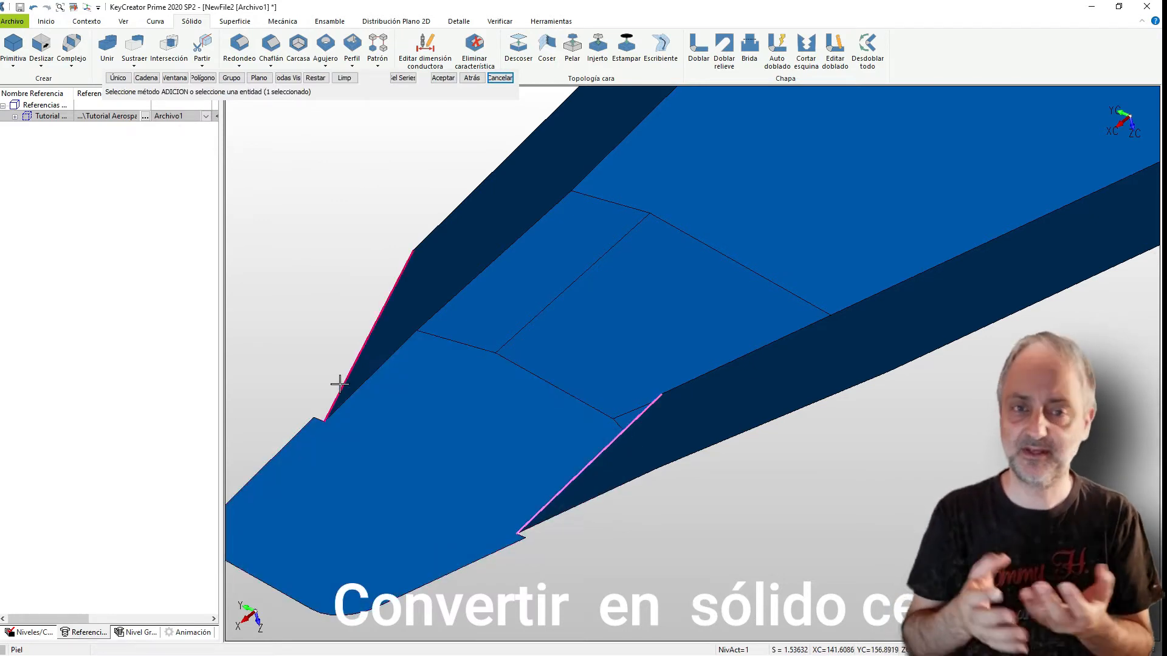
pyautogui.click(339, 384)
pyautogui.click(435, 78)
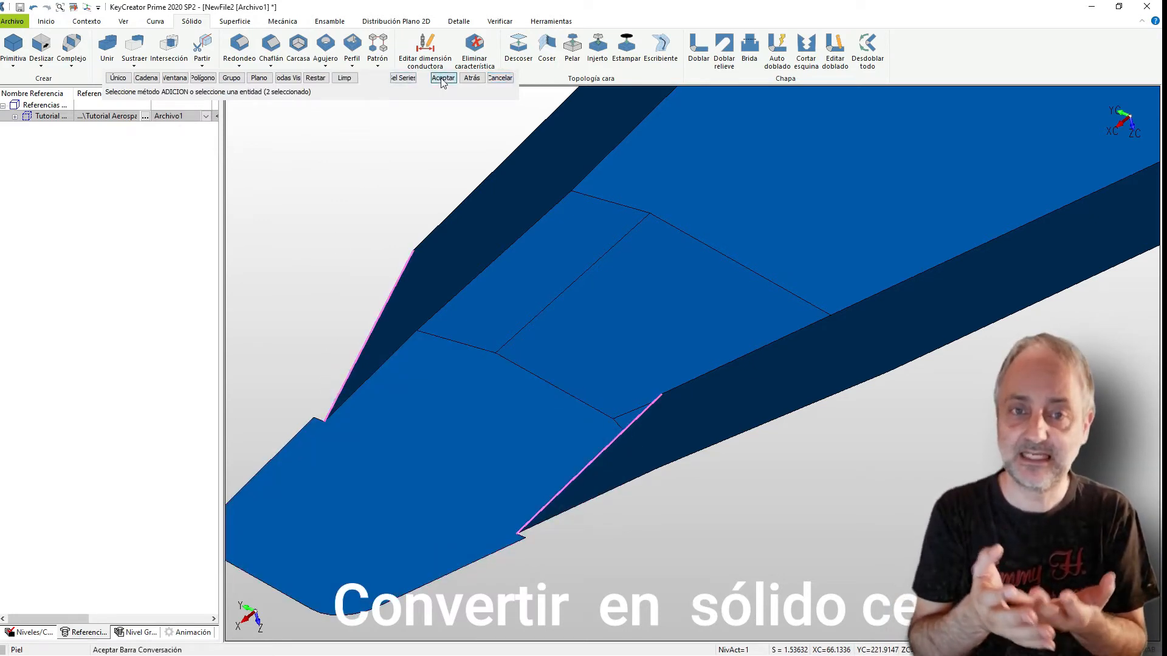
pyautogui.press('Return')
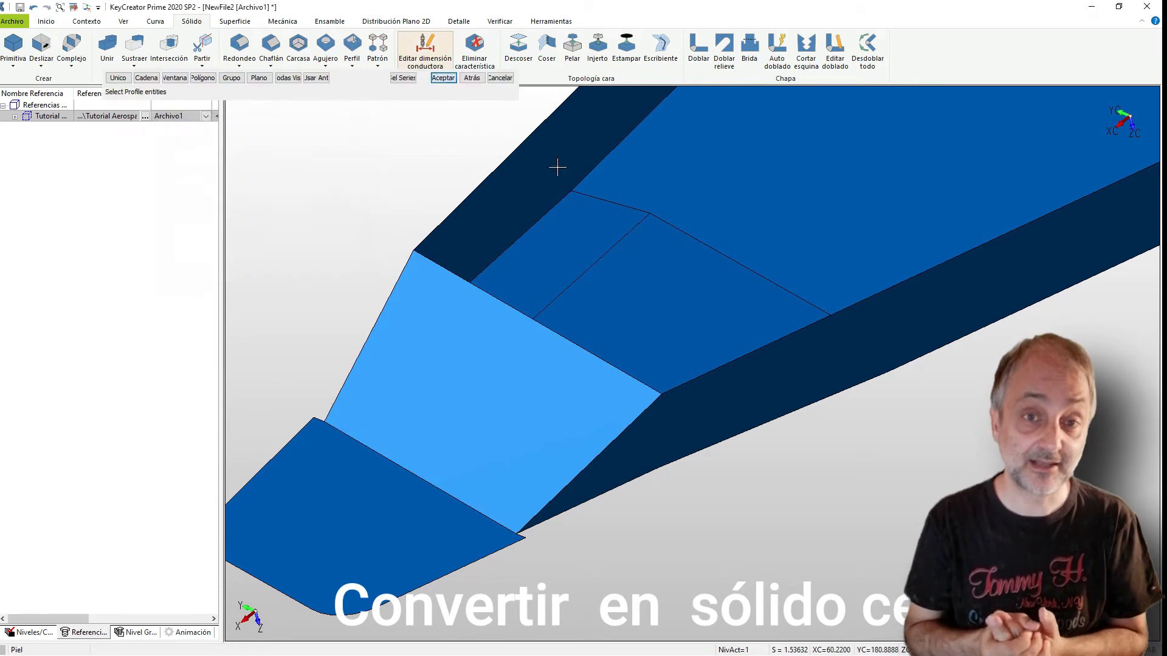
# Skin the long middle opening between the two long upper edges of the opposite side walls
pyautogui.click(694, 378)
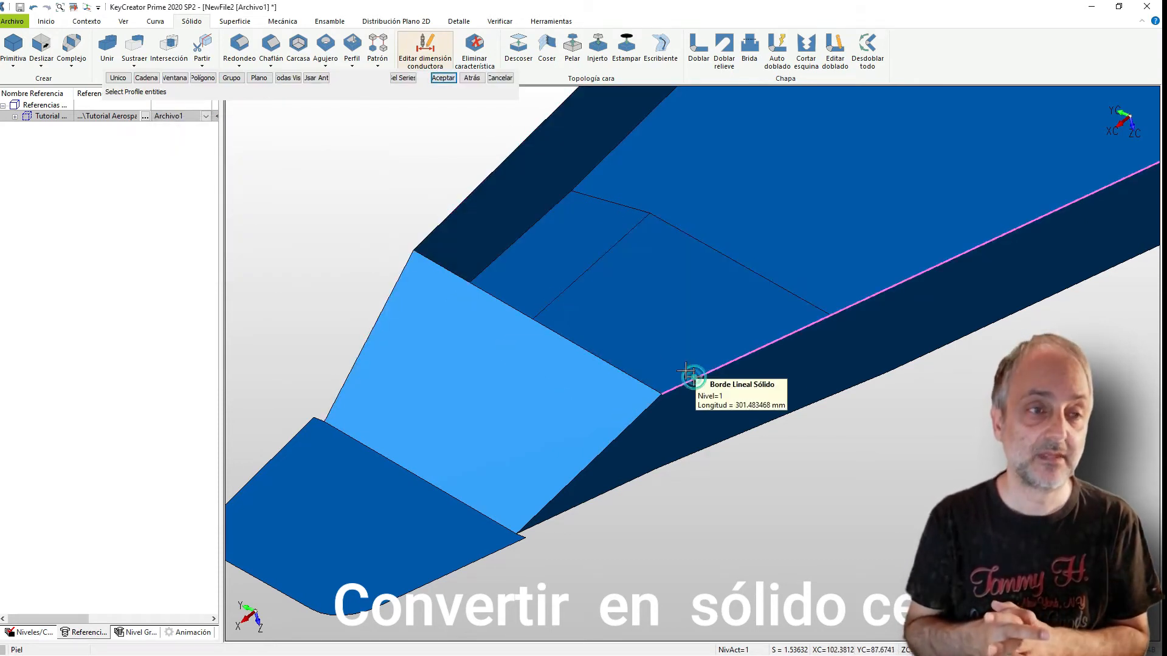
pyautogui.click(442, 217)
pyautogui.press('Return')
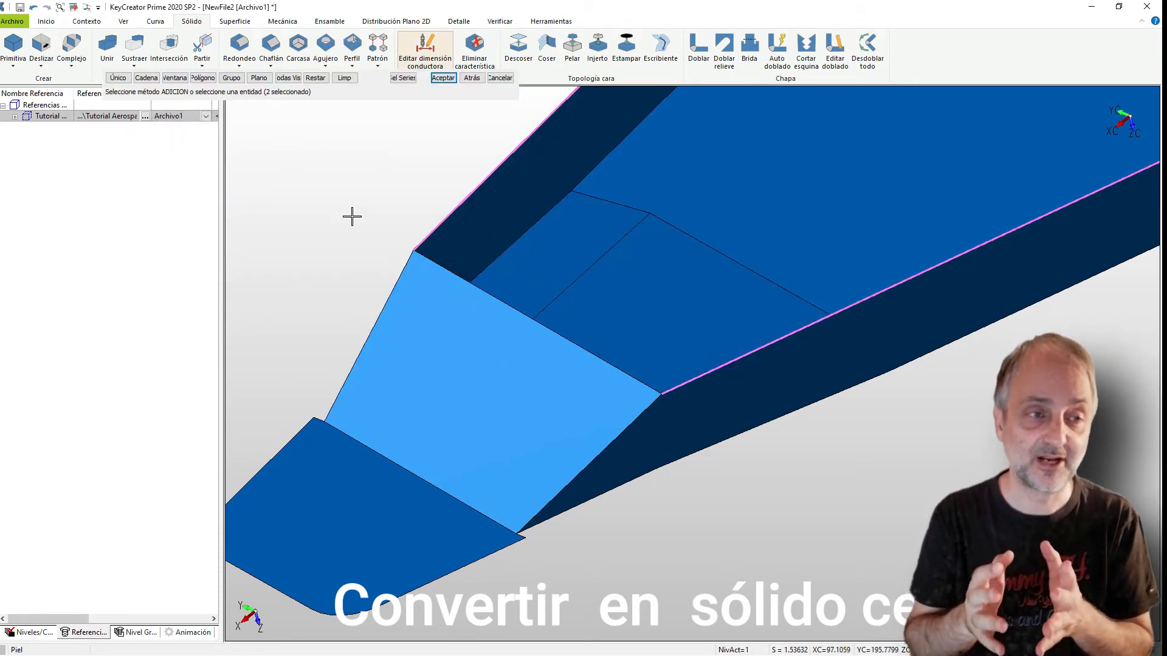
pyautogui.press('Return')
# Skin the rising section near the wide end between the sloping upper edges of both side walls
pyautogui.scroll(8, 351, 371)
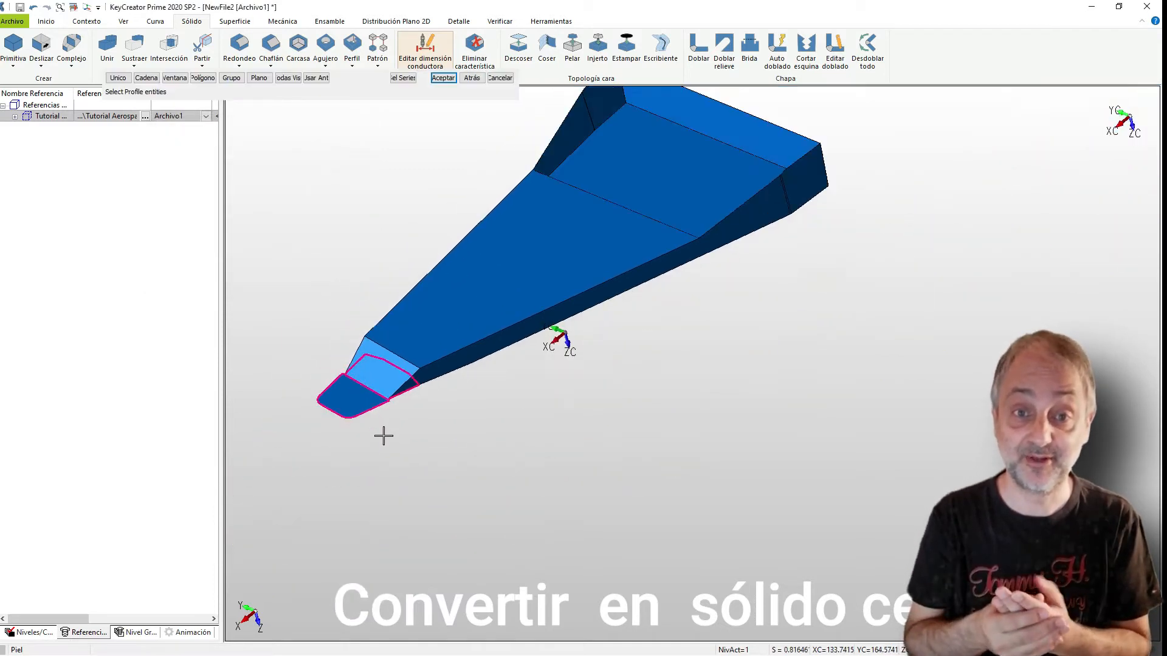
pyautogui.scroll(-1, 571, 84)
pyautogui.scroll(-4, 569, 101)
pyautogui.scroll(-2, 569, 102)
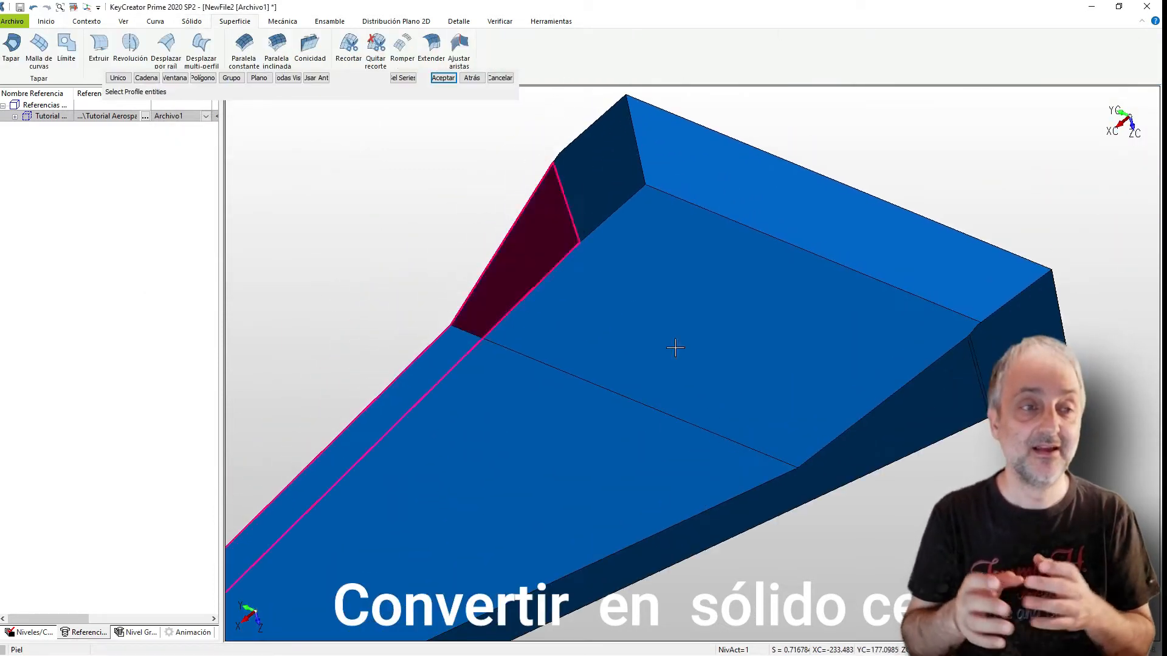
pyautogui.click(820, 449)
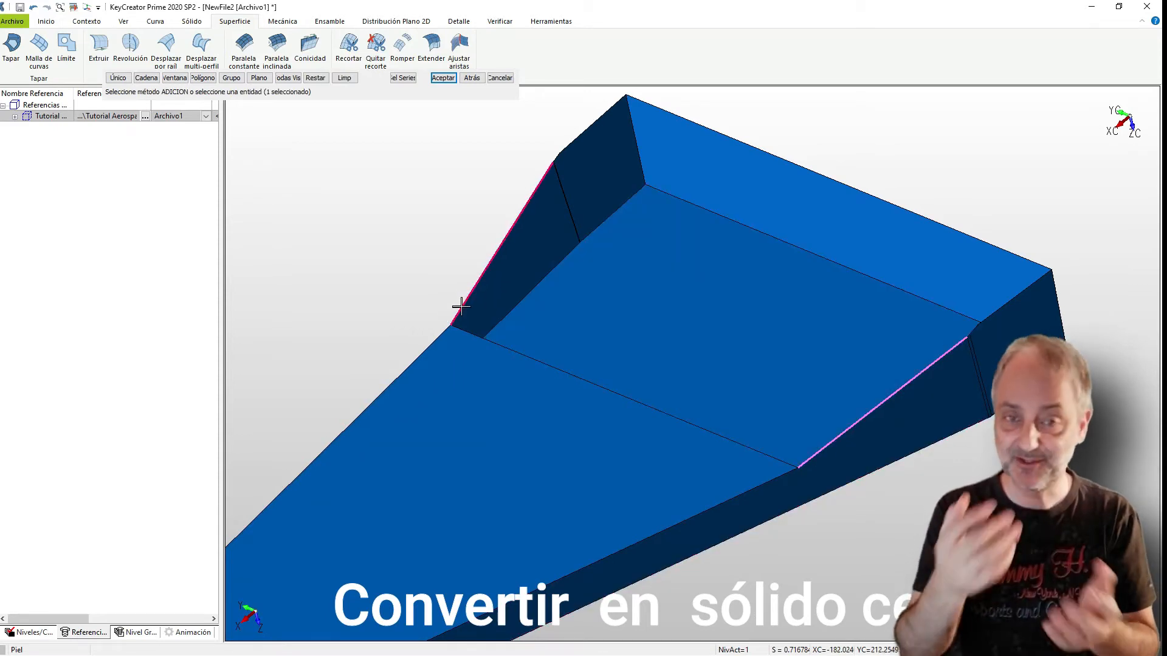
pyautogui.click(462, 303)
pyautogui.press('Return')
pyautogui.press('Return')
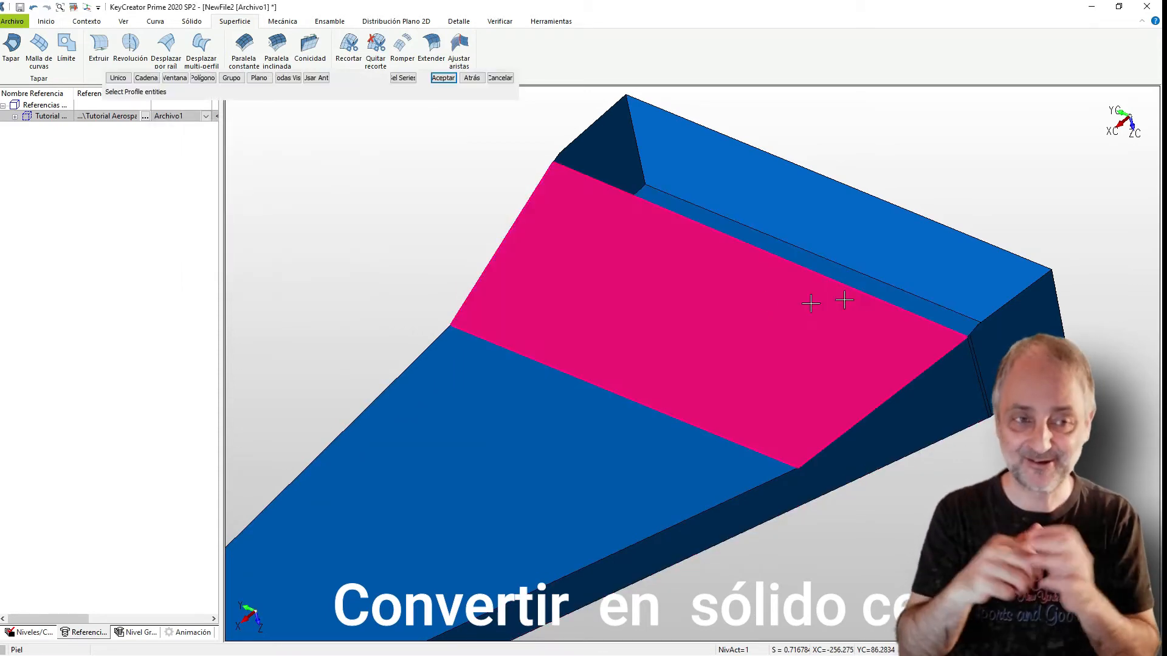
# Skin the wide end's top opening between the upper edges of the two end side walls
pyautogui.click(1022, 285)
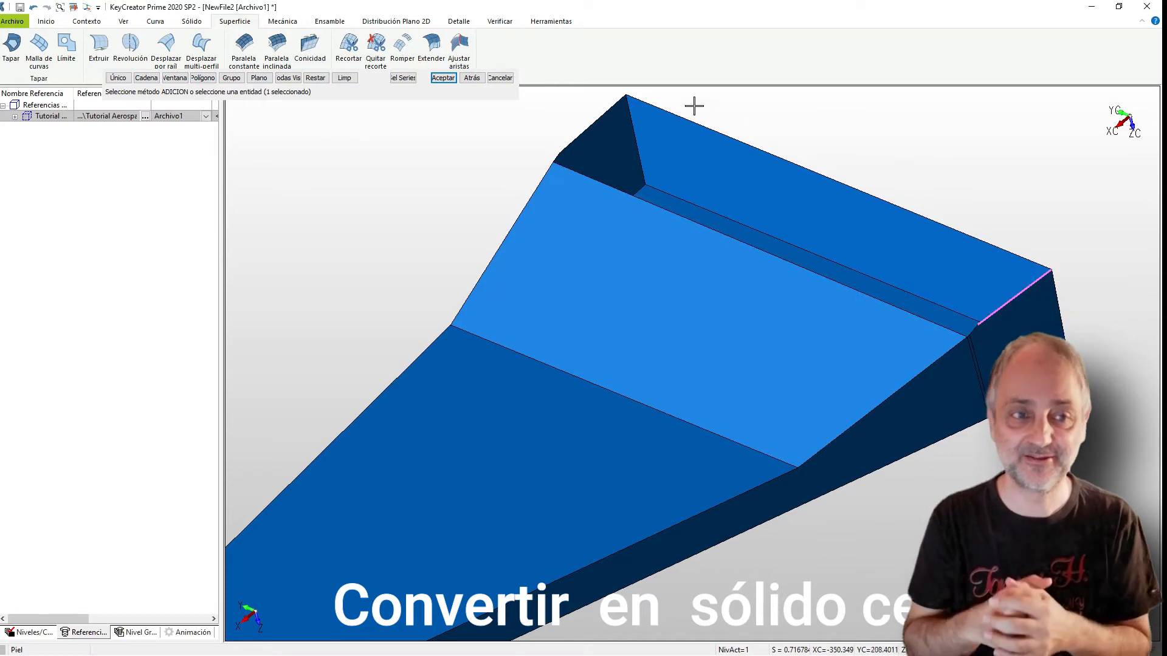
pyautogui.click(609, 109)
pyautogui.press('Return')
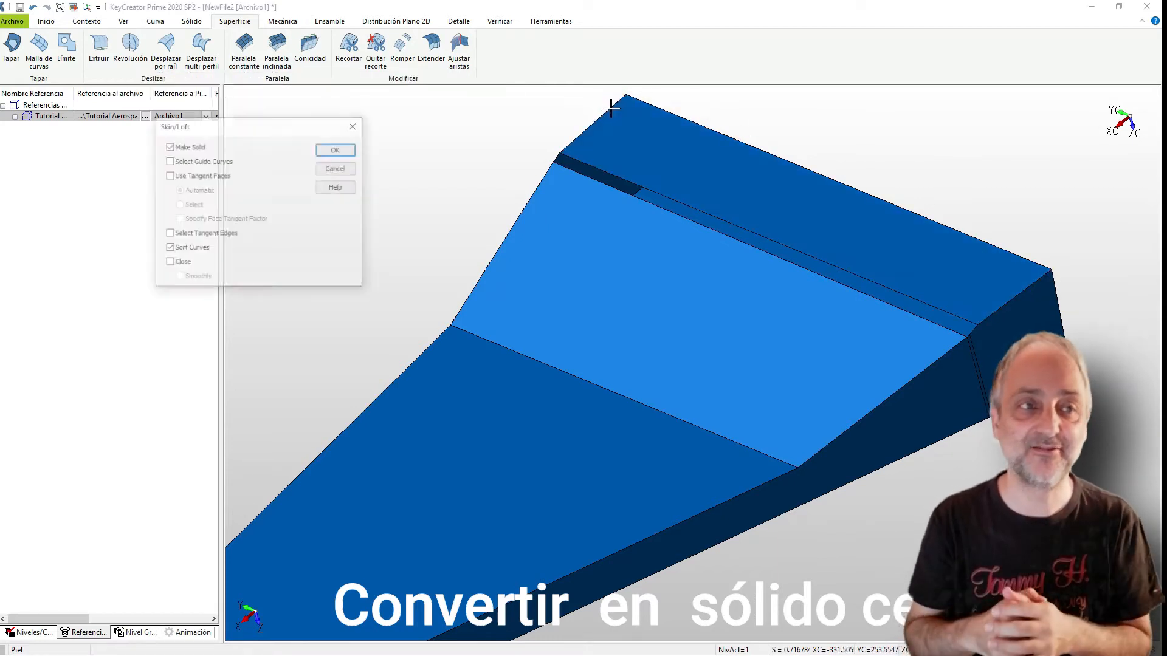
pyautogui.press('Return')
# Skin the narrow strip beside the wide-end cover between the short straight edges on both side walls
pyautogui.scroll(5, 1033, 332)
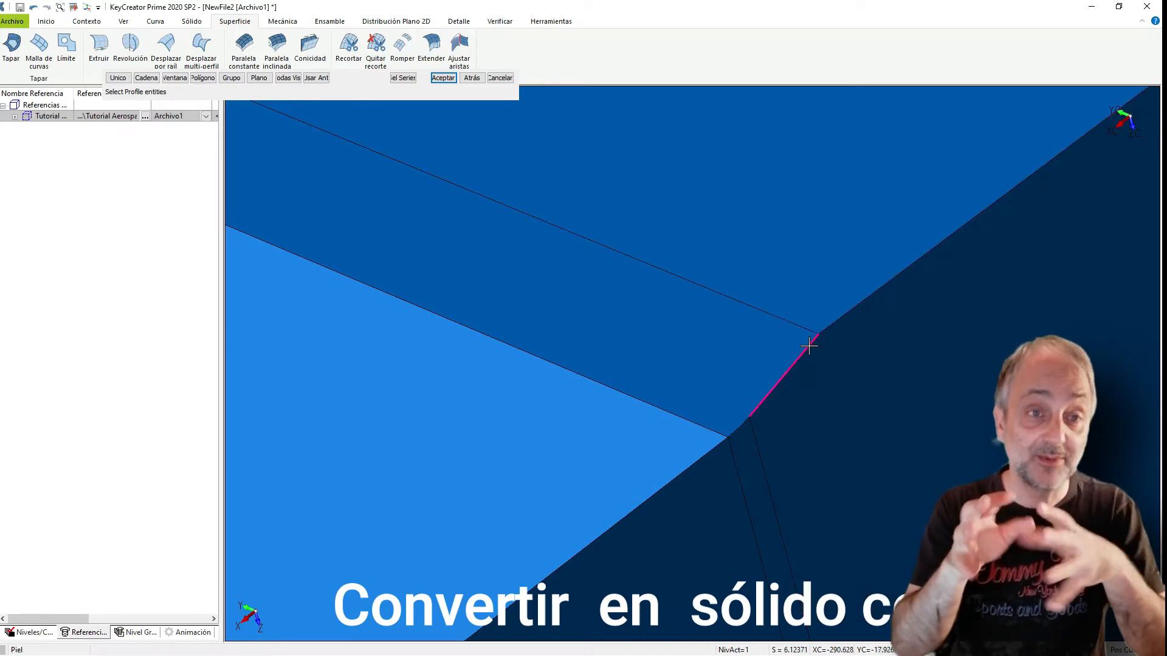
pyautogui.click(808, 346)
pyautogui.scroll(-6, 887, 425)
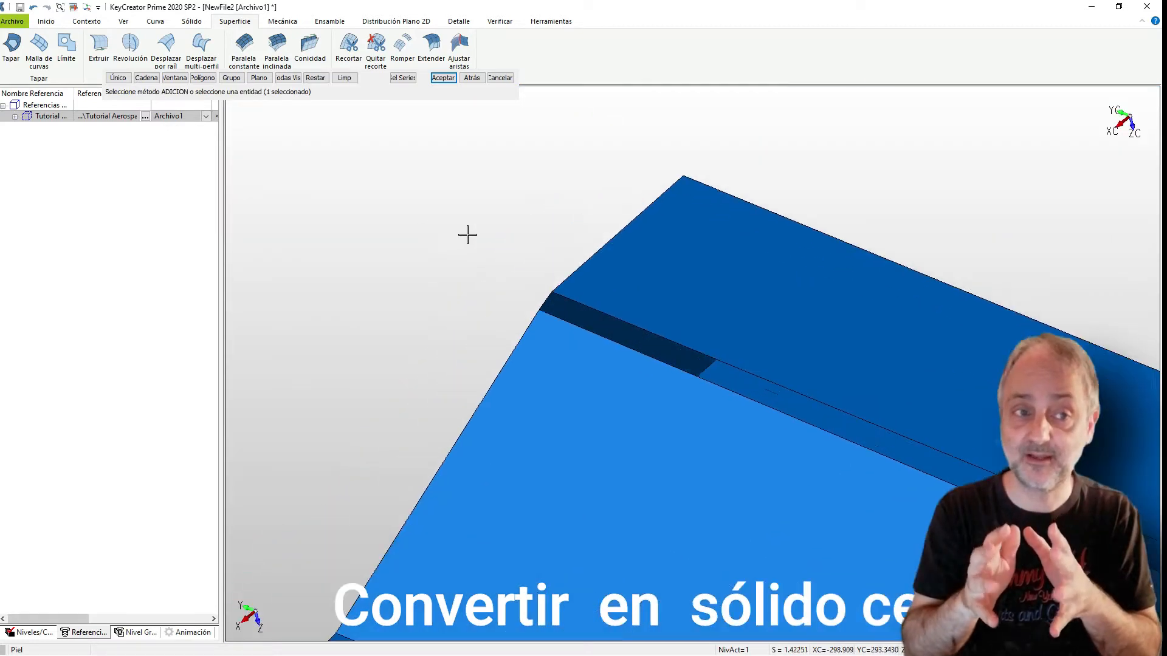
pyautogui.scroll(5, 600, 353)
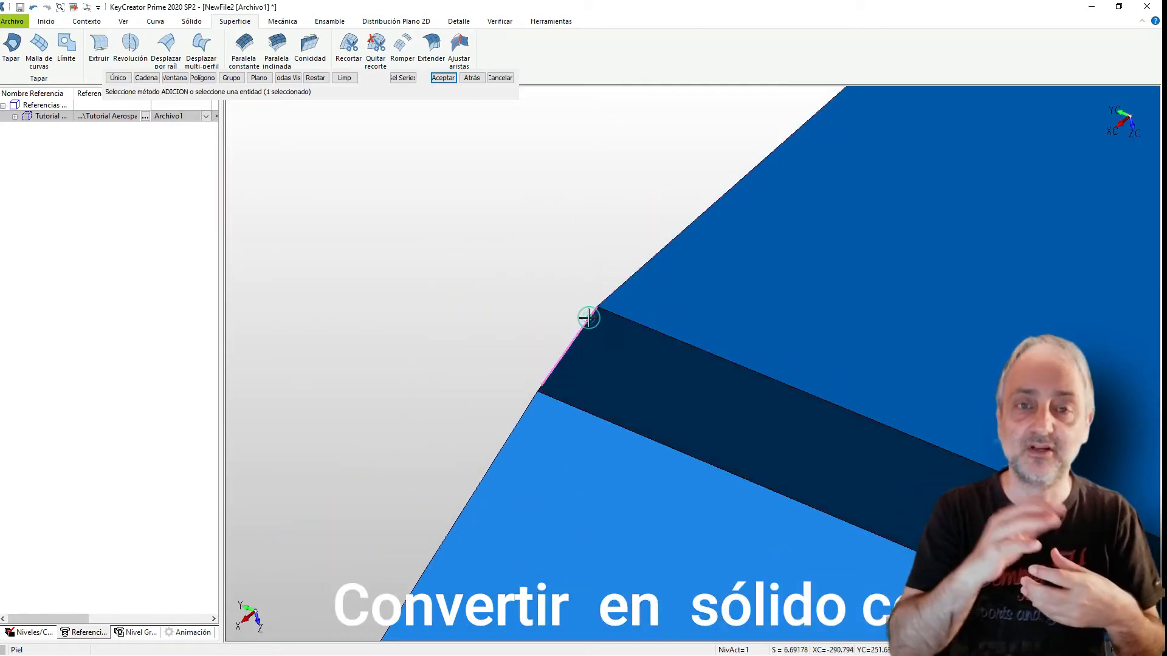
pyautogui.press('Return')
pyautogui.press('Return')
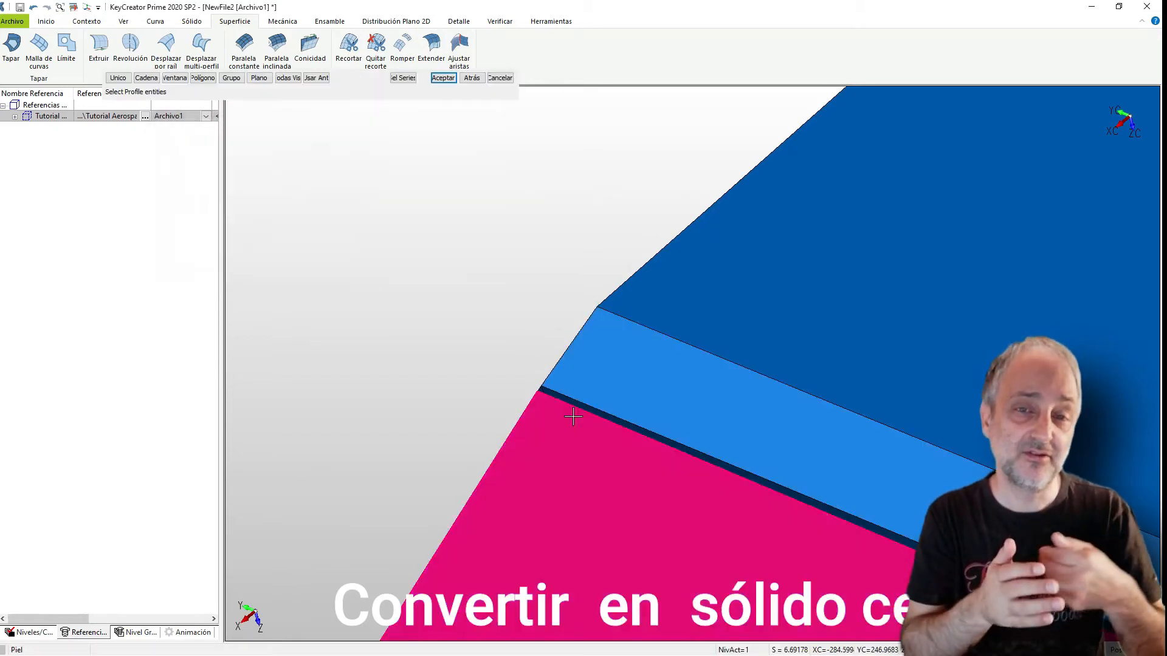
# Skin the remaining thin gap between the small curved edges on both sides using single-entity selection, and end the Skin/Loft command
pyautogui.scroll(5, 573, 417)
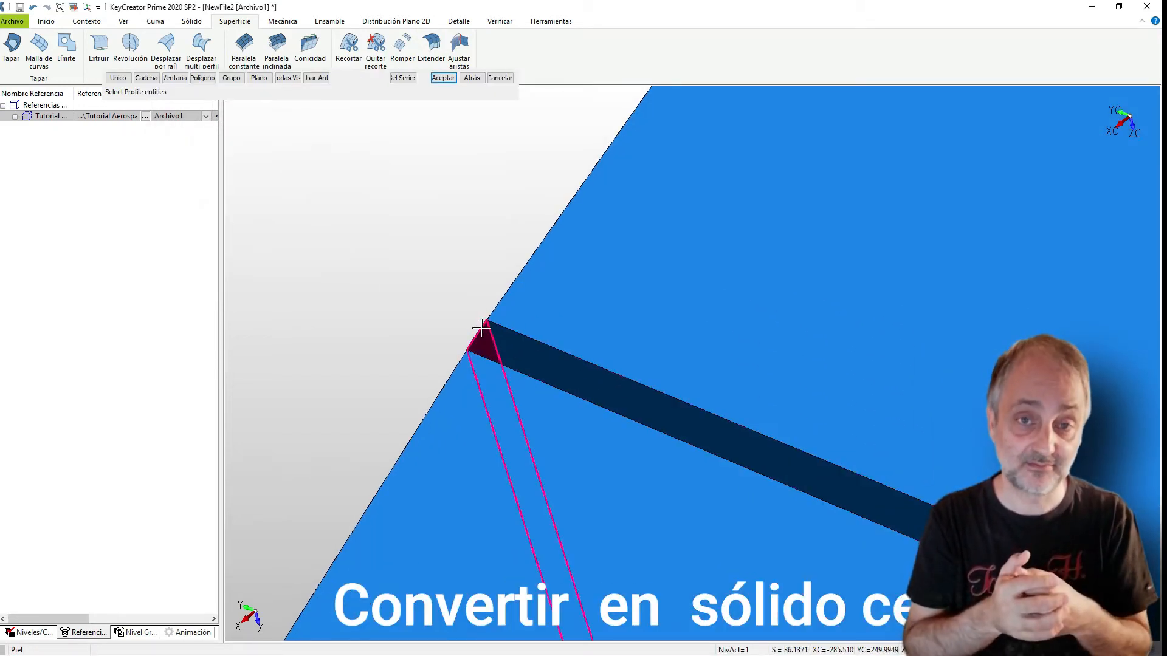
pyautogui.click(118, 78)
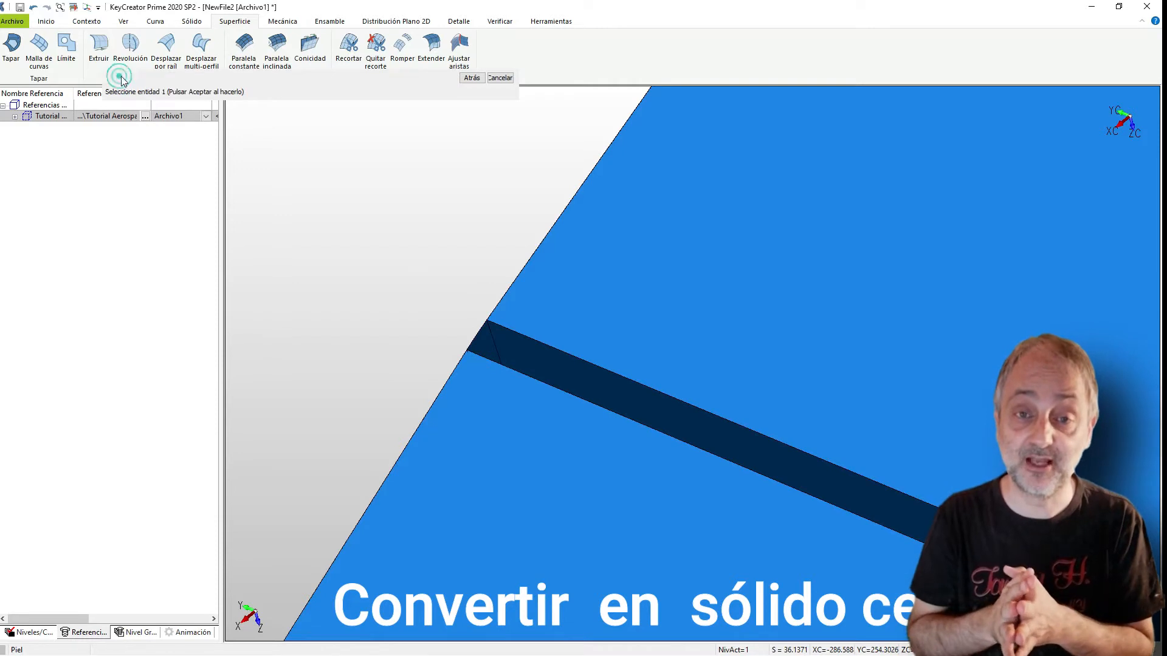
pyautogui.click(478, 327)
pyautogui.scroll(-8, 436, 292)
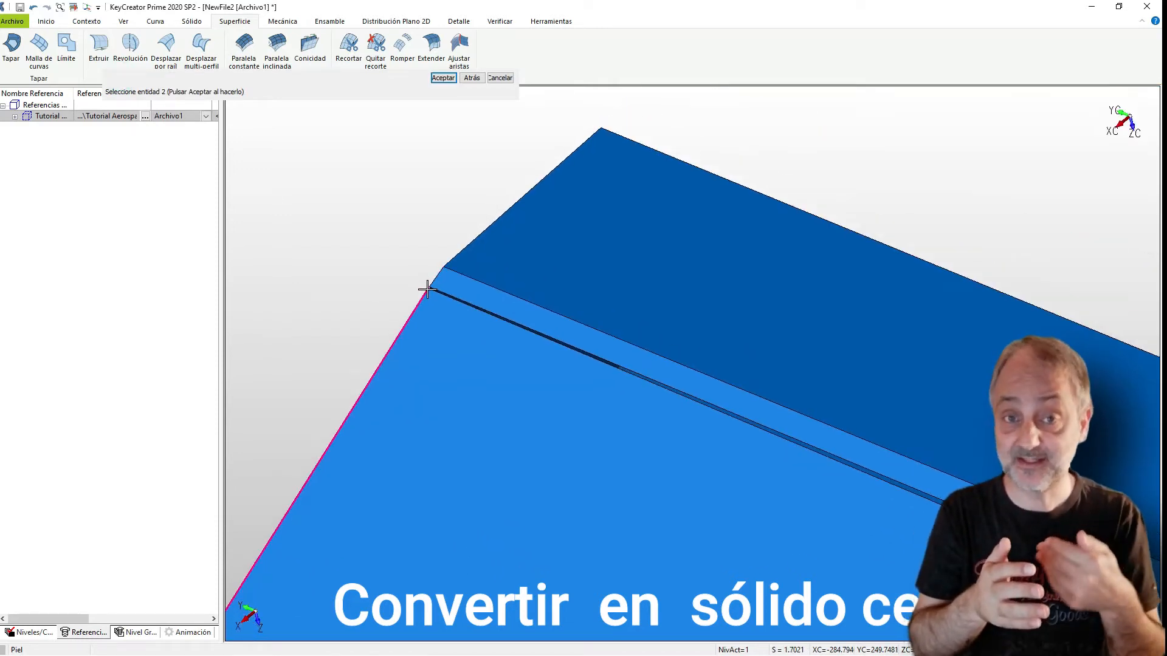
pyautogui.scroll(3, 640, 448)
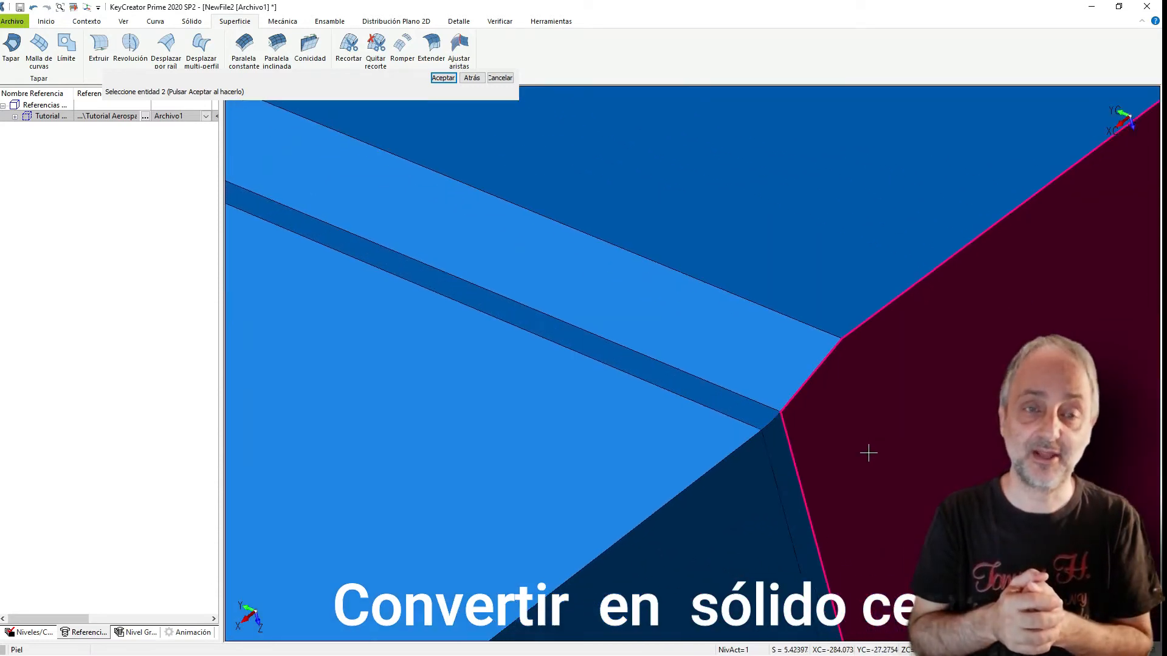
pyautogui.scroll(3, 763, 416)
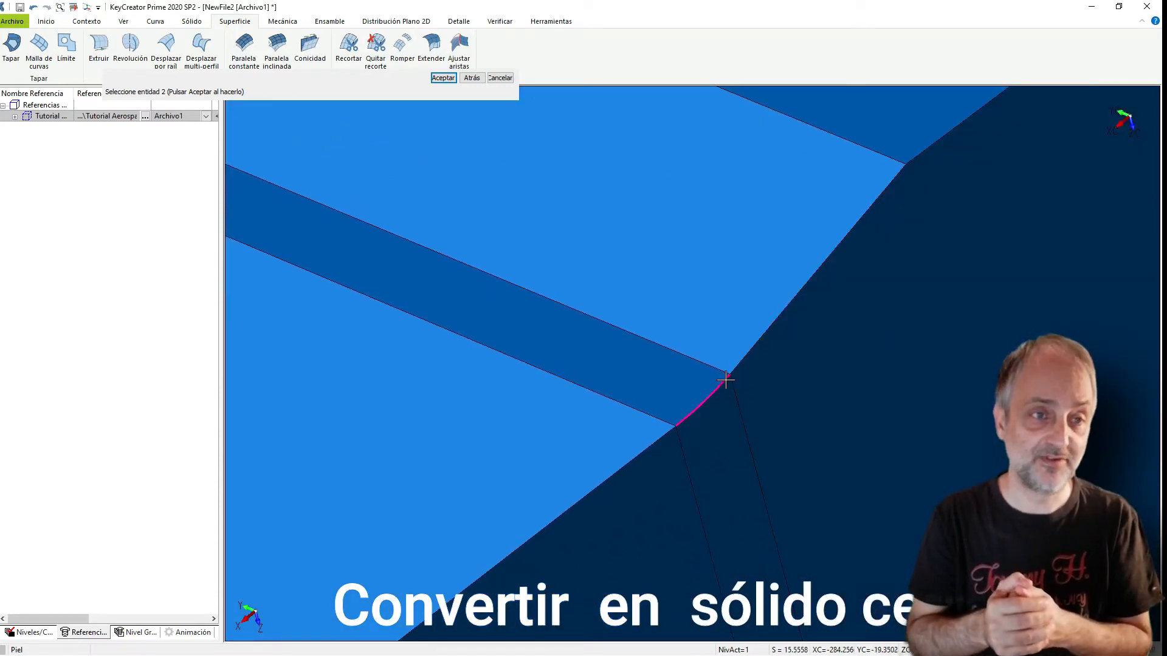
pyautogui.click(721, 380)
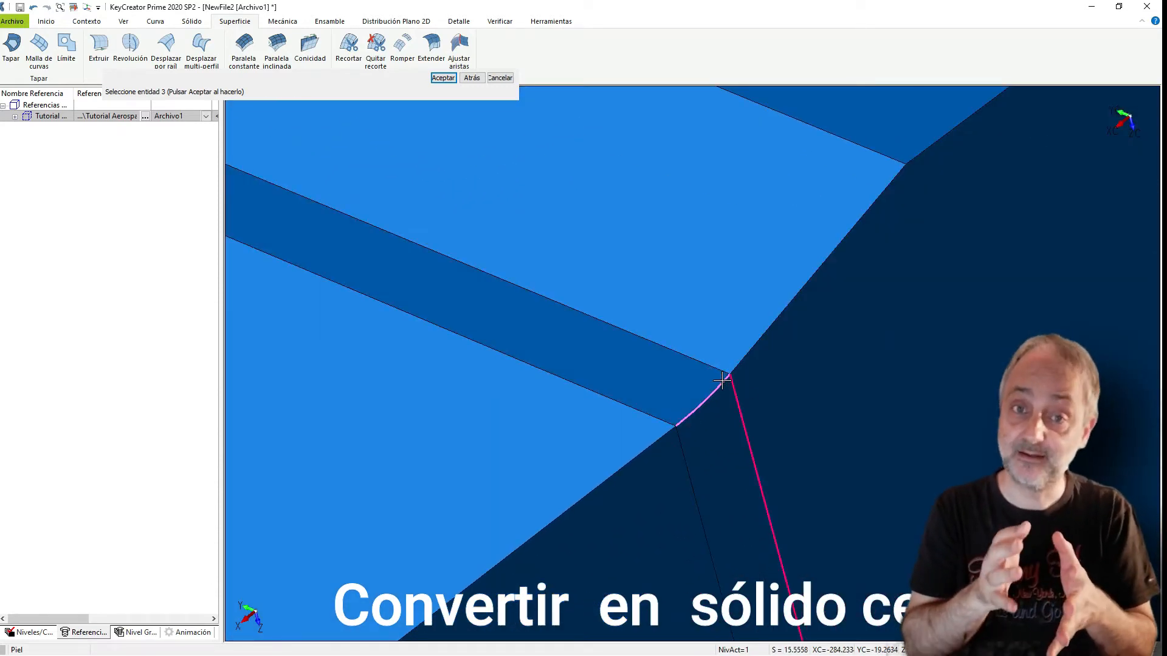
pyautogui.click(443, 79)
pyautogui.click(443, 79)
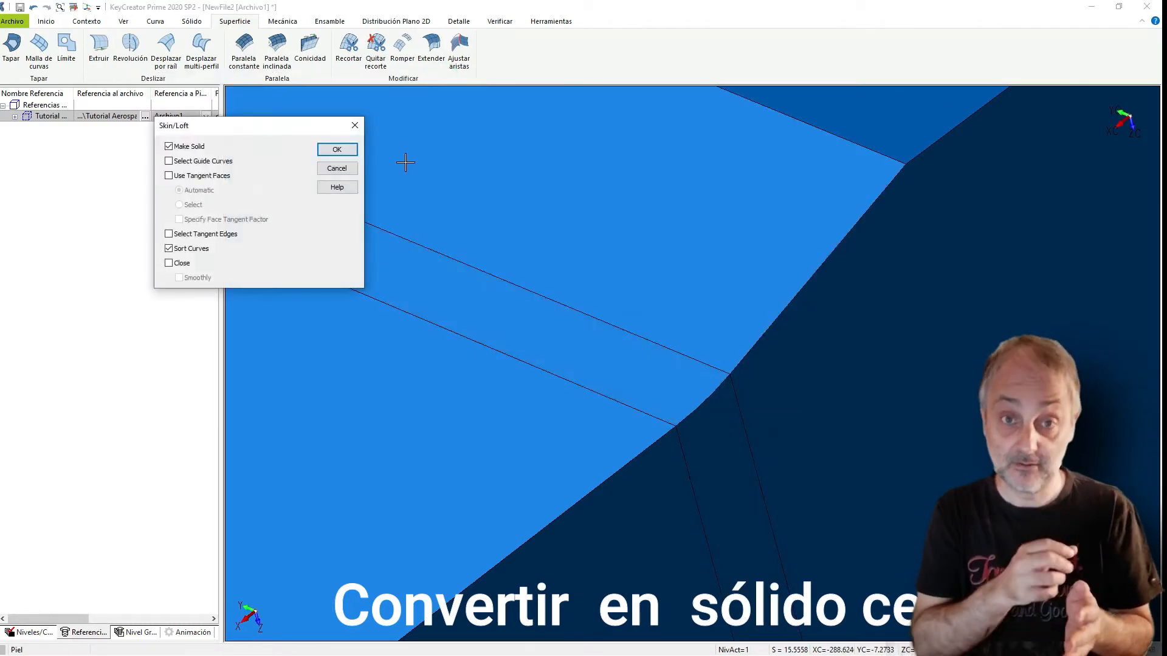
pyautogui.click(338, 170)
# Trim the bottom face's protruding tip at the narrow end to the lower edge of the sloping cover, using the curves-on-surface option
pyautogui.scroll(-10, 870, 319)
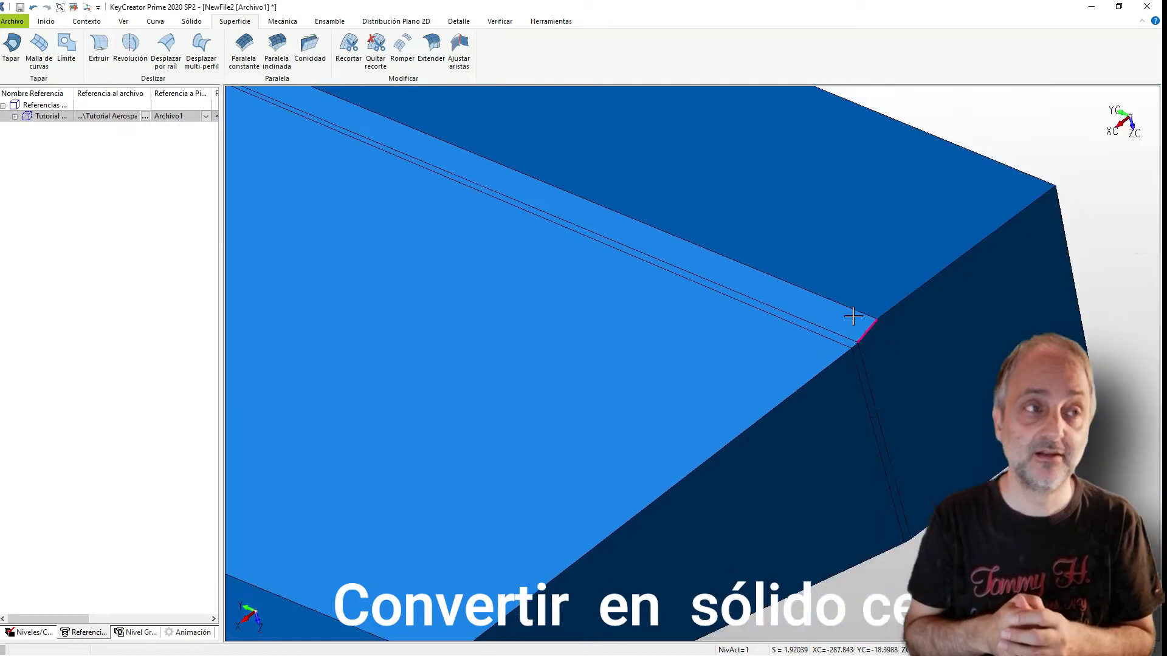
pyautogui.scroll(-4, 877, 287)
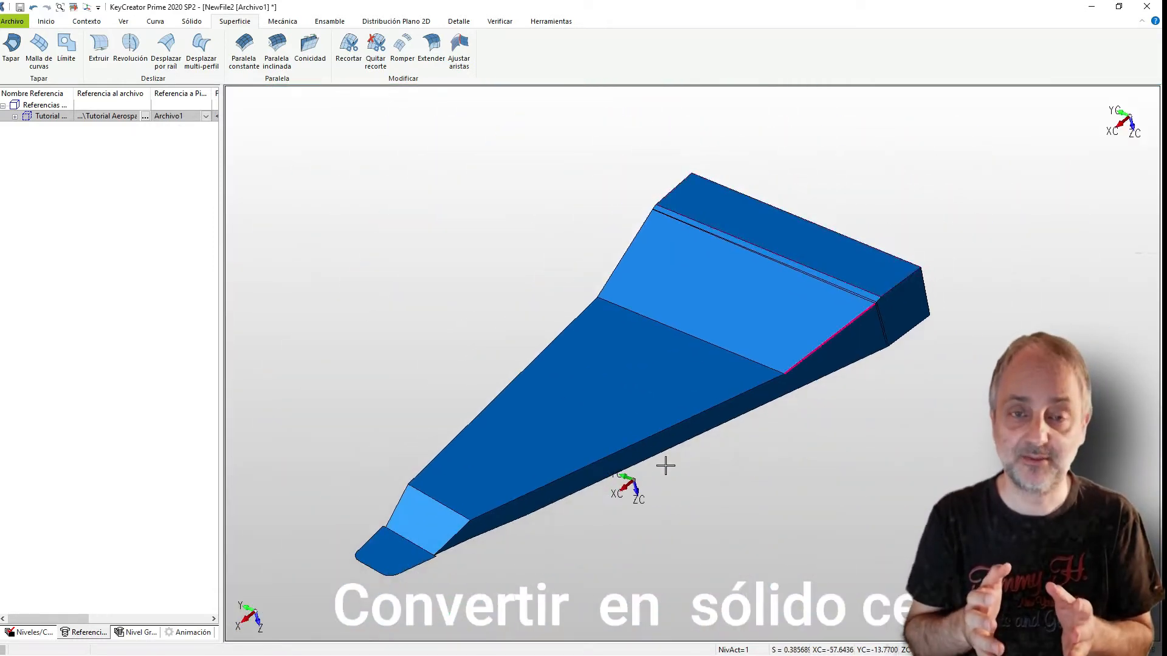
pyautogui.scroll(8, 425, 578)
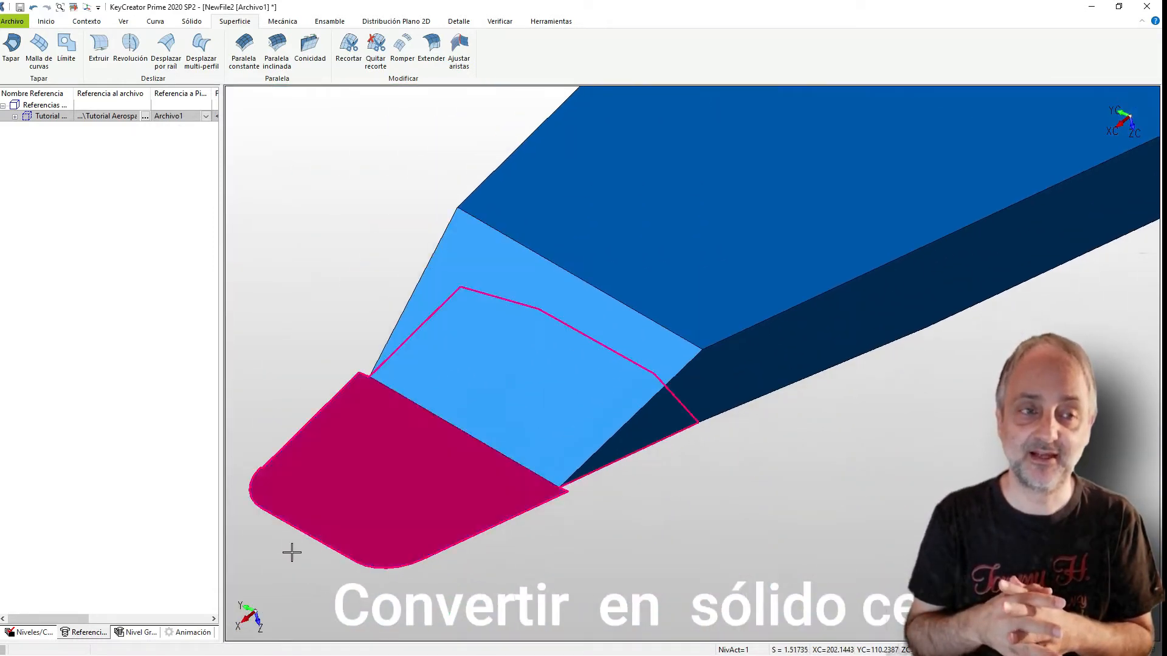
pyautogui.scroll(2, 254, 475)
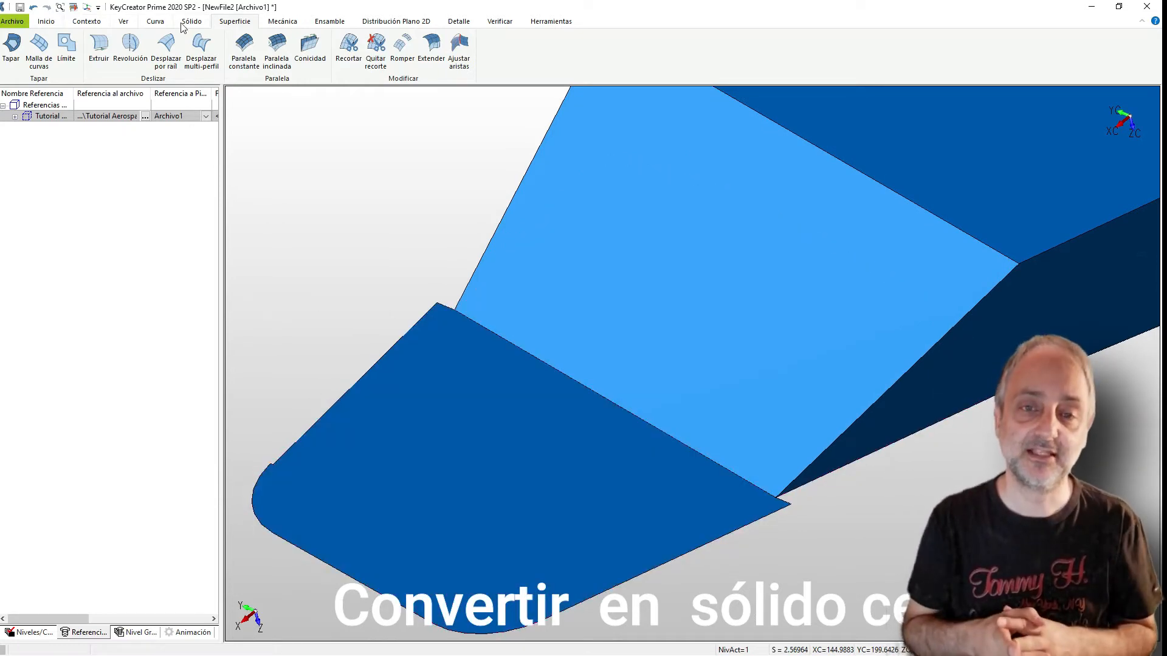
pyautogui.click(349, 44)
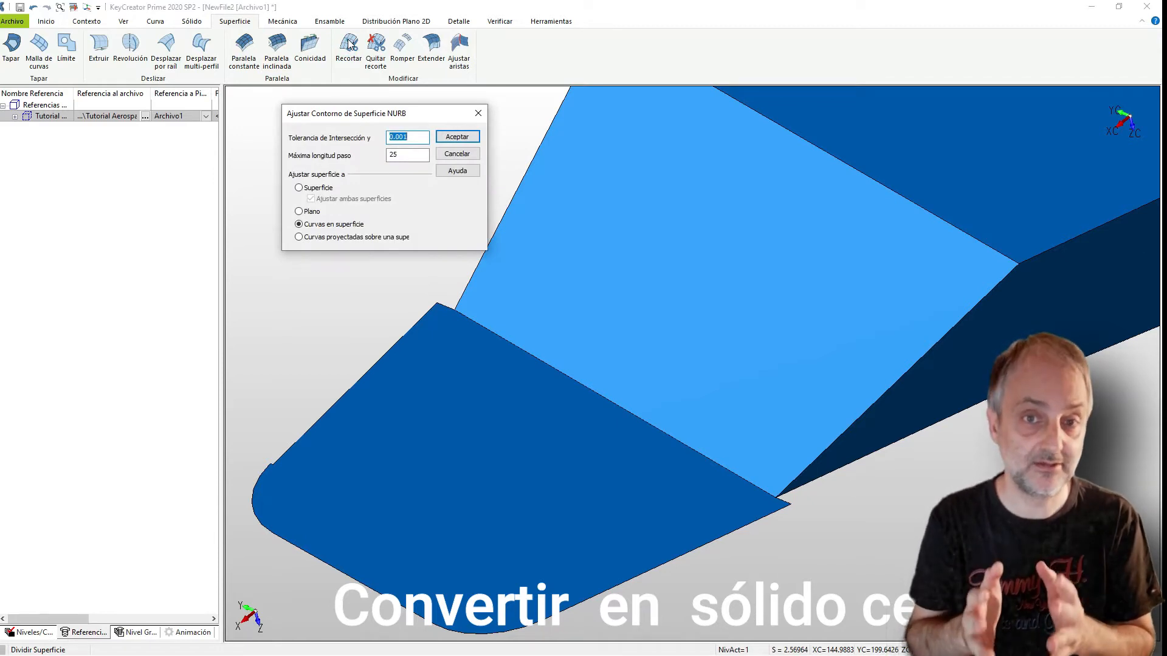
pyautogui.click(455, 136)
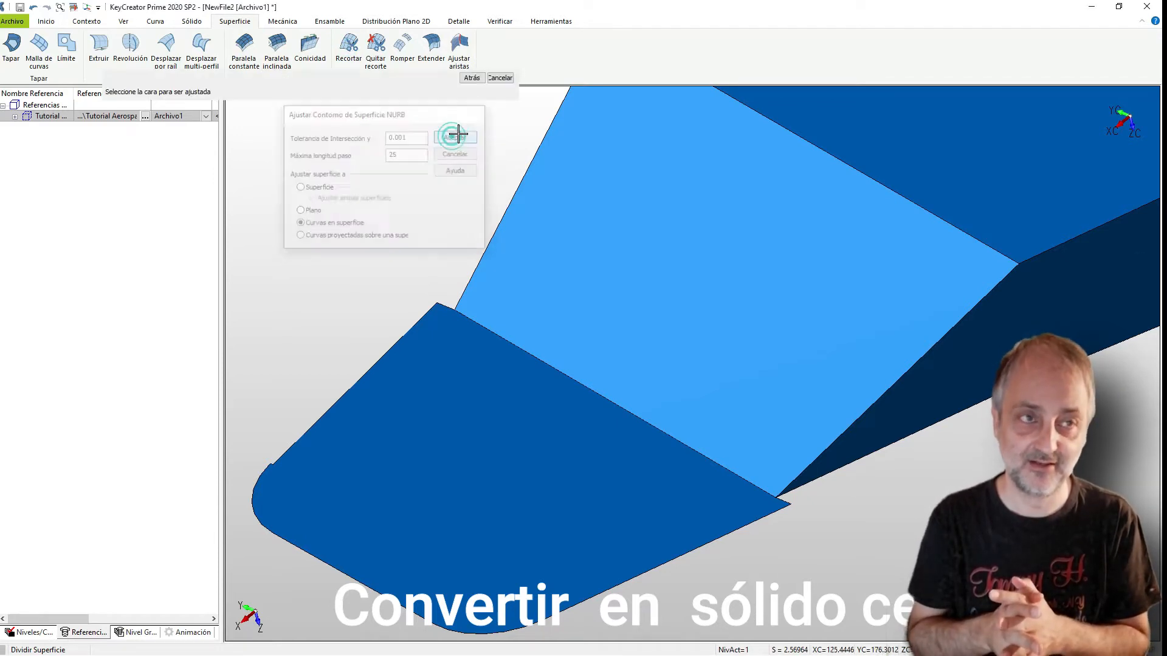
pyautogui.moveTo(615, 329); pyautogui.dragTo(610, 274, button='middle')
pyautogui.scroll(-4, 632, 494)
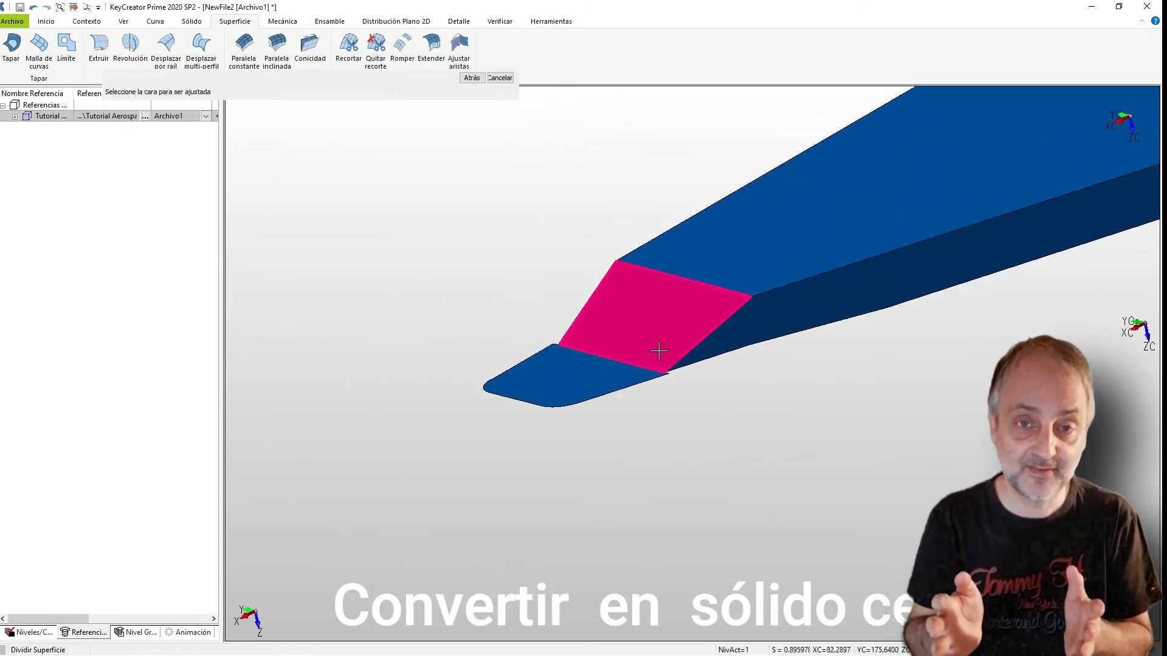
pyautogui.moveTo(661, 346); pyautogui.dragTo(616, 178, button='middle')
pyautogui.click(616, 178)
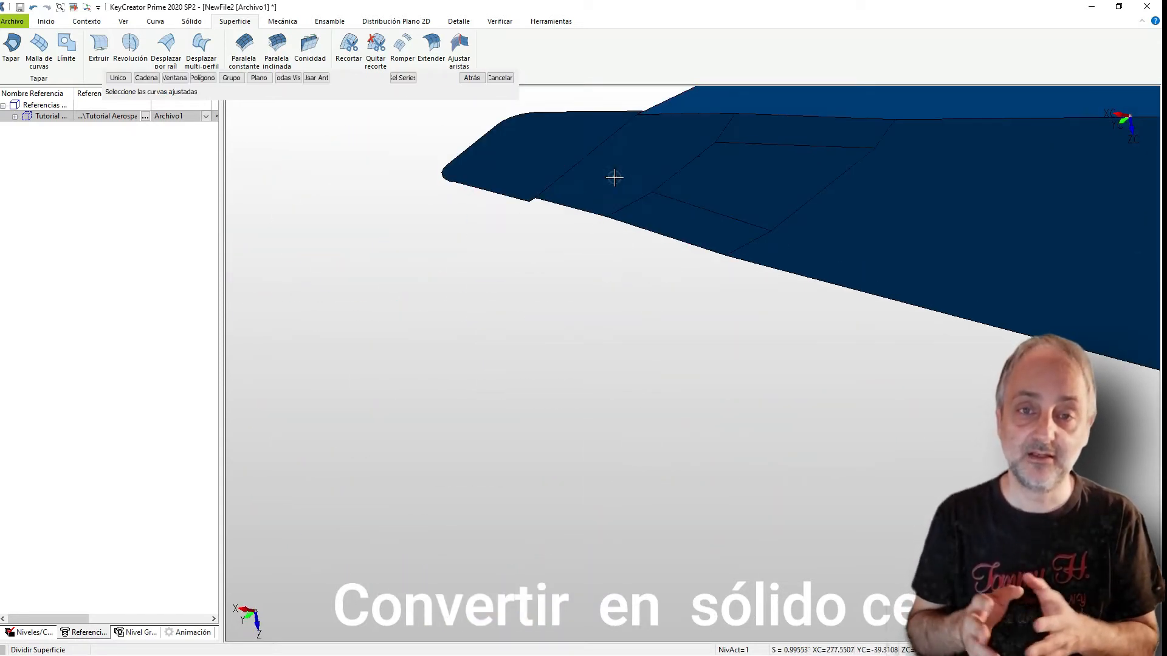
pyautogui.moveTo(647, 235); pyautogui.dragTo(639, 373, button='middle')
pyautogui.scroll(5, 663, 543)
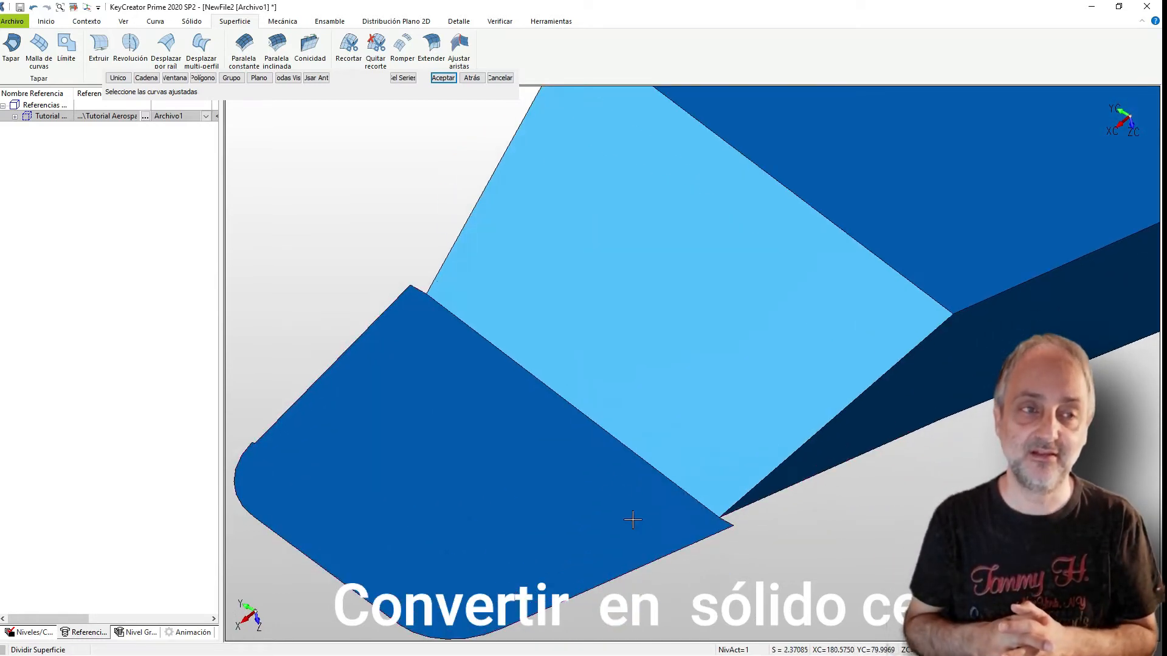
pyautogui.click(119, 79)
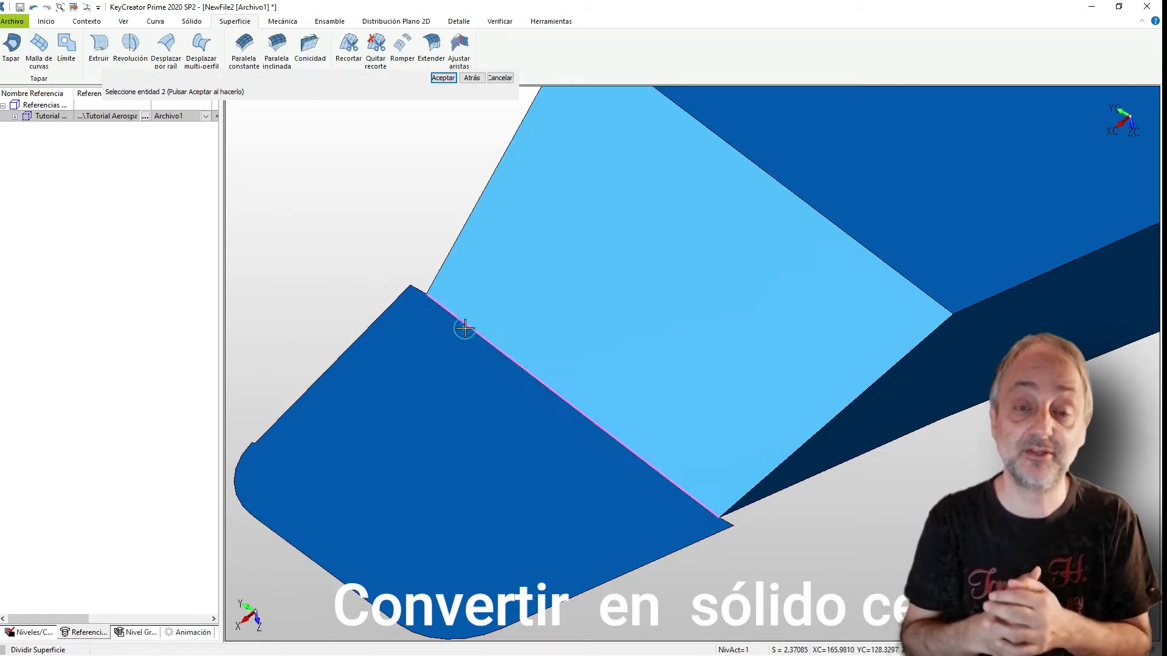
pyautogui.click(443, 78)
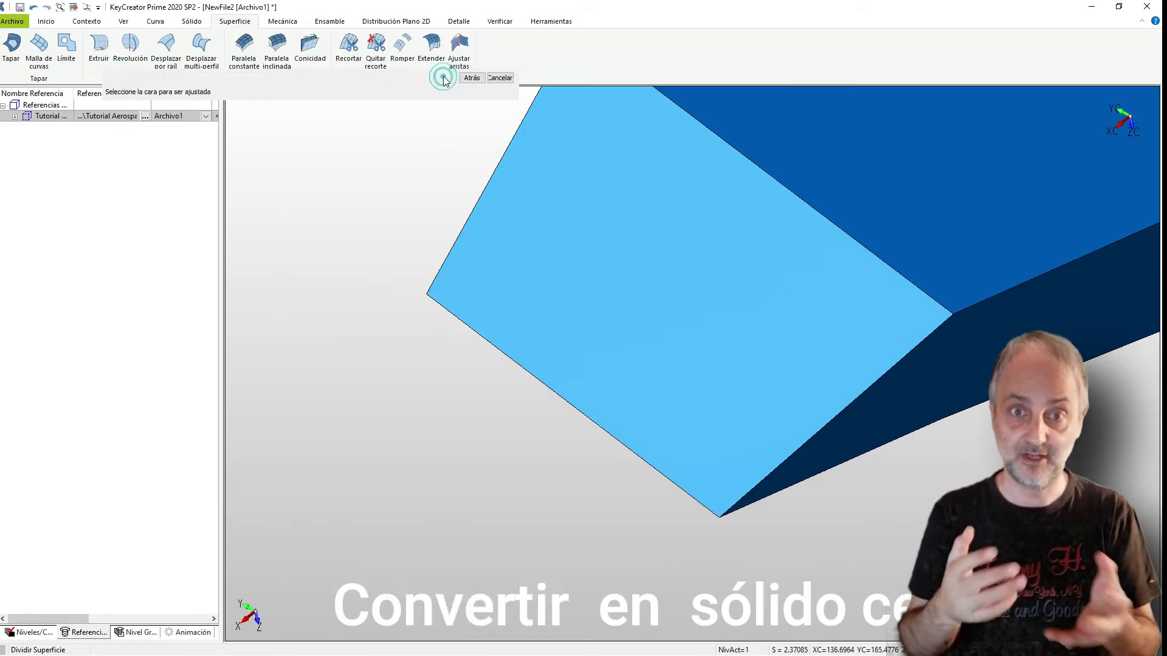
# Stitch all of the part's surfaces into a closed solid, with redundant-face merging, face color migration and closed-solid verification enabled
pyautogui.scroll(-8, 432, 495)
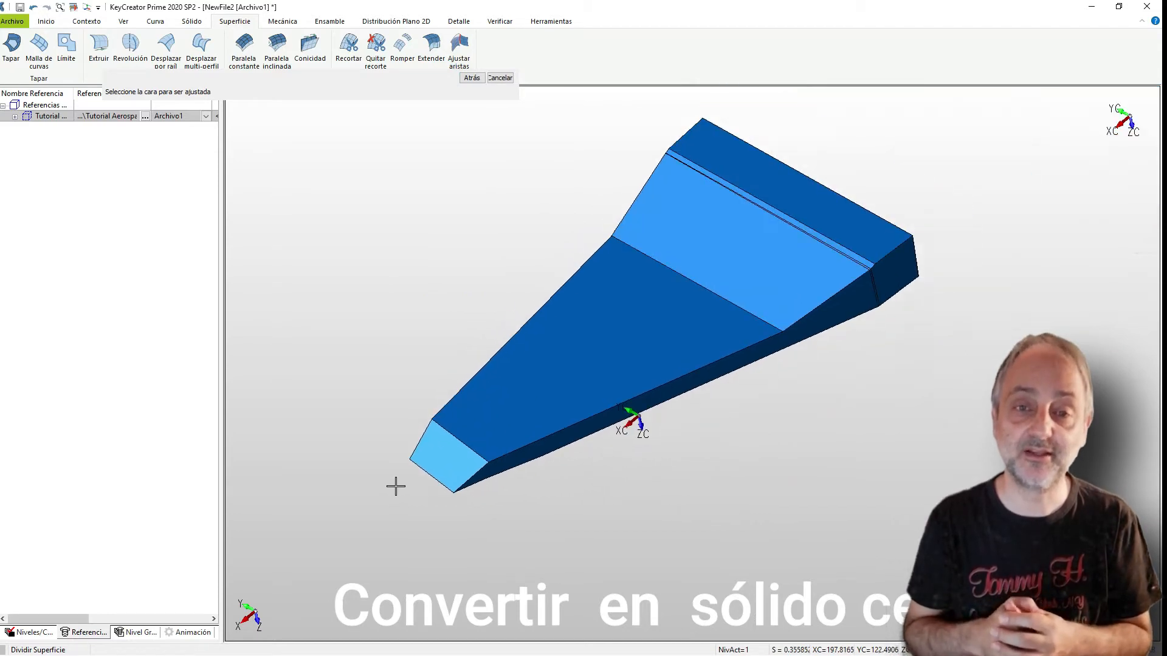
pyautogui.scroll(1, 470, 268)
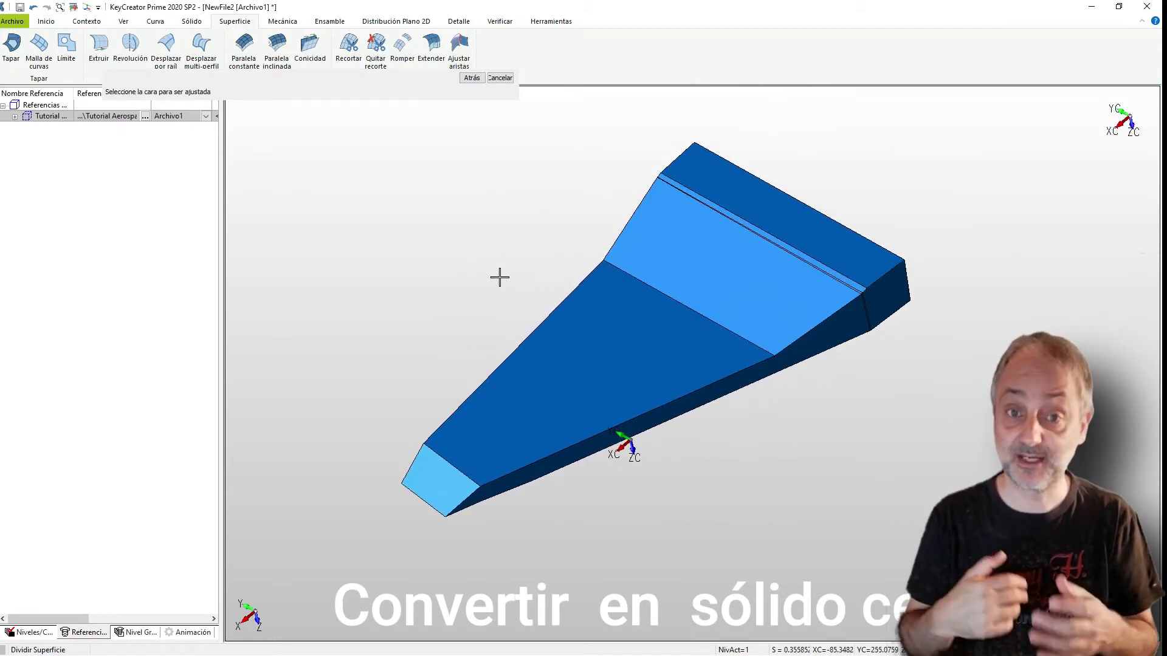
pyautogui.click(500, 79)
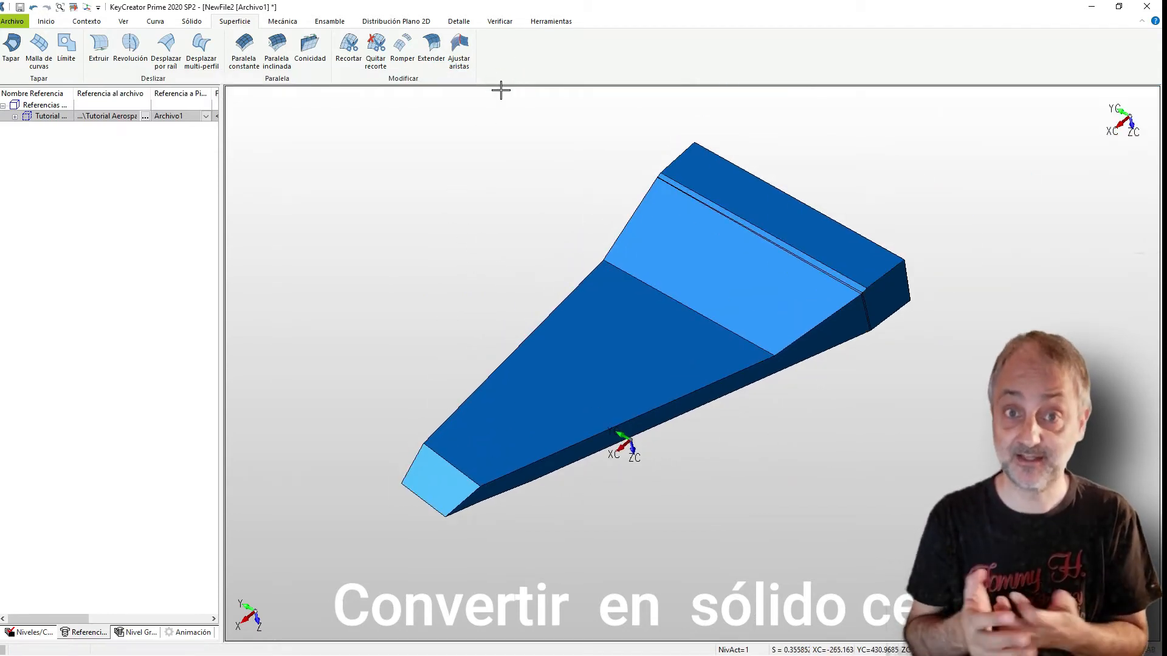
pyautogui.click(187, 22)
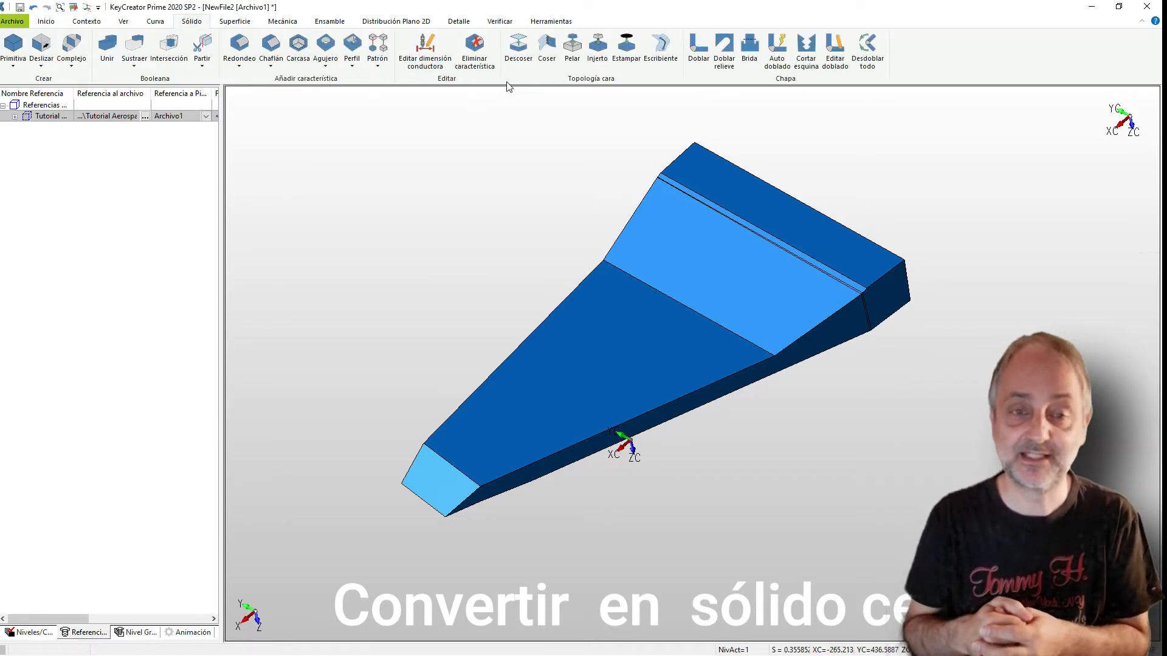
pyautogui.click(546, 47)
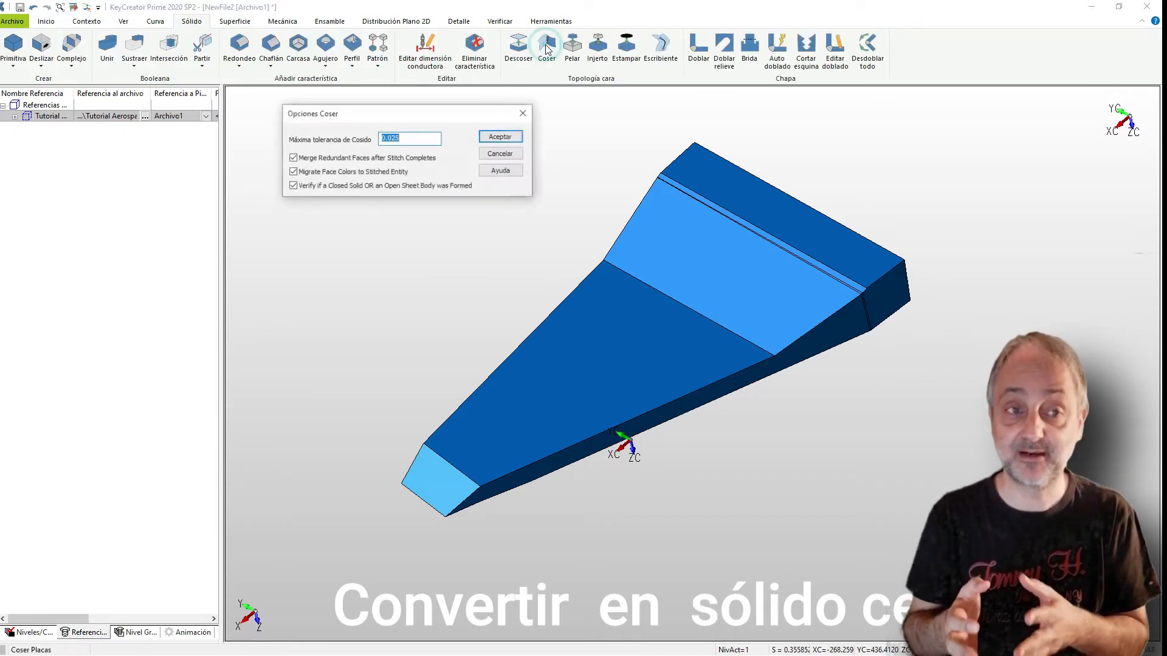
pyautogui.click(500, 137)
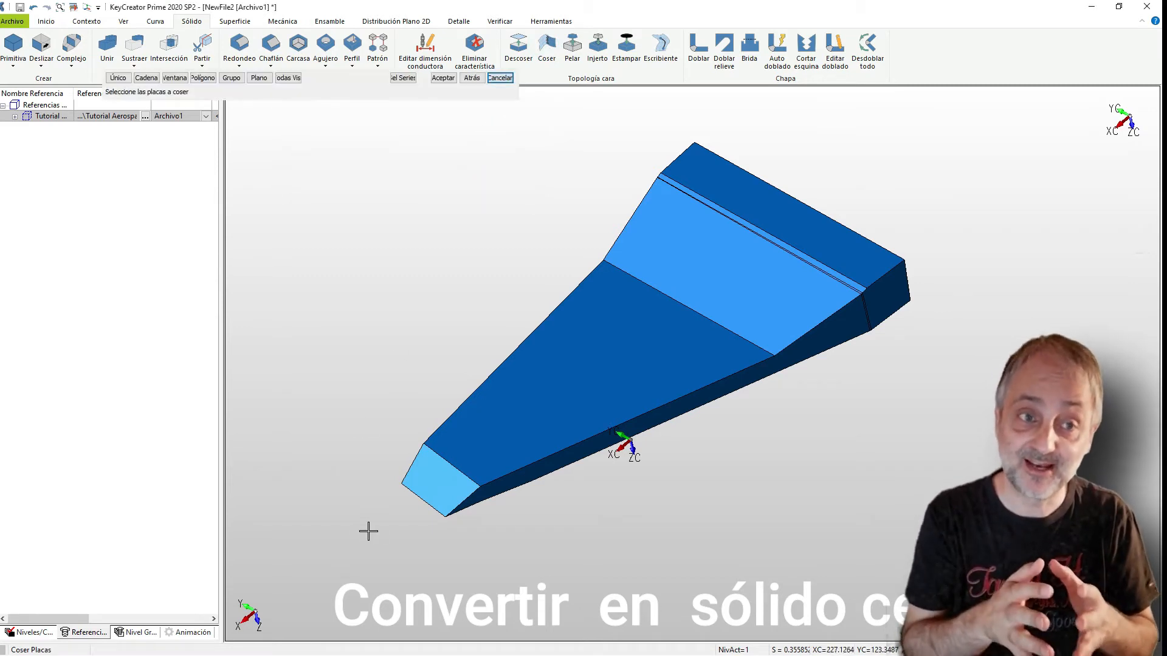
pyautogui.moveTo(381, 555); pyautogui.dragTo(978, 127)
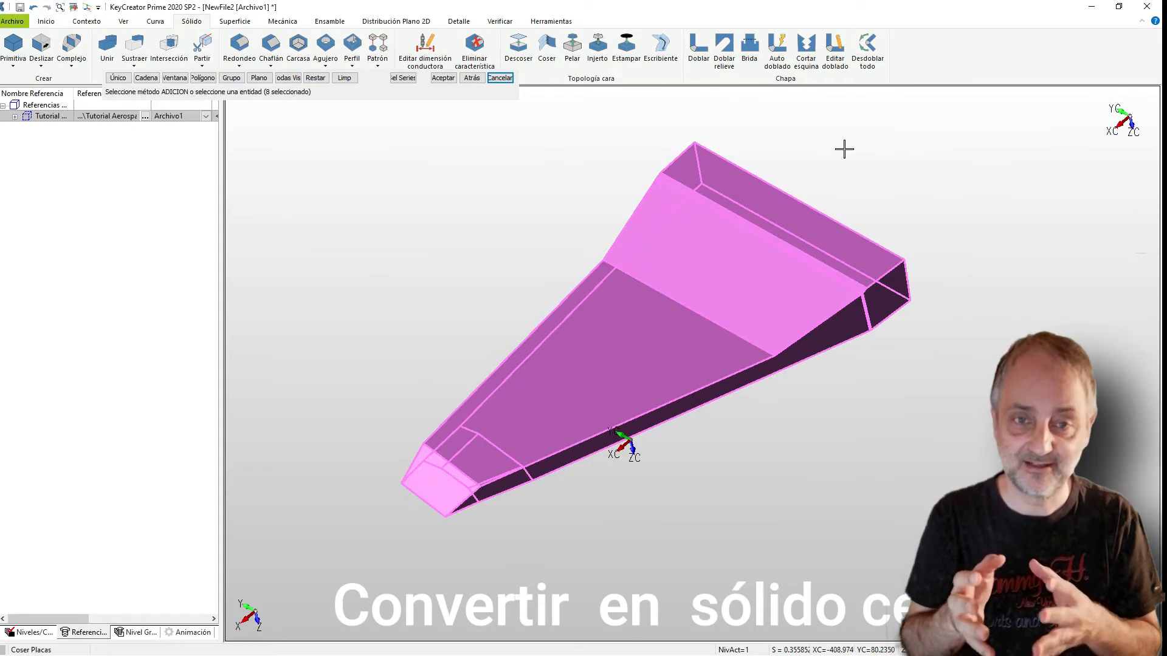
pyautogui.click(443, 78)
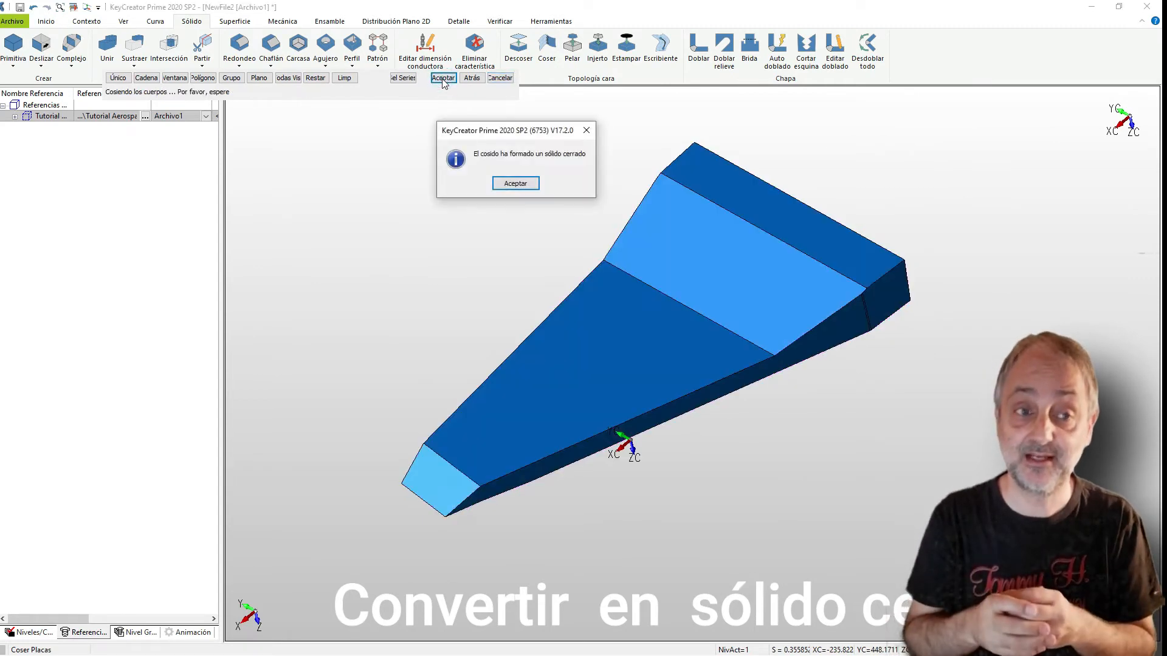
pyautogui.click(515, 183)
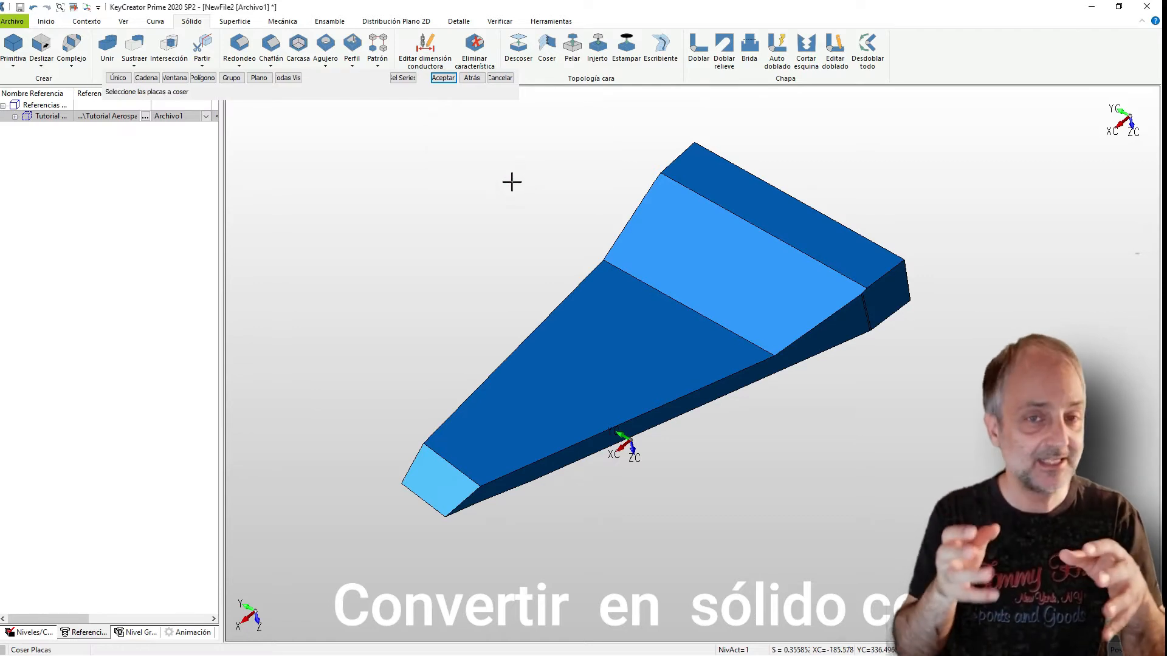
# Show the hidden reference part, examine its wide-end corner radius against the stitched solid, and hide the reference again
pyautogui.scroll(-1, 503, 295)
pyautogui.moveTo(413, 282); pyautogui.dragTo(432, 217, button='middle')
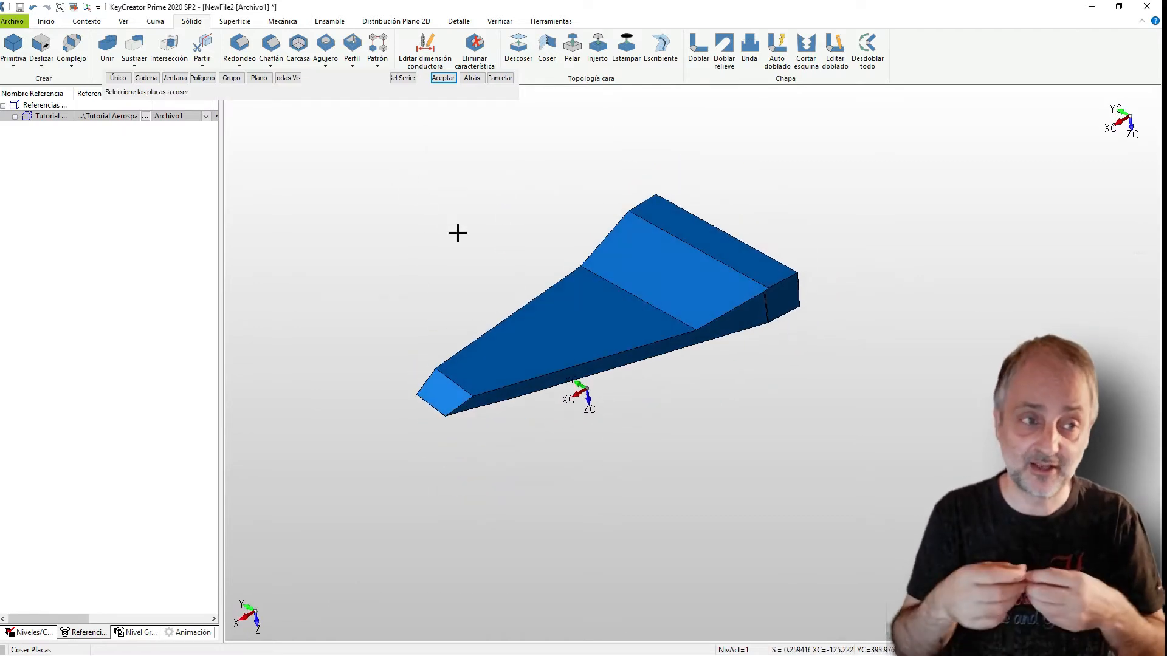
pyautogui.rightClick(47, 120)
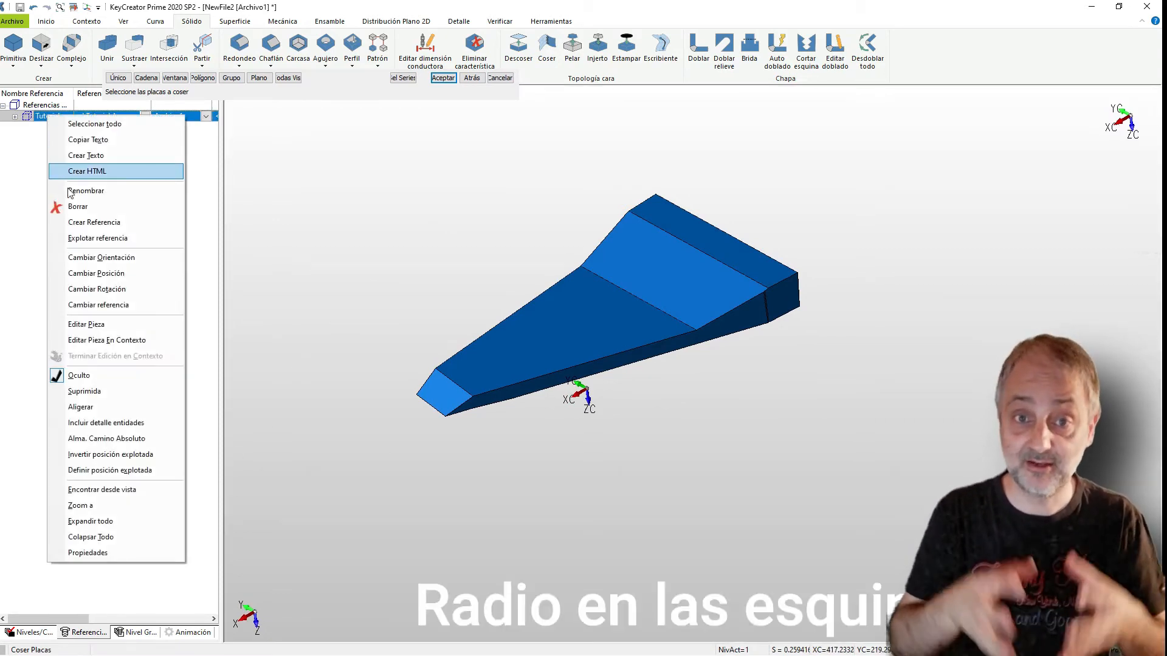
pyautogui.click(108, 374)
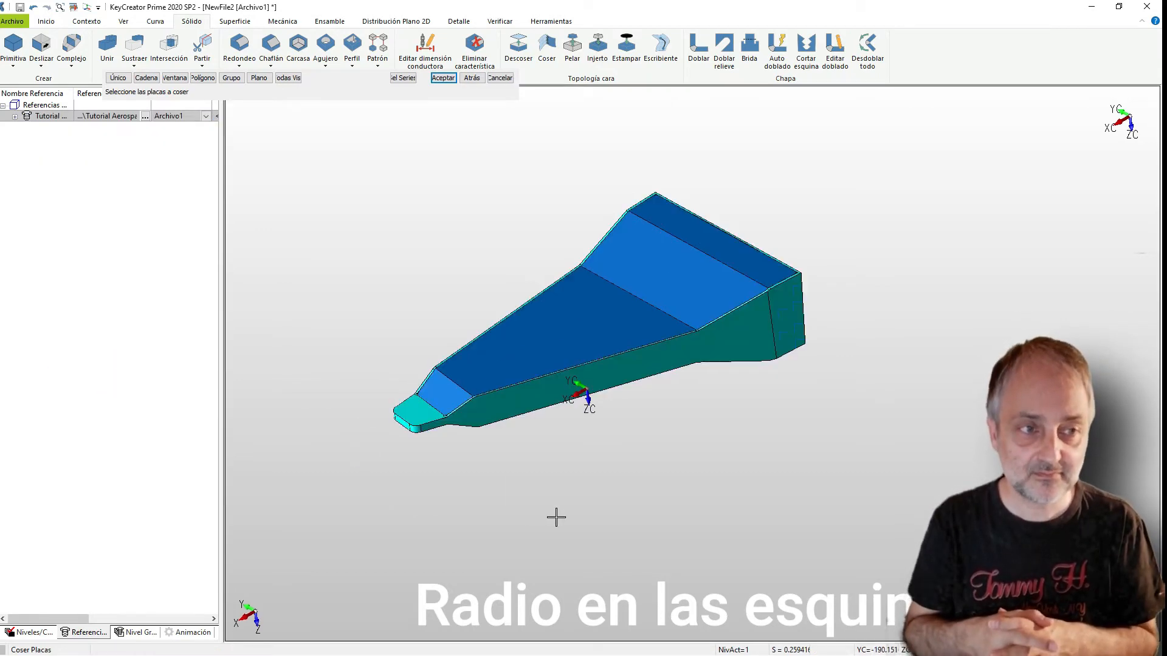
pyautogui.moveTo(552, 516); pyautogui.dragTo(534, 495, button='middle')
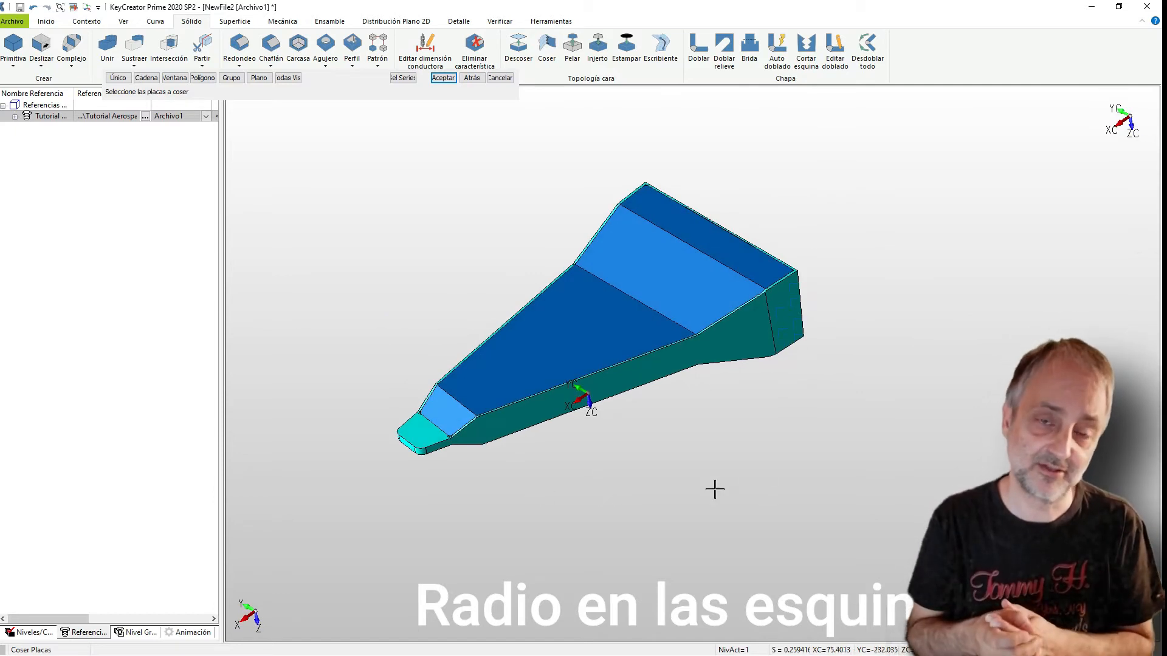
pyautogui.scroll(5, 636, 183)
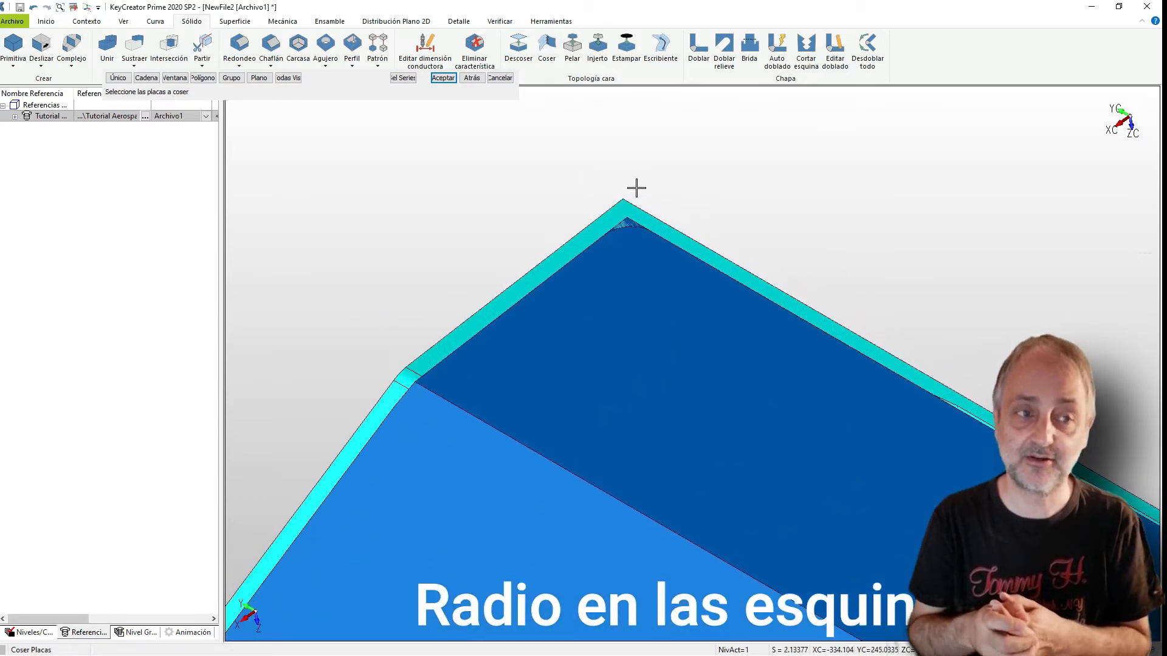
pyautogui.scroll(3, 637, 188)
pyautogui.scroll(-3, 634, 217)
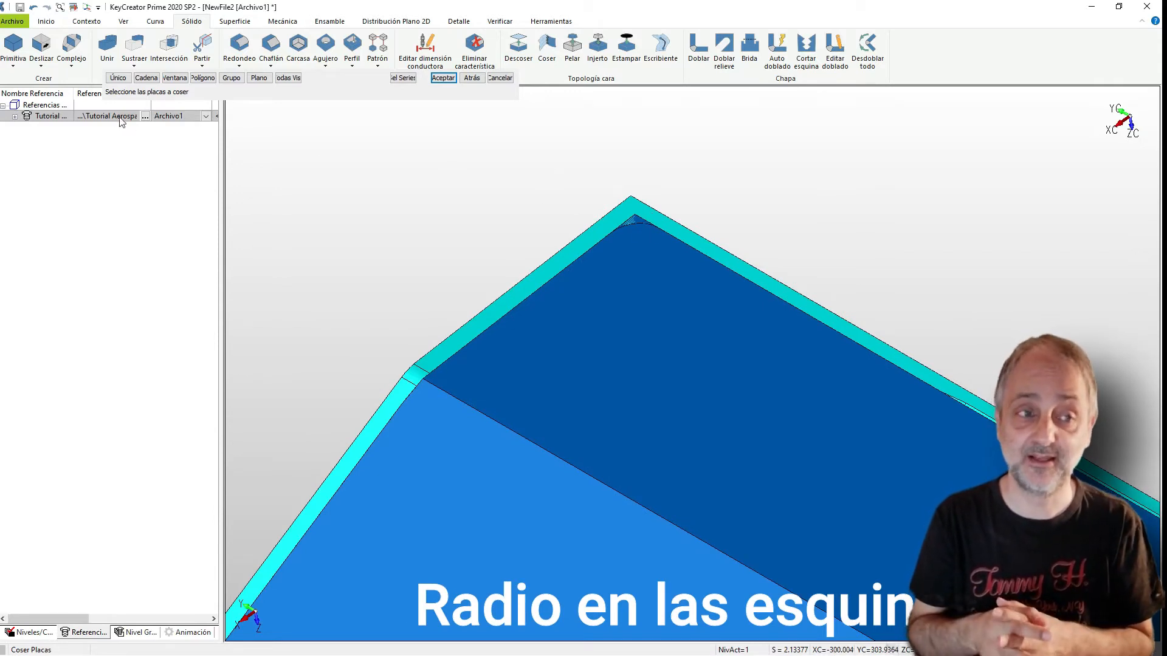
pyautogui.rightClick(96, 119)
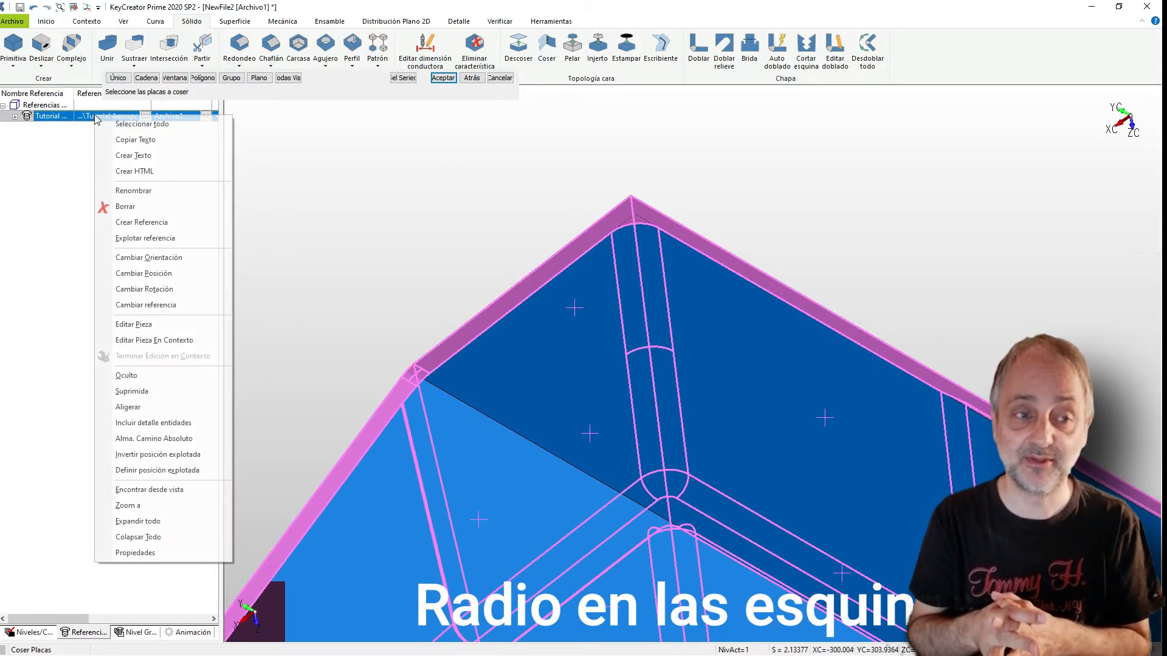
pyautogui.click(132, 375)
# Fillet the two short vertical corner edges at the solid's wide end using single-entity selection and the preset radius
pyautogui.moveTo(430, 208); pyautogui.dragTo(638, 486, button='middle')
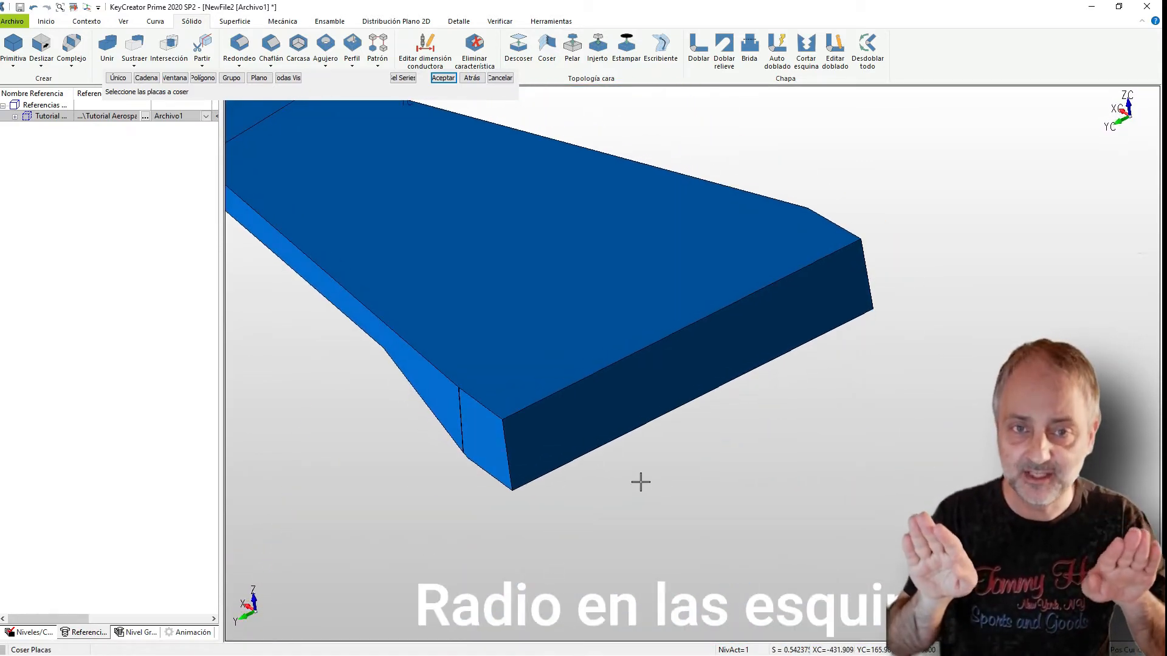
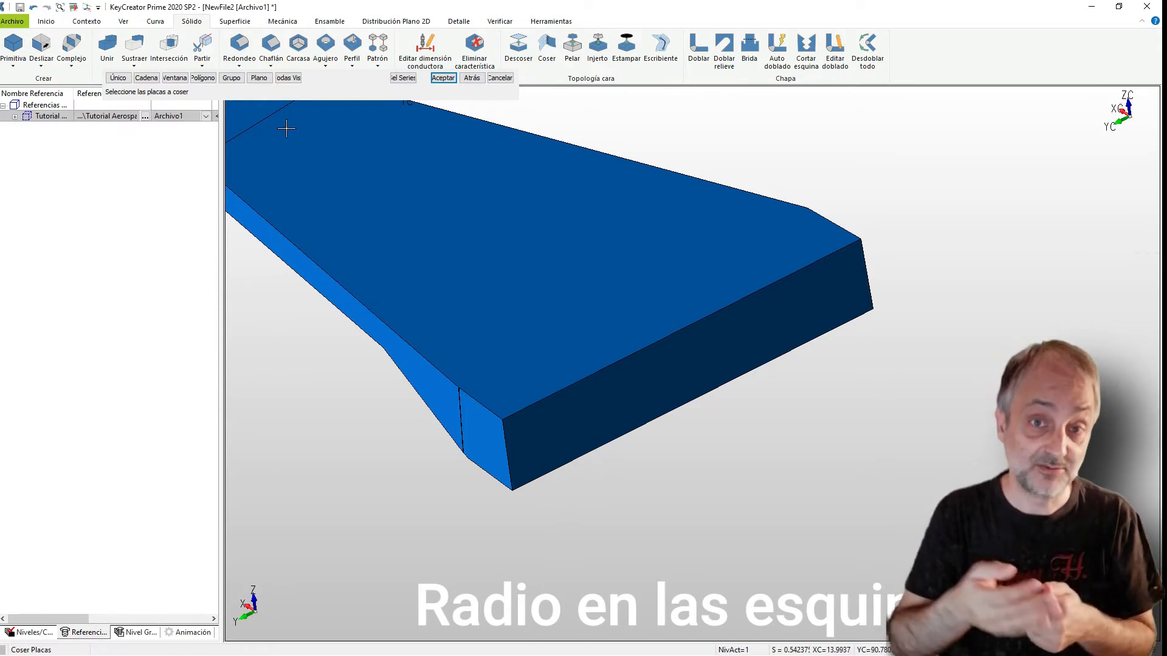
pyautogui.click(240, 46)
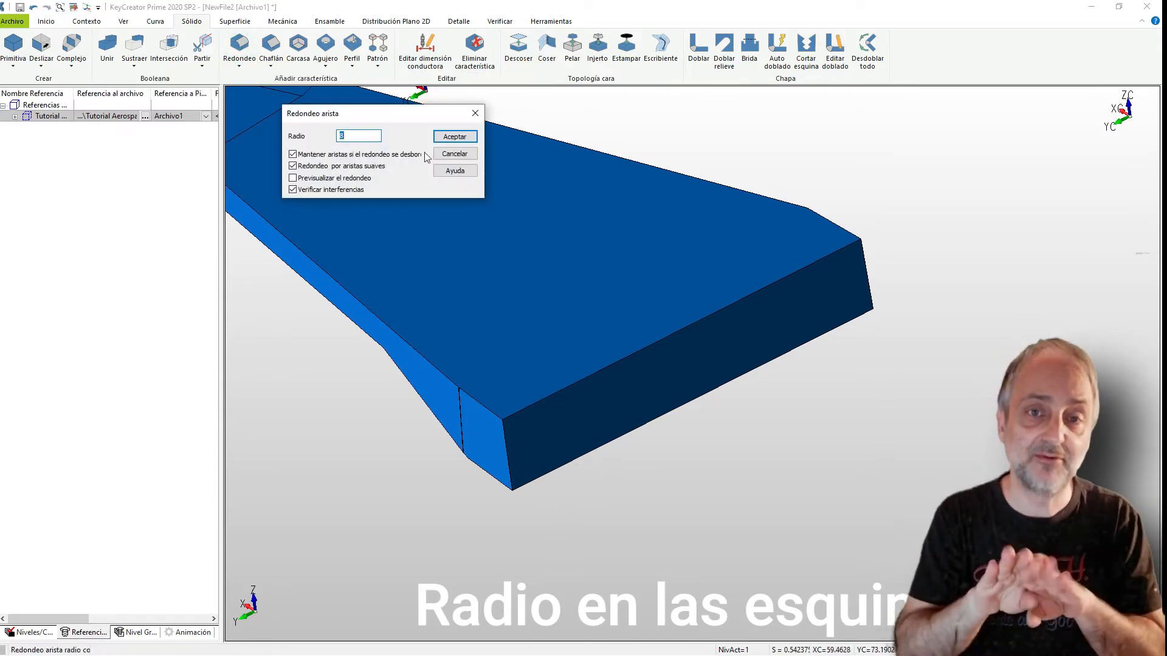
pyautogui.click(448, 139)
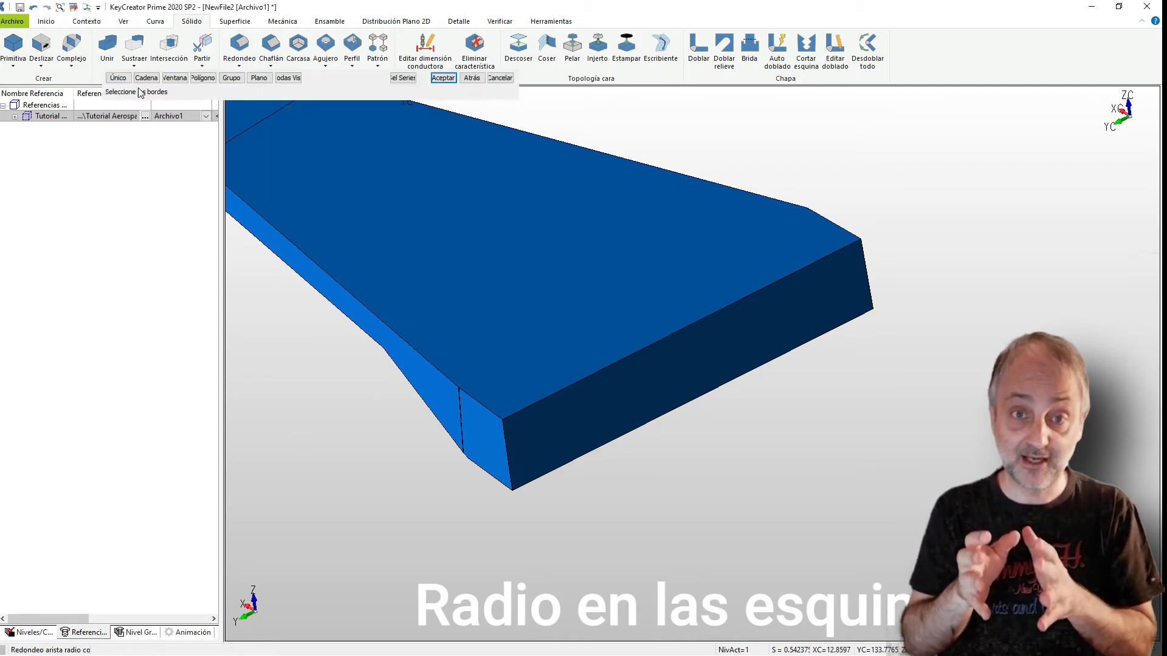
pyautogui.click(117, 79)
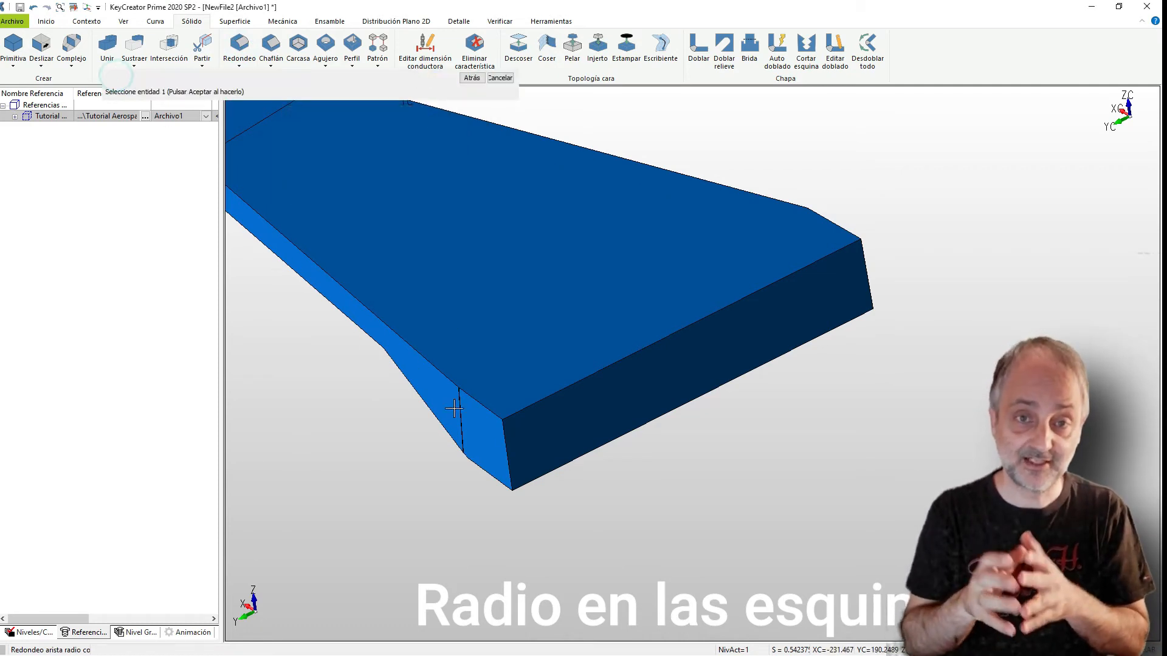
pyautogui.click(500, 432)
pyautogui.click(866, 268)
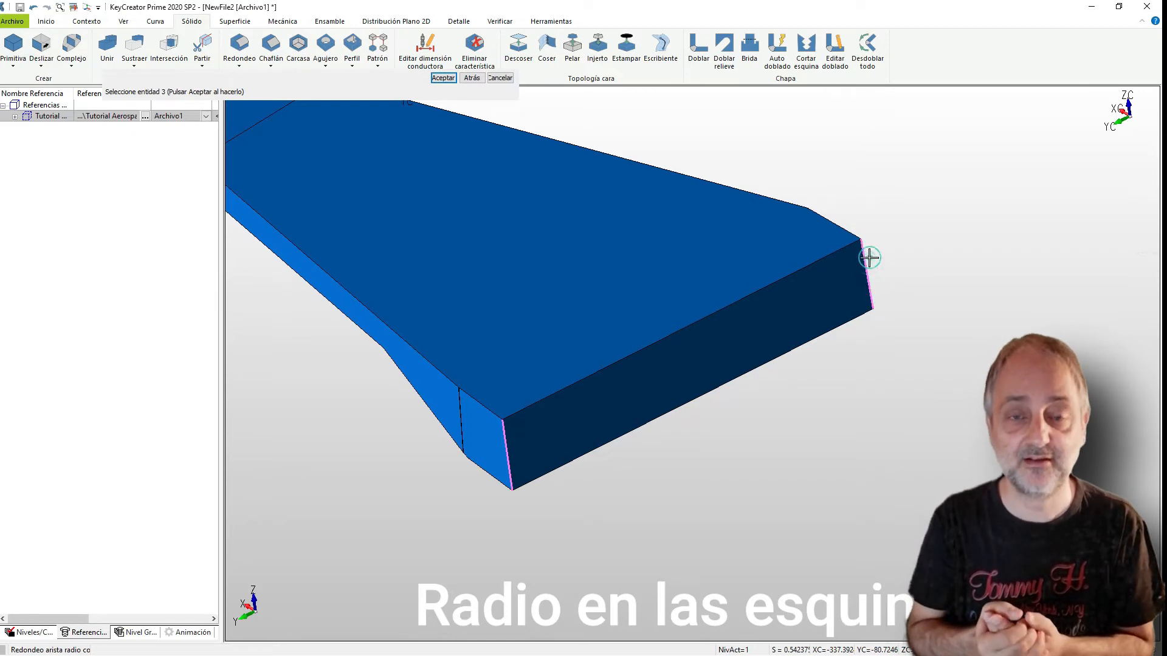
pyautogui.click(442, 79)
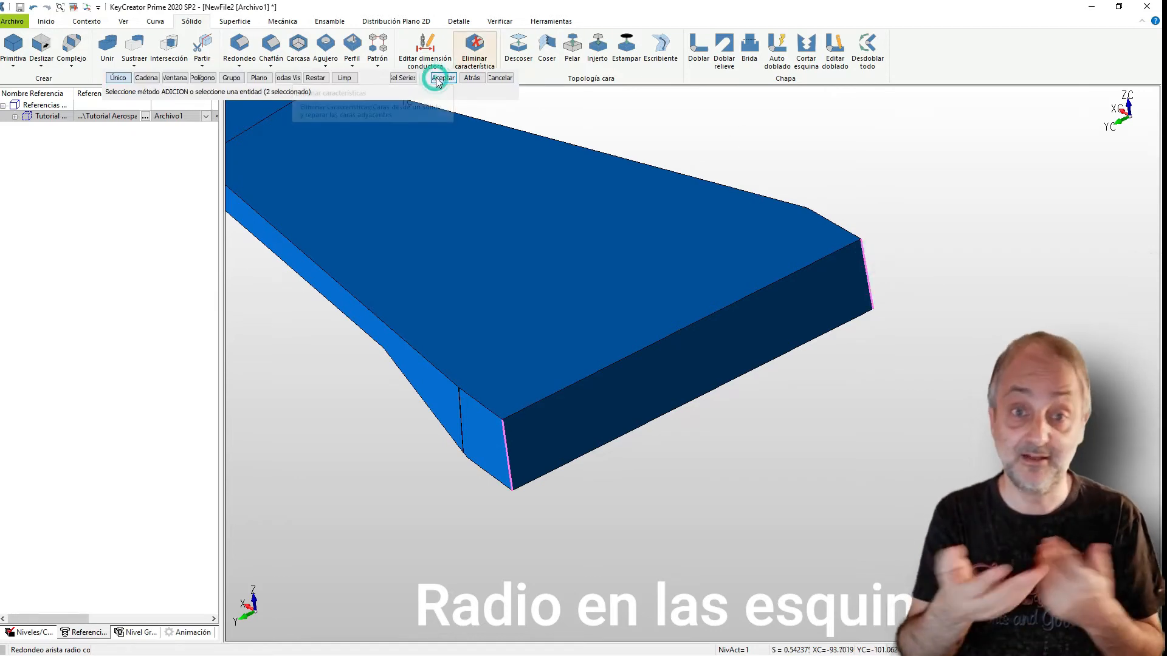
pyautogui.click(443, 78)
pyautogui.scroll(-6, 837, 481)
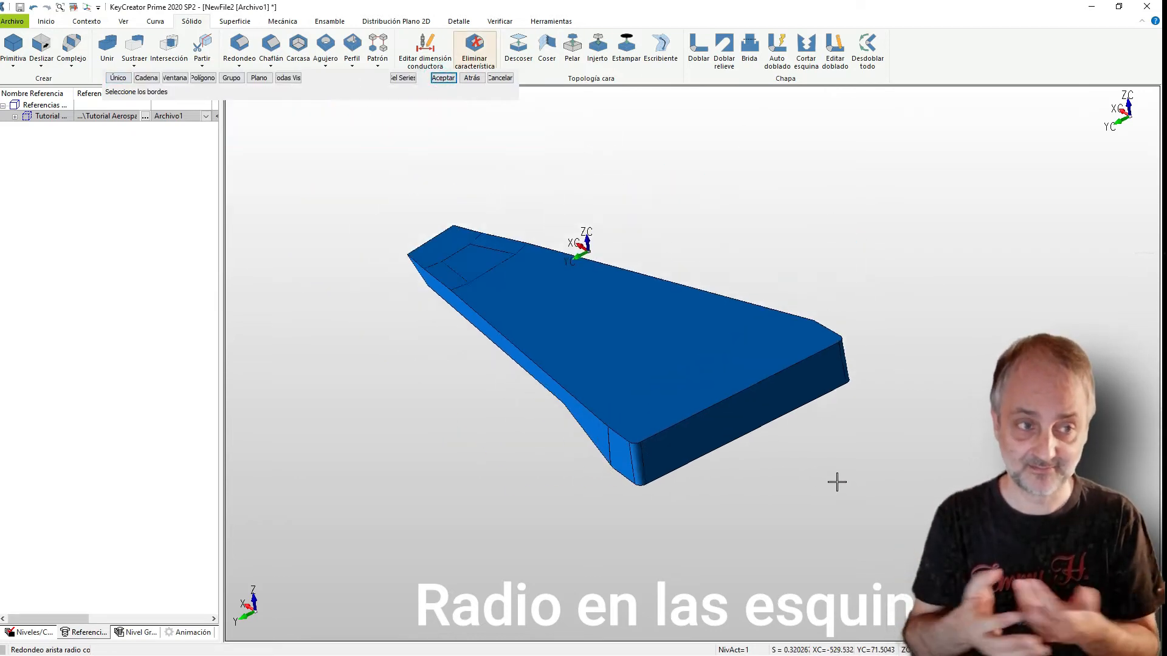
# Remove the central transition face between the two ramp faces at the solid's narrow end with the feature removal command
pyautogui.moveTo(564, 505); pyautogui.dragTo(554, 432, button='middle')
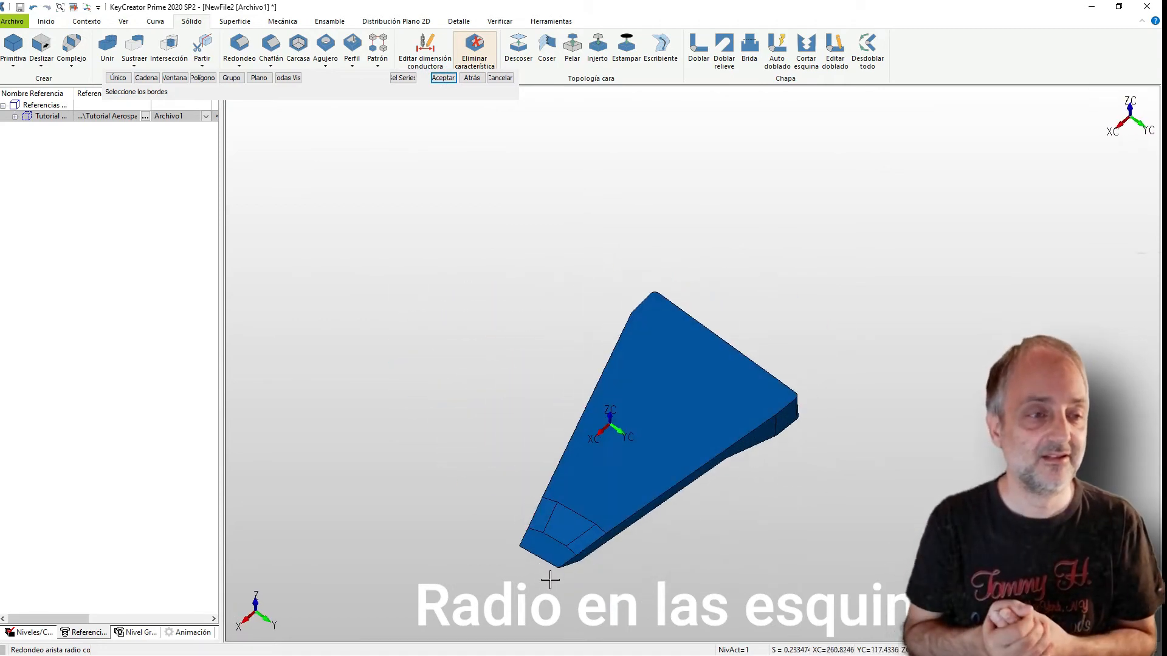
pyautogui.scroll(5, 550, 565)
pyautogui.click(461, 393)
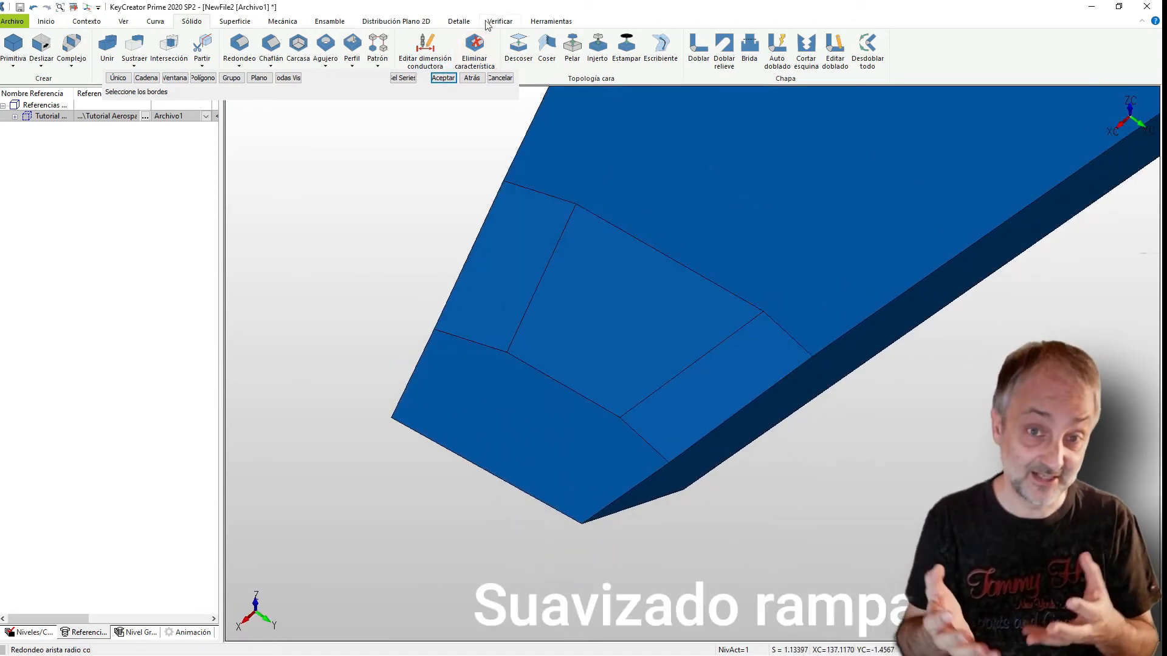
pyautogui.click(471, 46)
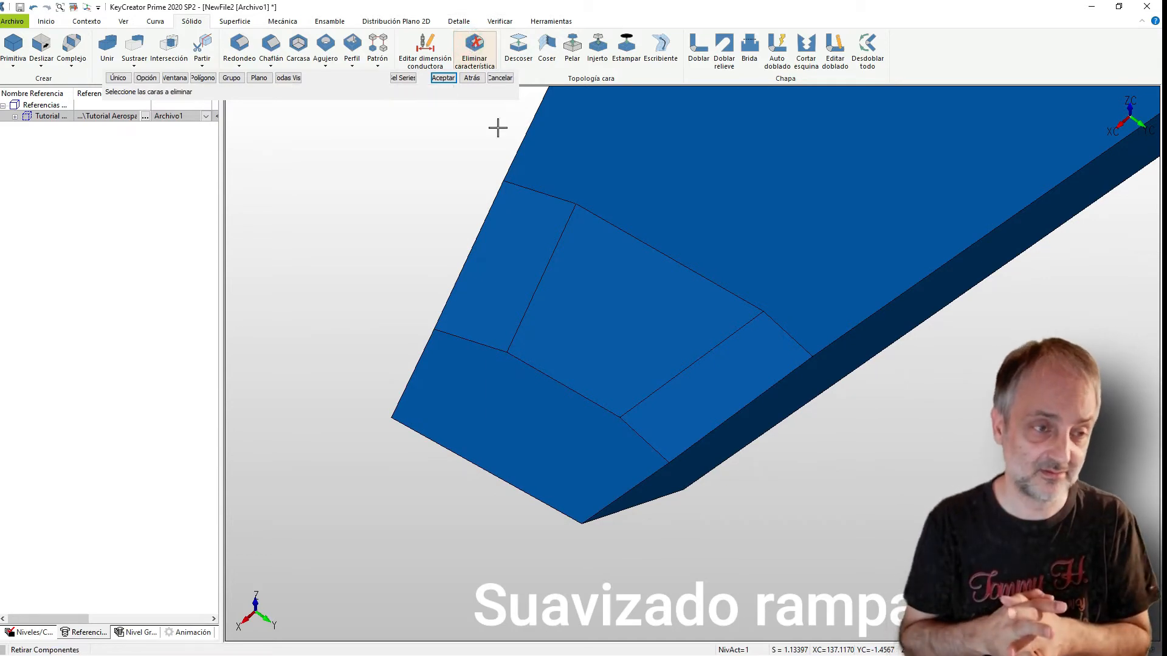
pyautogui.click(607, 320)
pyautogui.click(441, 79)
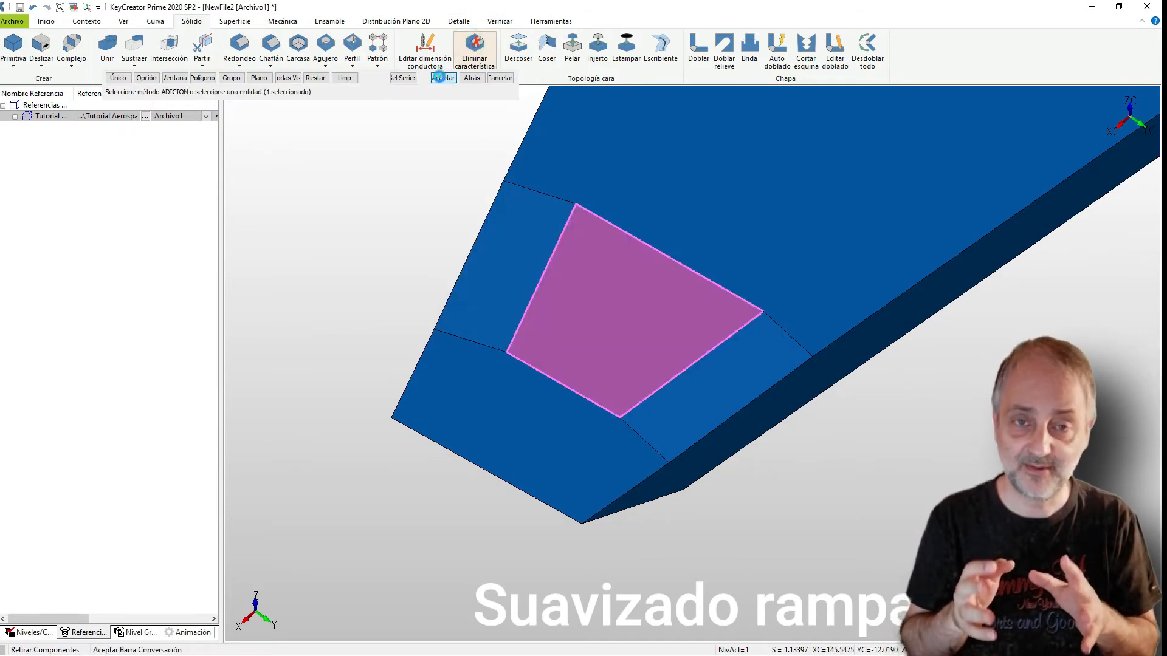
# Fillet the shared edge between the two ramp faces at the narrow end with the preset radius, and end the command
pyautogui.click(239, 45)
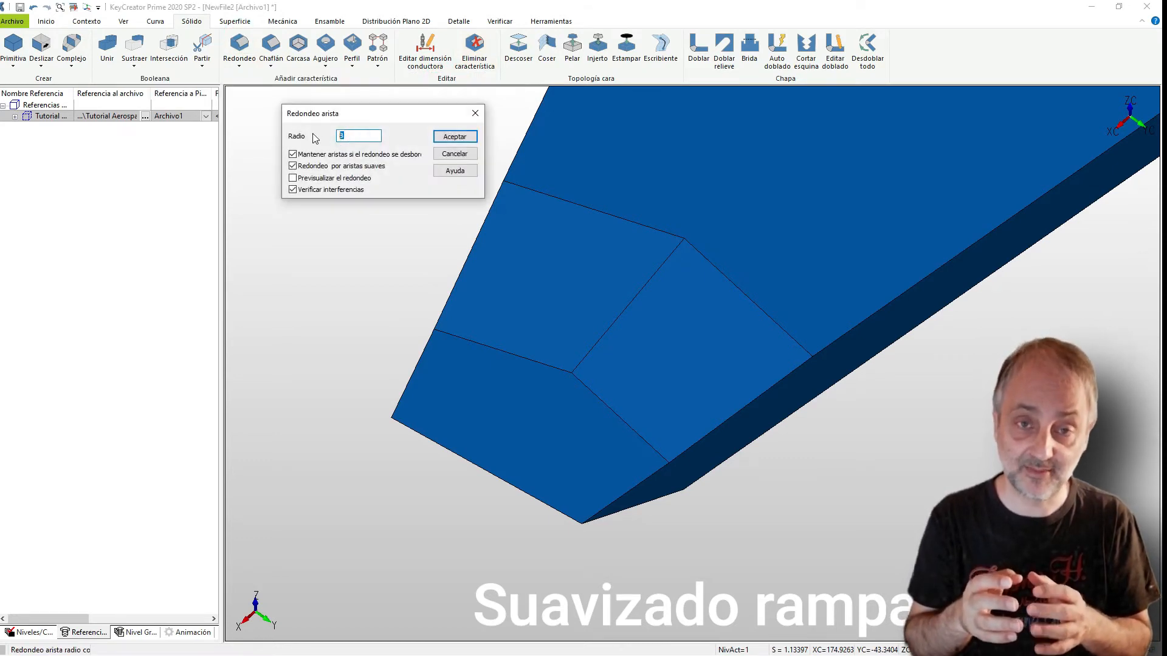
pyautogui.press('Return')
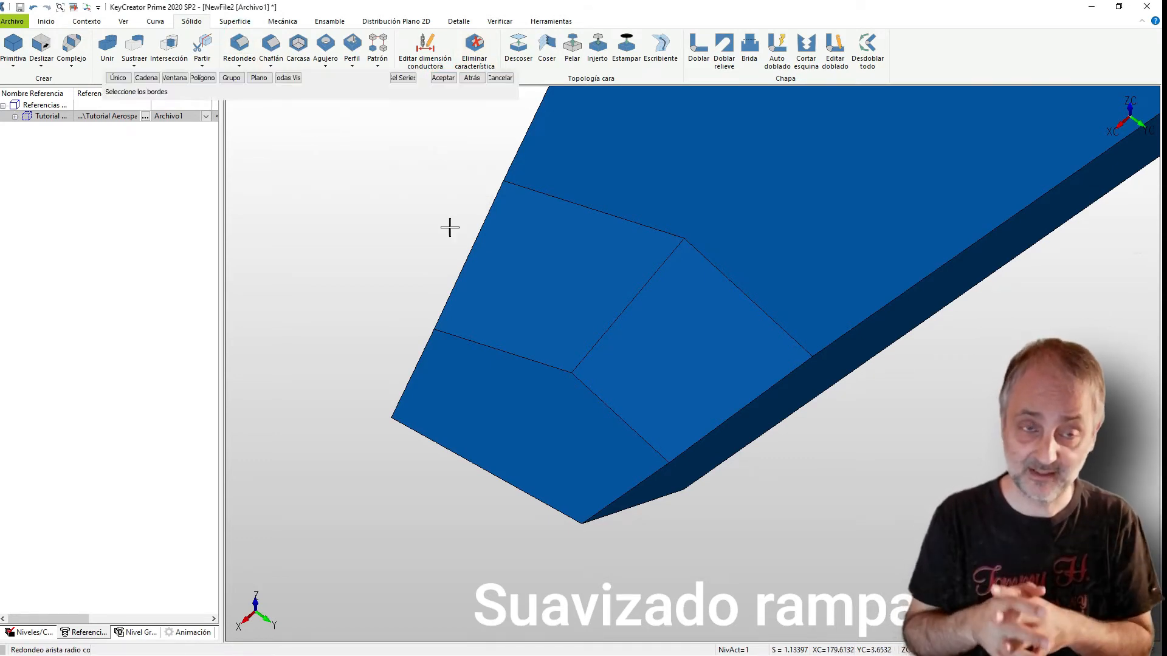
pyautogui.click(610, 325)
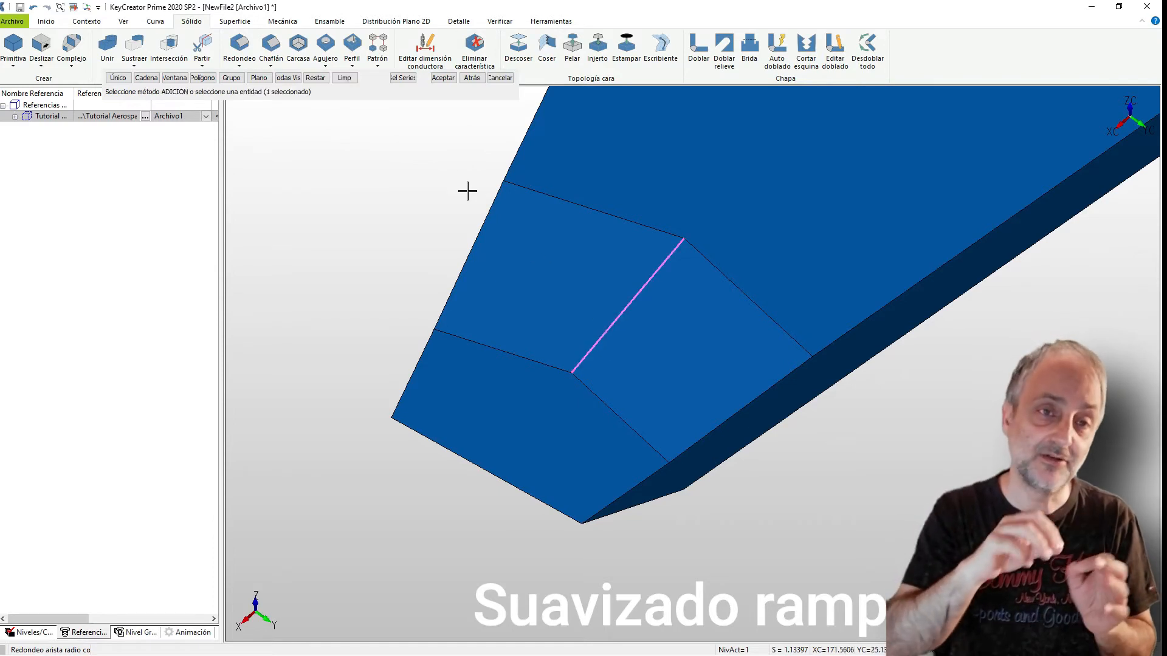
pyautogui.click(442, 78)
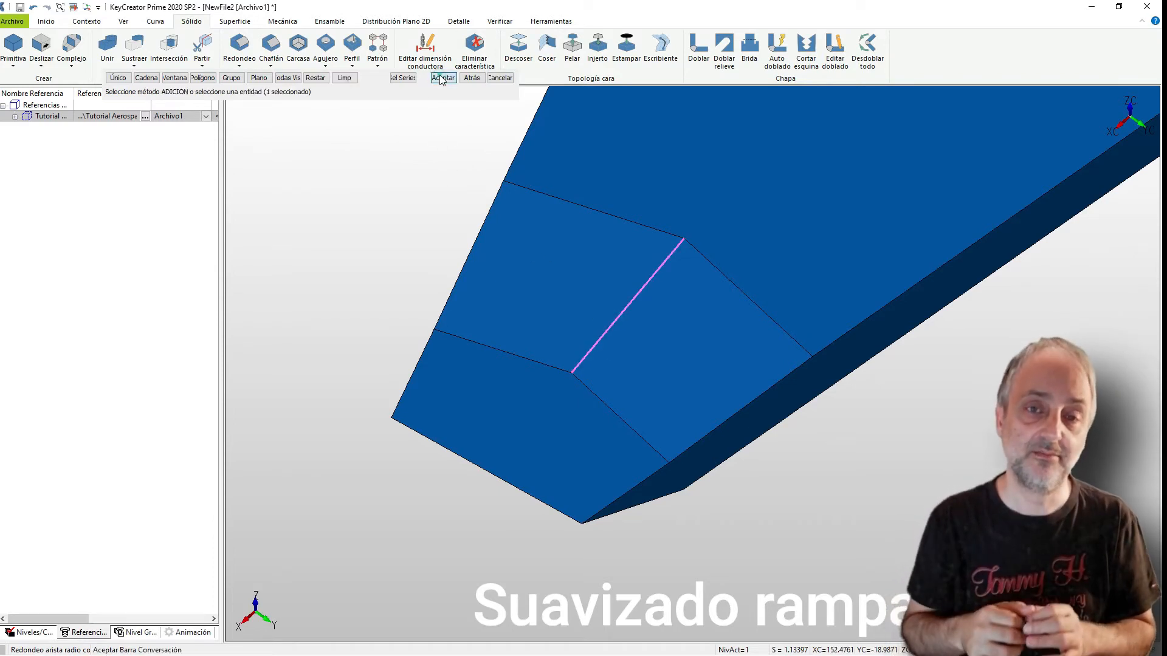
pyautogui.click(471, 78)
pyautogui.scroll(-3, 406, 579)
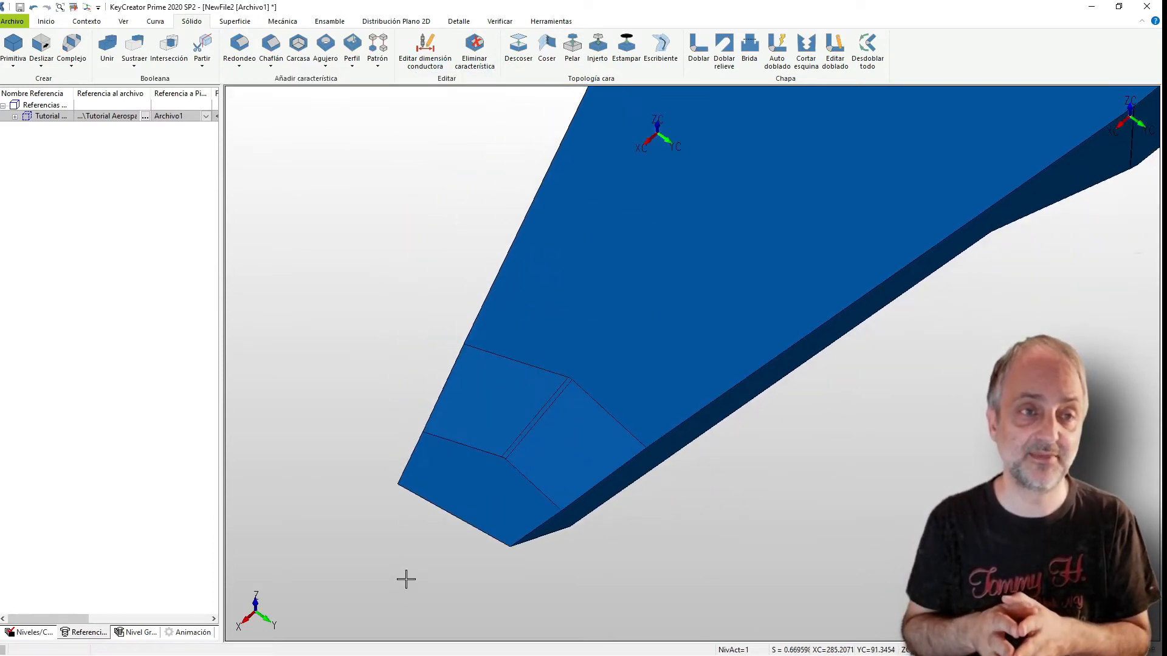
# Start an edge chamfer with the preset length and 45° angle, picking the two narrow-end top edges along the near long side individually
pyautogui.scroll(-3, 406, 580)
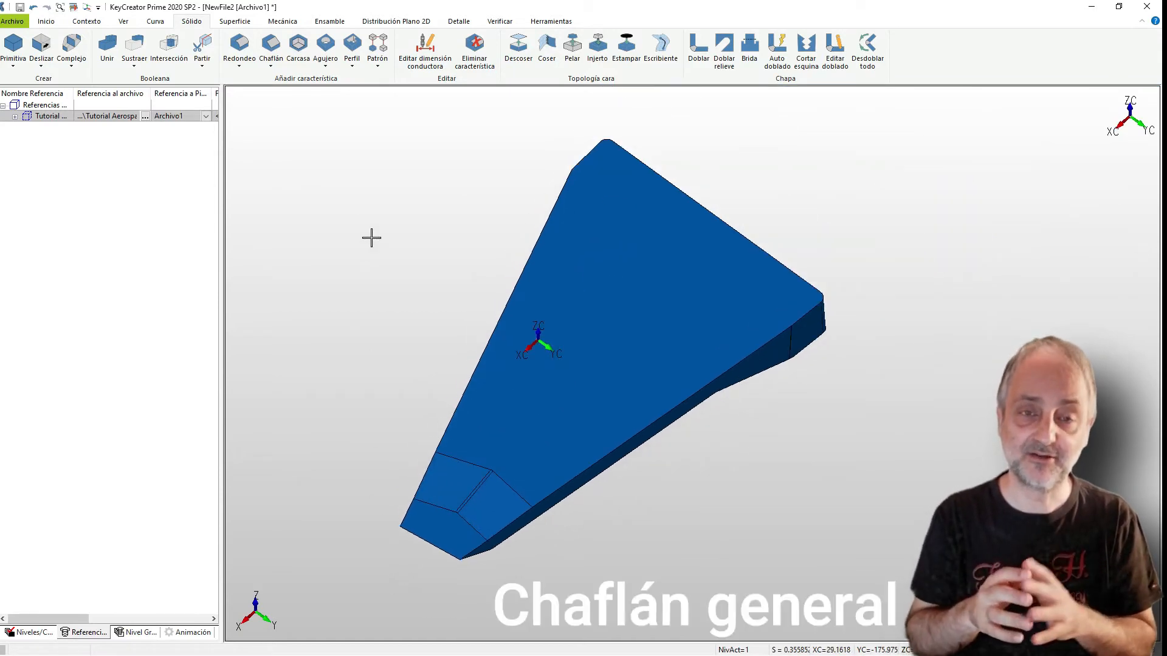
pyautogui.click(271, 48)
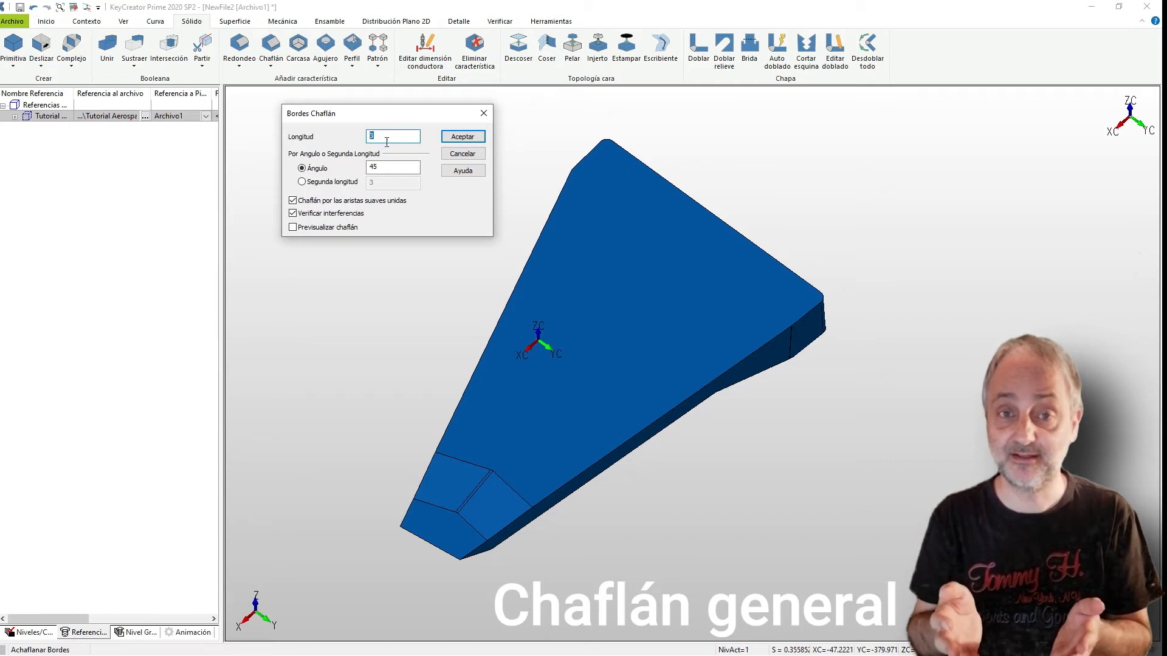
pyautogui.click(450, 138)
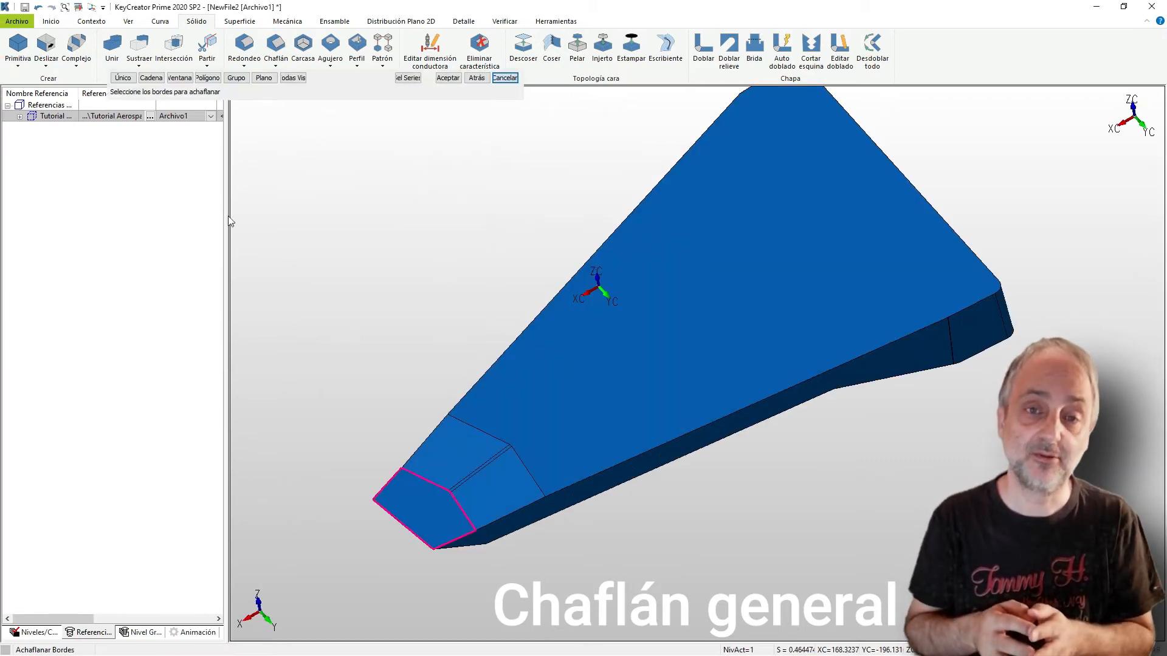
pyautogui.scroll(2, 455, 501)
pyautogui.click(122, 77)
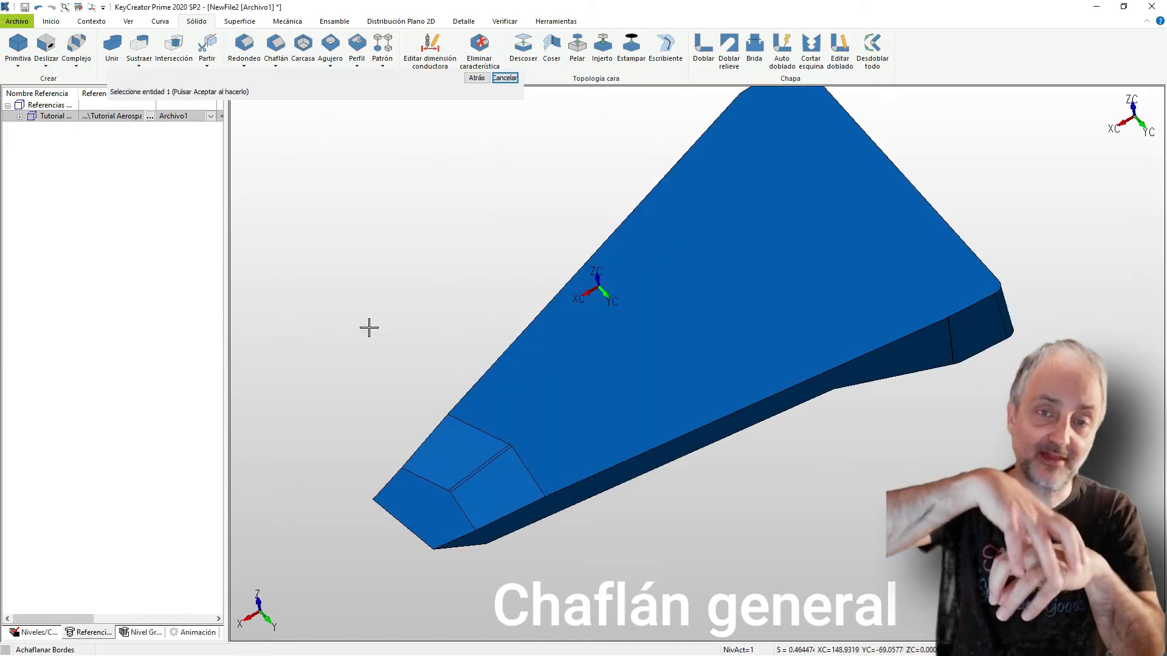
pyautogui.click(464, 539)
pyautogui.click(578, 490)
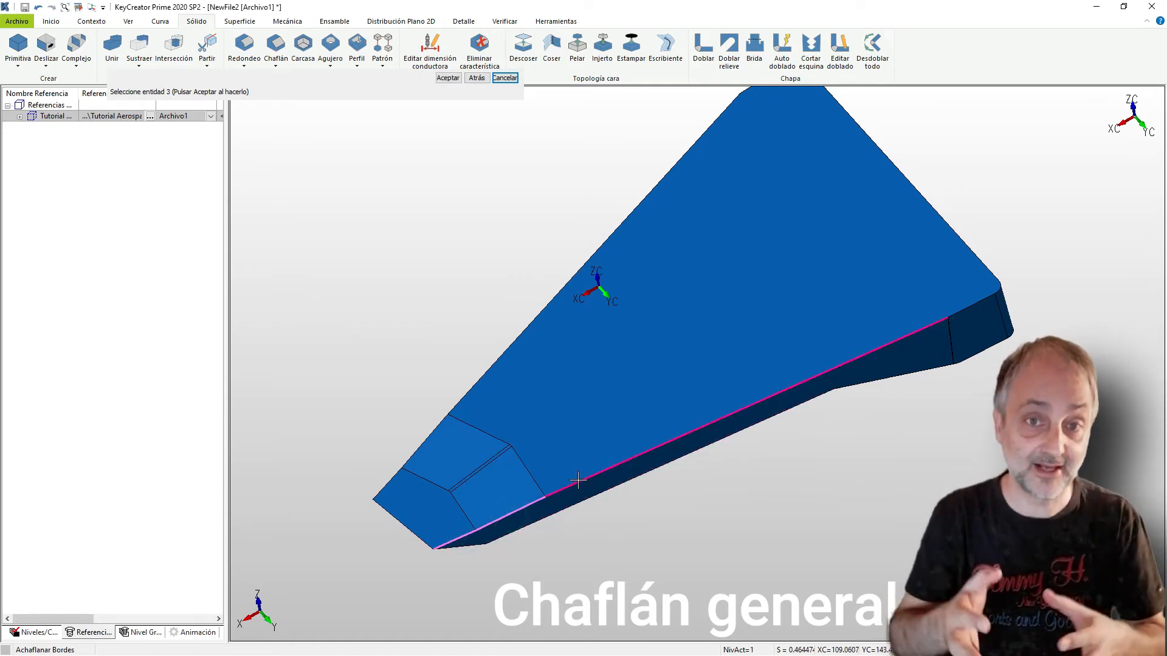
# Add the tiny transition edge, the adjoining rounded-corner edges and the wide end's long top edge to the chamfer selection
pyautogui.scroll(3, 1006, 278)
pyautogui.scroll(3, 1000, 274)
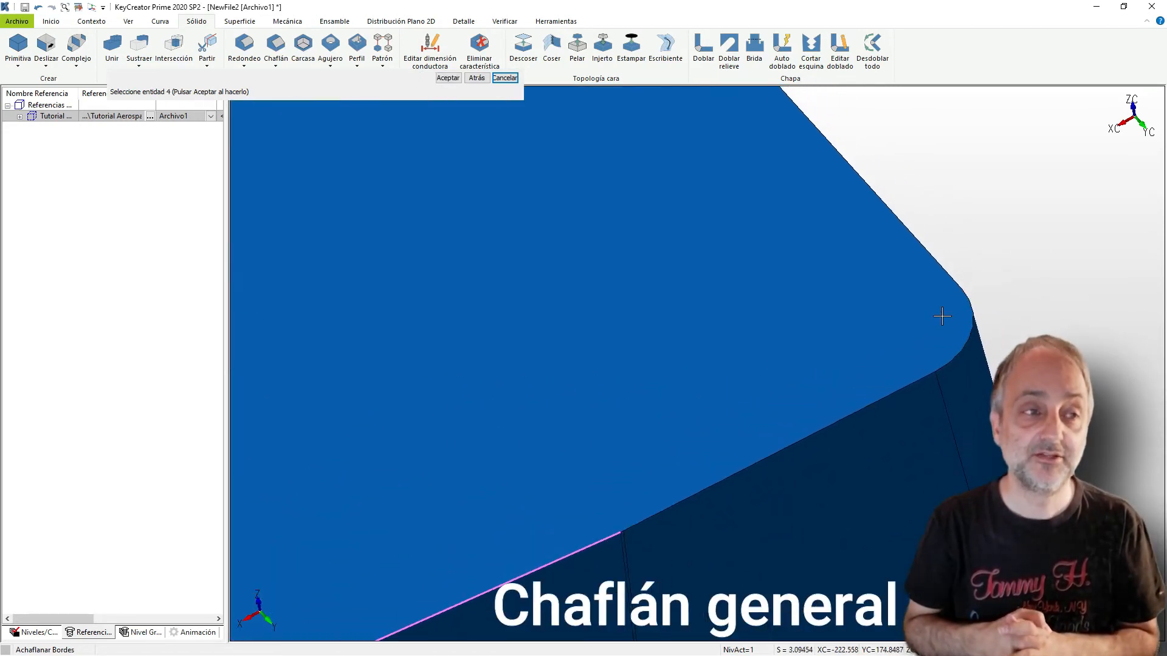
pyautogui.scroll(5, 628, 517)
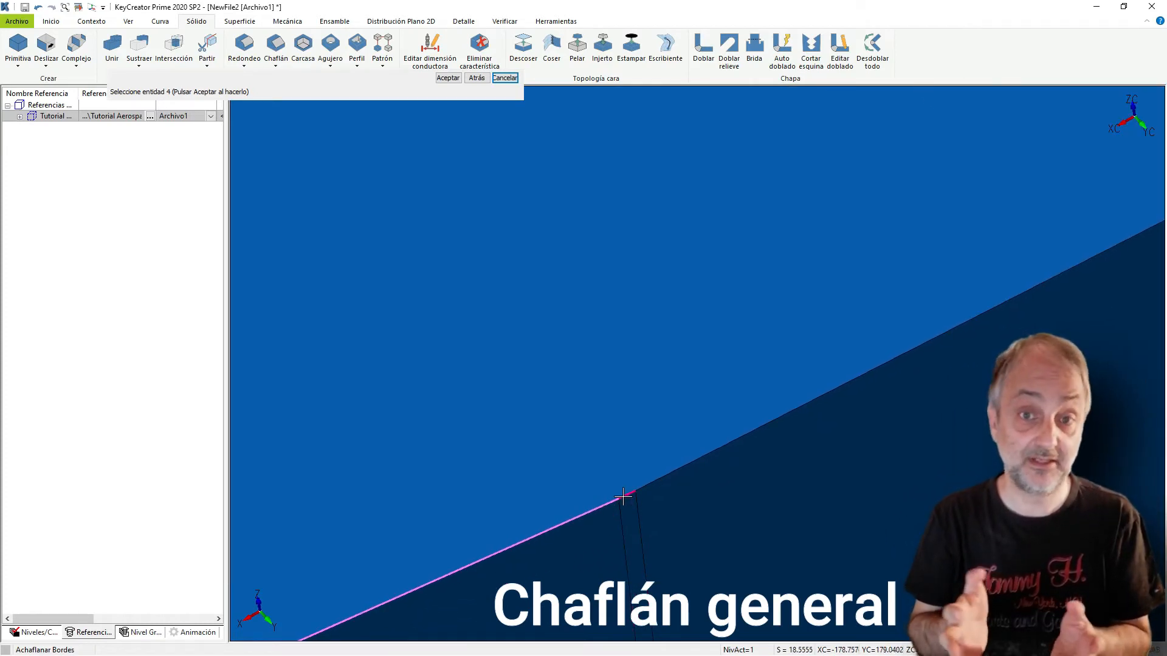
pyautogui.click(627, 494)
pyautogui.click(651, 485)
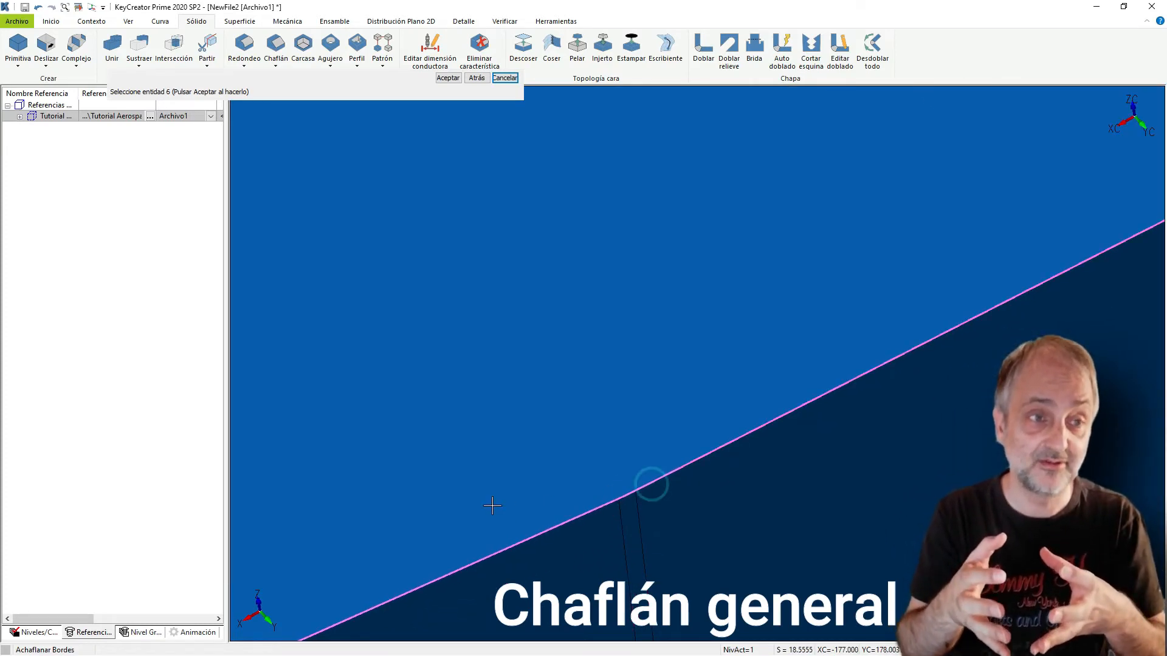
pyautogui.scroll(-4, 477, 515)
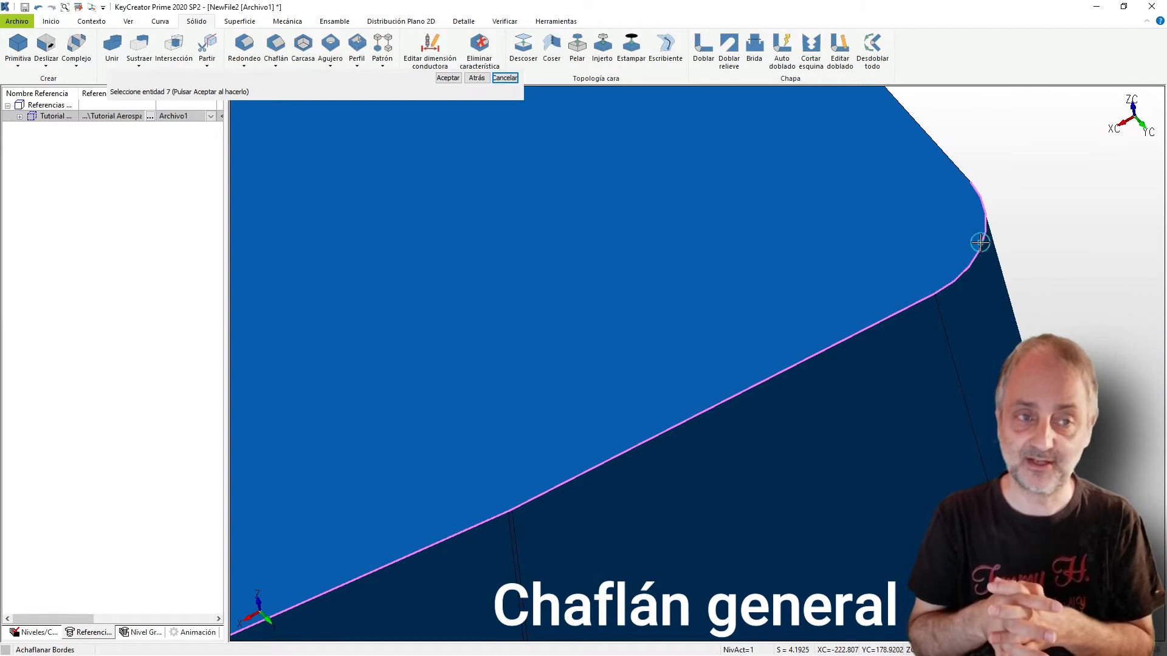
pyautogui.click(903, 113)
pyautogui.click(905, 115)
pyautogui.scroll(-8, 961, 359)
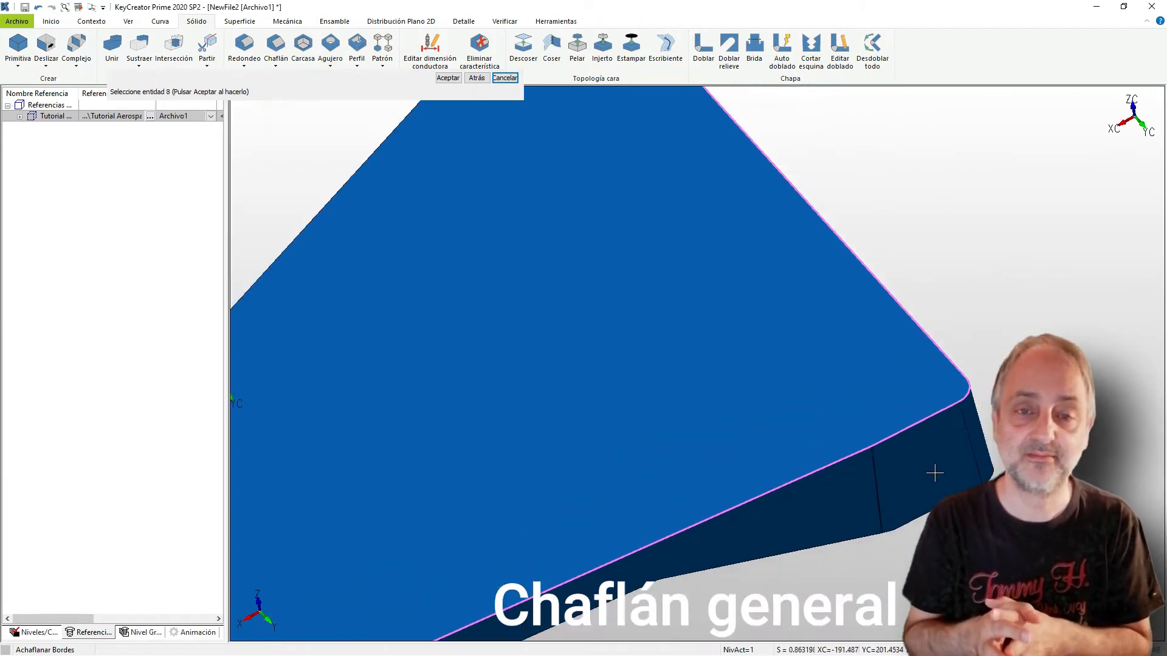
# Add the far wide-end corner arc, the slanted edge, the small arc and the far long side's top edge to the chamfer selection
pyautogui.scroll(2, 684, 113)
pyautogui.scroll(2, 671, 93)
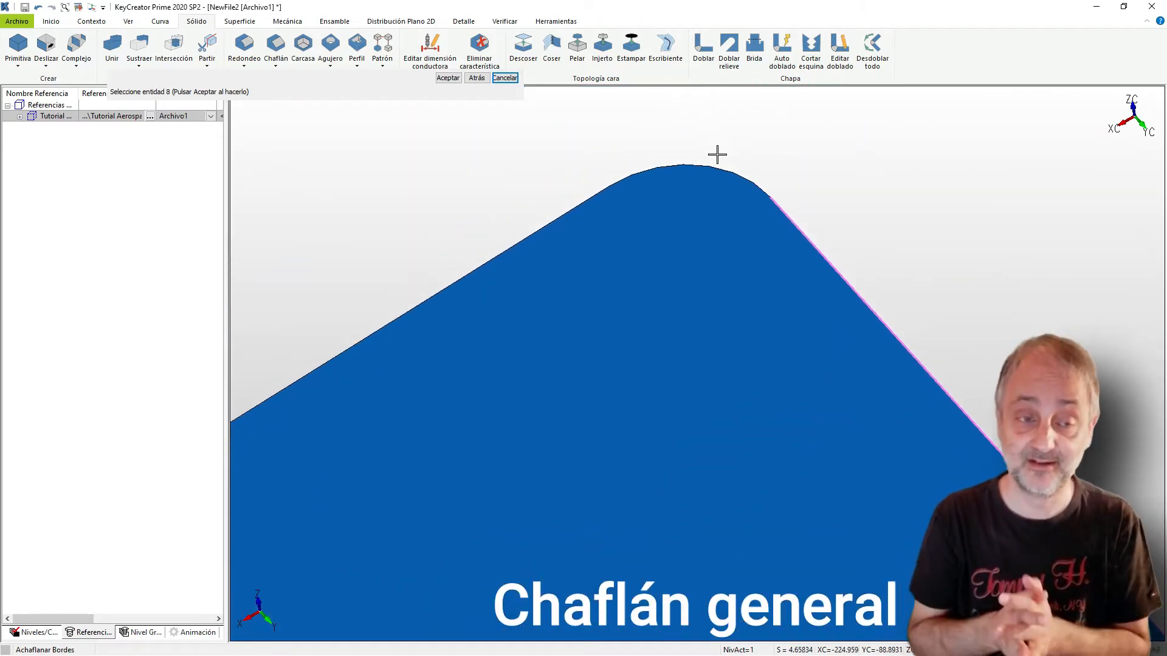
pyautogui.click(717, 160)
pyautogui.click(571, 208)
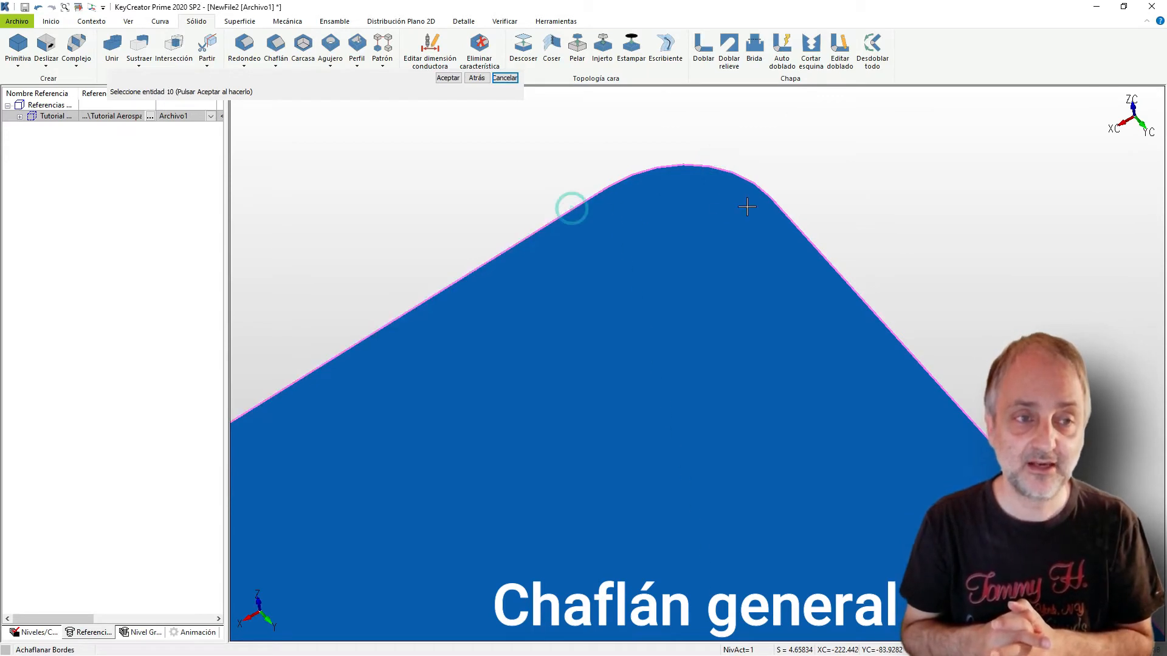
pyautogui.scroll(-3, 830, 195)
pyautogui.scroll(4, 577, 328)
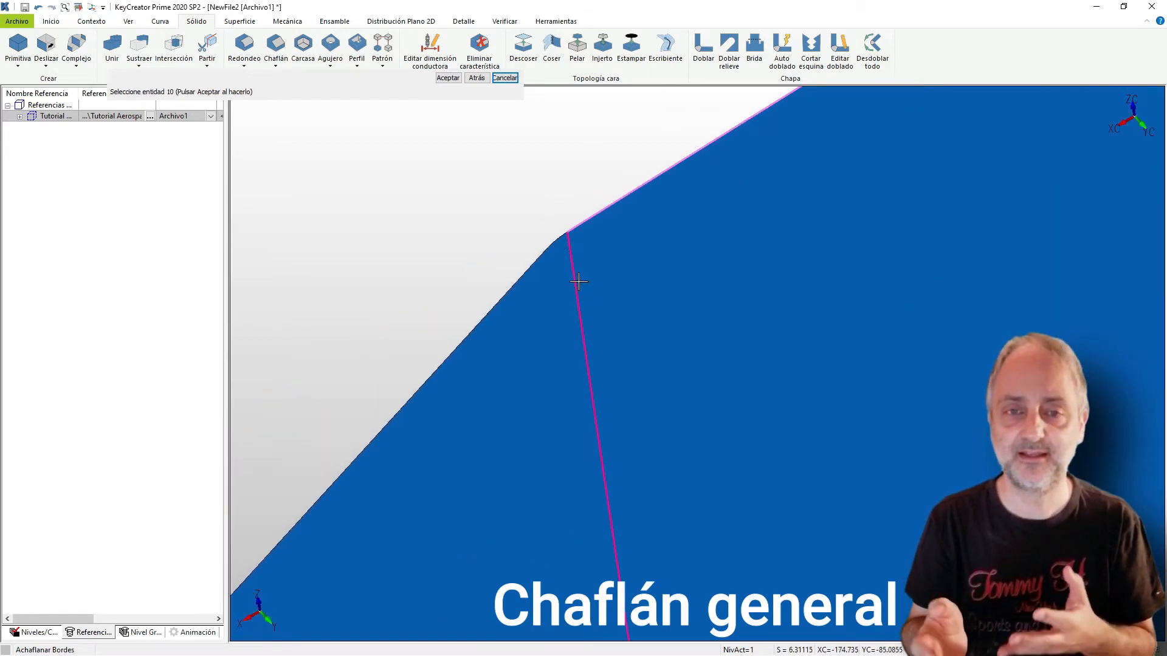
pyautogui.click(554, 237)
pyautogui.click(515, 279)
pyautogui.scroll(-9, 729, 214)
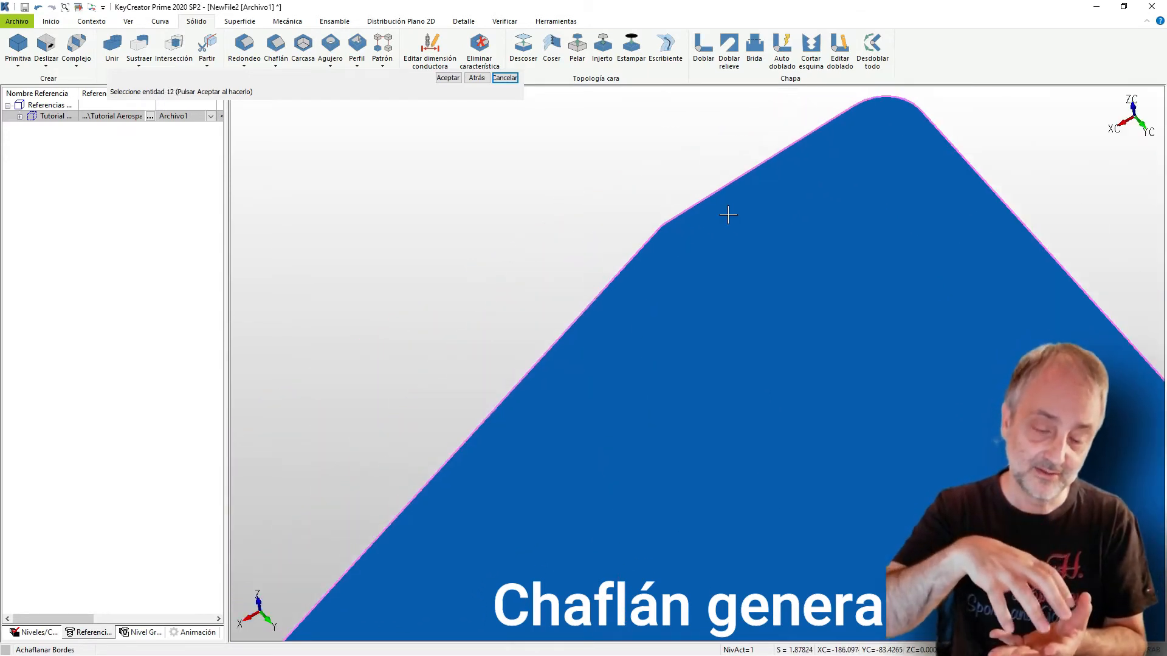
# Add the far side's ramp and tip edges at the narrow end and apply the chamfer to all selected edges
pyautogui.scroll(5, 495, 443)
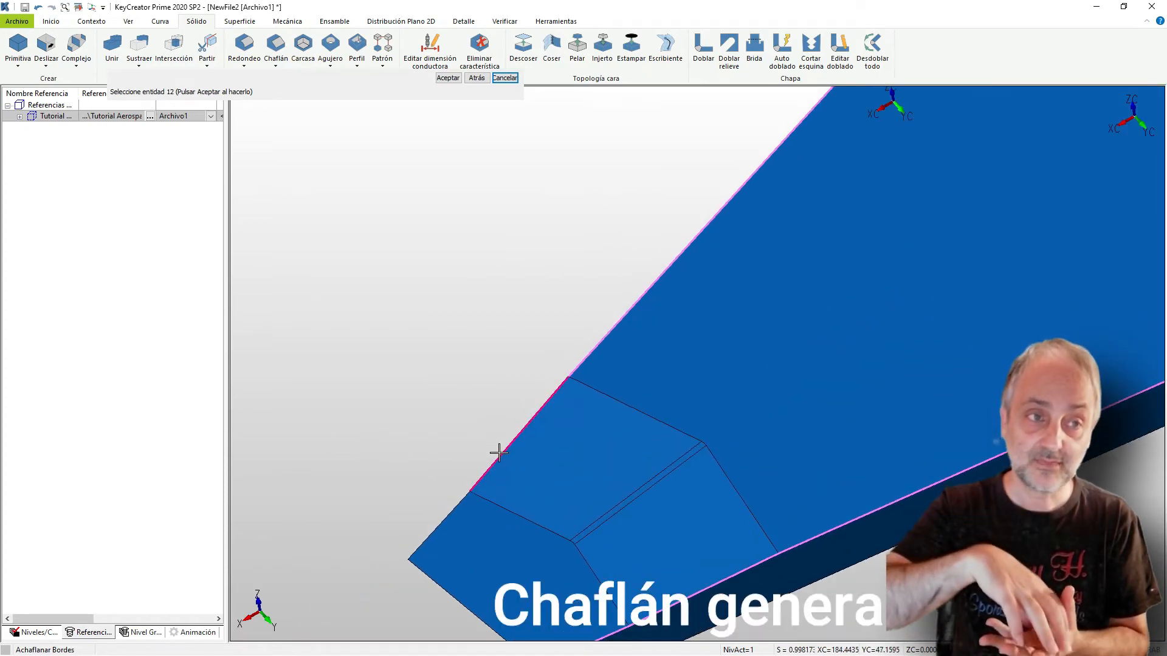
pyautogui.click(466, 490)
pyautogui.click(455, 505)
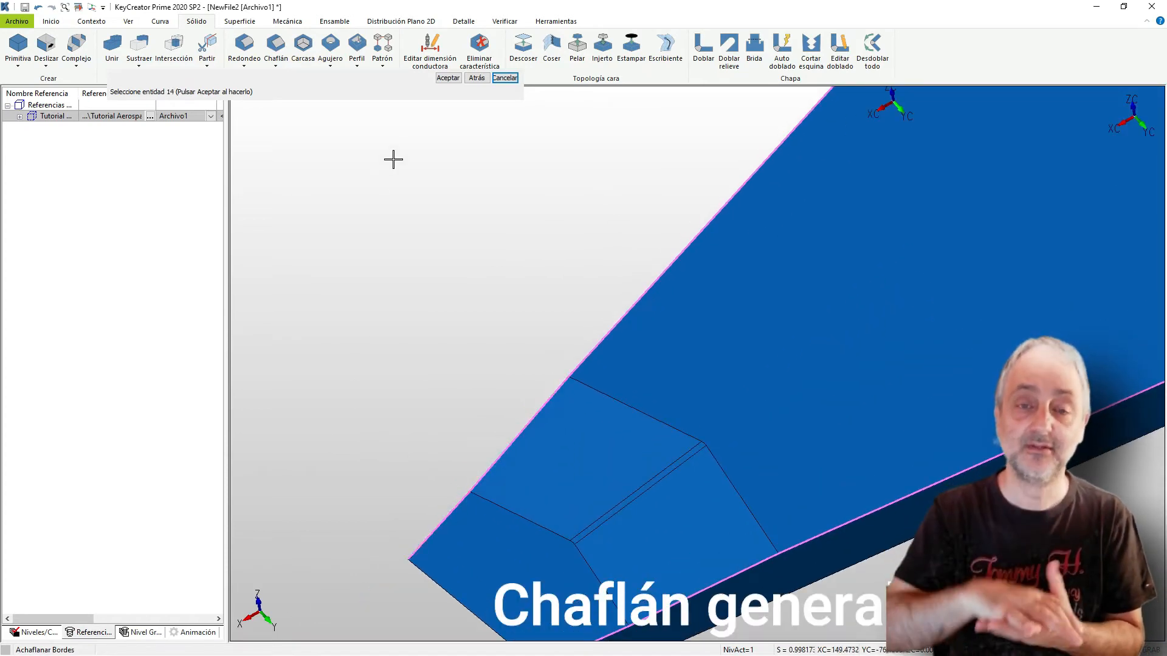
pyautogui.click(448, 79)
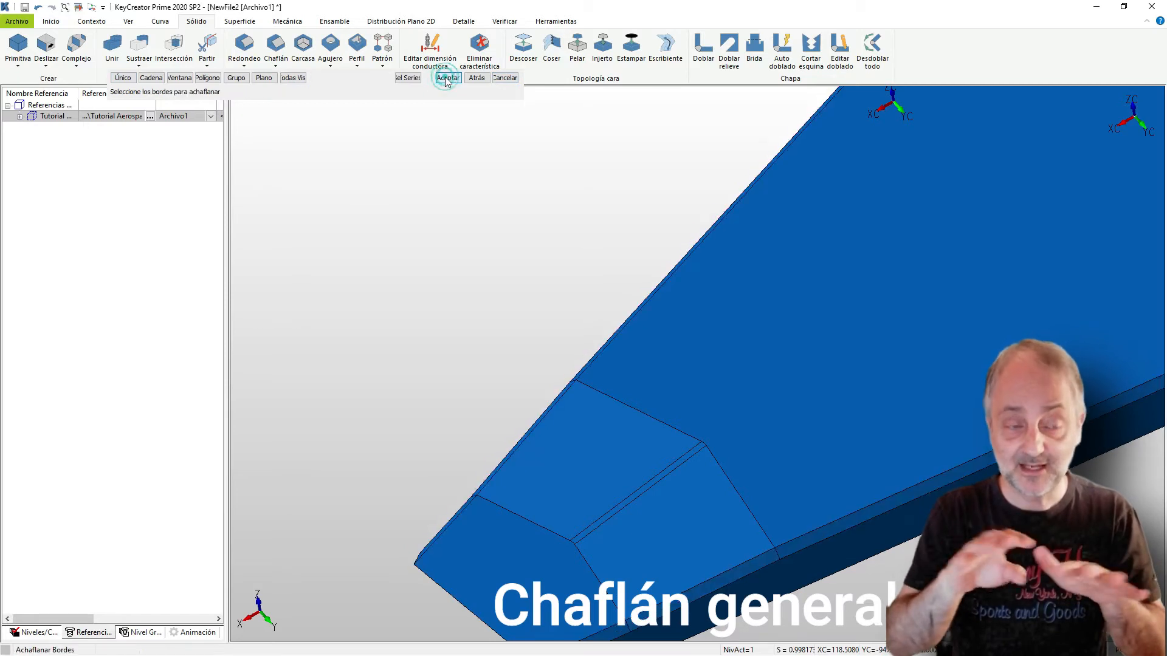
# Show the hidden reference part together with the chamfered solid
pyautogui.scroll(-10, 505, 399)
pyautogui.scroll(-2, 620, 344)
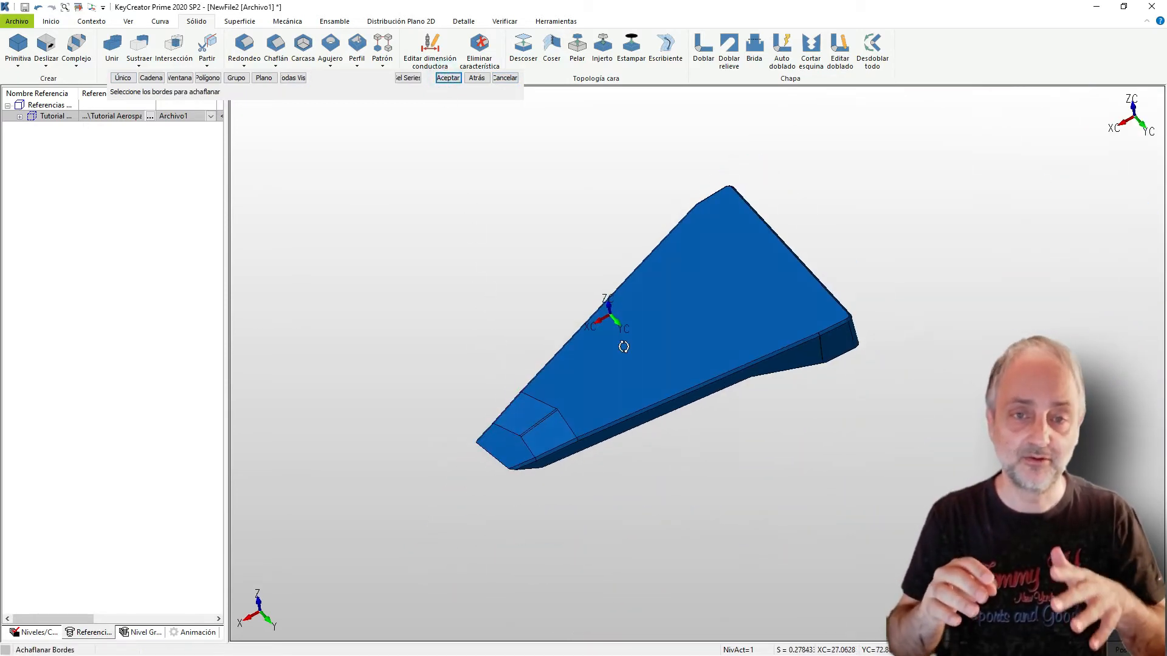
pyautogui.moveTo(609, 297)
pyautogui.mouseDown(button='middle')
pyautogui.moveTo(631, 317)
pyautogui.moveTo(614, 319)
pyautogui.mouseUp(button='middle')
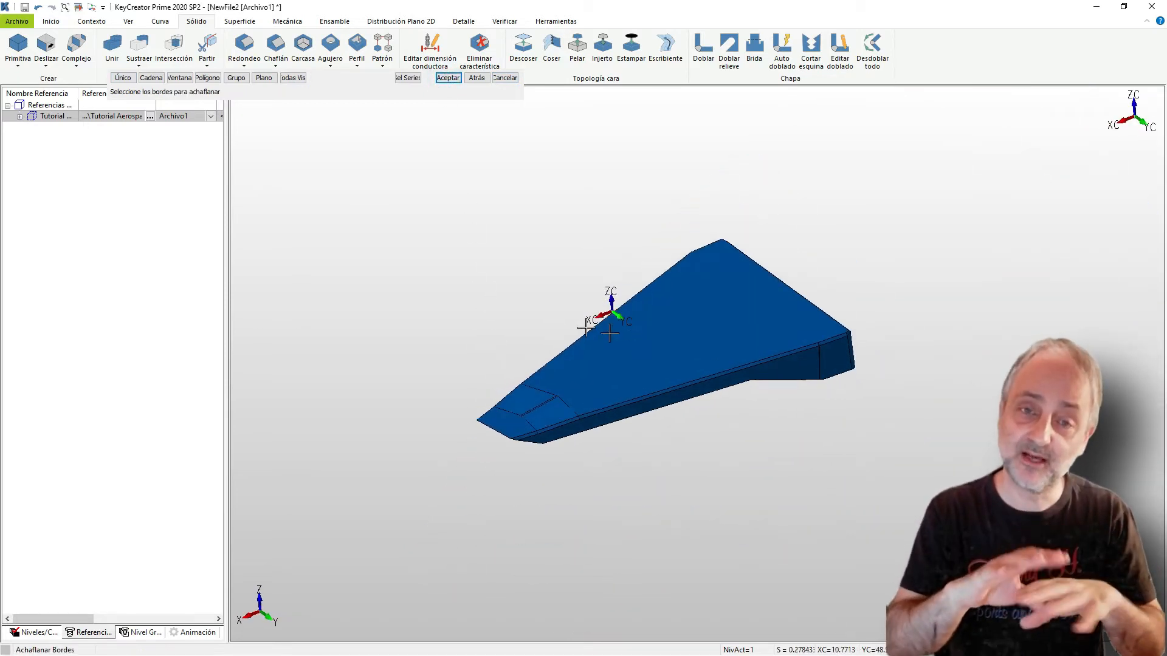
pyautogui.rightClick(53, 117)
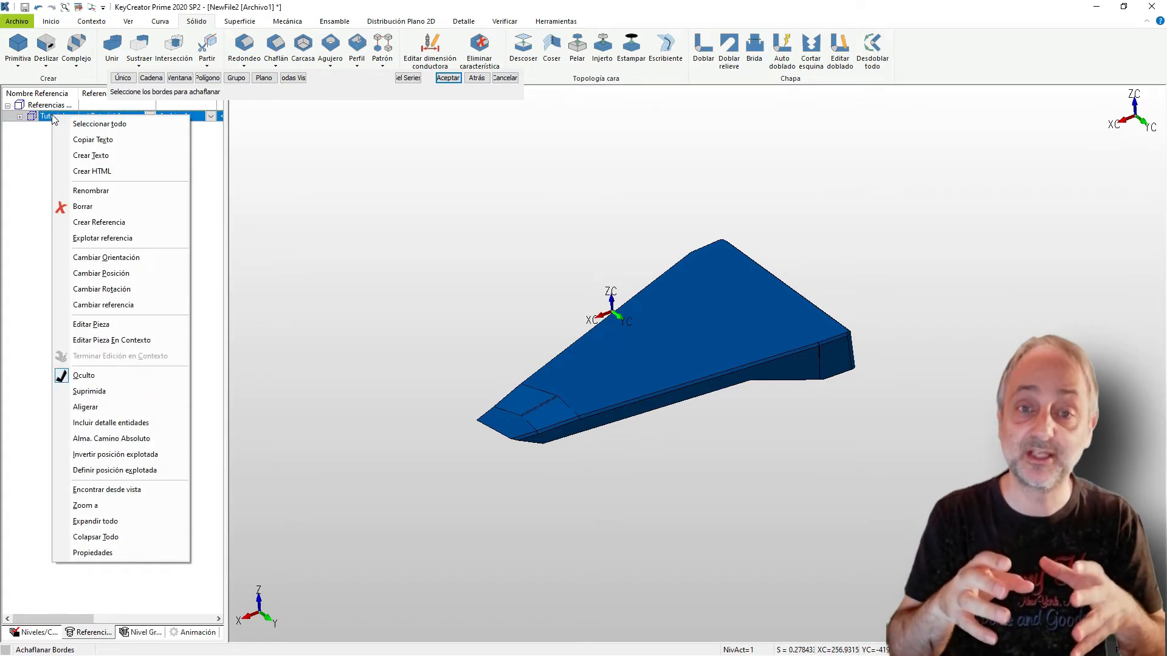
pyautogui.click(126, 377)
# Examine the reference part's recessed side, the ramp and rounded corners at its narrow end, and its overall shape
pyautogui.moveTo(385, 443); pyautogui.dragTo(458, 440, button='middle')
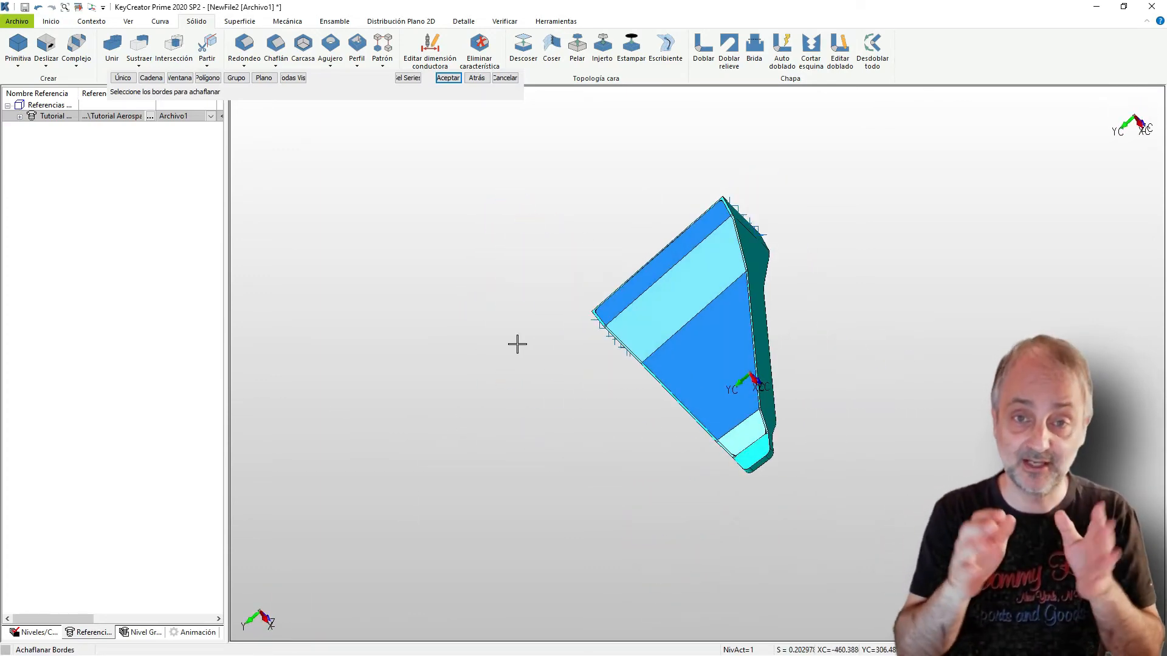
pyautogui.moveTo(600, 332); pyautogui.dragTo(839, 425, button='middle')
pyautogui.scroll(4, 836, 453)
pyautogui.scroll(2, 717, 401)
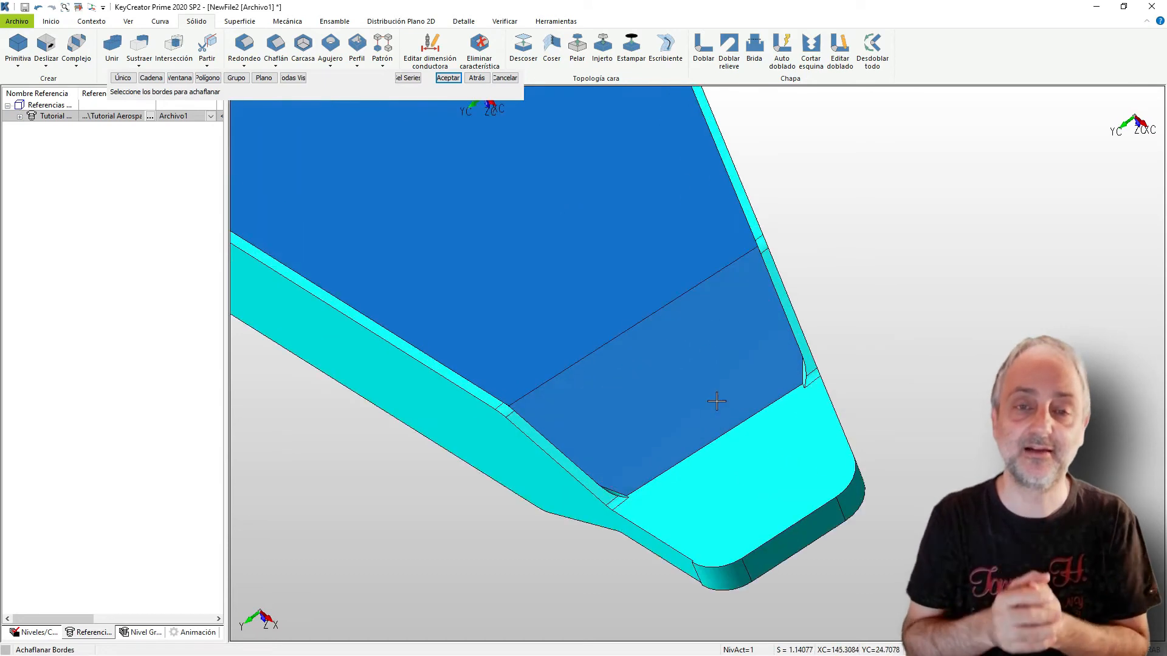
pyautogui.moveTo(693, 378); pyautogui.dragTo(675, 334, button='middle')
pyautogui.scroll(-2, 768, 476)
pyautogui.scroll(-2, 730, 495)
pyautogui.scroll(-2, 608, 492)
pyautogui.scroll(2, 453, 374)
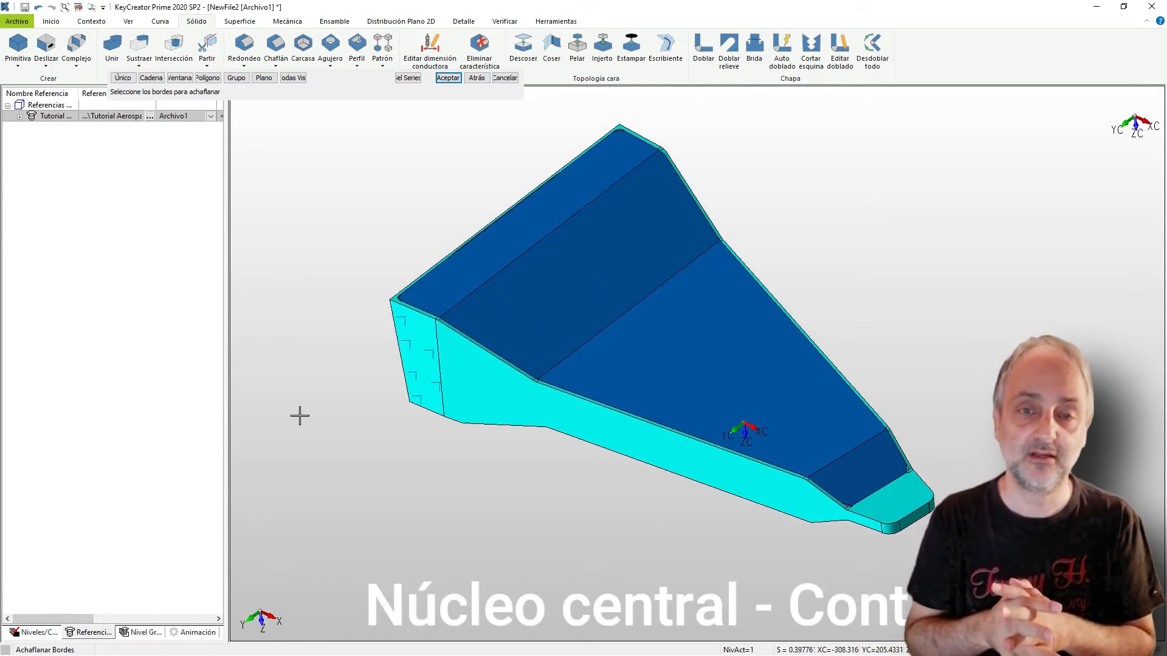
# End the chamfer command, switch to the top view and place the construction plane on the solid's flat narrow-end face
pyautogui.press('Escape')
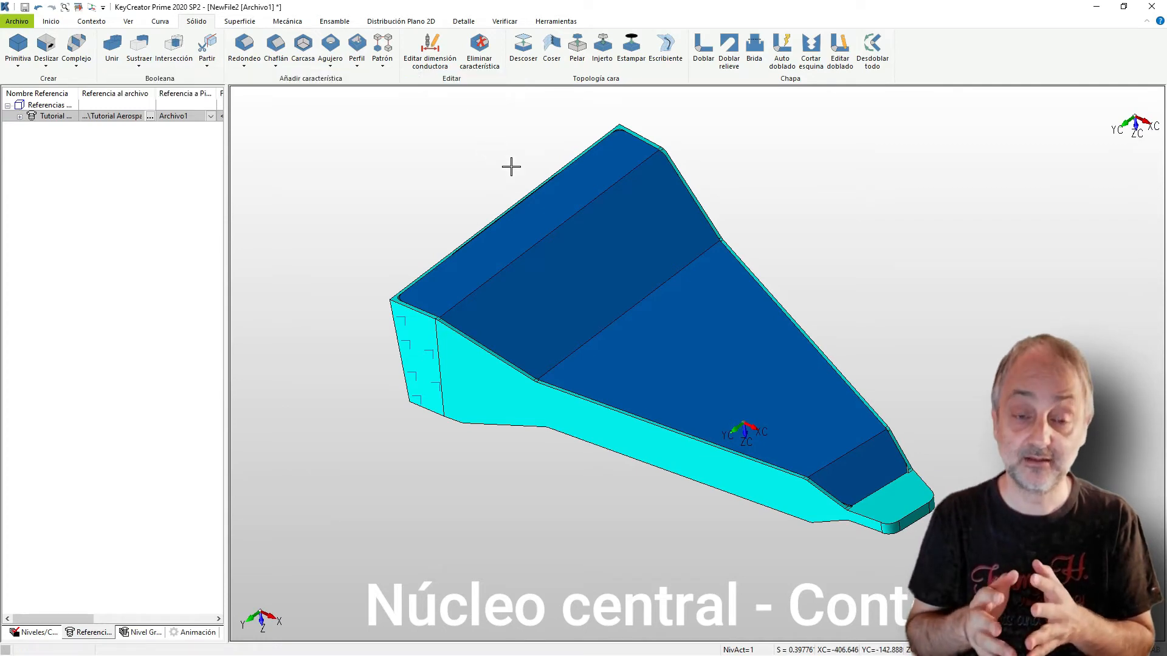
pyautogui.rightClick(417, 183)
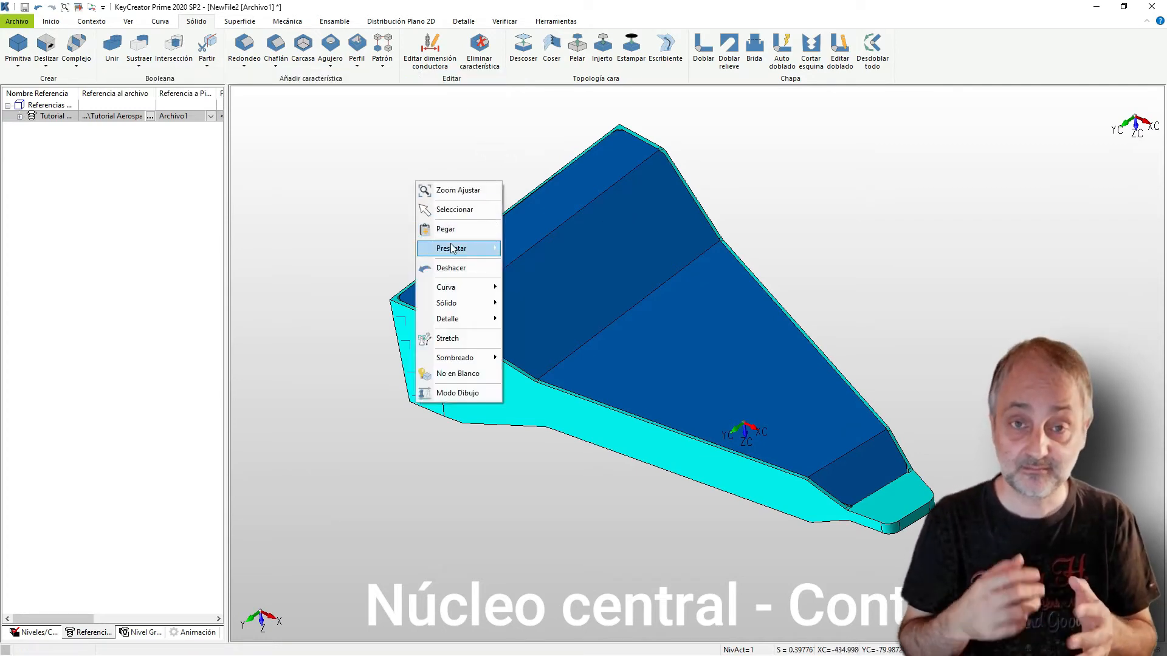
pyautogui.moveTo(451, 248)
pyautogui.click(541, 265)
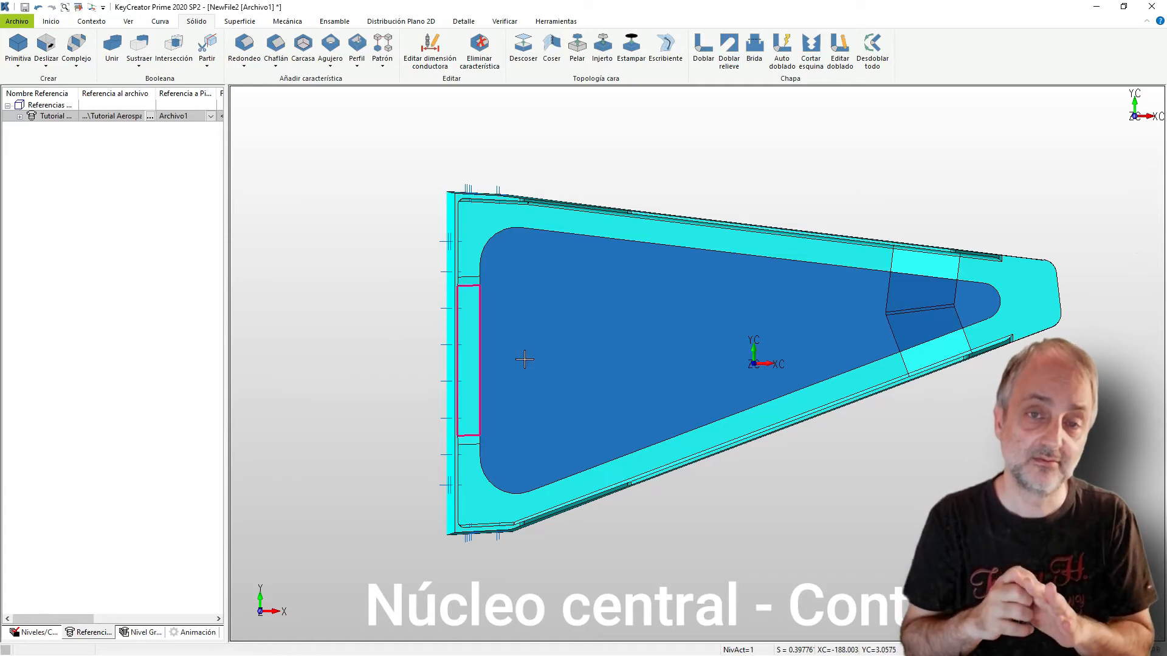
pyautogui.rightClick(977, 302)
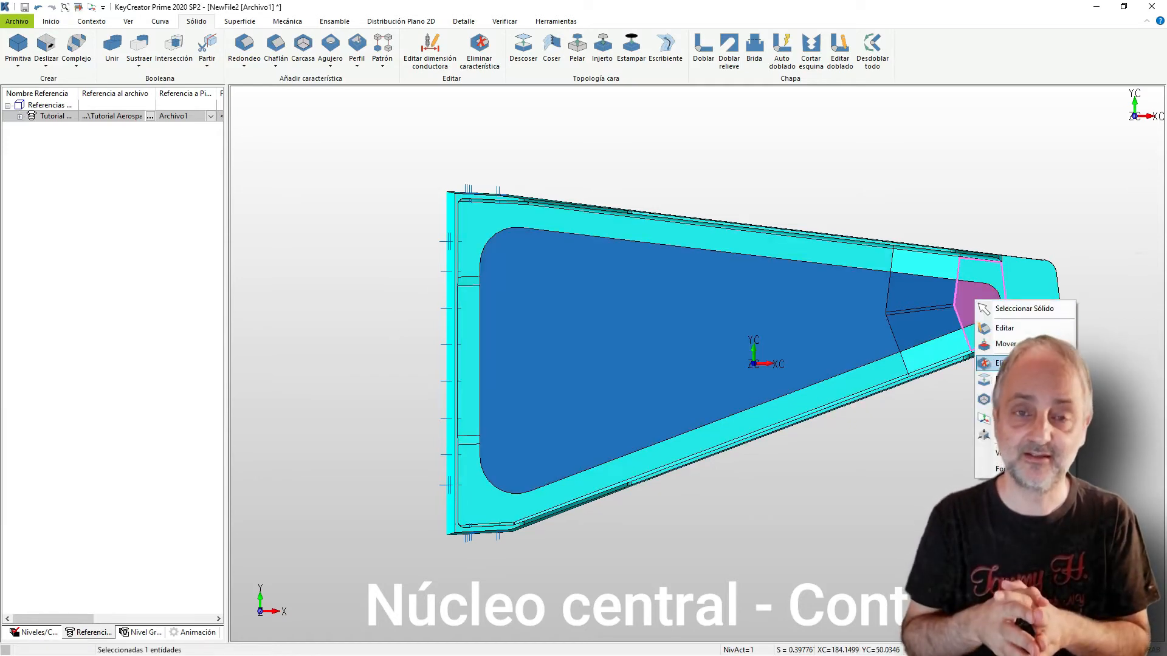
pyautogui.click(1005, 418)
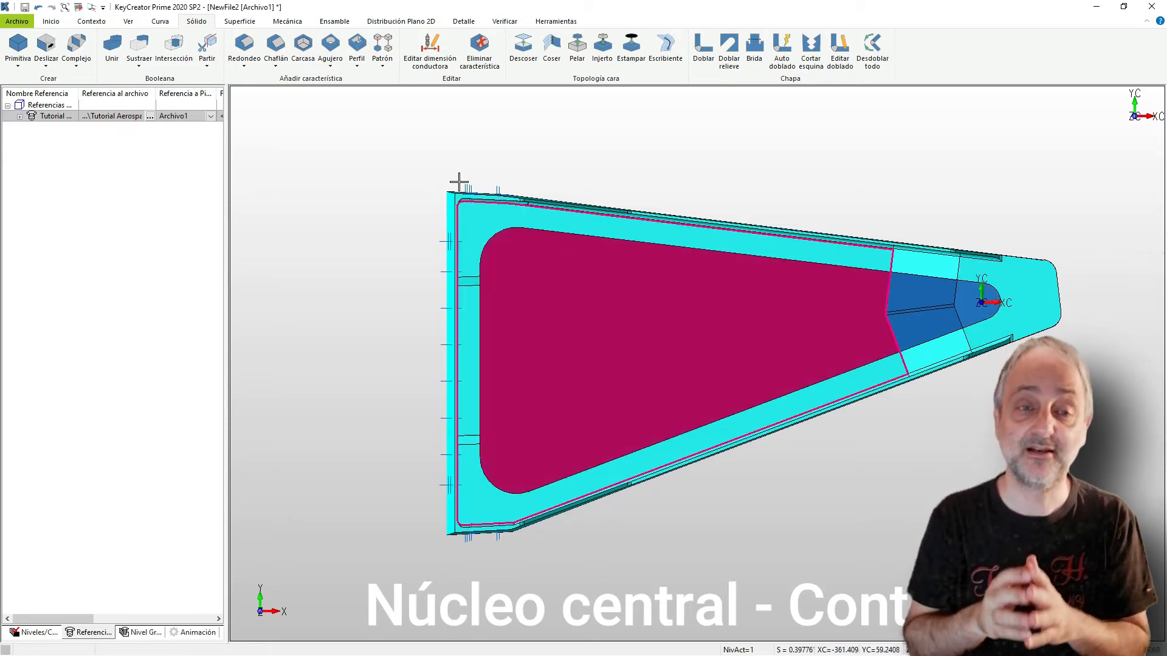
# Draw horizontal and vertical construction lines through the construction plane's origin at XC 0, YC 0
pyautogui.click(160, 21)
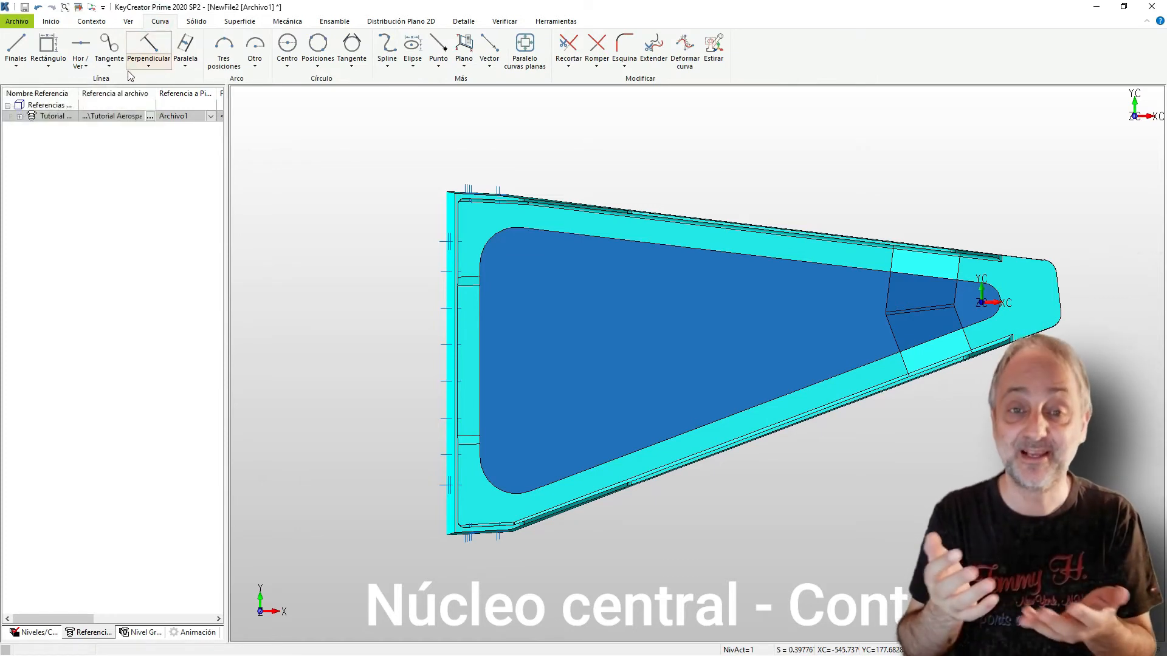
pyautogui.click(86, 66)
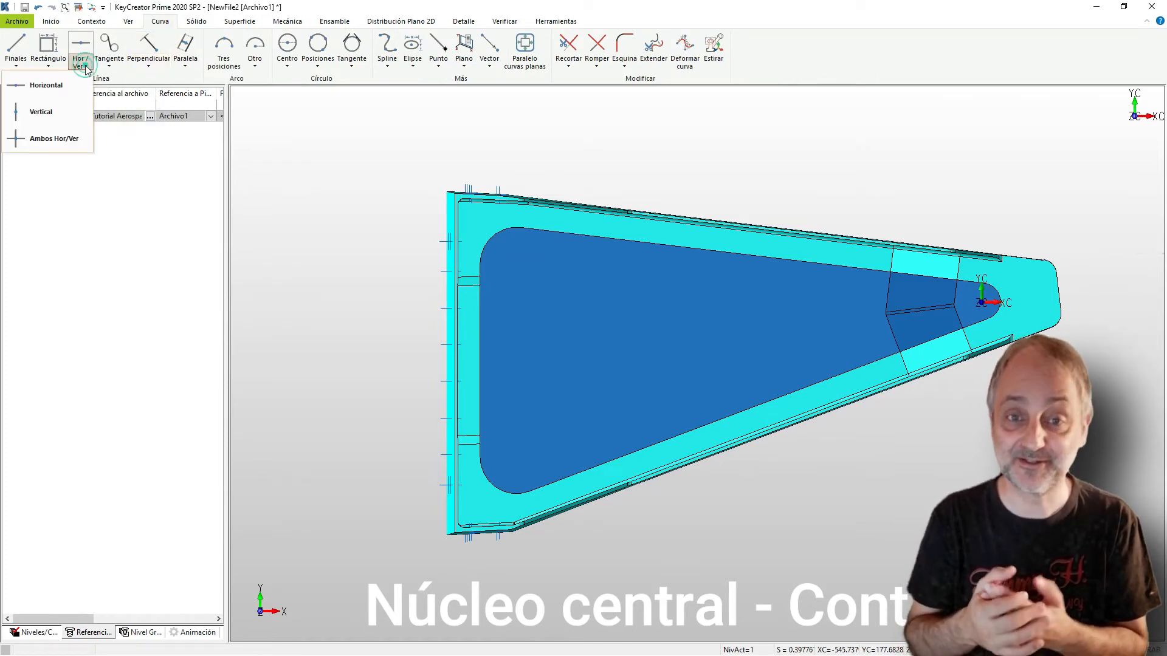
pyautogui.click(53, 140)
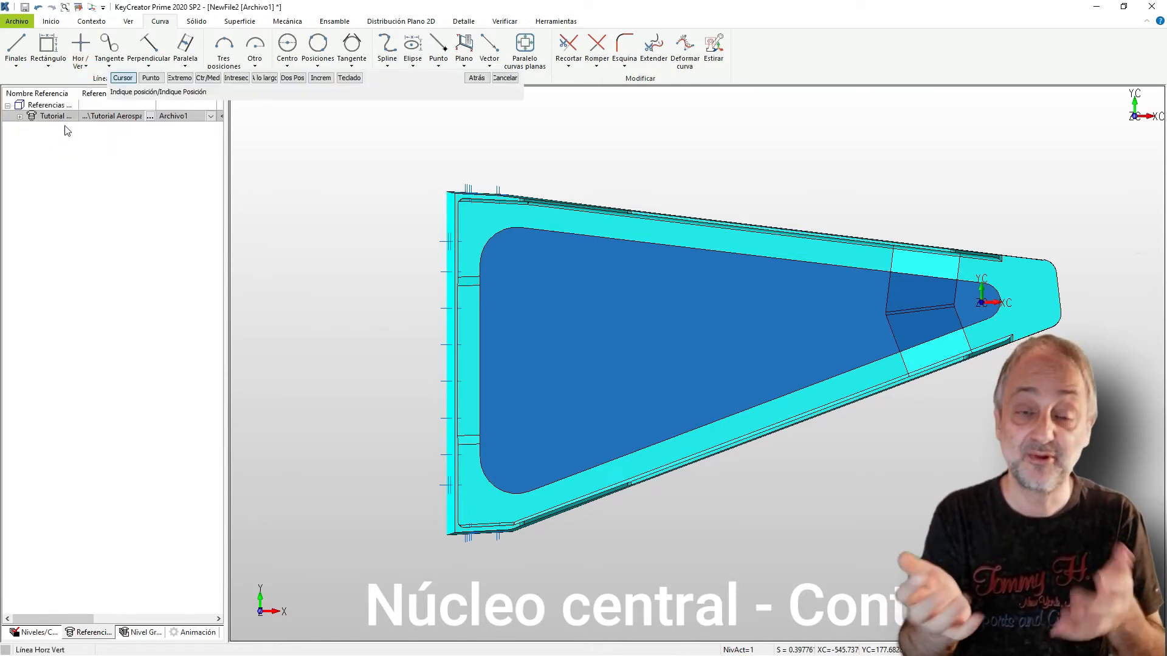
pyautogui.click(347, 79)
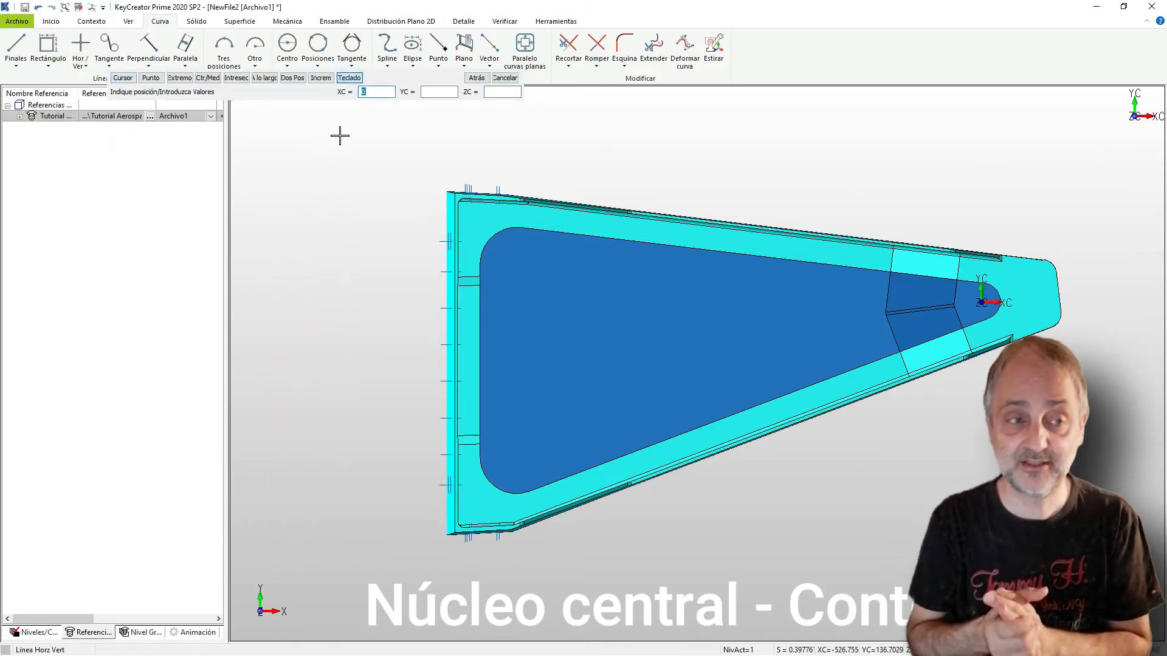
pyautogui.press('Return')
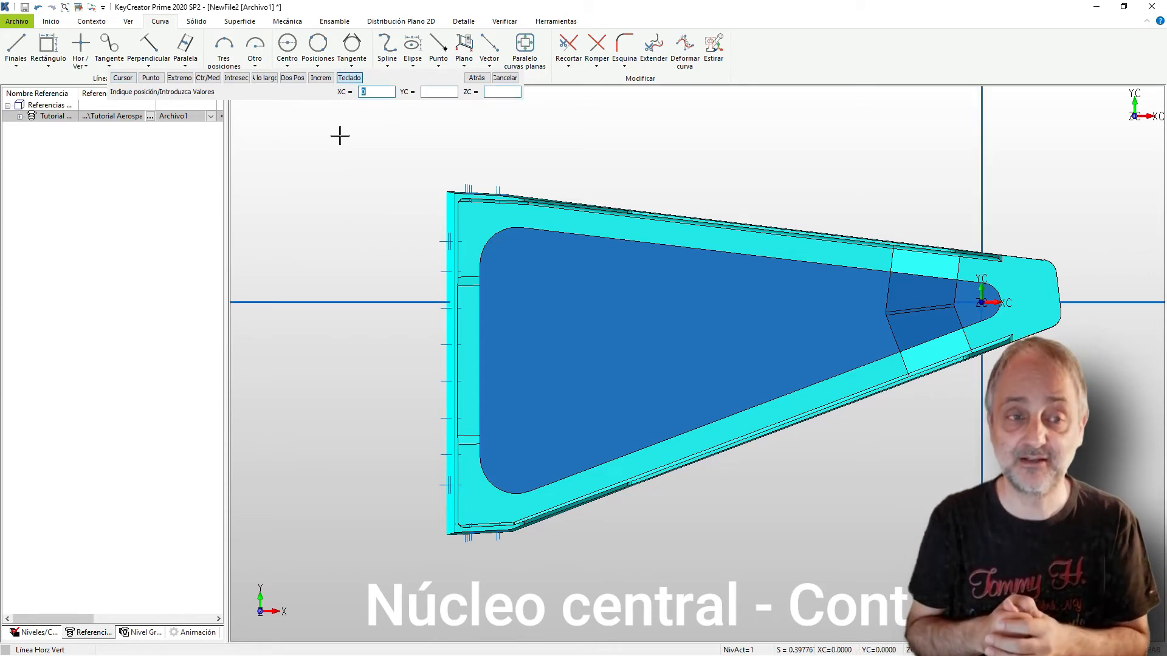
pyautogui.click(505, 78)
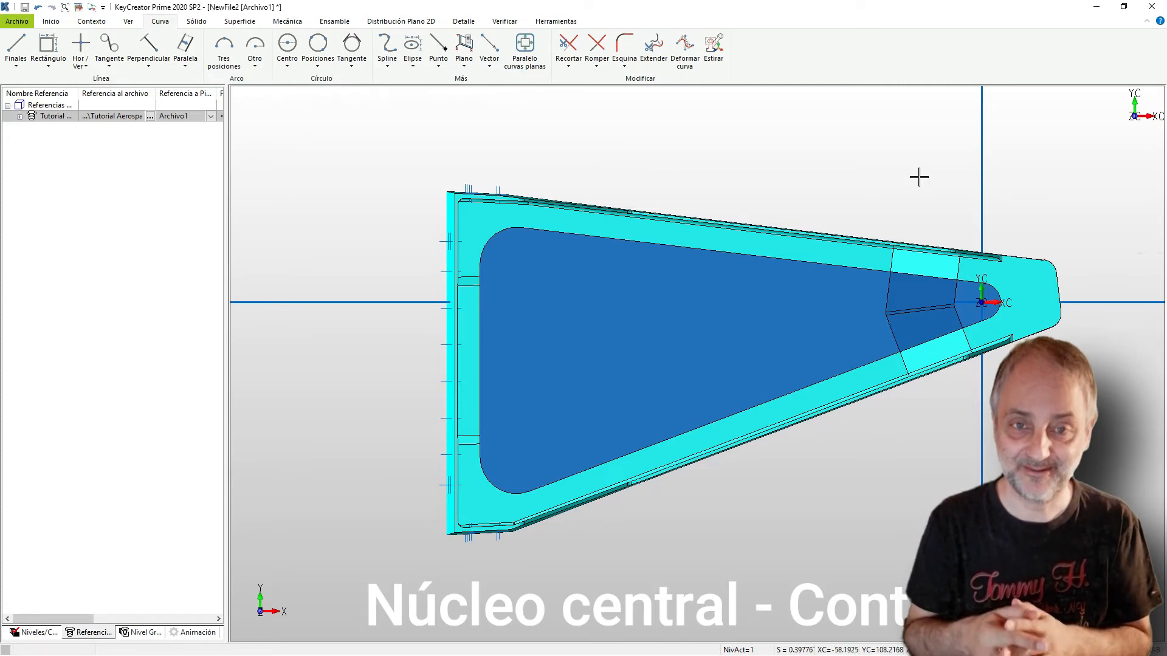
# Move the vertical construction line to the part's wide end, placing it just inside the straight end edge
pyautogui.click(977, 199)
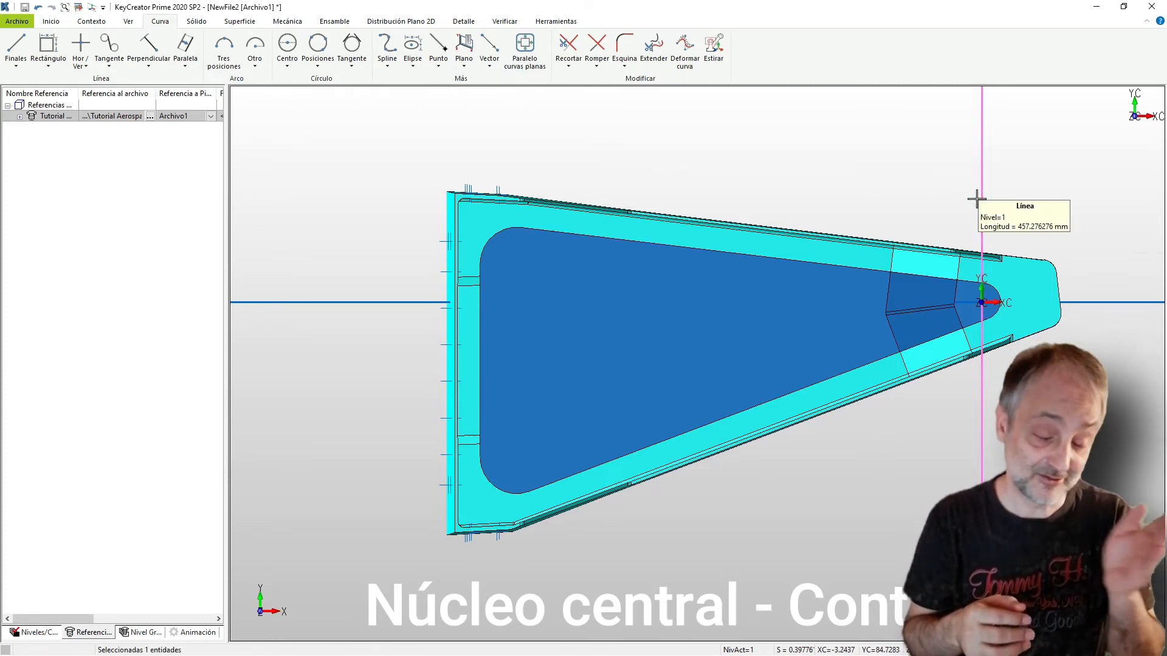
pyautogui.rightClick(977, 199)
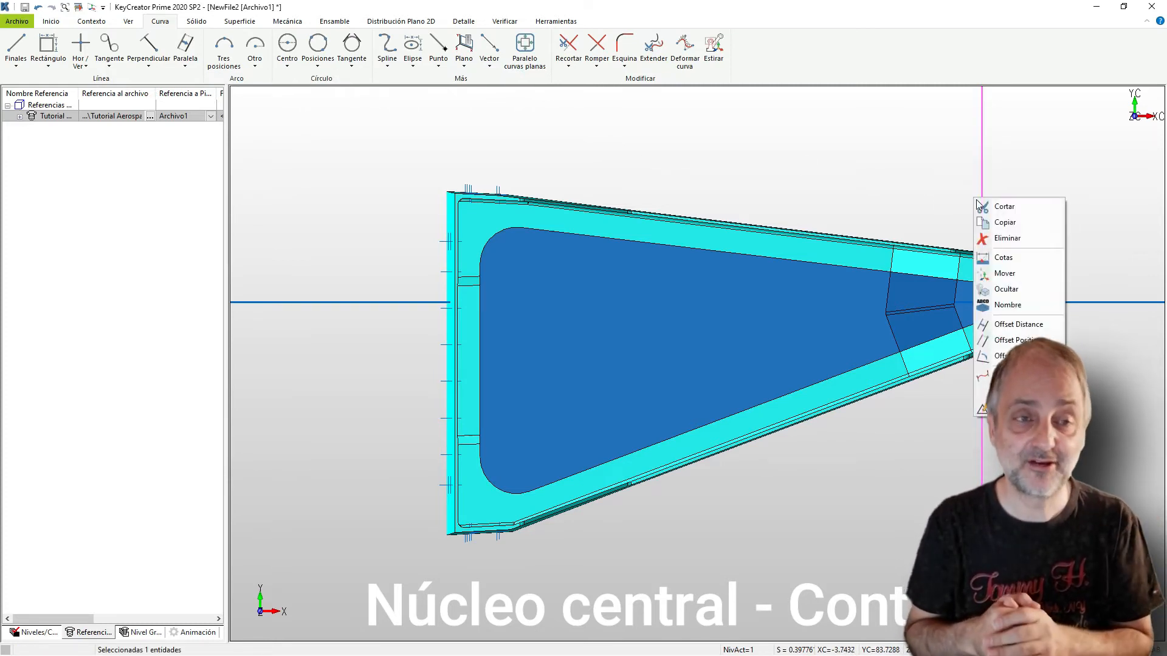
pyautogui.click(999, 271)
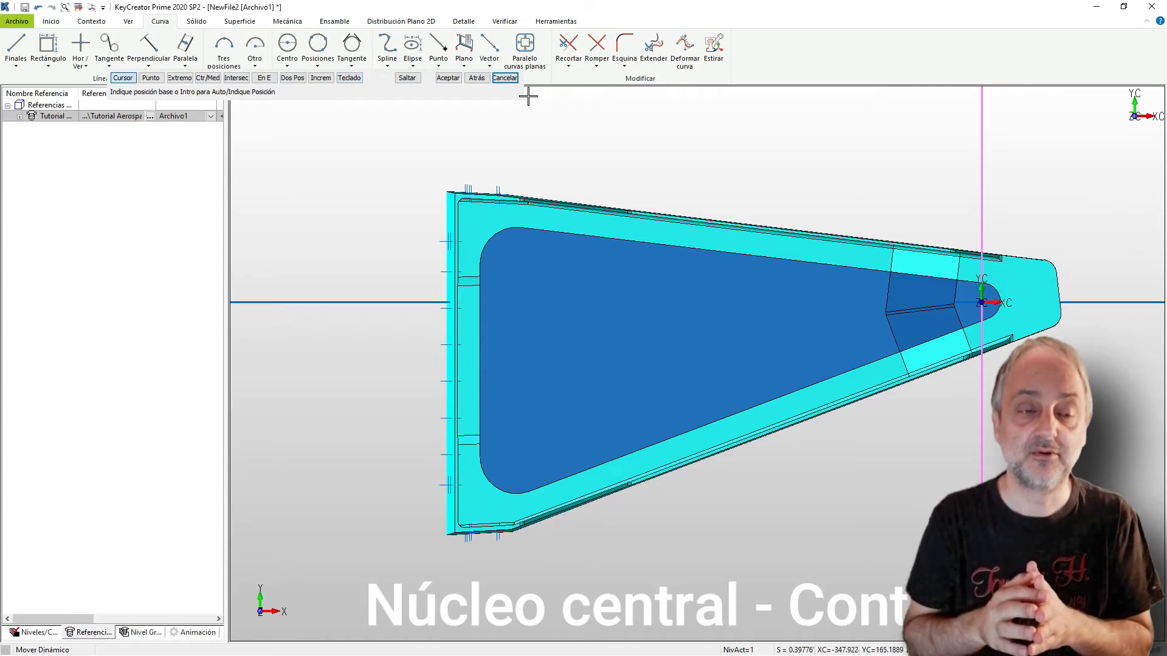
pyautogui.click(405, 78)
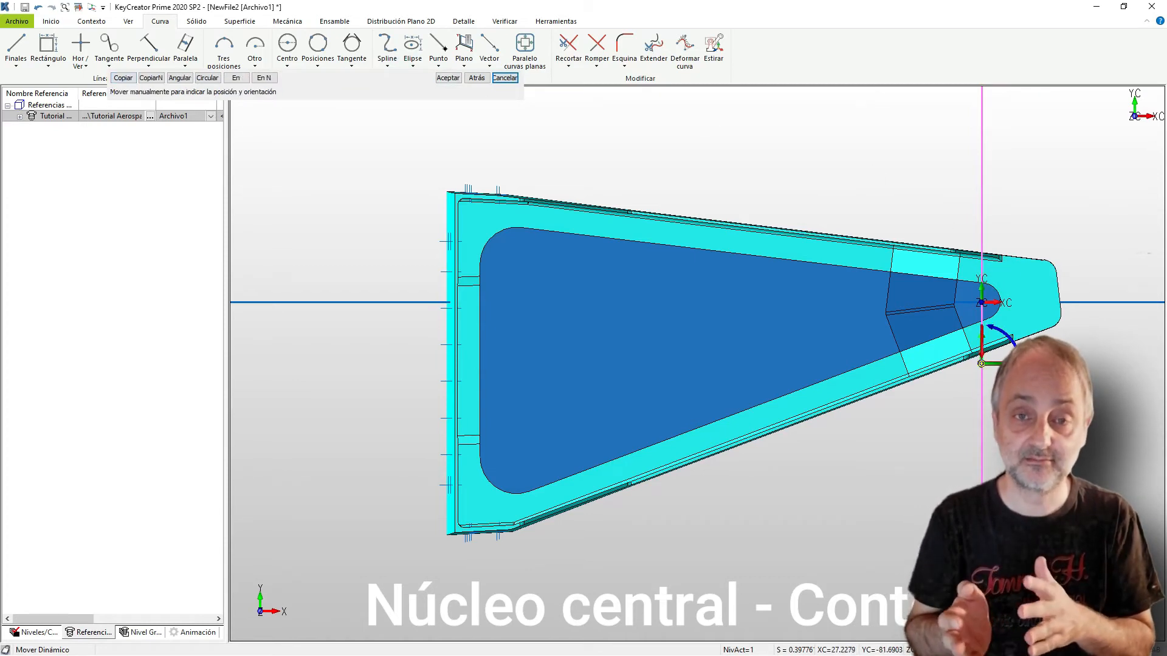
pyautogui.moveTo(992, 370); pyautogui.dragTo(478, 369)
pyautogui.scroll(3, 480, 362)
pyautogui.scroll(-3, 355, 347)
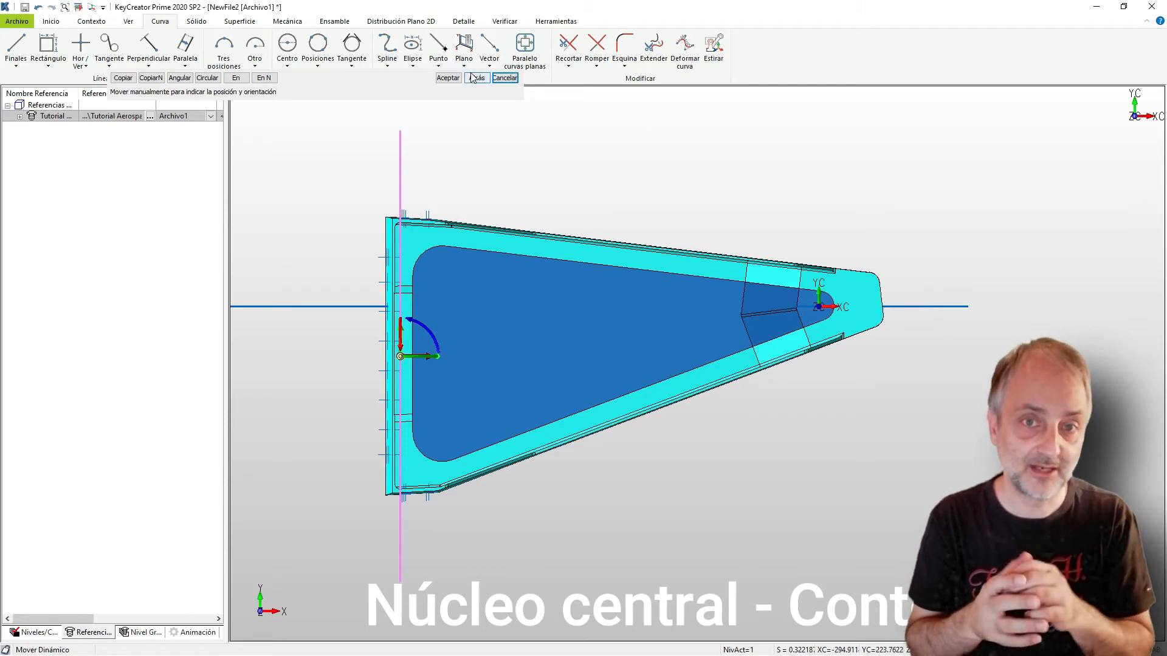
pyautogui.click(450, 78)
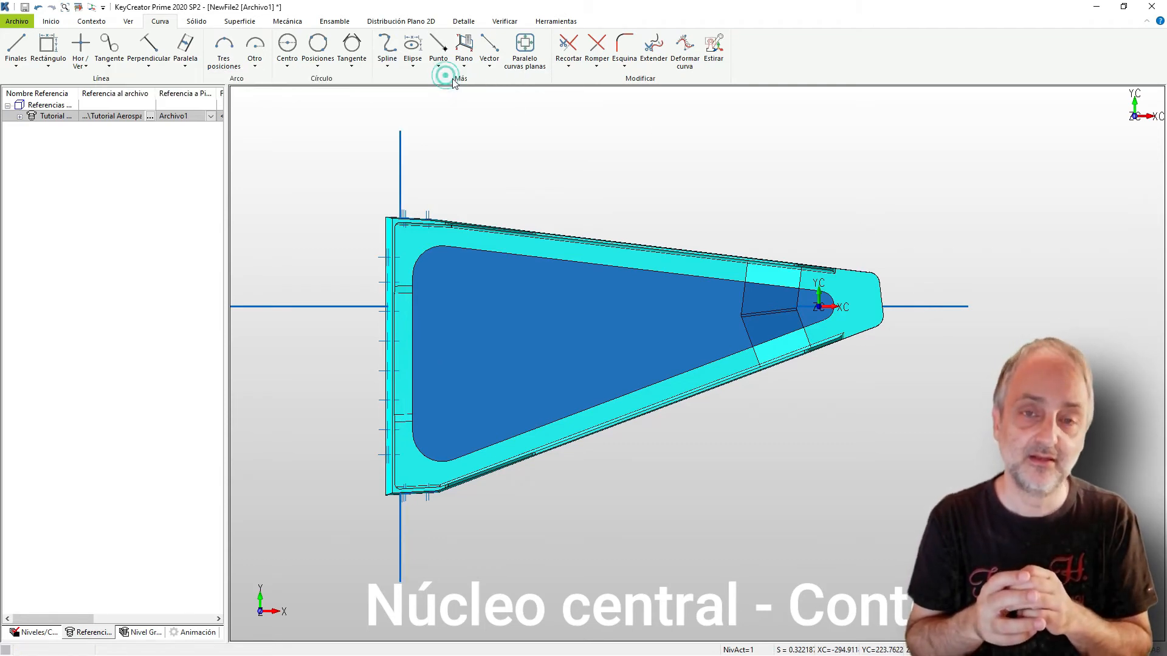
# Move the horizontal construction line down to just above the lower corner of the part's wide end
pyautogui.rightClick(932, 308)
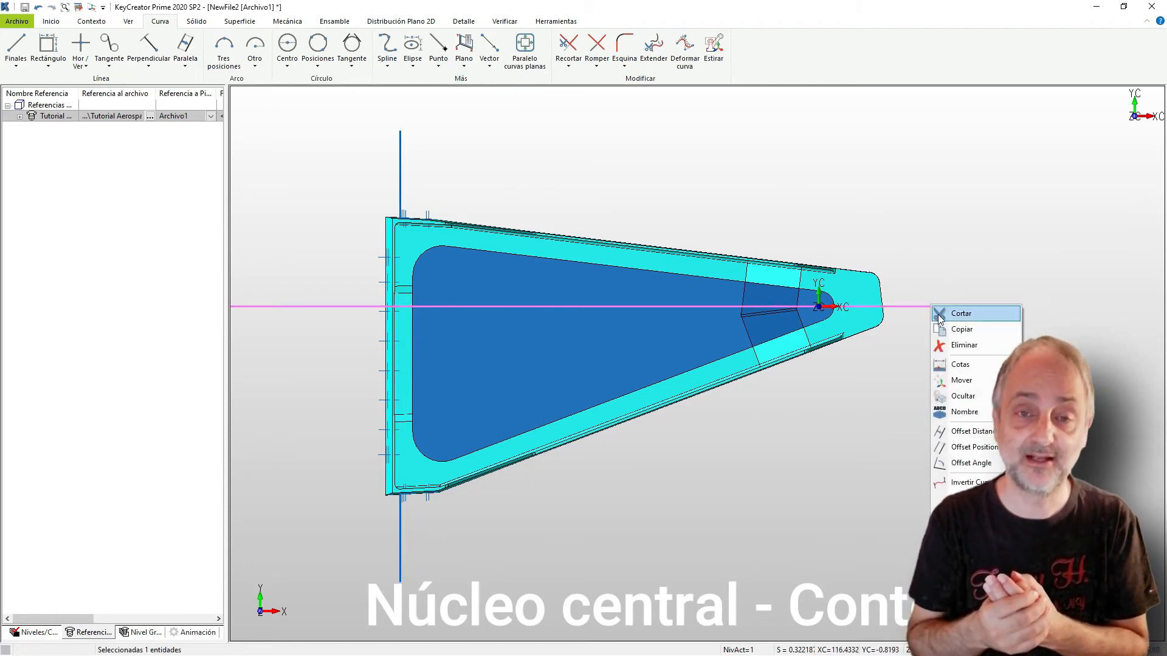
pyautogui.click(967, 381)
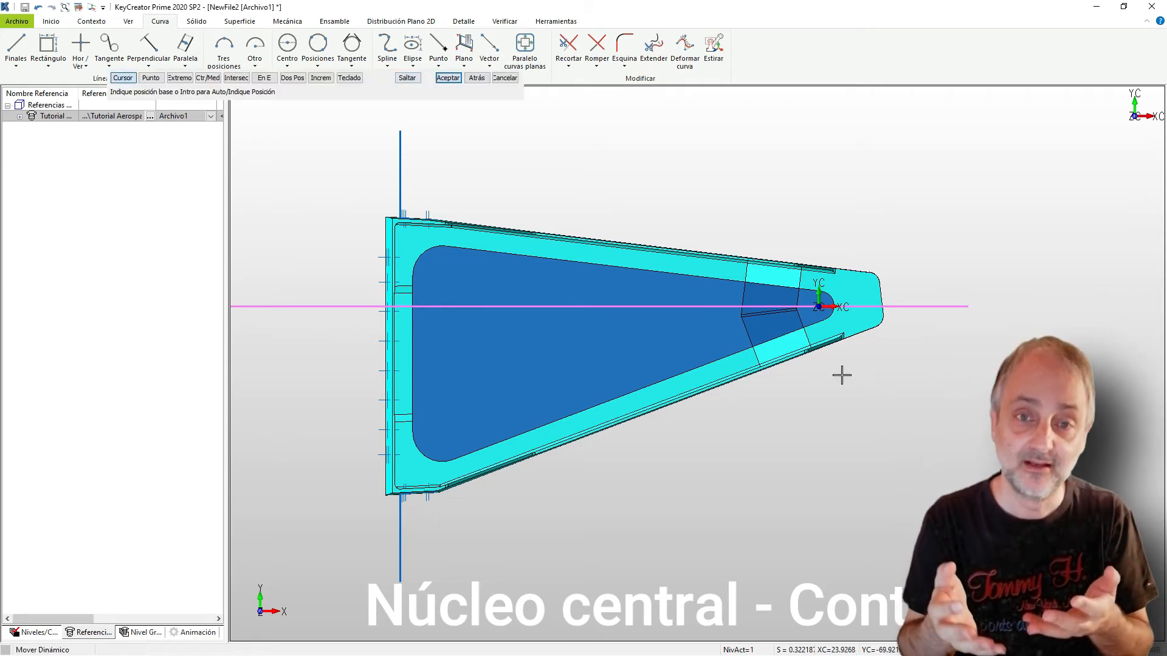
pyautogui.click(406, 77)
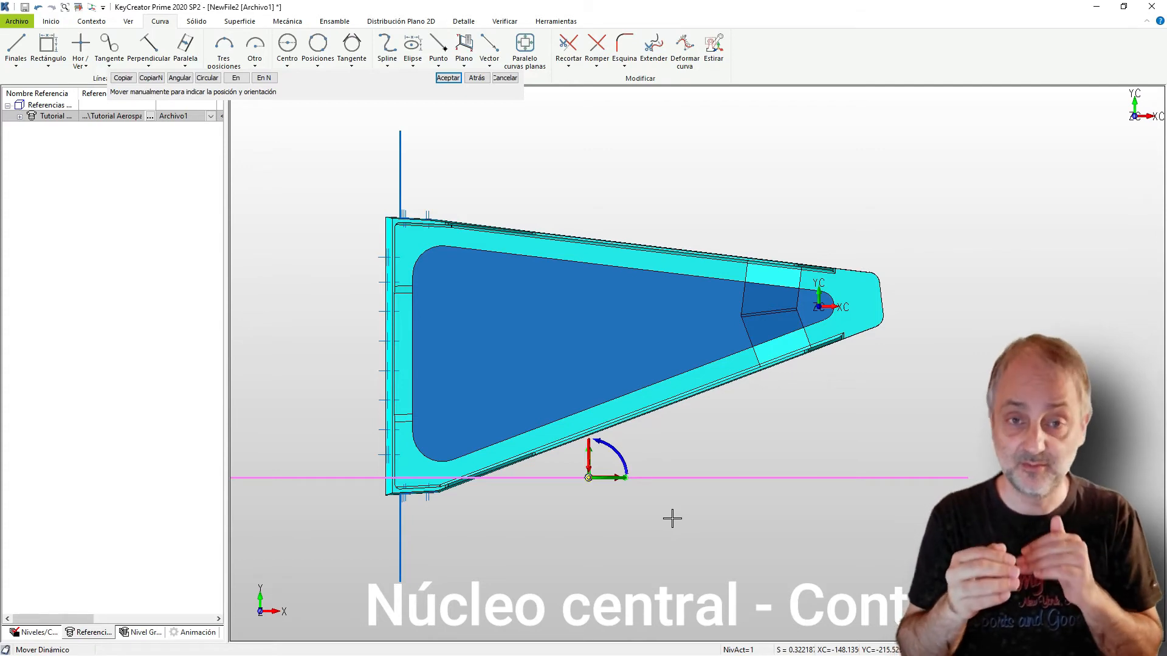
# Create a rotated copy of the lower horizontal line and shift it to follow the part's lower sloped edge
pyautogui.click(122, 78)
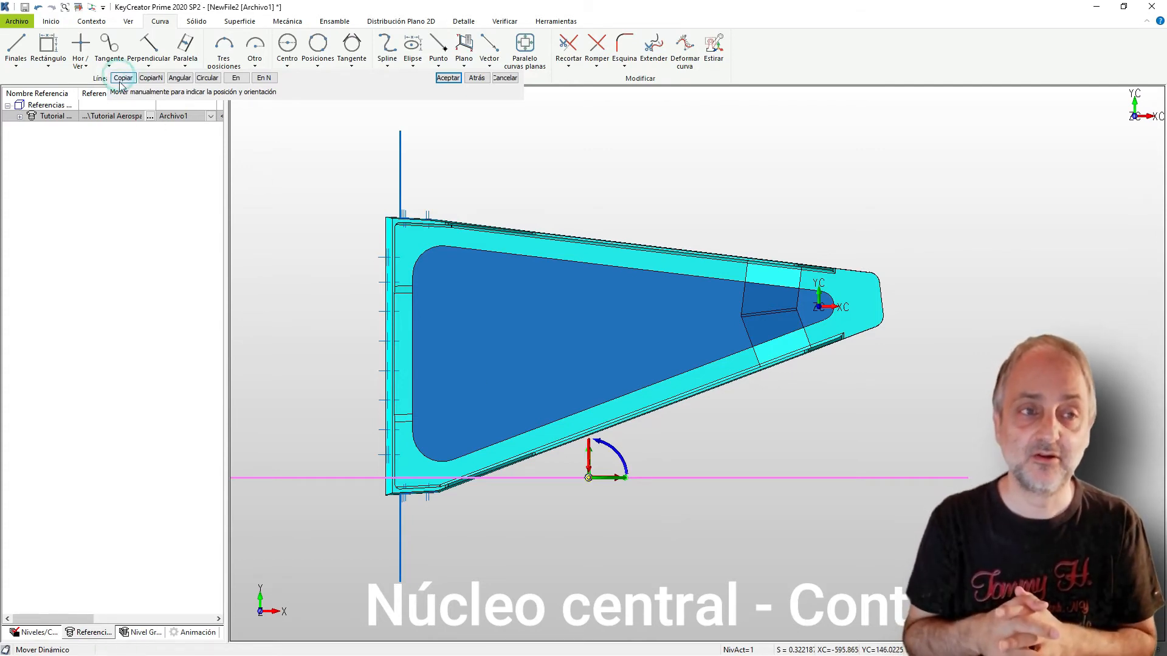
pyautogui.click(621, 461)
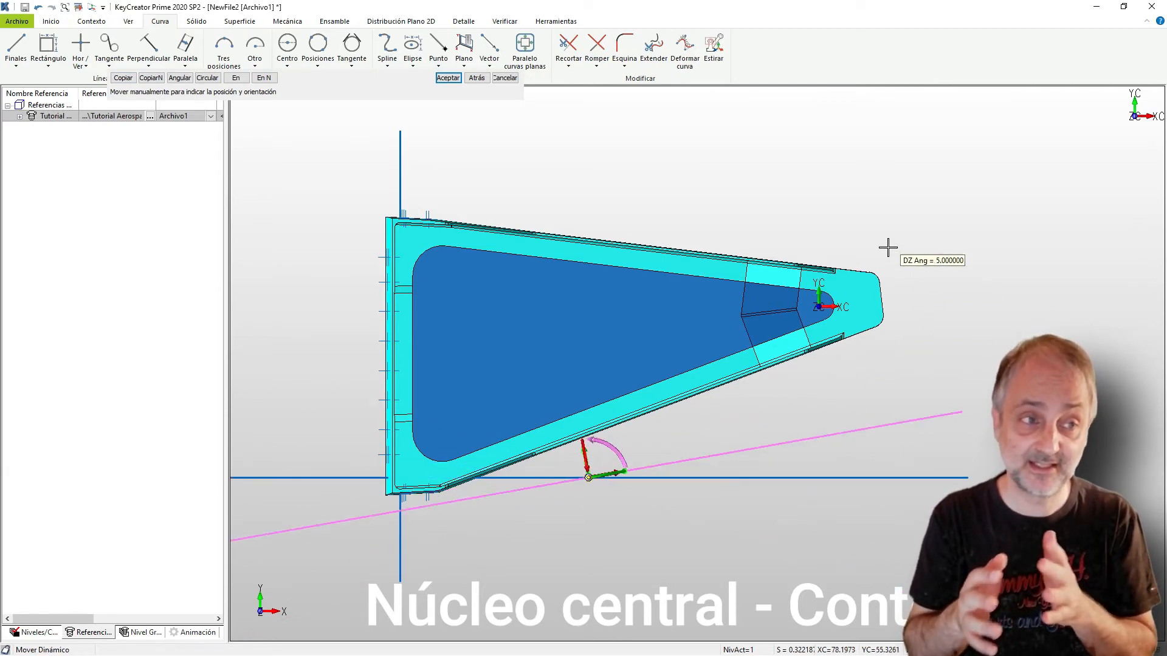
pyautogui.click(857, 221)
pyautogui.click(589, 460)
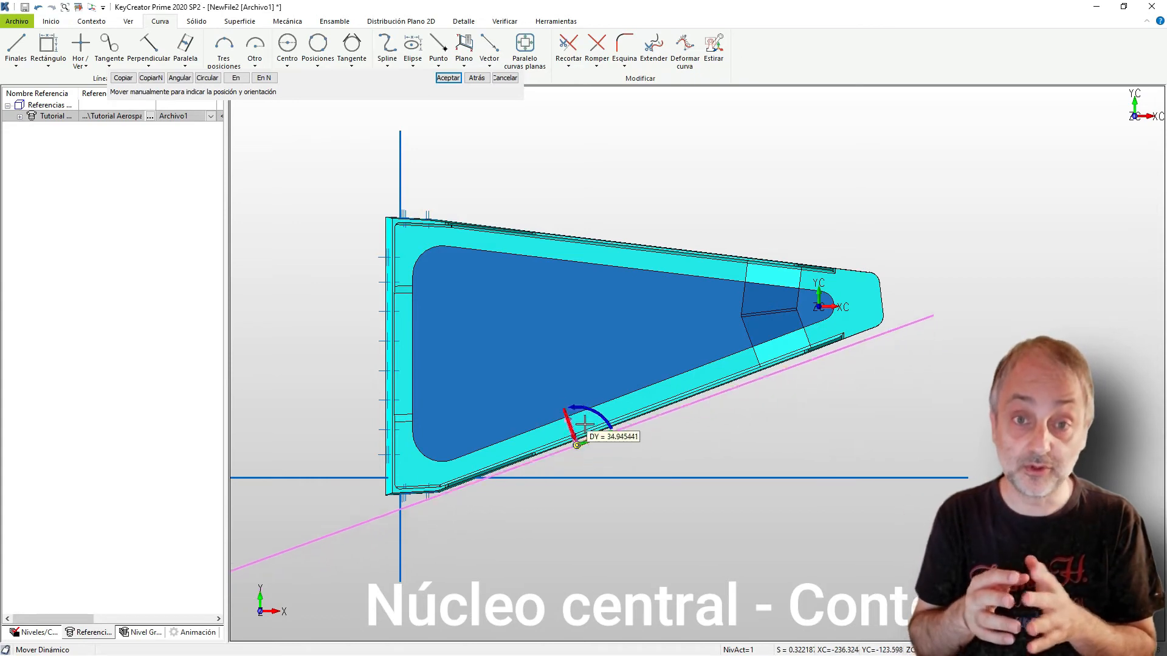
pyautogui.click(578, 406)
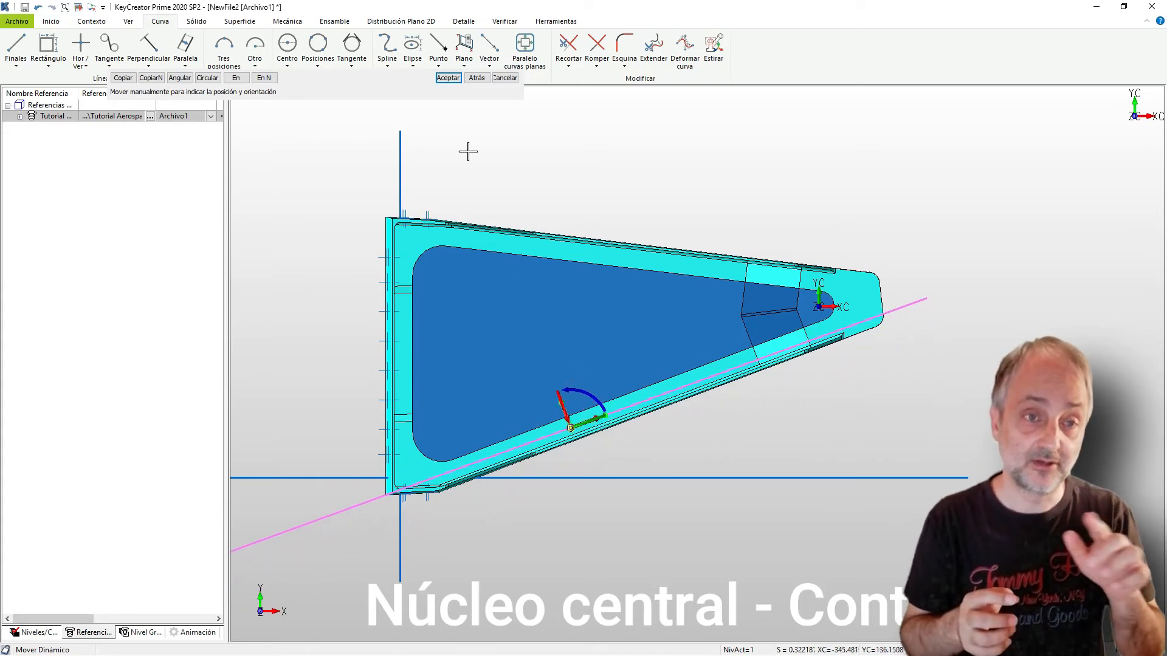
pyautogui.click(448, 78)
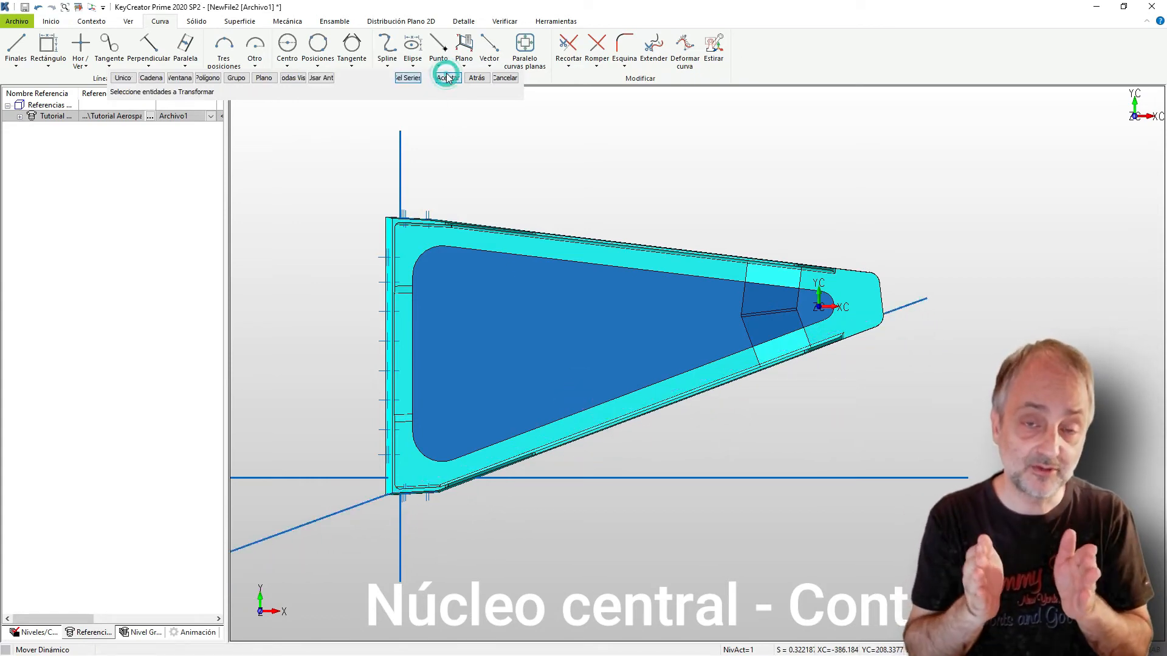
# Copy the lower horizontal line upward in Y to lie just inside the part's upper sloped edge
pyautogui.click(593, 480)
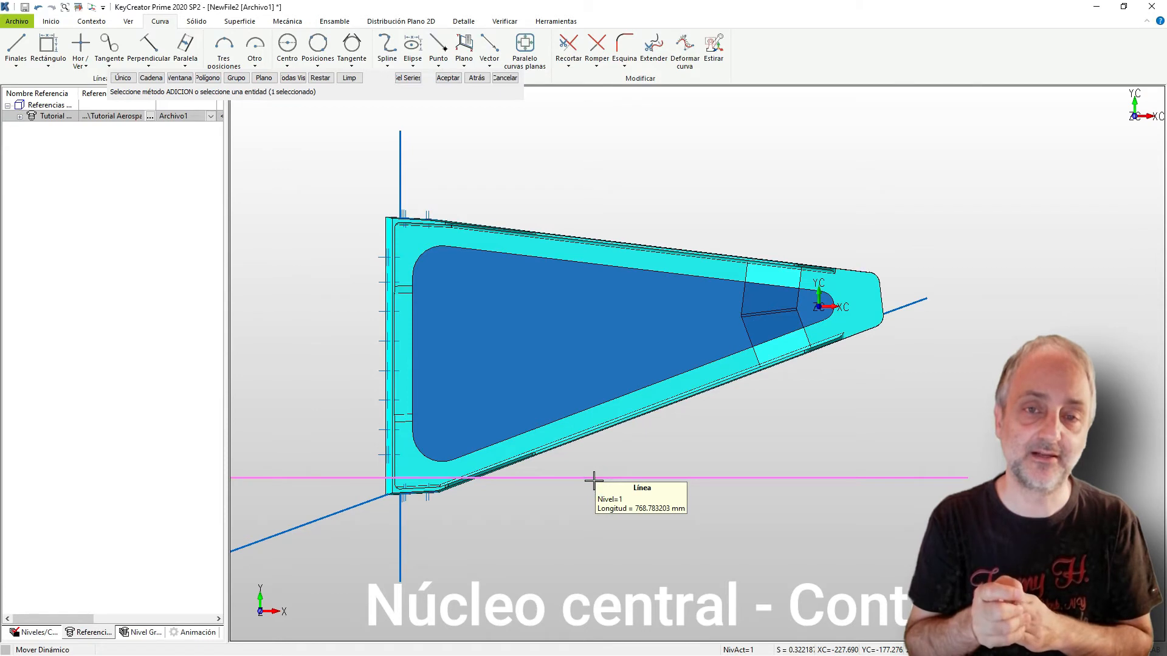
pyautogui.click(448, 78)
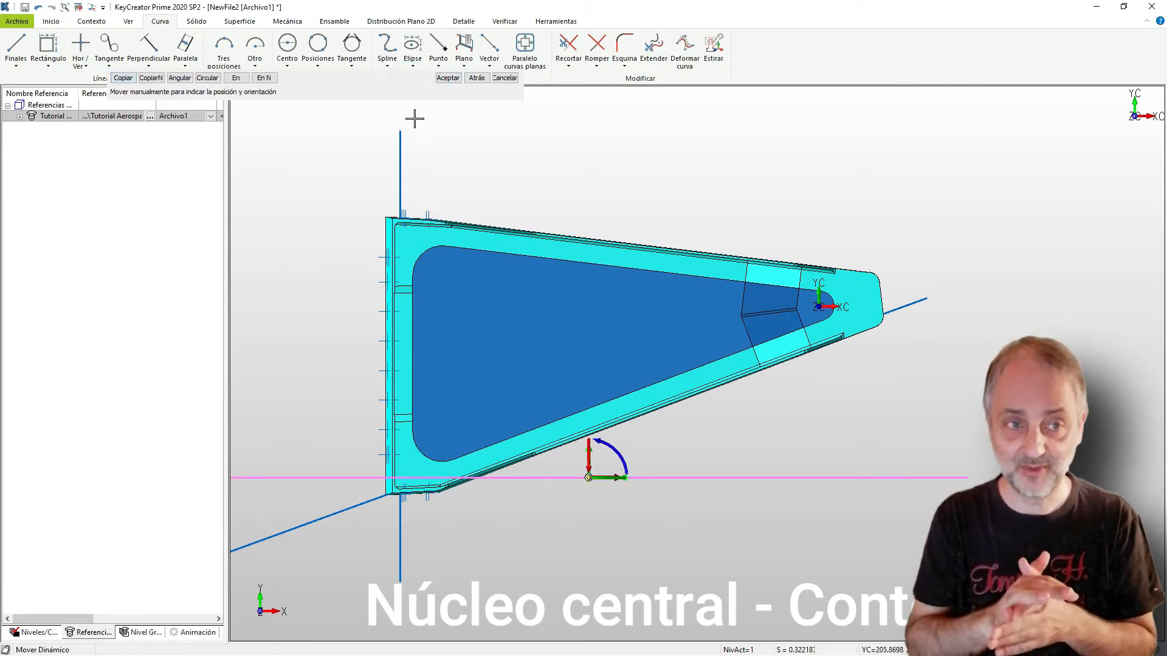
pyautogui.click(123, 78)
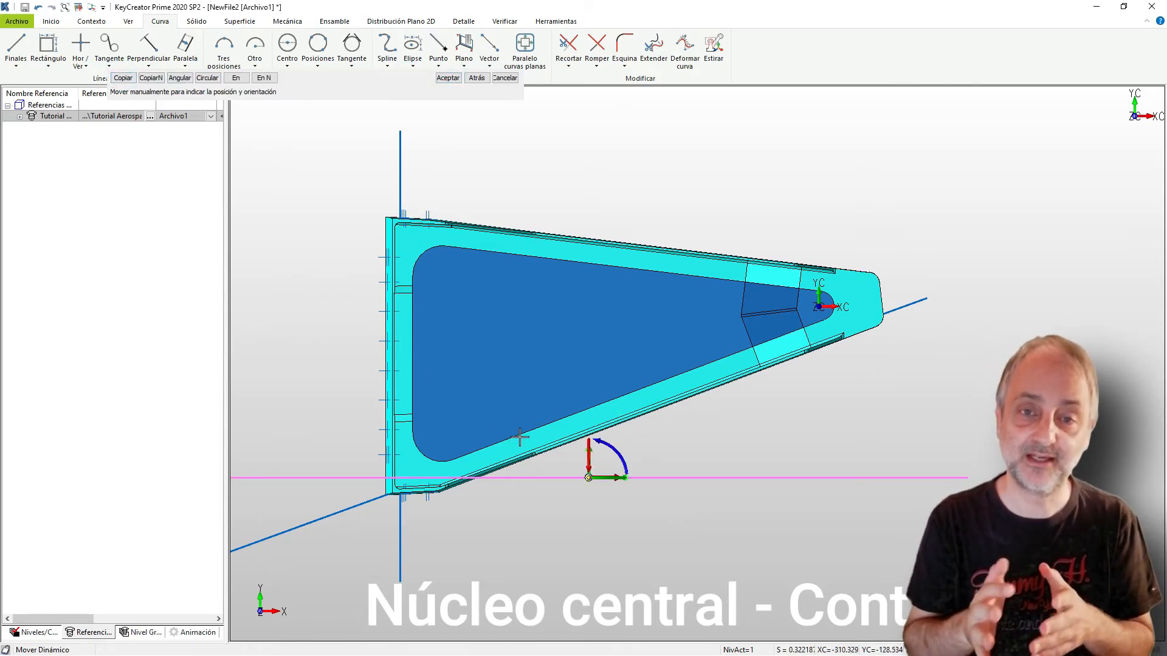
pyautogui.moveTo(607, 478); pyautogui.dragTo(591, 252)
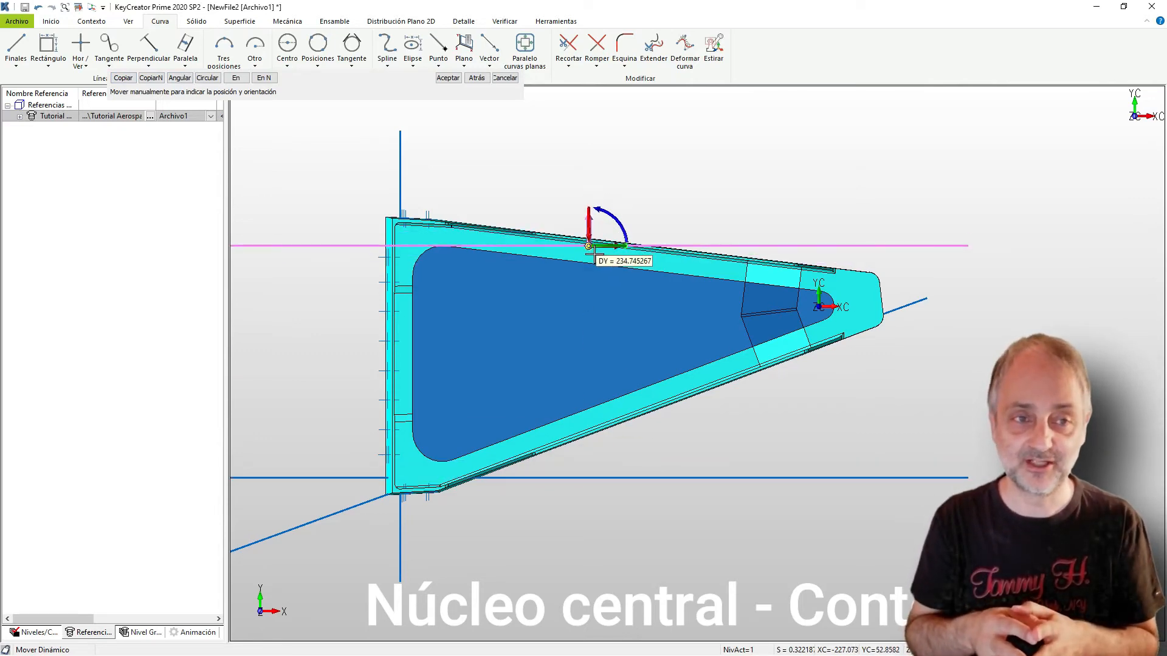
pyautogui.scroll(5, 588, 253)
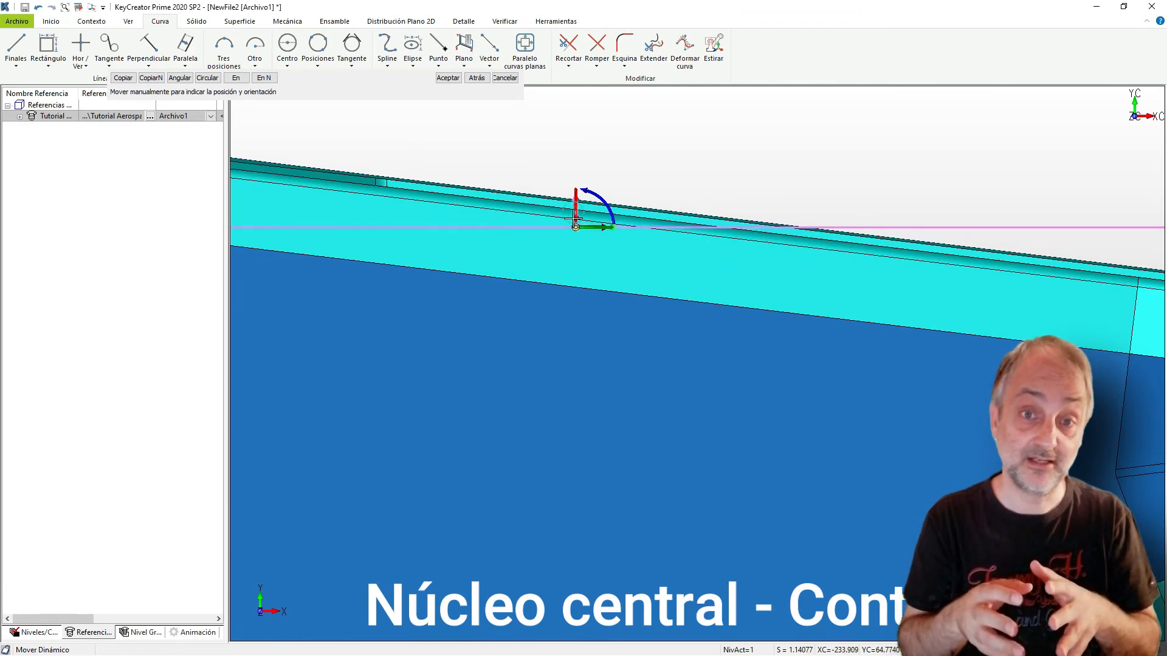
pyautogui.scroll(-4, 597, 251)
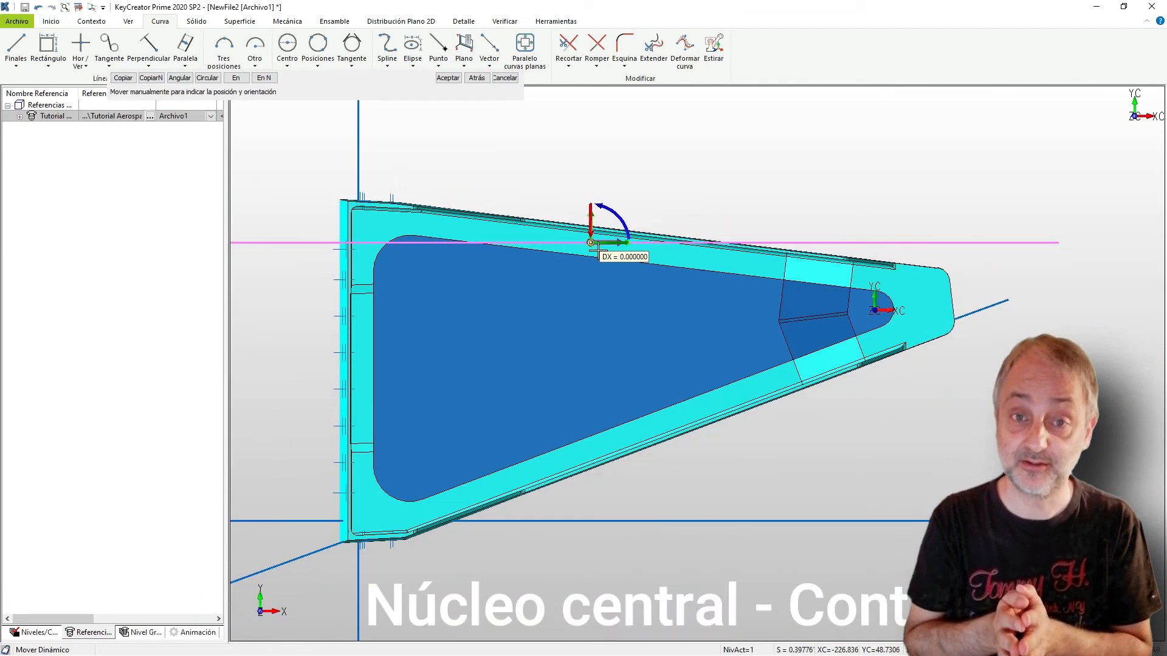
pyautogui.scroll(1, 620, 230)
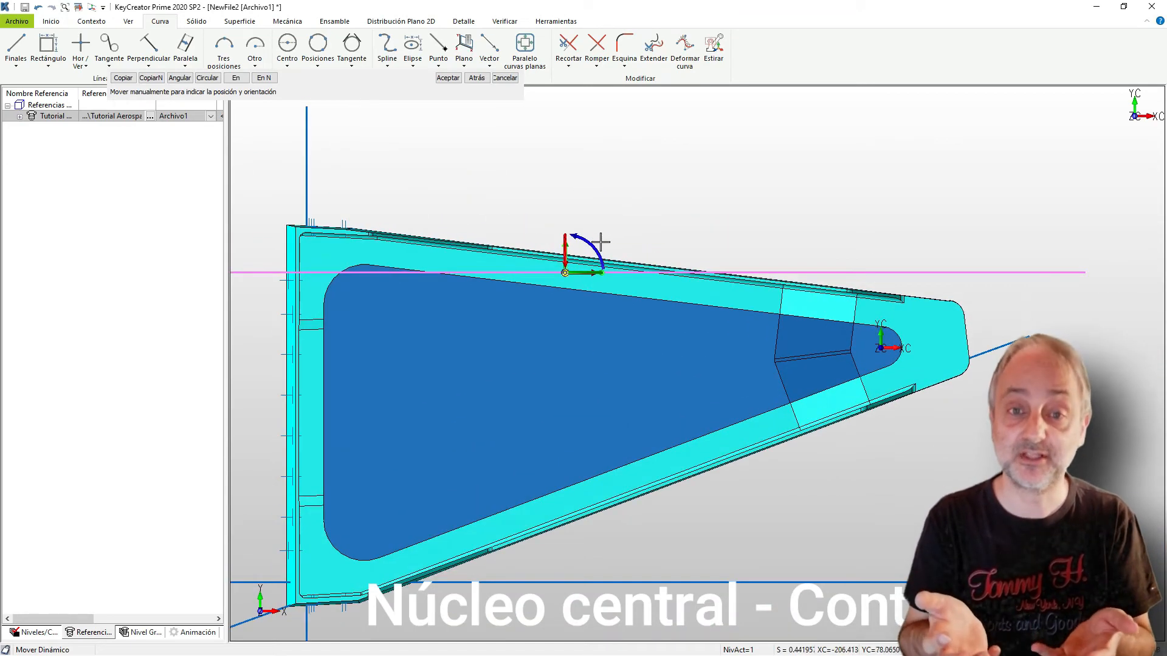
# Rotate the upper line copy by -7 degrees to follow the part's upper sloped edge and end the dynamic move
pyautogui.moveTo(600, 242); pyautogui.dragTo(725, 171)
pyautogui.click(601, 246)
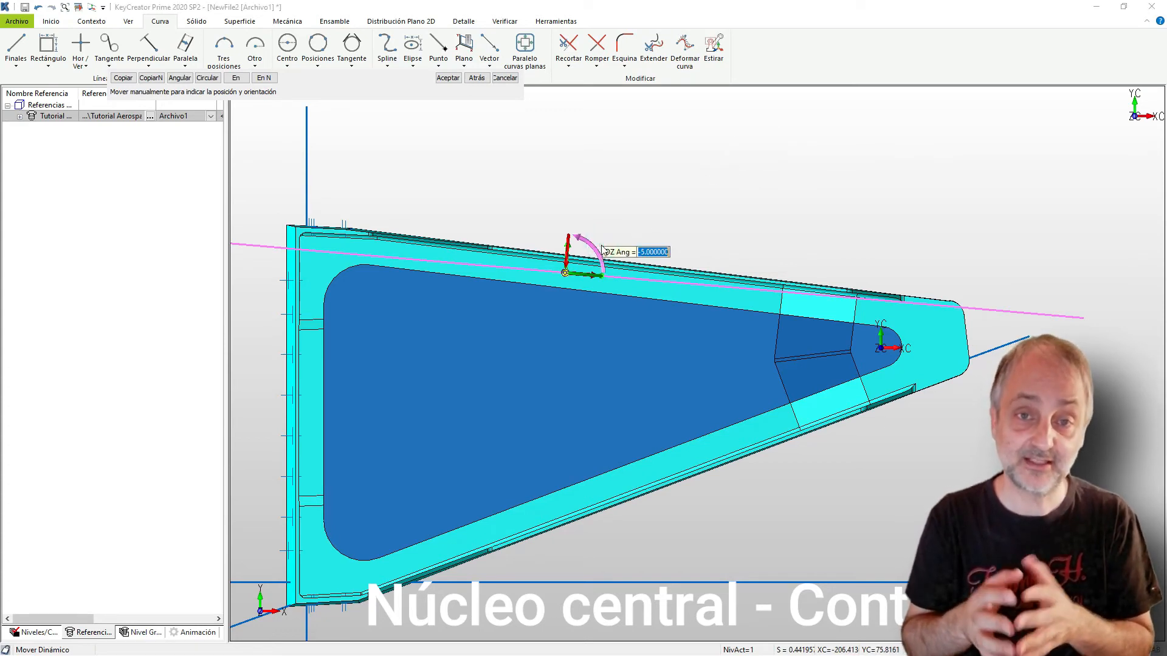
pyautogui.write('-7')
pyautogui.press('Return')
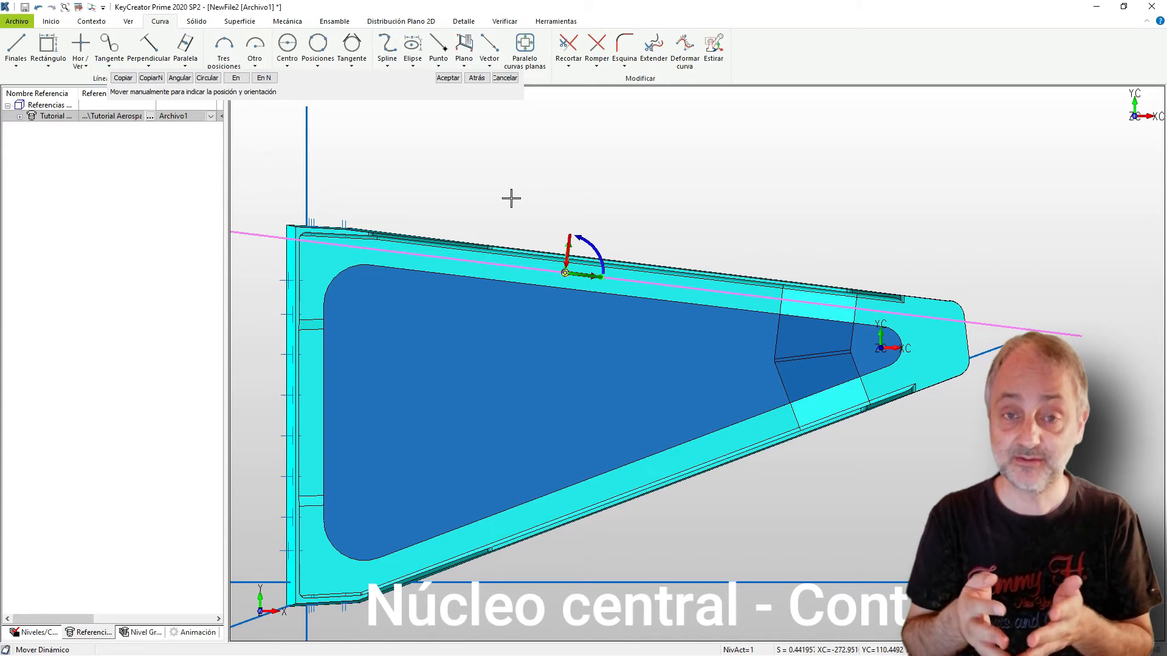
pyautogui.click(449, 79)
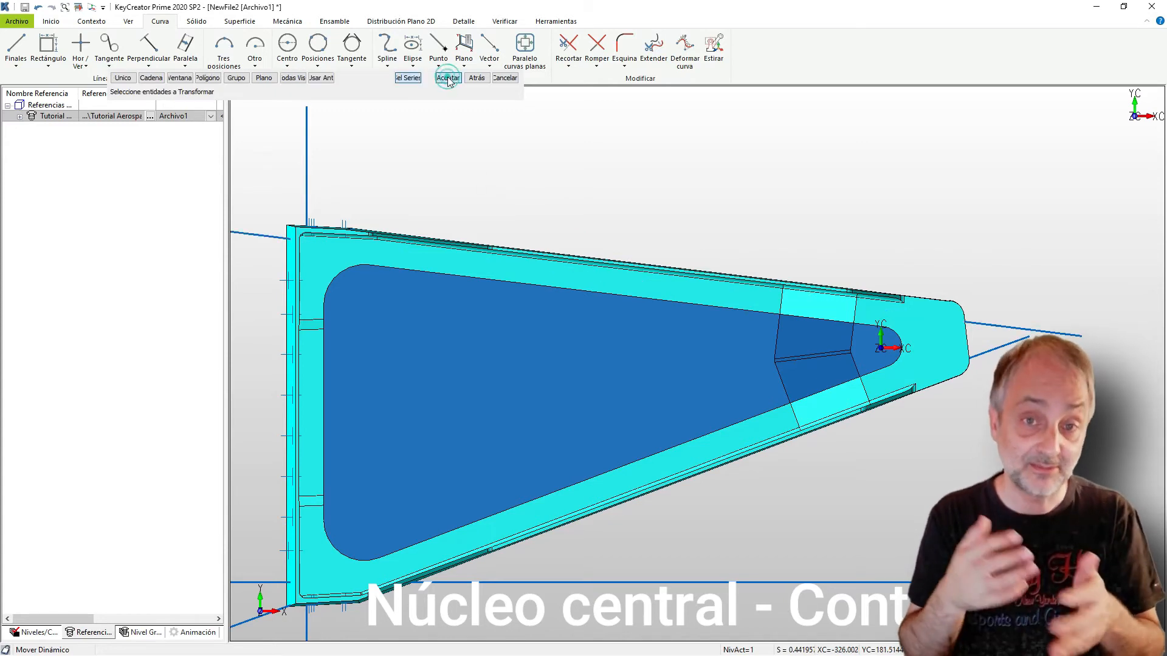
pyautogui.click(504, 79)
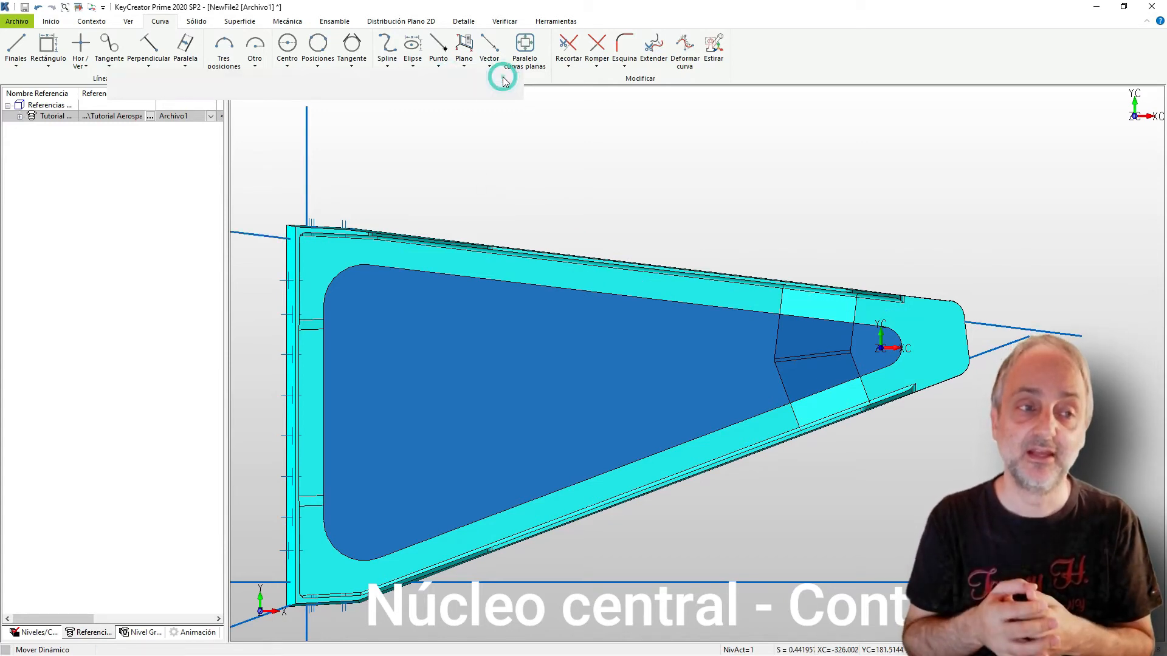
# Hide the reference part and the chamfered solid, leaving only the construction lines displayed
pyautogui.scroll(-2, 653, 217)
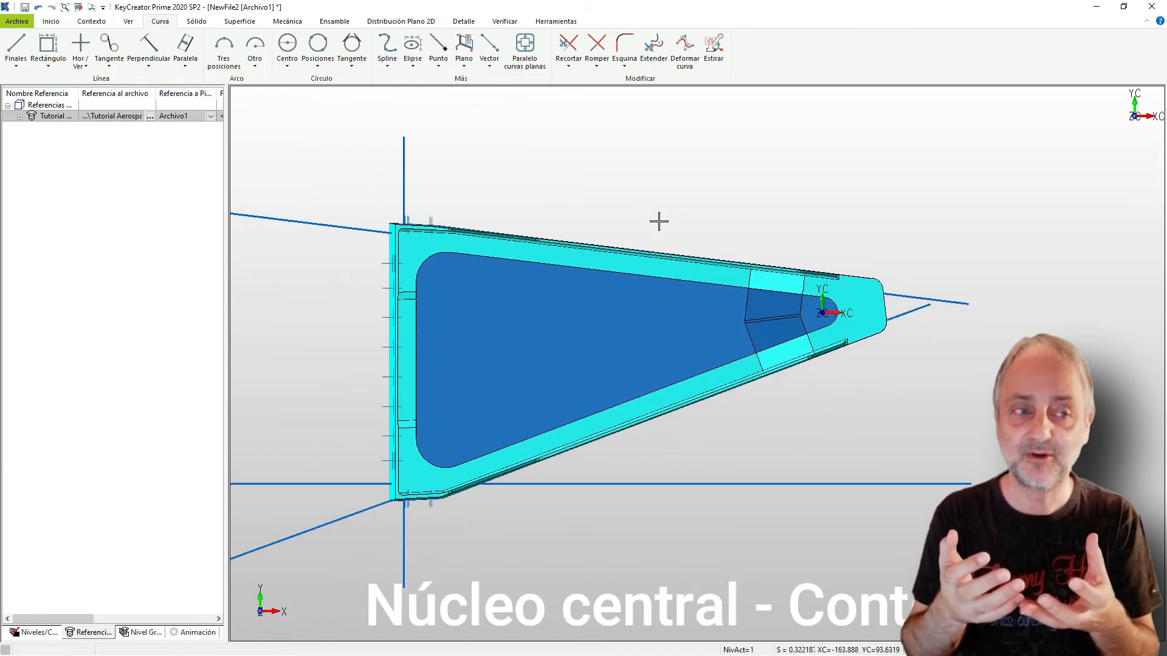
pyautogui.rightClick(61, 119)
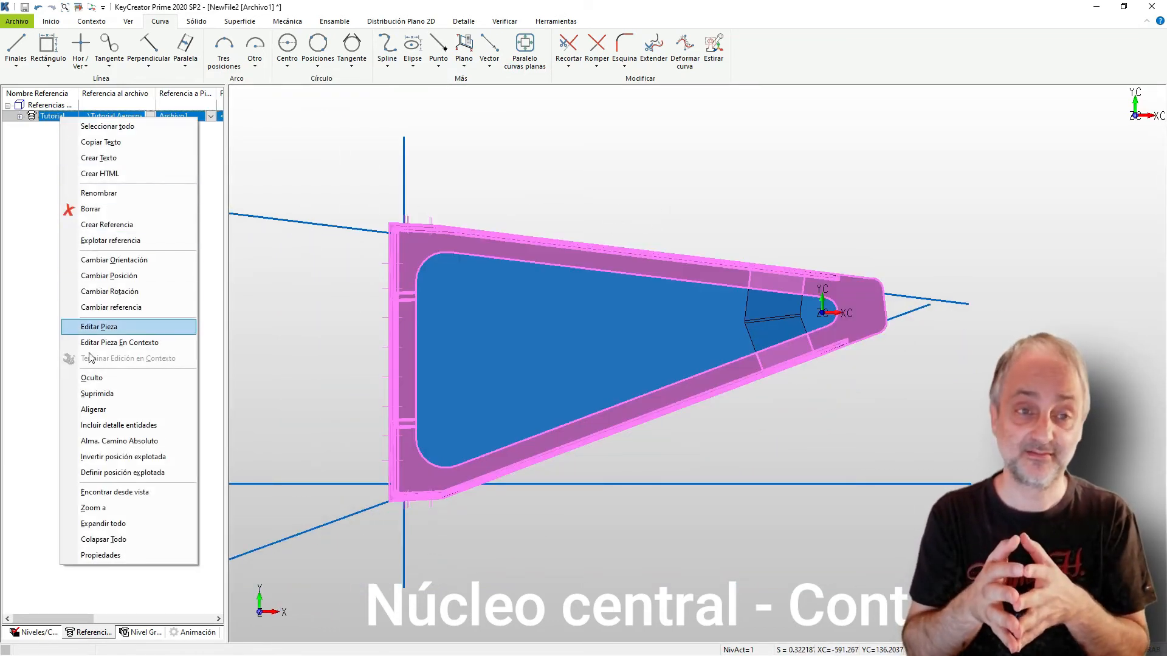
pyautogui.click(91, 377)
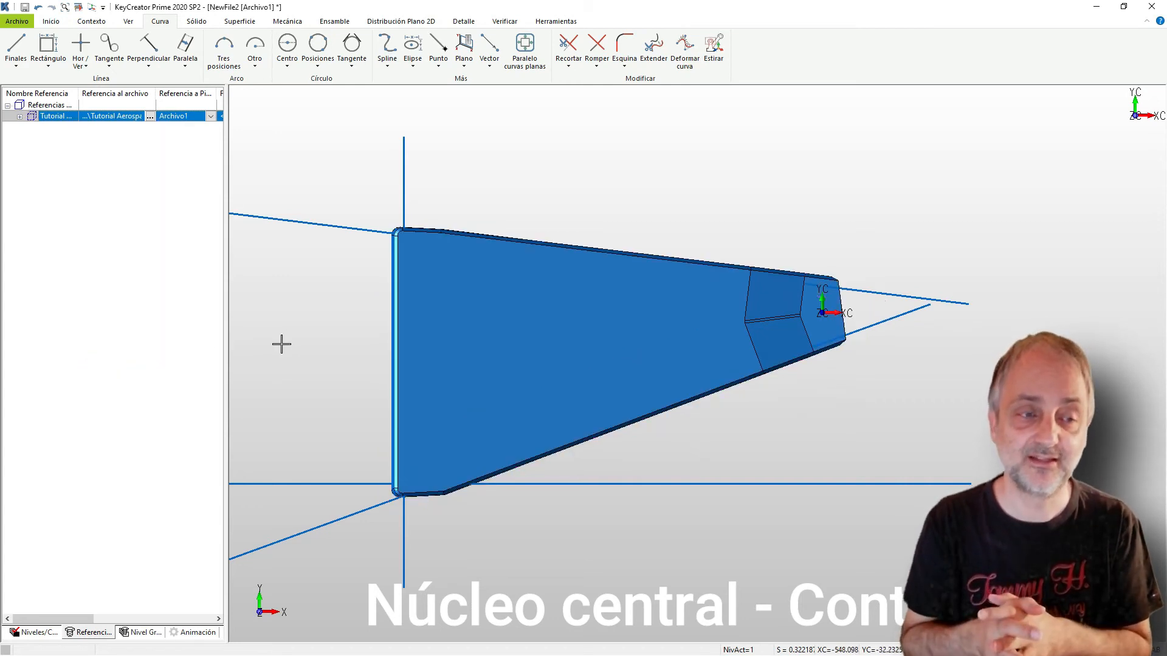
pyautogui.click(516, 342)
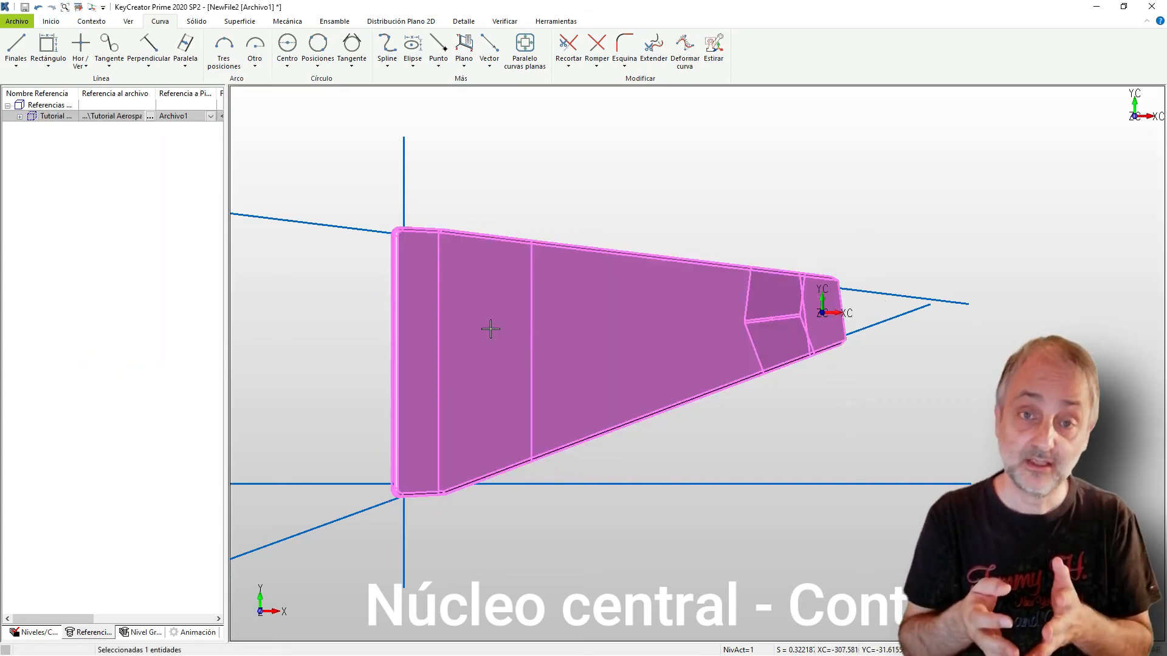
pyautogui.click(55, 22)
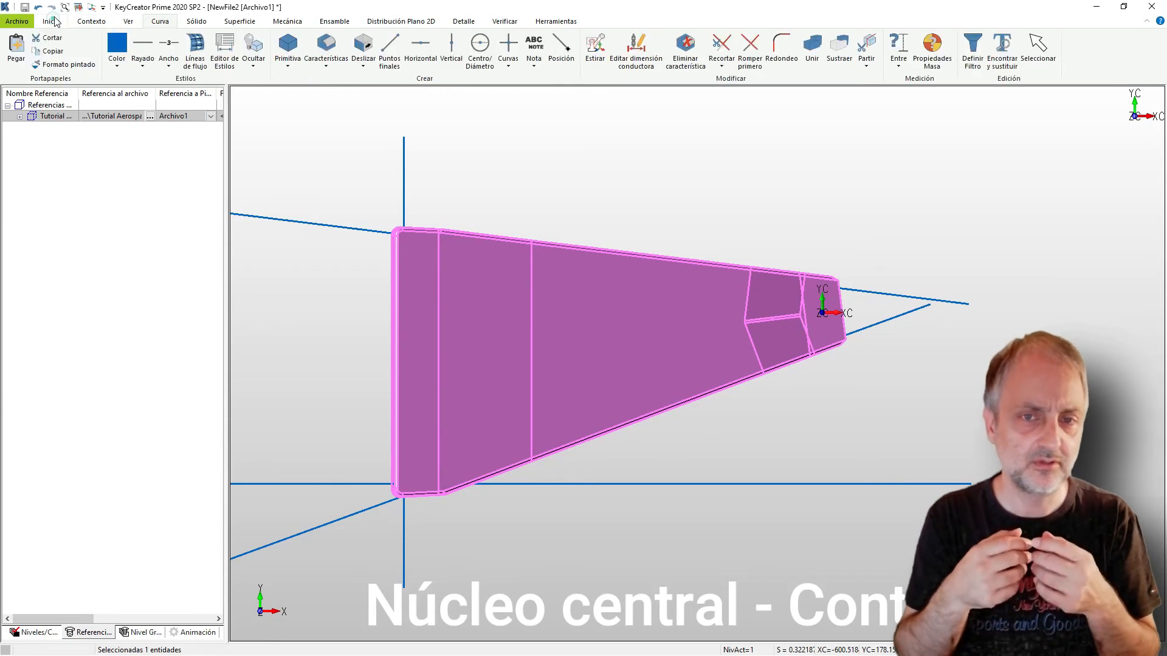
pyautogui.click(254, 46)
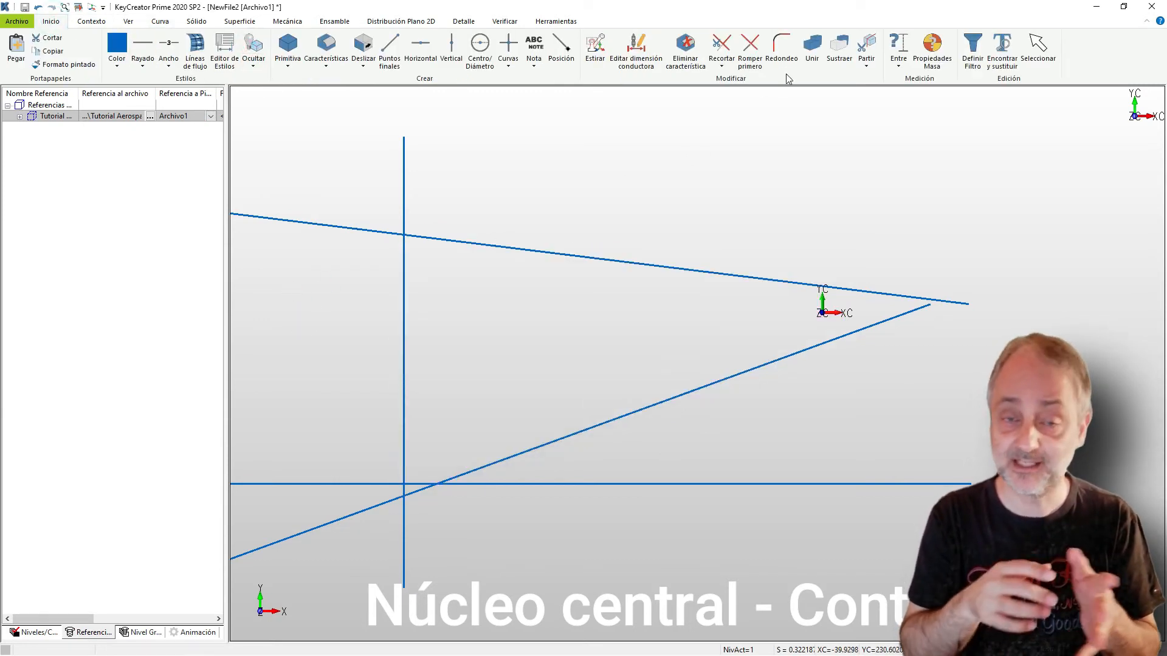
# Fillet the contour's upper-left corner, lower-left corner and the junction of the bottom and lower sloped lines with radius 10
pyautogui.click(780, 45)
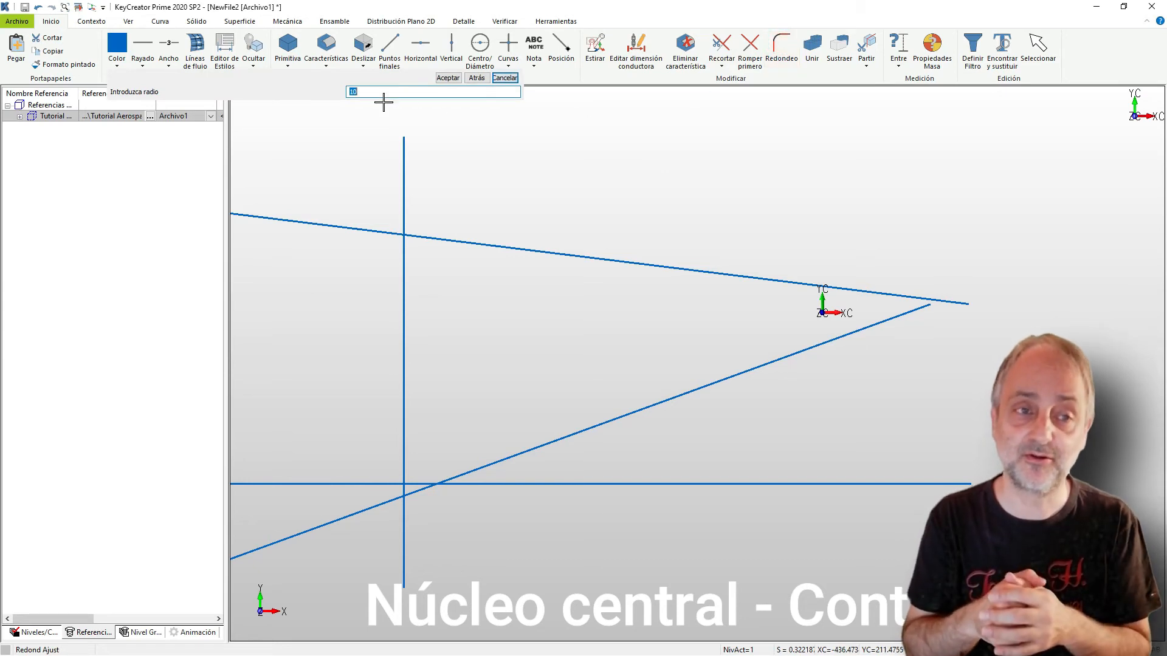
pyautogui.click(448, 78)
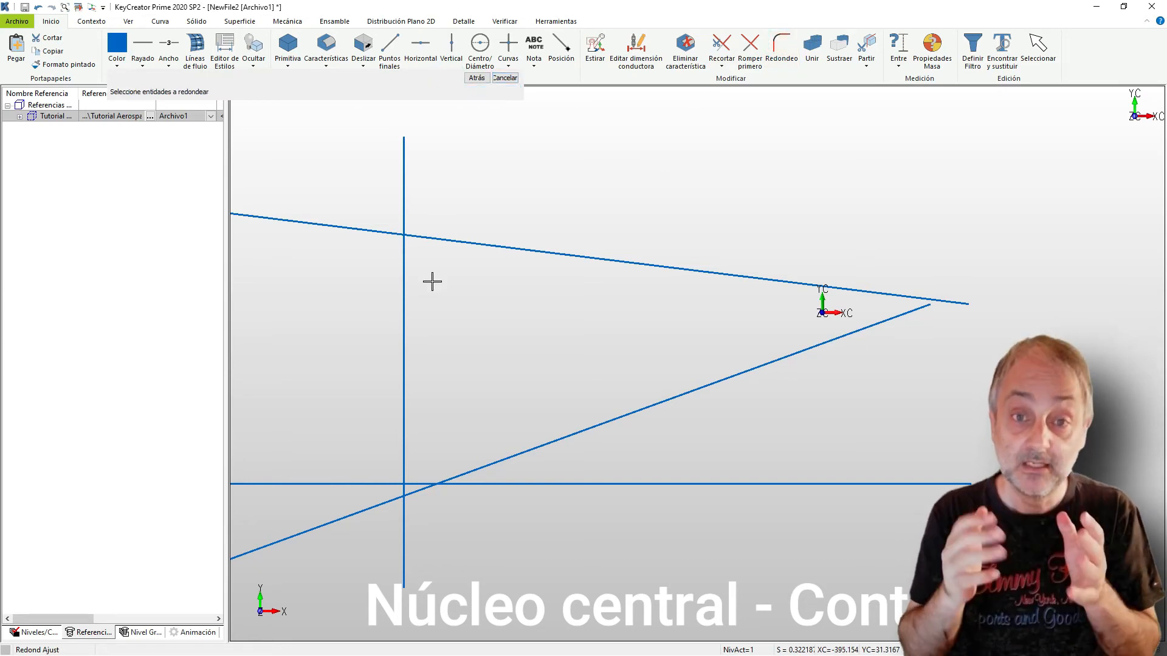
pyautogui.click(408, 240)
pyautogui.scroll(3, 417, 486)
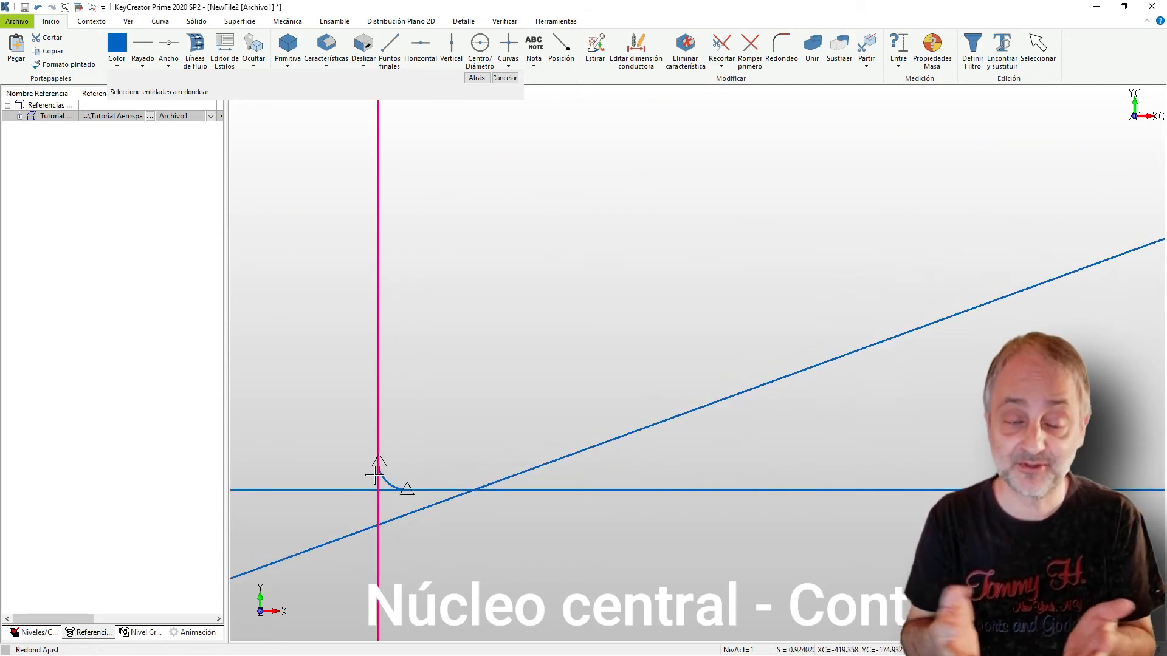
pyautogui.click(389, 481)
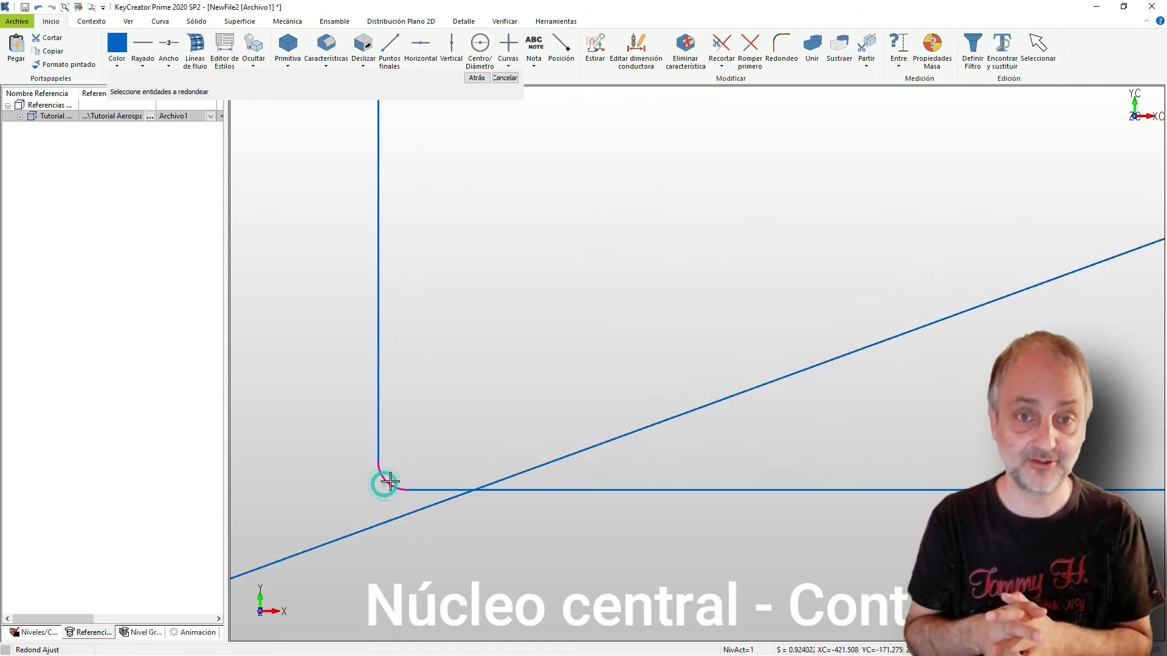
pyautogui.click(473, 482)
pyautogui.scroll(-5, 412, 484)
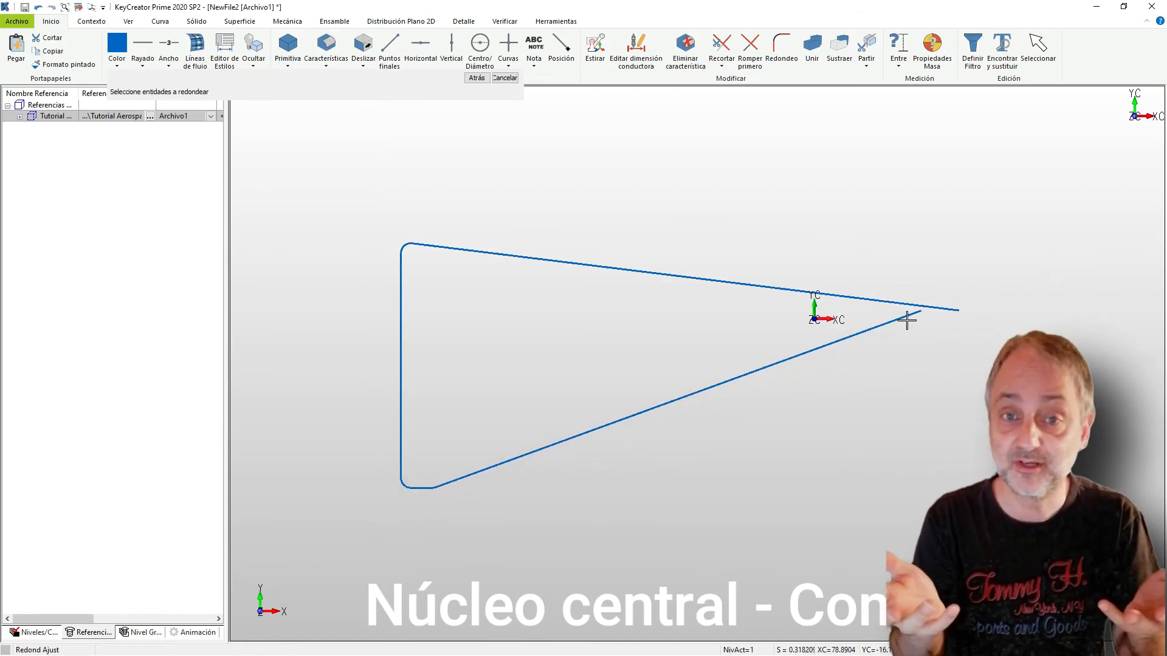
# Fillet the contour's pointed tip between the upper and lower sloped lines with radius 10 and end the fillet command
pyautogui.scroll(3, 907, 320)
pyautogui.click(813, 313)
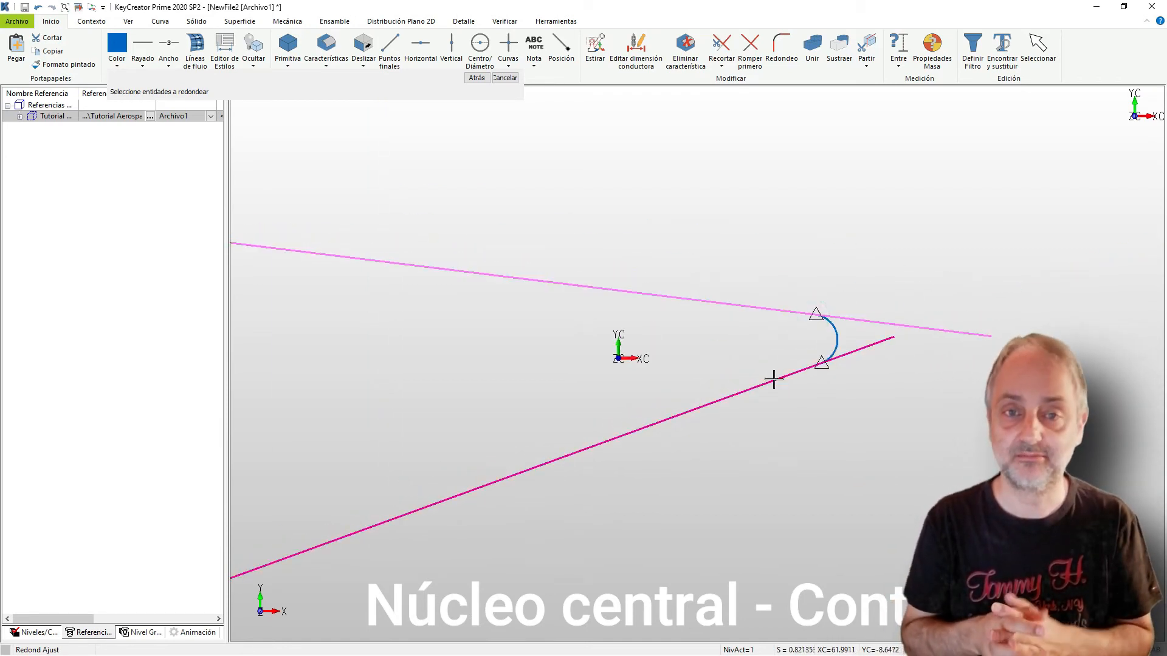
pyautogui.click(773, 379)
pyautogui.scroll(-3, 878, 347)
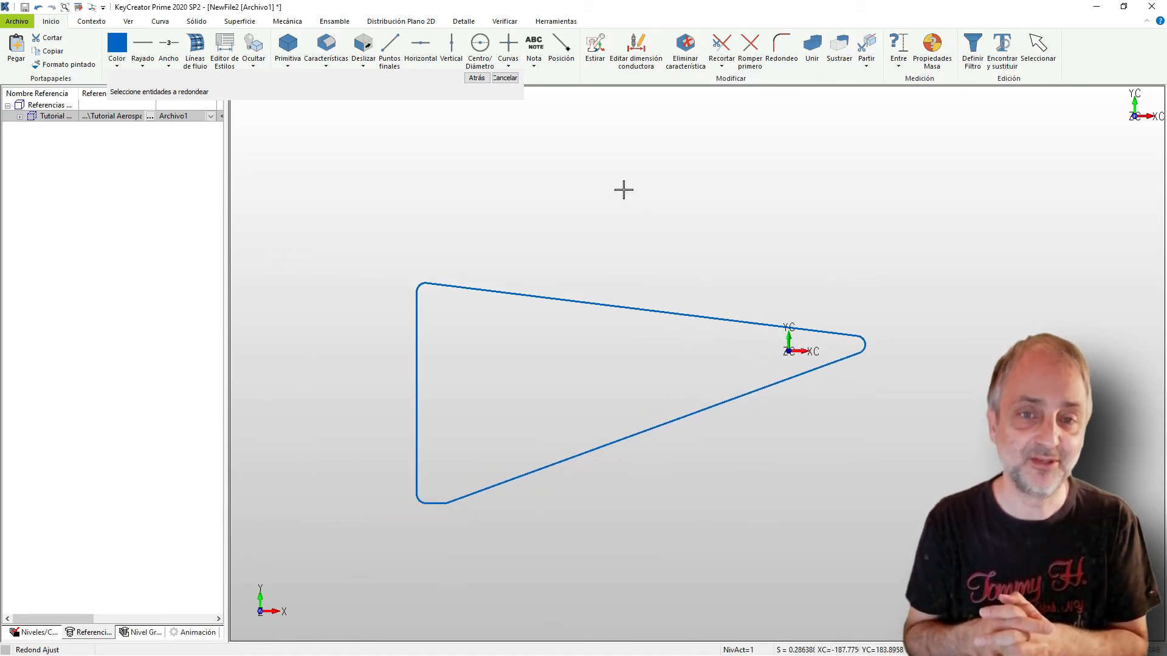
pyautogui.click(508, 78)
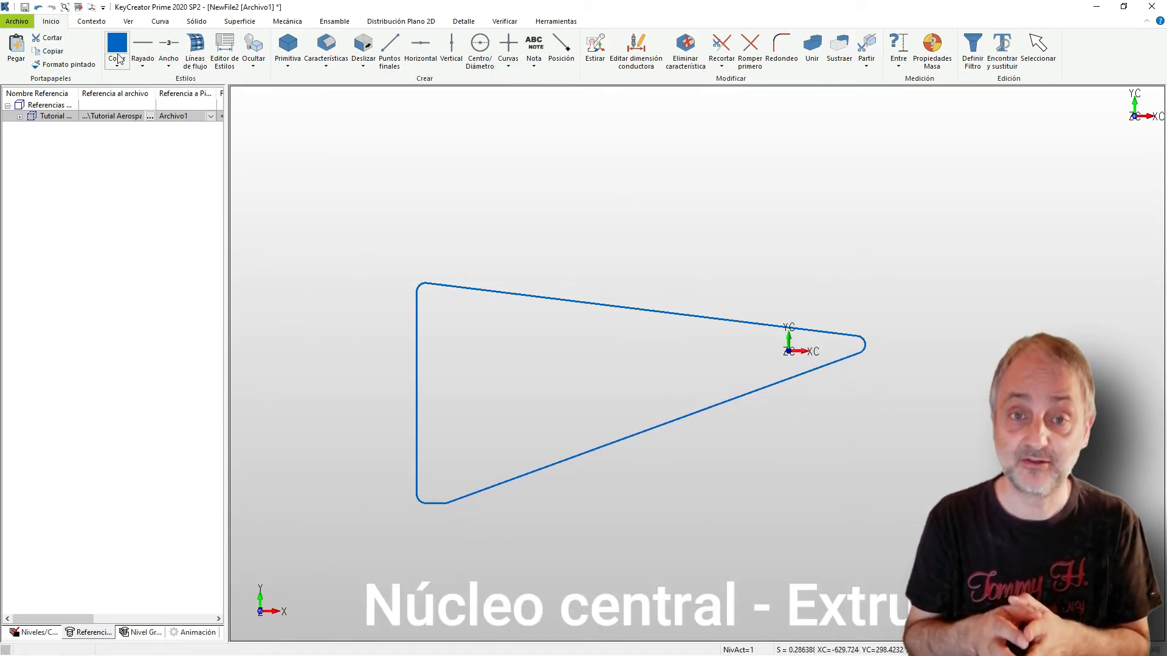
# Unhide the chamfered solid so it is displayed together with the filleted contour
pyautogui.click(253, 66)
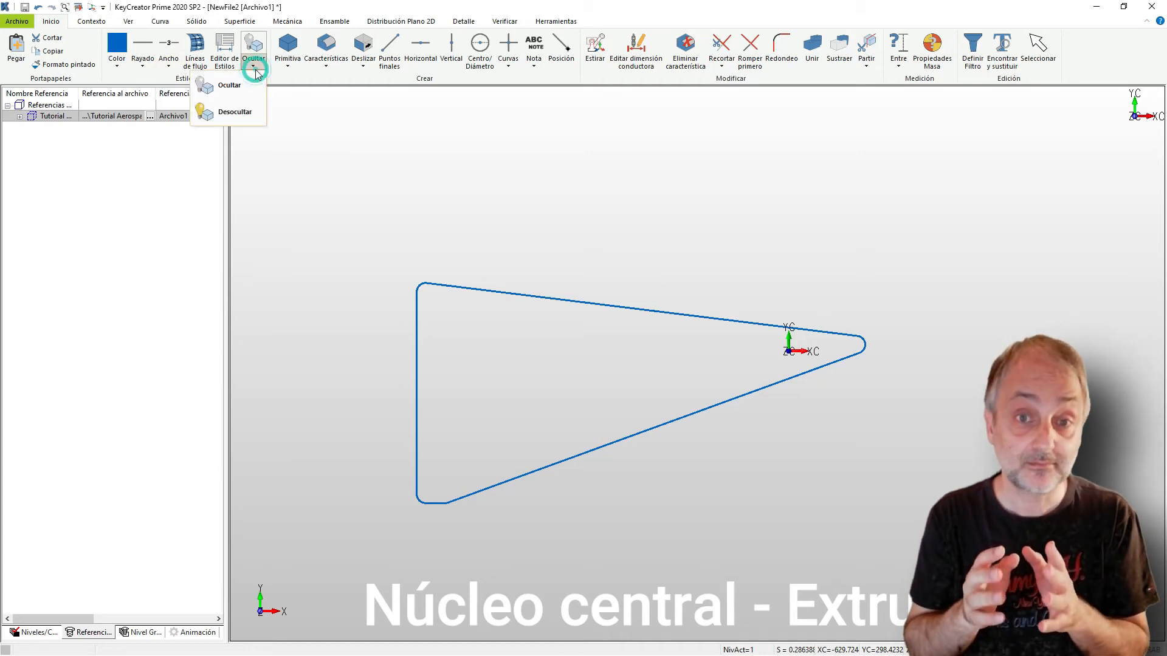
pyautogui.click(236, 113)
pyautogui.click(517, 340)
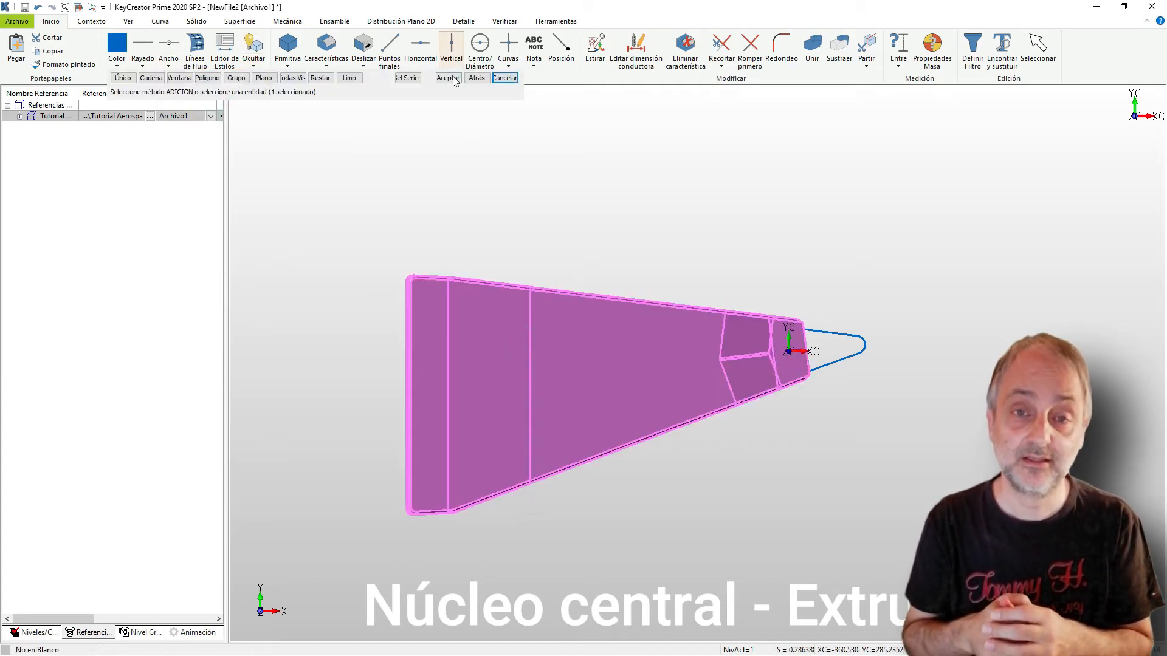
pyautogui.click(455, 79)
# Extrude the closed filleted contour with the dynamic method, normal to the profile, through and beyond the stepped side of the chamfered solid
pyautogui.moveTo(549, 208); pyautogui.dragTo(543, 349, button='middle')
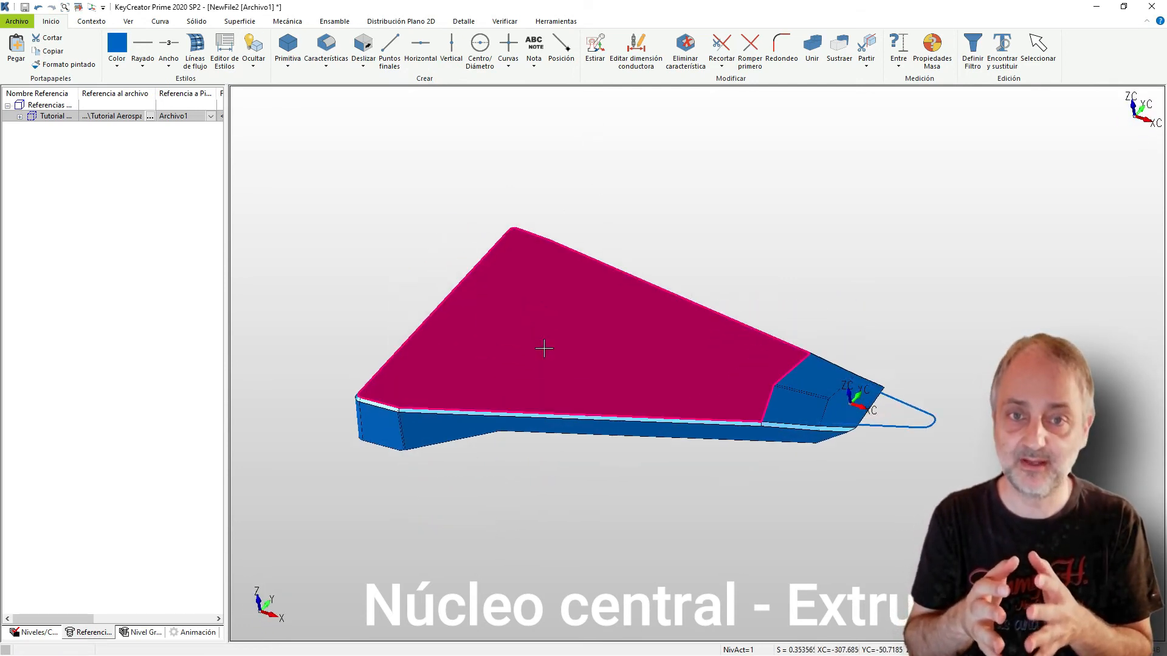
pyautogui.scroll(1, 544, 349)
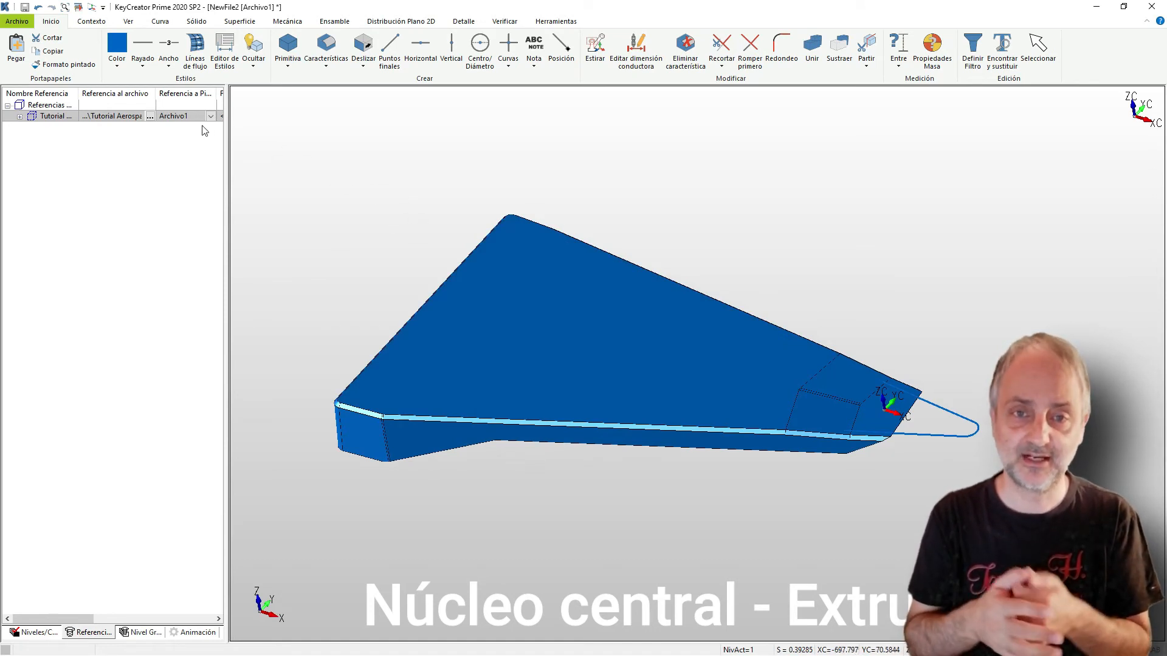
pyautogui.click(194, 23)
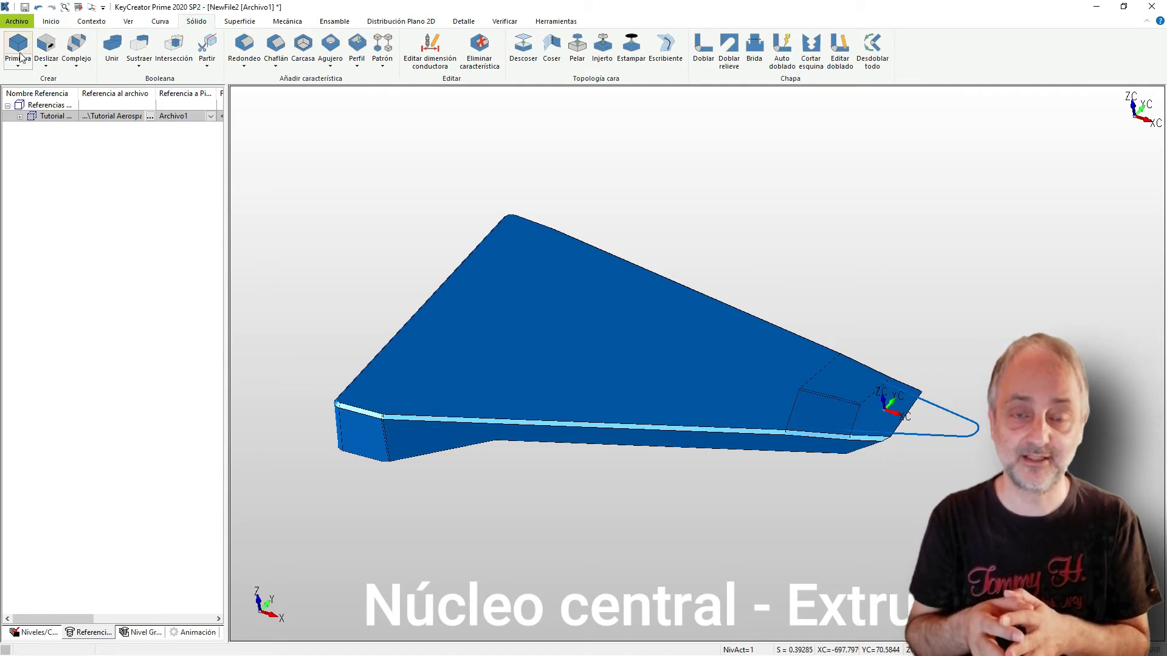
pyautogui.click(45, 52)
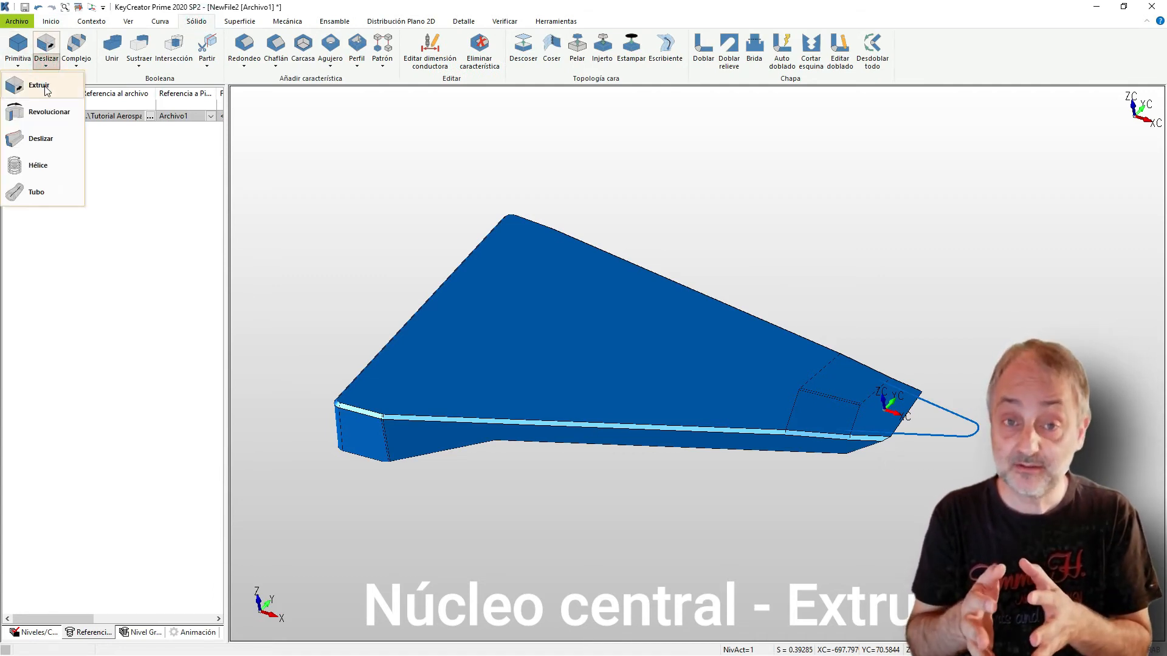
pyautogui.click(40, 86)
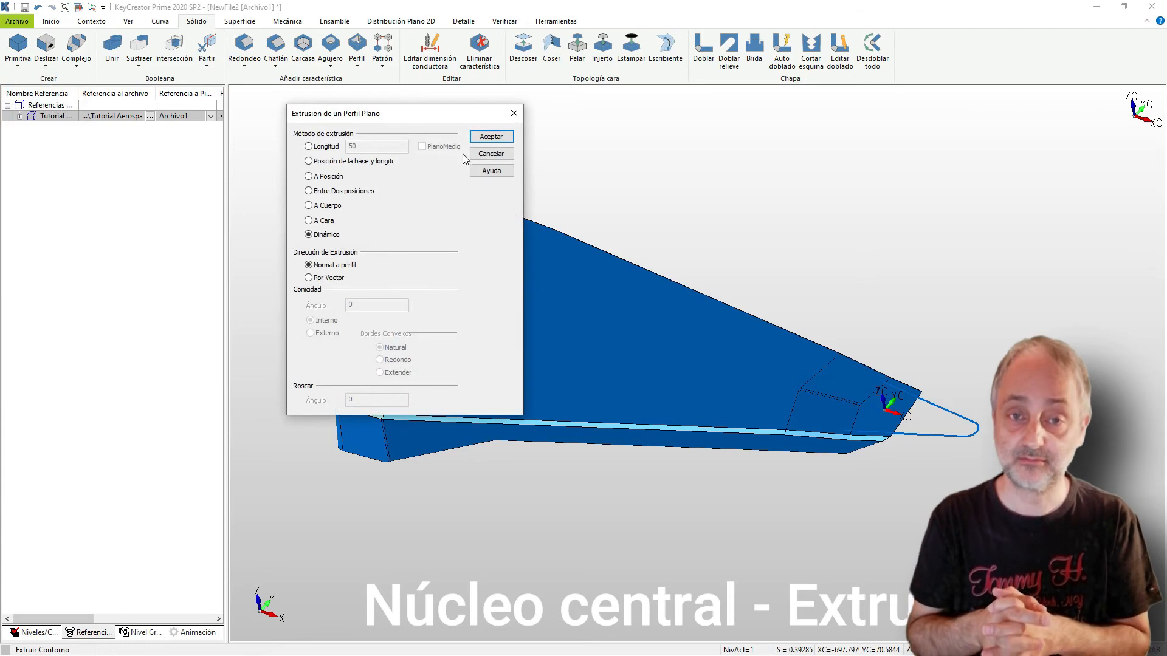
pyautogui.click(491, 137)
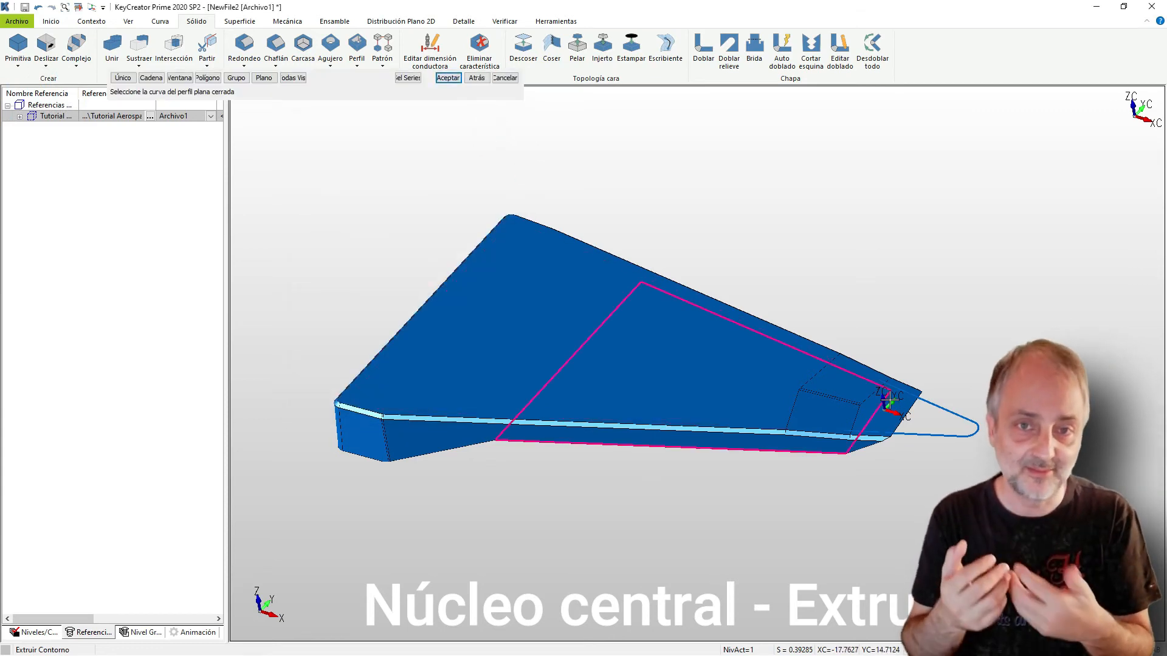
pyautogui.click(940, 436)
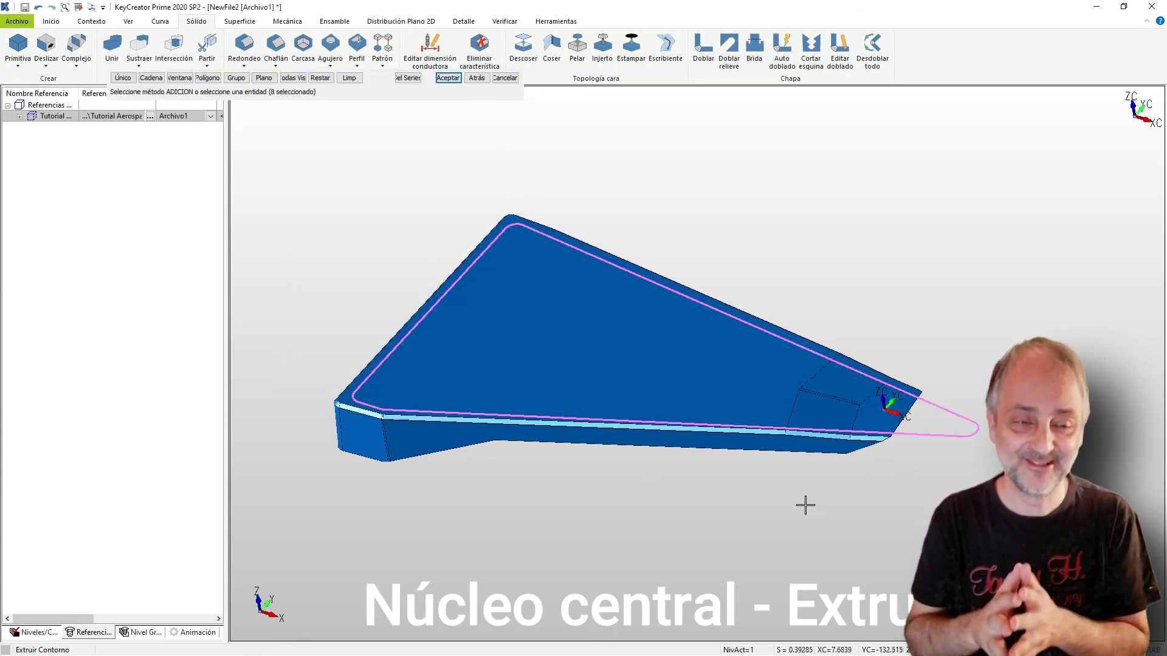
pyautogui.click(447, 78)
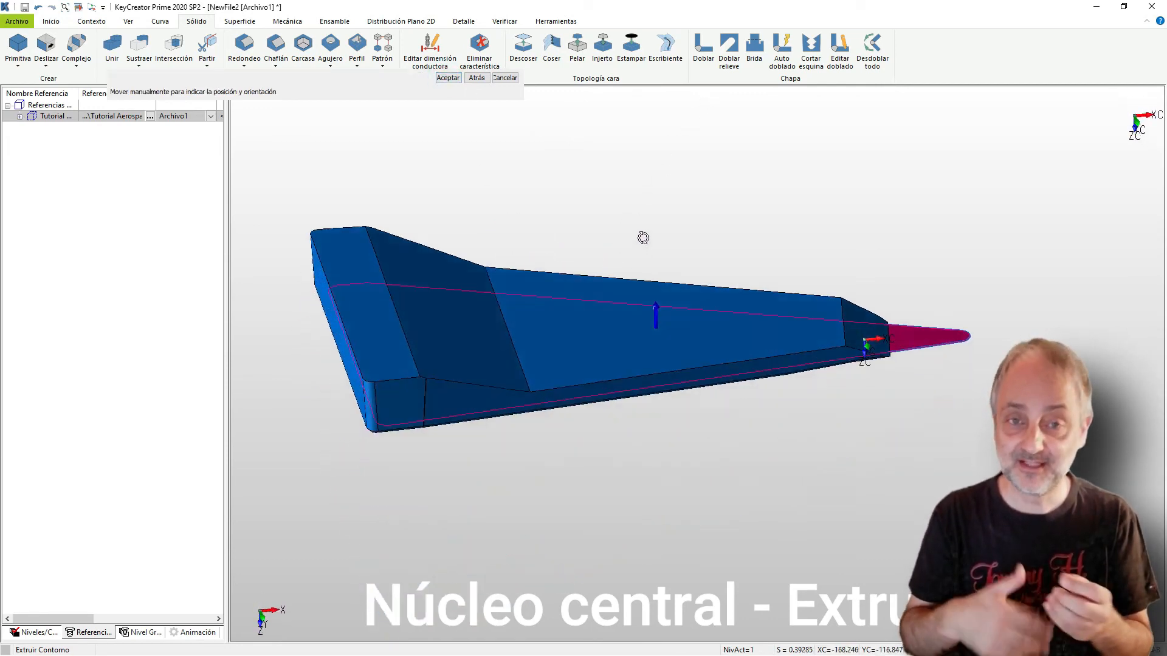
pyautogui.moveTo(660, 302); pyautogui.dragTo(667, 220)
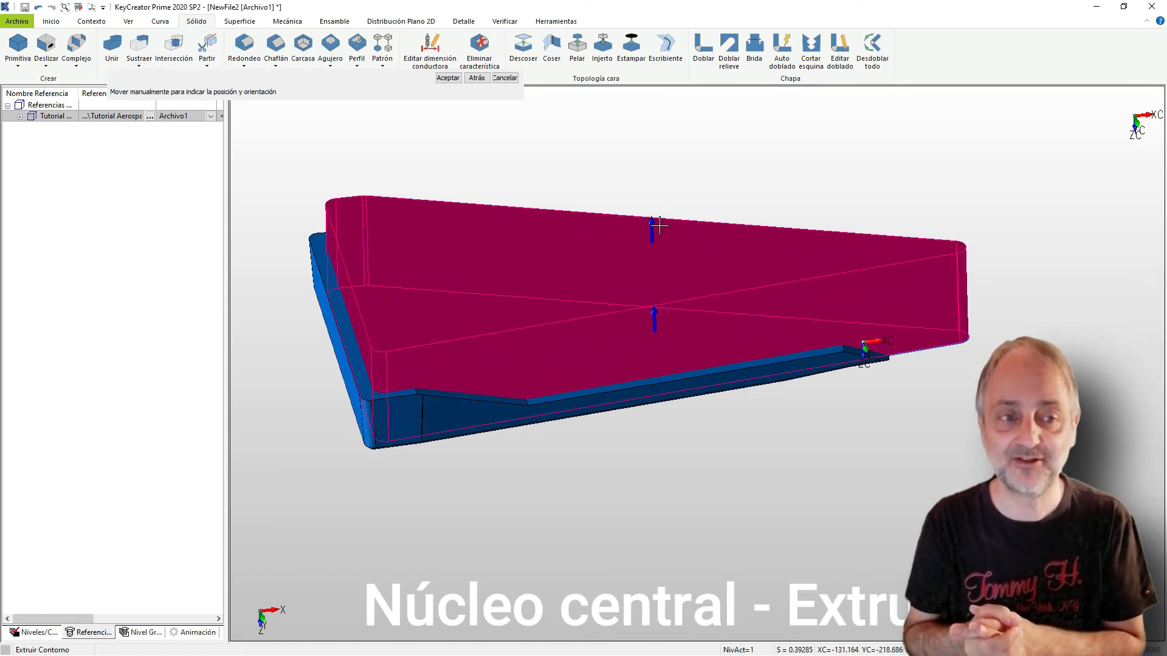
pyautogui.click(652, 234)
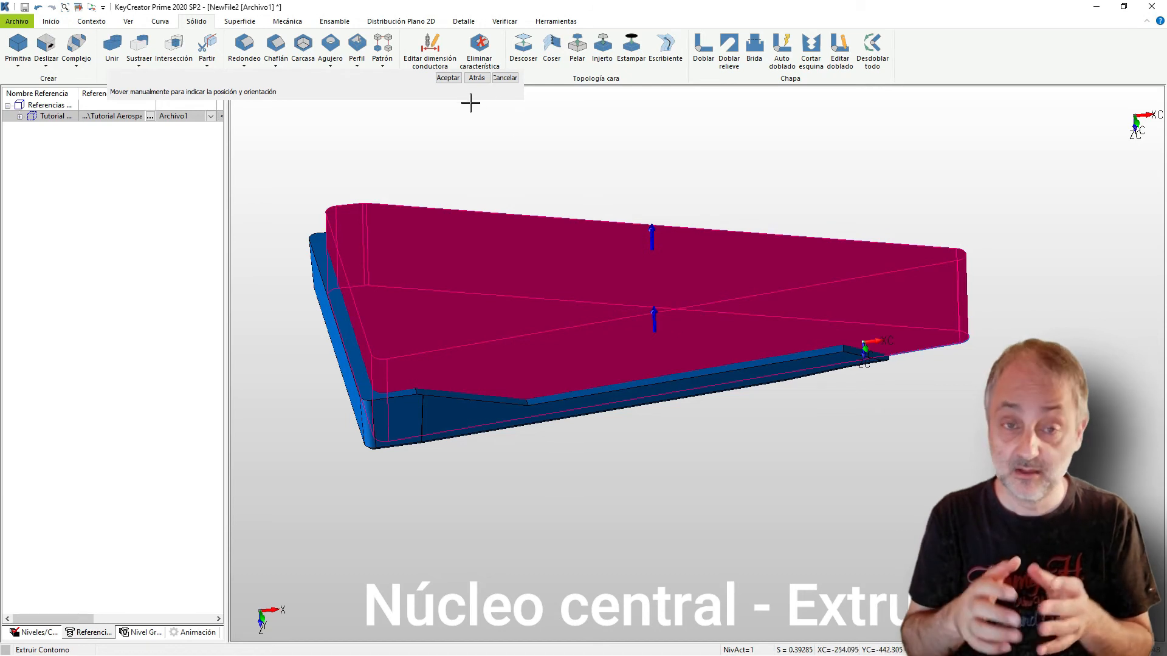
pyautogui.click(447, 79)
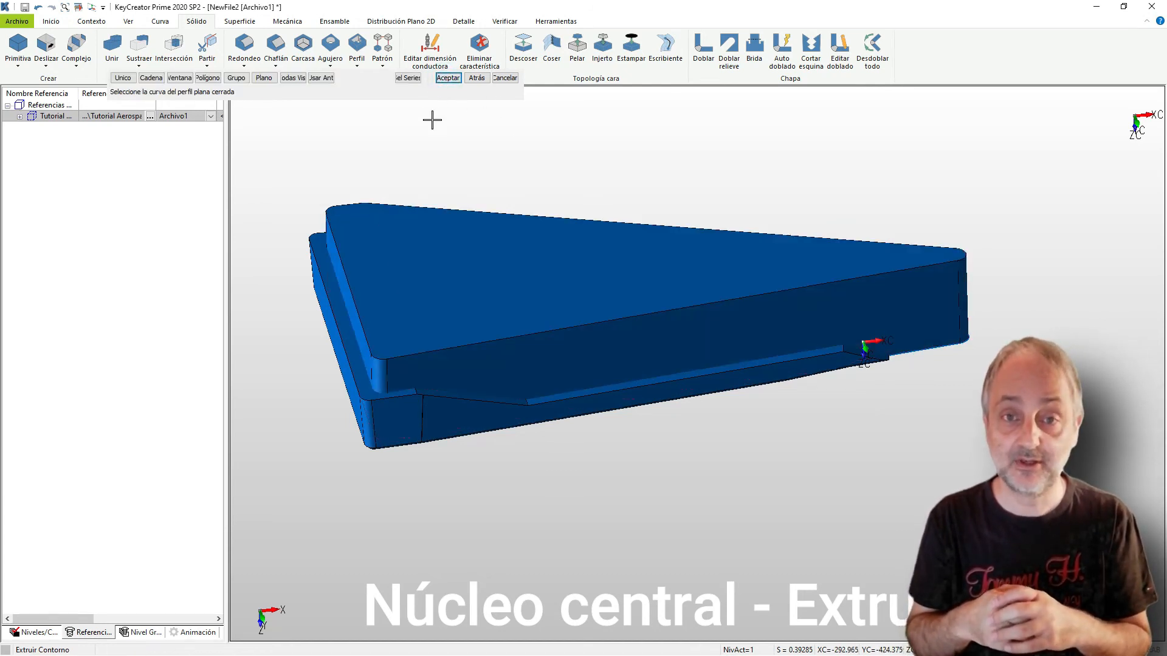
# Show the reference part again around the solids and end the extrusion command
pyautogui.rightClick(49, 116)
pyautogui.click(90, 372)
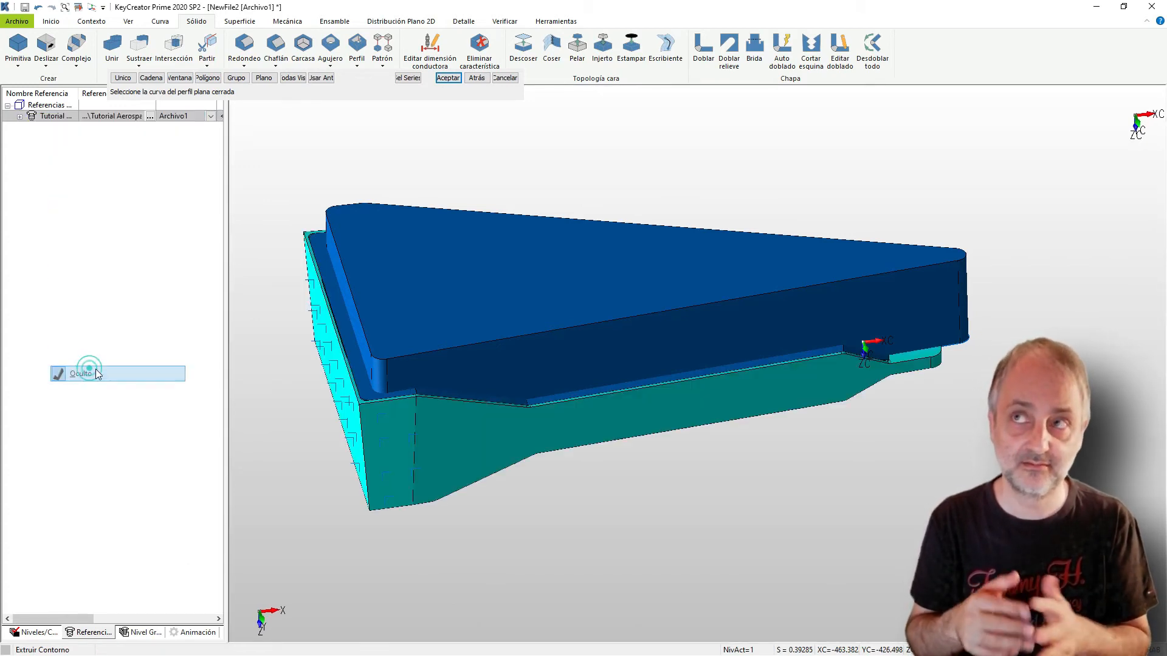
pyautogui.moveTo(286, 456); pyautogui.dragTo(294, 406, button='middle')
pyautogui.moveTo(528, 527); pyautogui.dragTo(645, 523, button='middle')
pyautogui.click(505, 77)
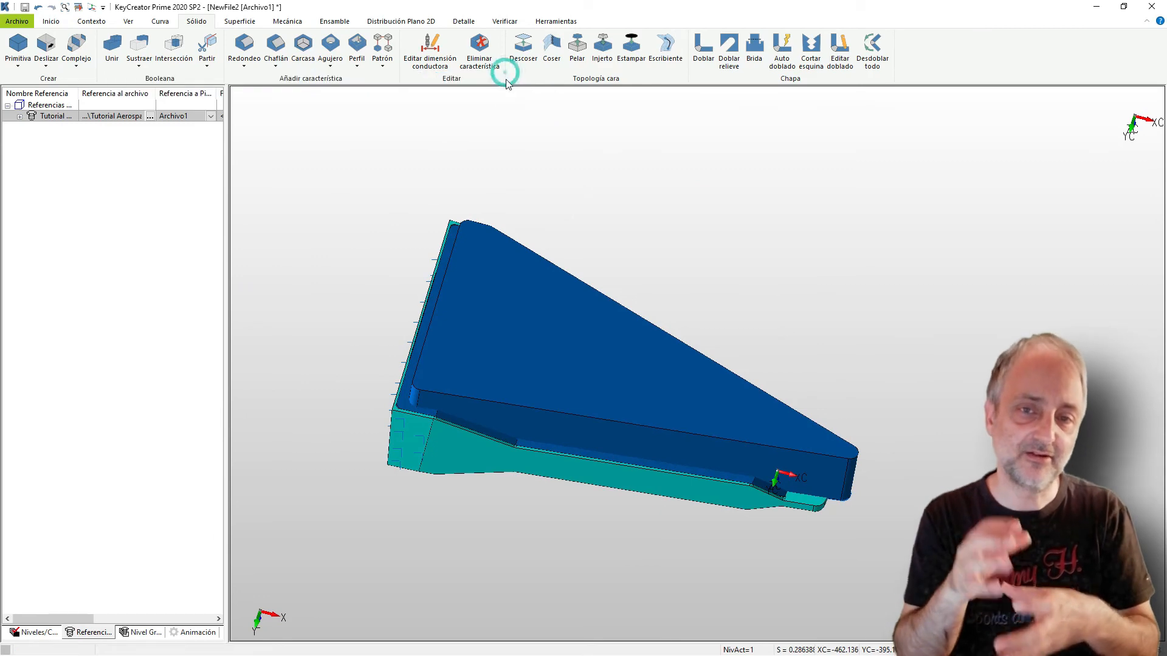
# Hide the newly extruded central core so the stepped faces of the chamfered solid are exposed
pyautogui.moveTo(576, 505); pyautogui.dragTo(409, 426, button='middle')
pyautogui.scroll(5, 388, 371)
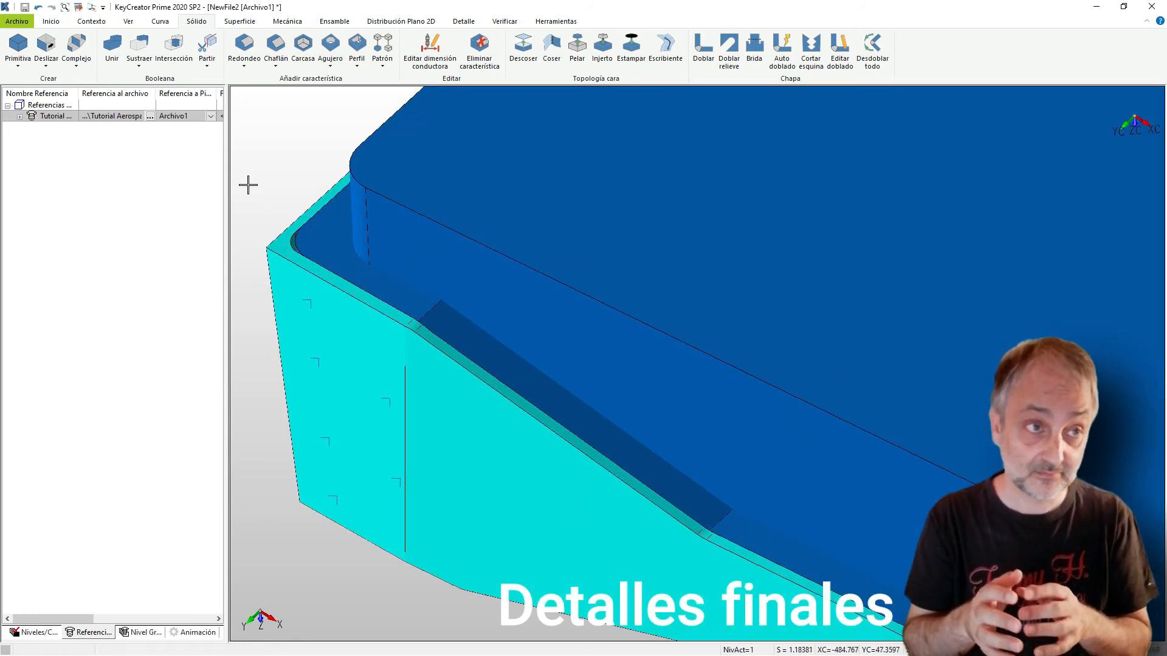
pyautogui.click(51, 22)
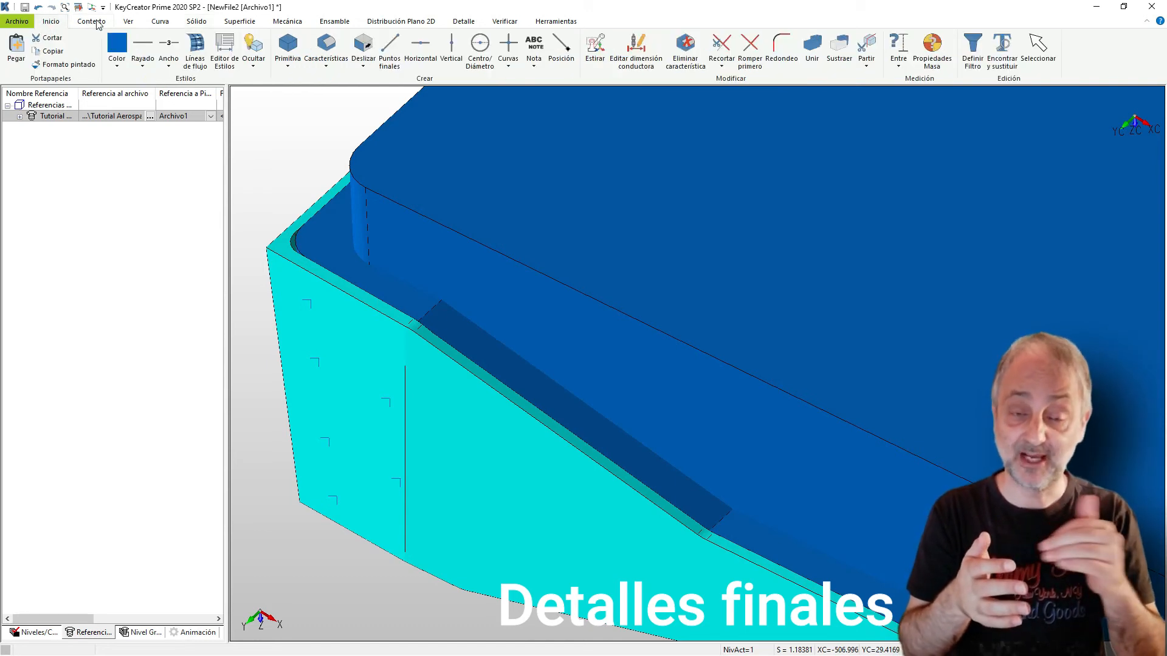
pyautogui.click(259, 66)
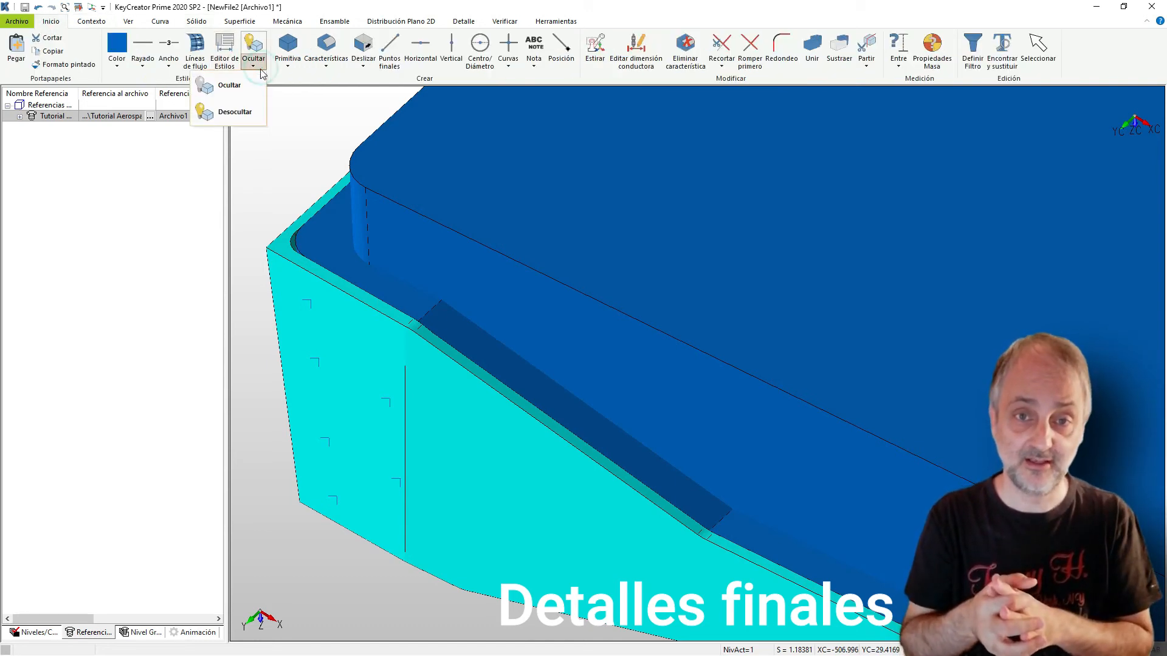
pyautogui.click(234, 84)
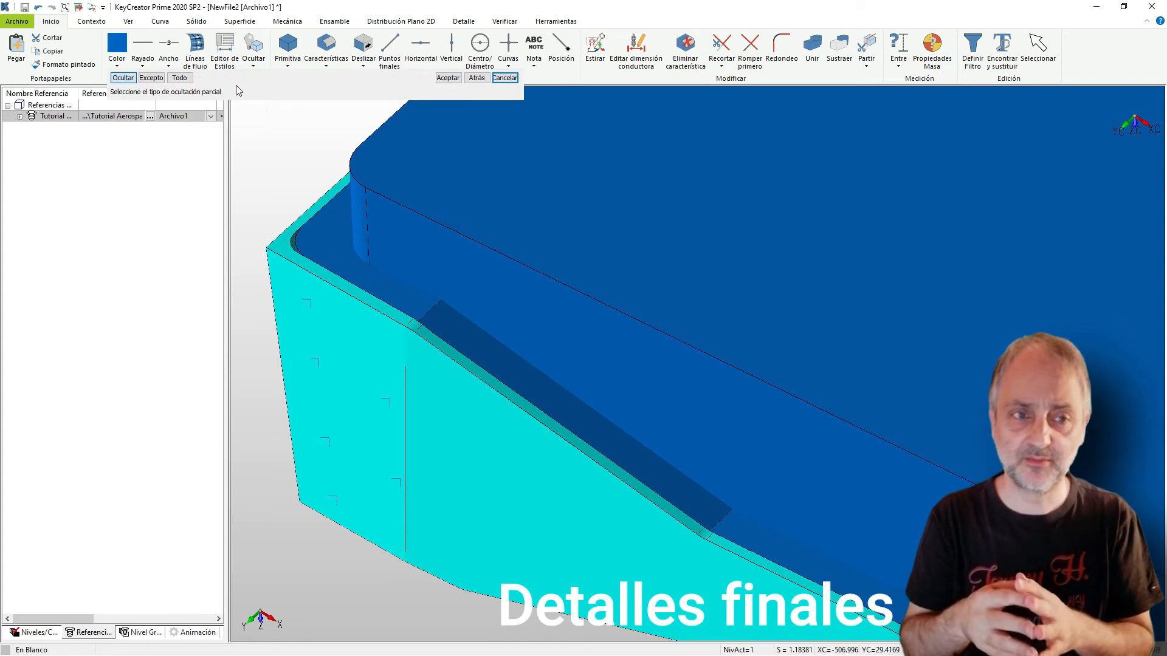
pyautogui.click(122, 79)
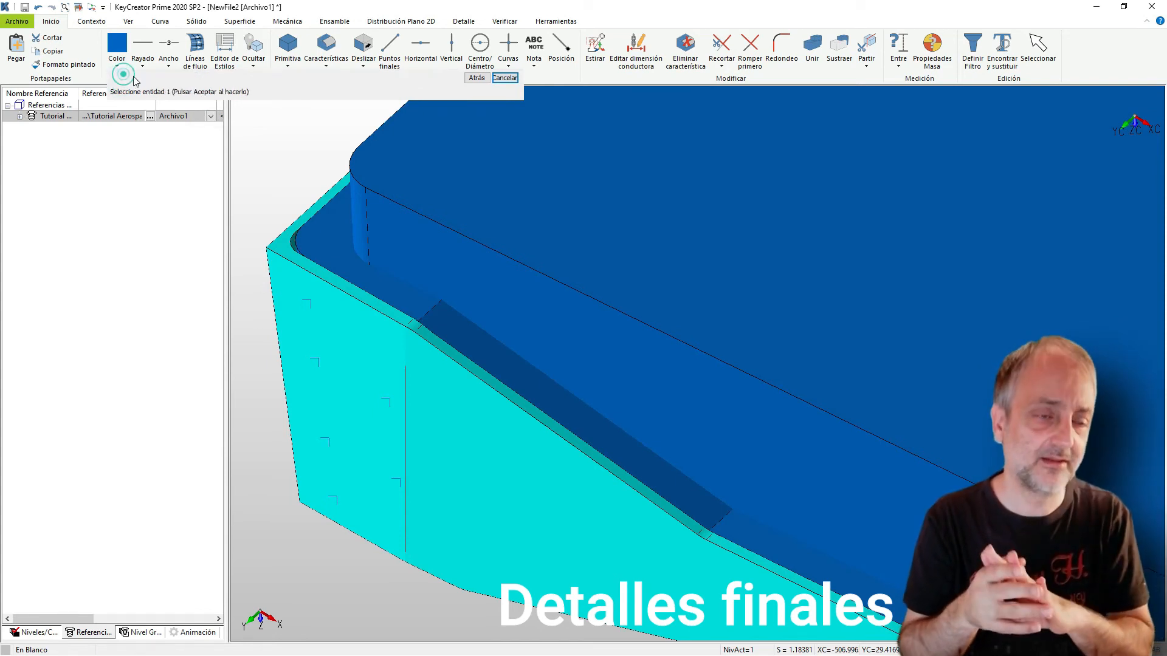
pyautogui.click(426, 146)
pyautogui.click(446, 79)
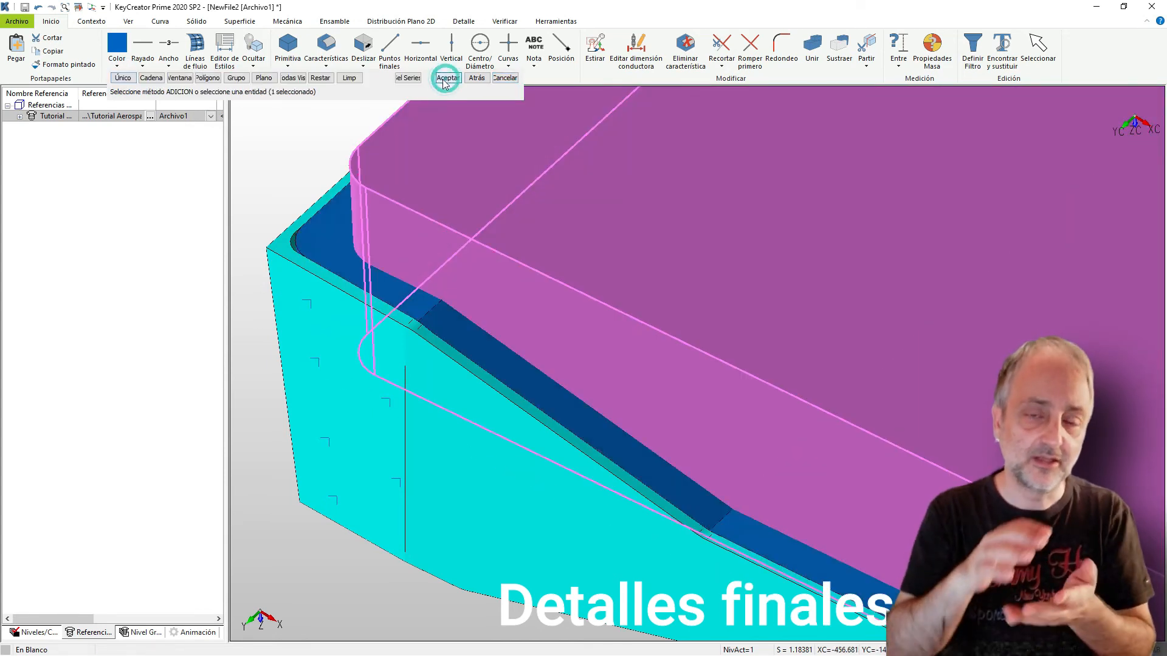
pyautogui.click(446, 79)
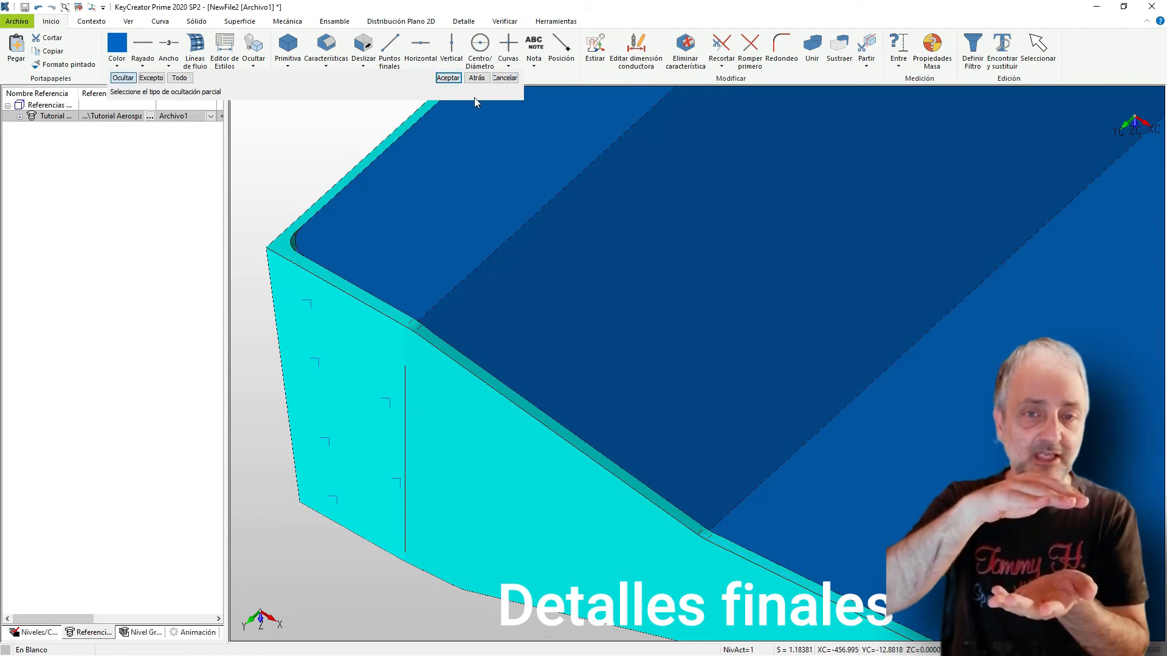
pyautogui.click(507, 78)
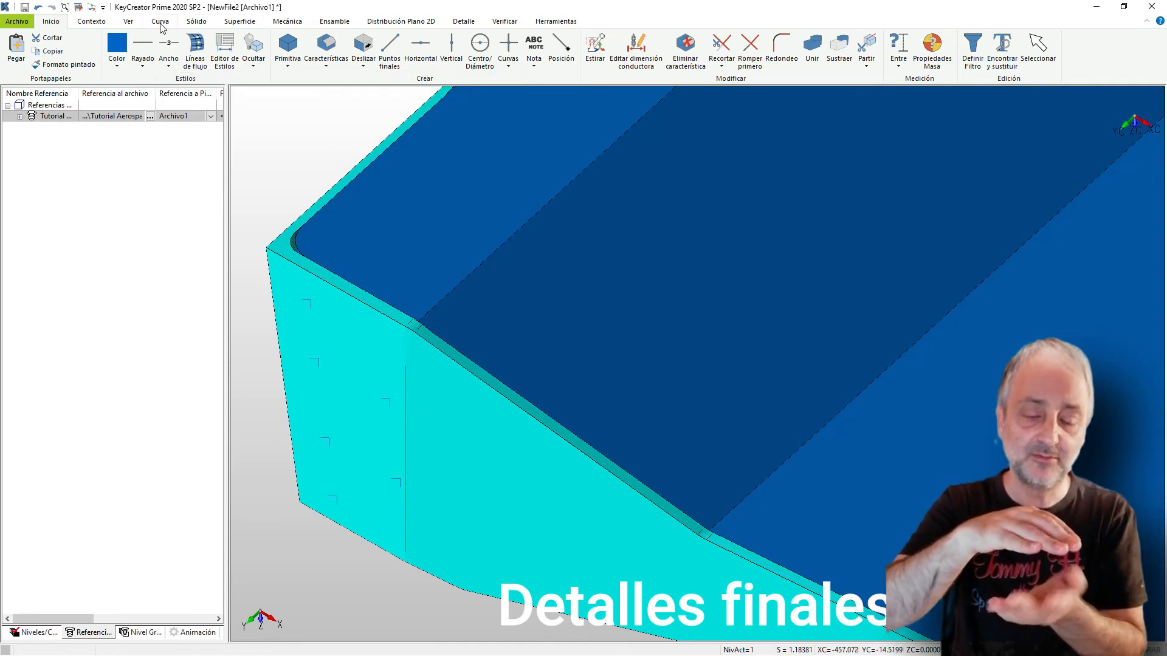
pyautogui.click(196, 21)
pyautogui.click(244, 46)
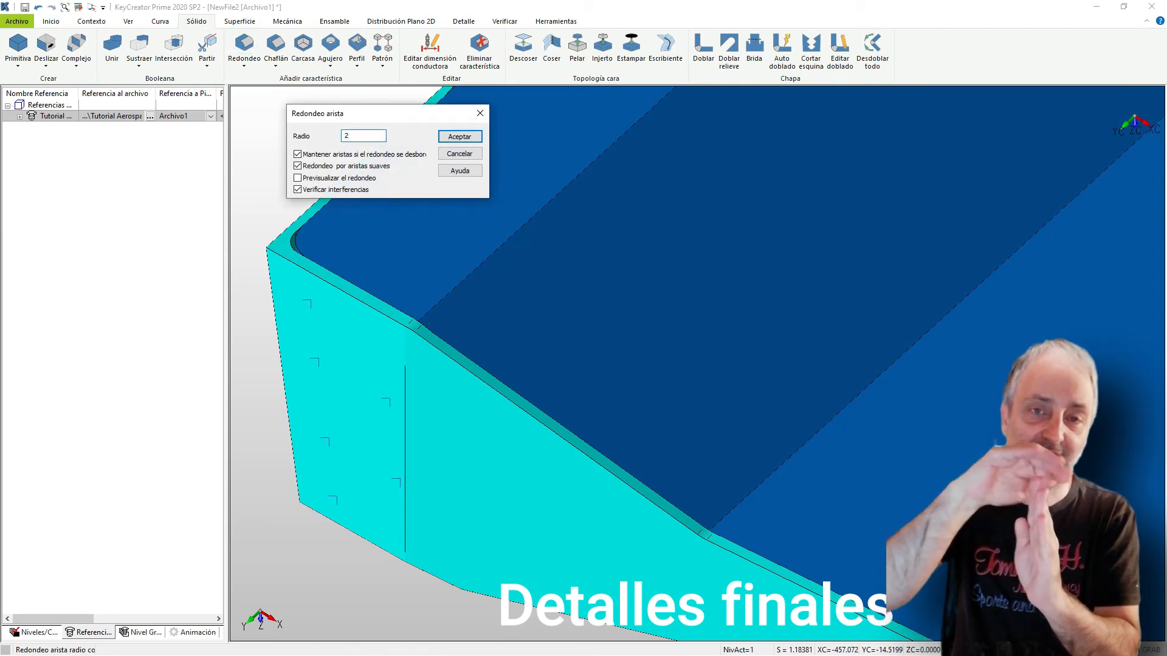
pyautogui.click(459, 137)
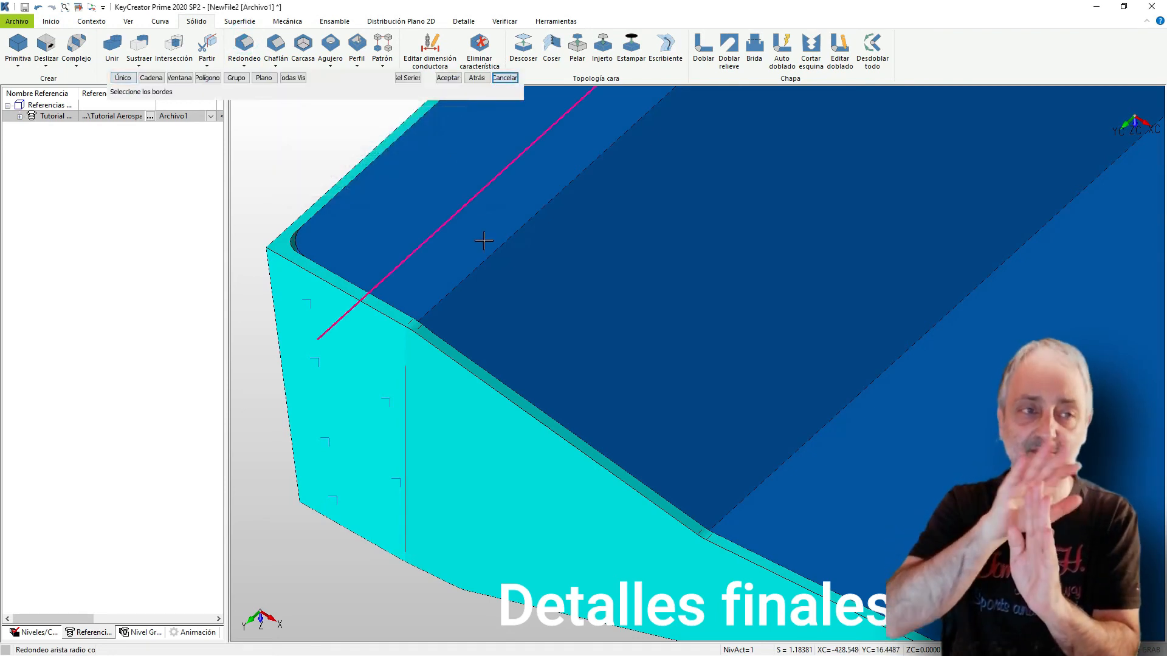
pyautogui.click(494, 260)
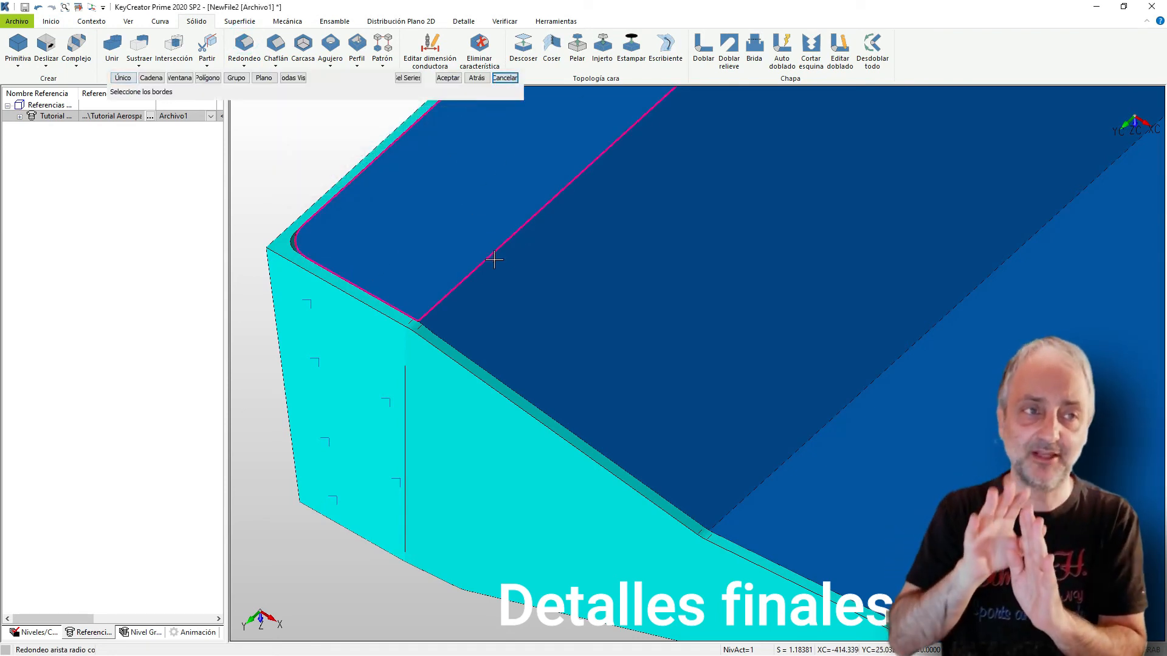
pyautogui.click(123, 78)
pyautogui.click(507, 245)
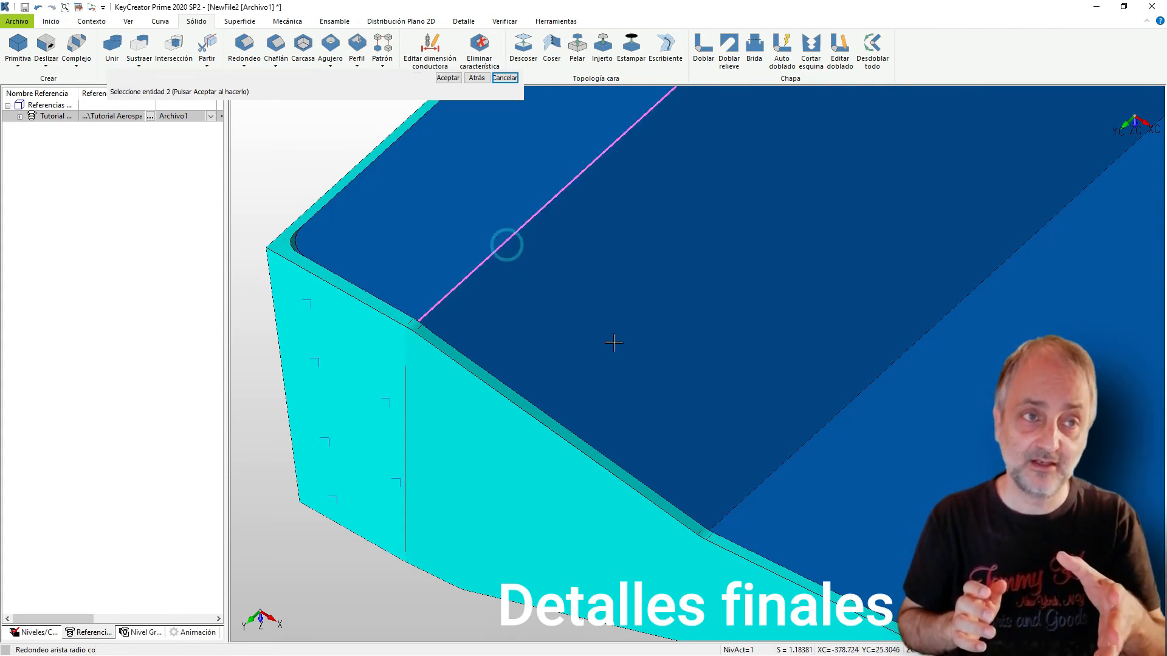
pyautogui.click(758, 476)
pyautogui.scroll(-5, 758, 476)
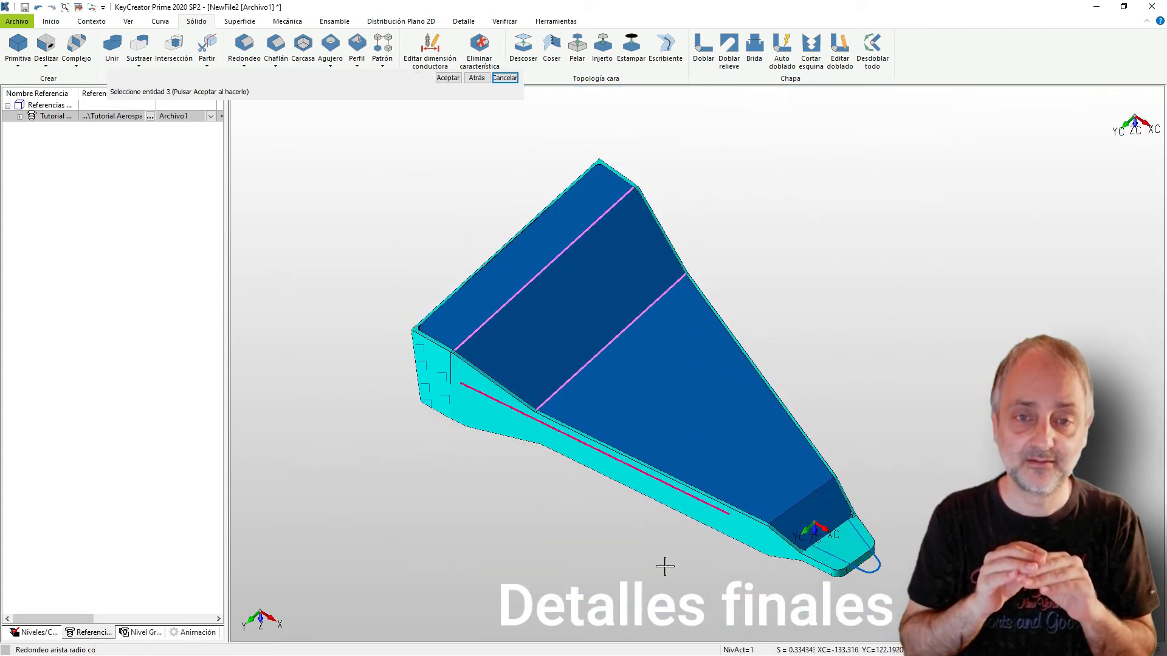
pyautogui.scroll(6, 665, 566)
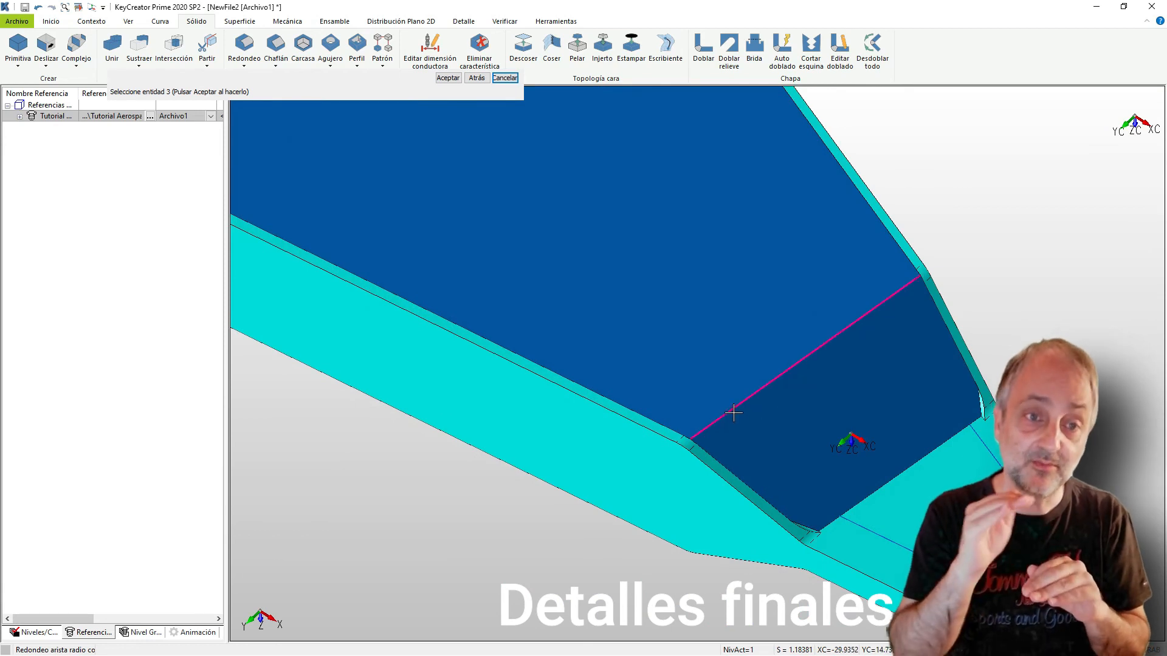
pyautogui.click(506, 79)
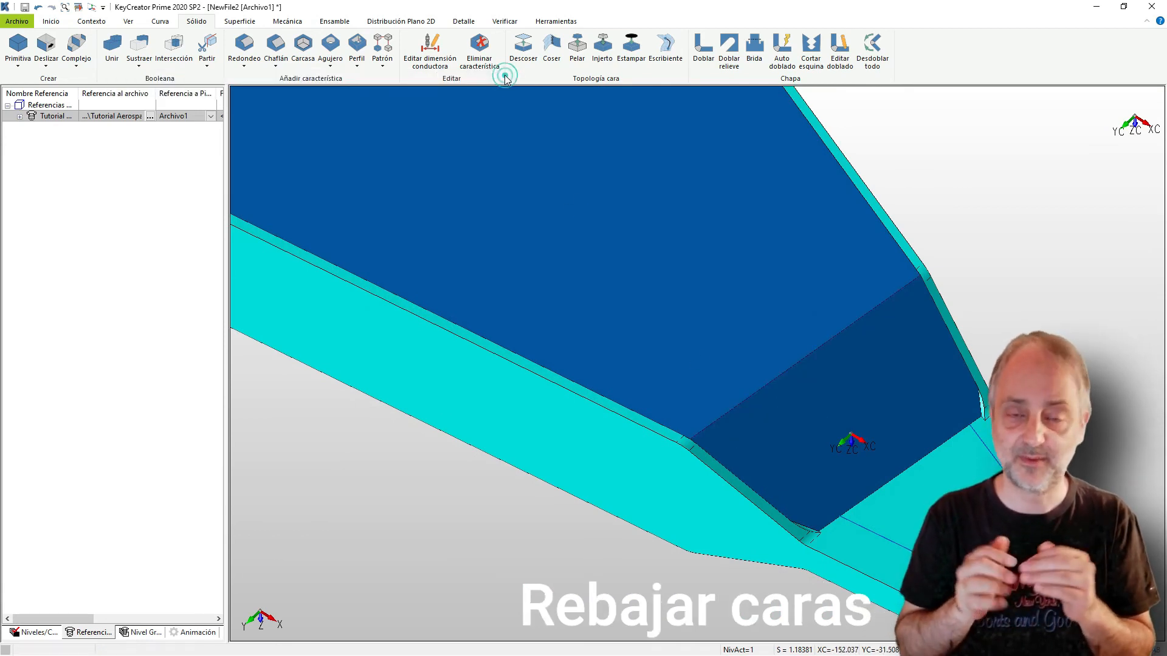
# Offset the four stepped faces of the chamfered solid by a distance of -2
pyautogui.click(800, 420)
pyautogui.click(739, 377)
pyautogui.scroll(-5, 978, 500)
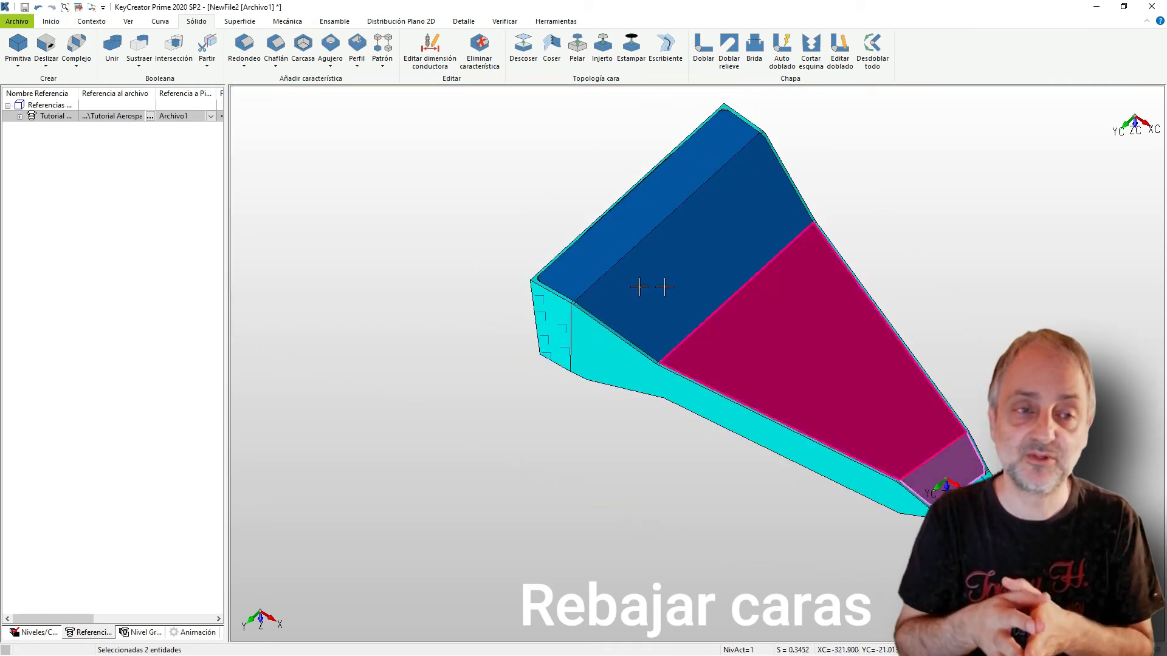
pyautogui.scroll(5, 585, 290)
pyautogui.click(644, 295)
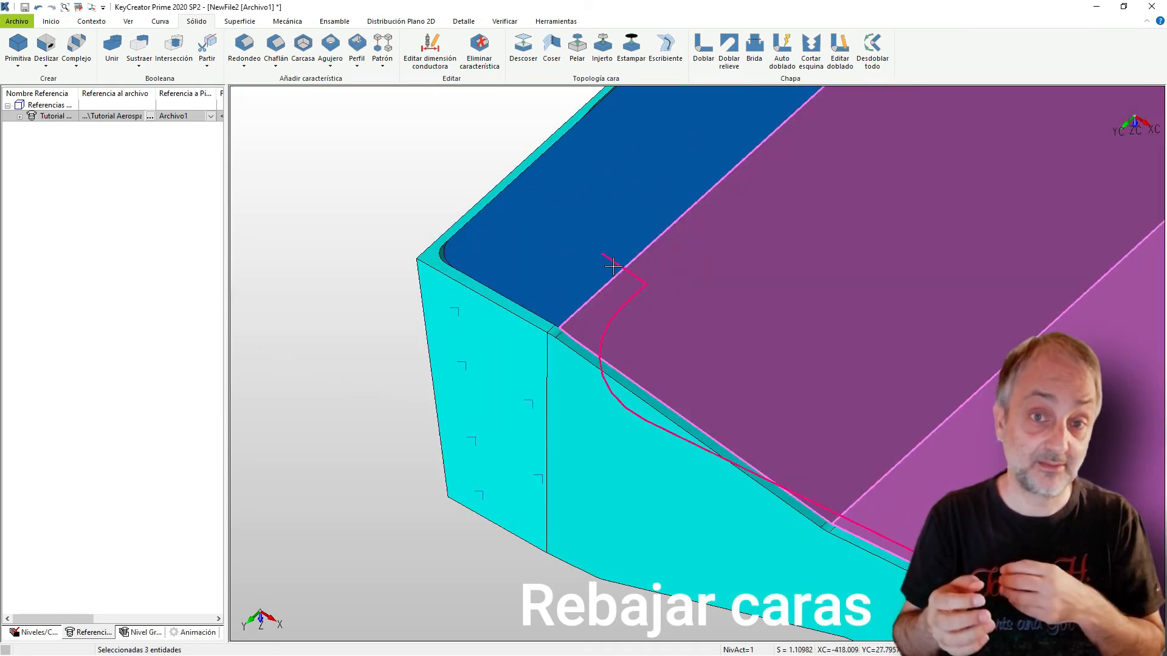
pyautogui.scroll(-3, 358, 331)
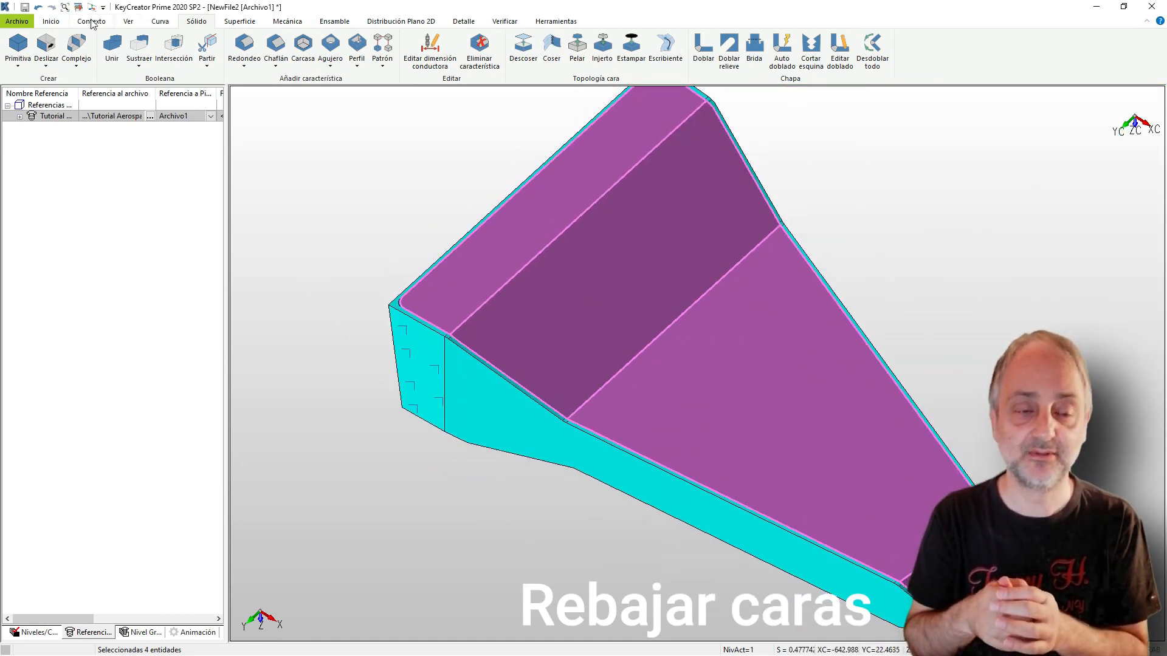
pyautogui.click(91, 21)
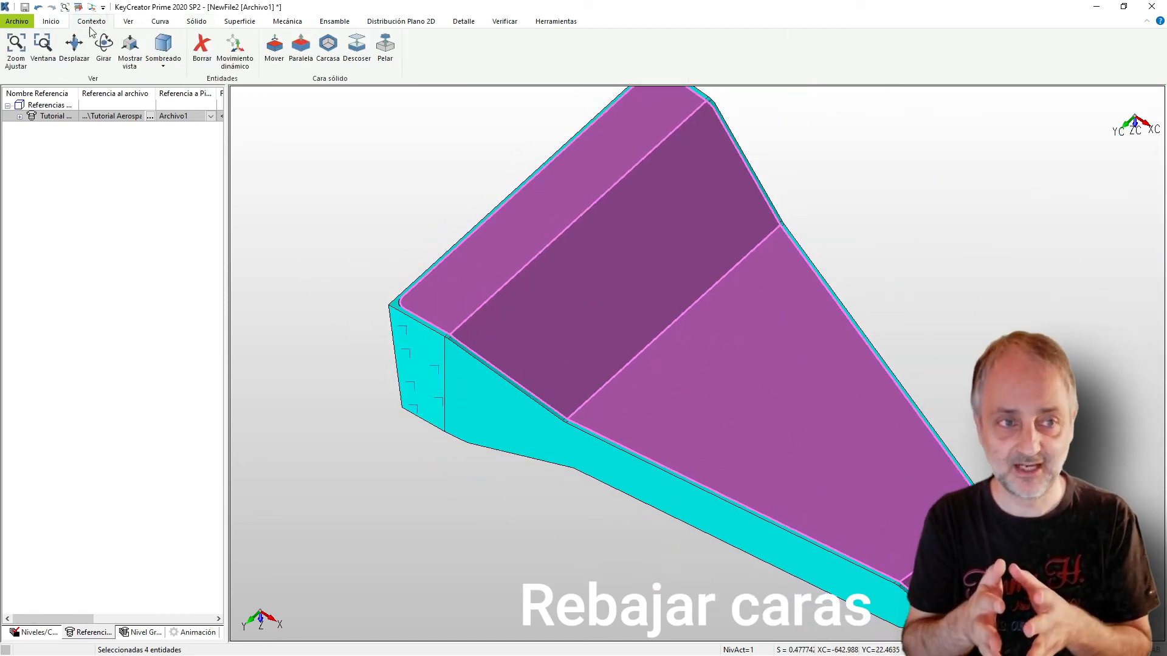
pyautogui.click(301, 44)
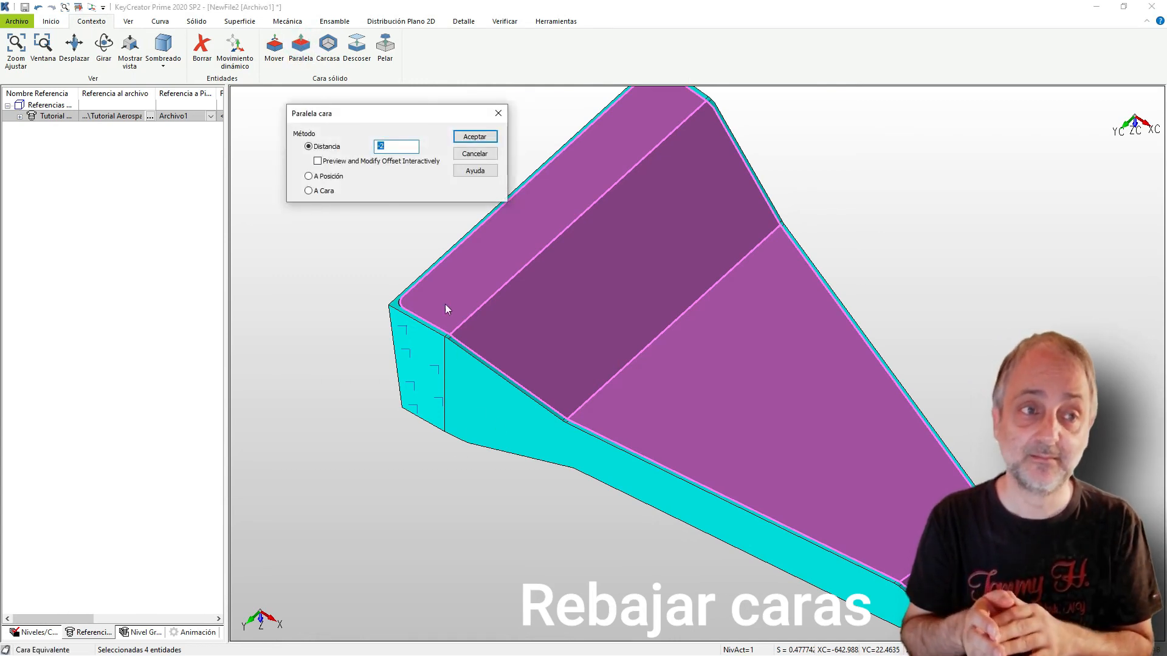
pyautogui.click(474, 137)
# Examine how far the offset faces sit below the reference part's rim around the wide end's rounded corner
pyautogui.scroll(5, 632, 140)
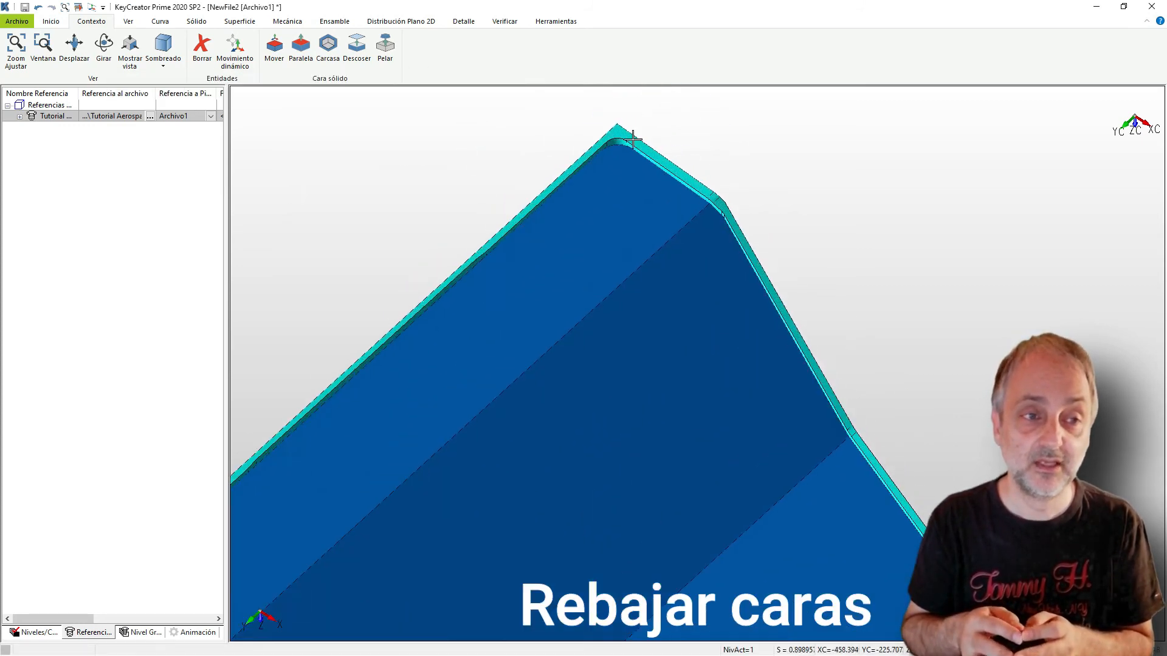
pyautogui.scroll(5, 633, 140)
pyautogui.scroll(-2, 643, 203)
pyautogui.scroll(2, 638, 160)
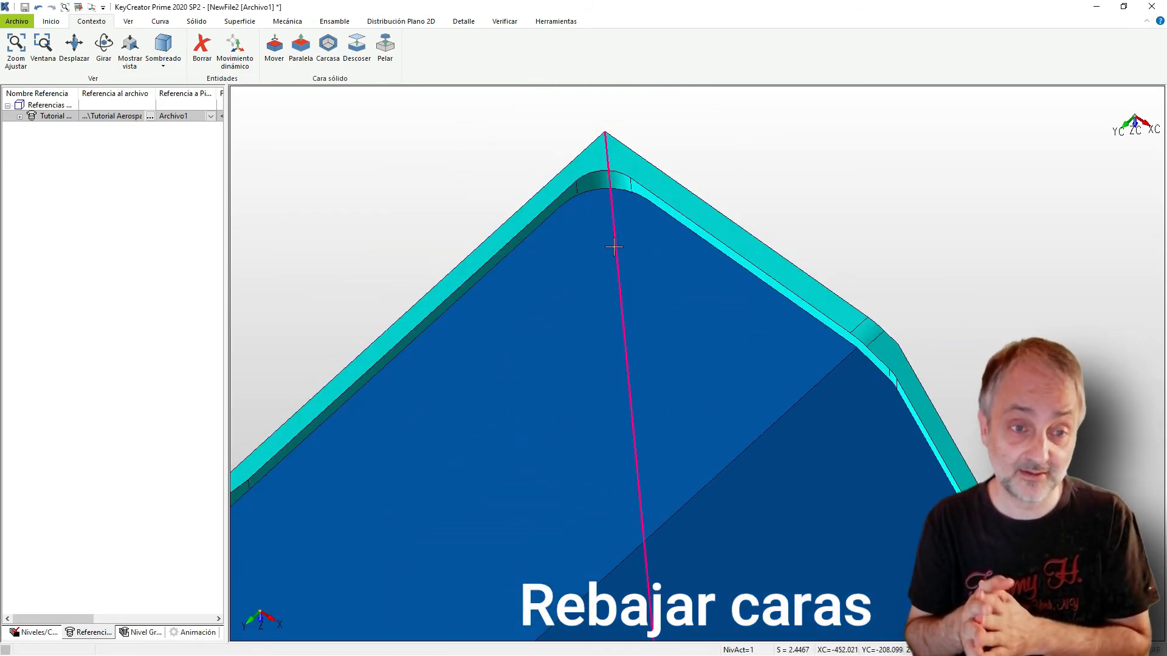
pyautogui.scroll(-1, 613, 247)
pyautogui.moveTo(614, 246); pyautogui.dragTo(651, 203, button='middle')
pyautogui.scroll(6, 678, 200)
pyautogui.scroll(-4, 697, 204)
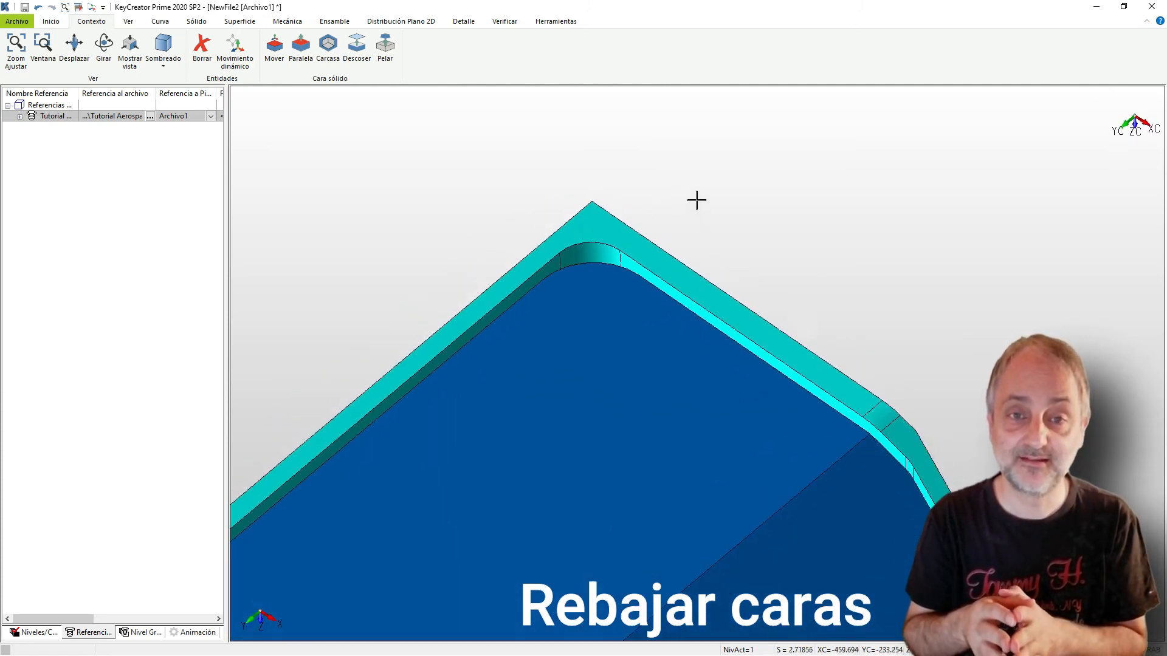
pyautogui.scroll(-3, 692, 218)
pyautogui.moveTo(732, 385); pyautogui.dragTo(717, 316, button='middle')
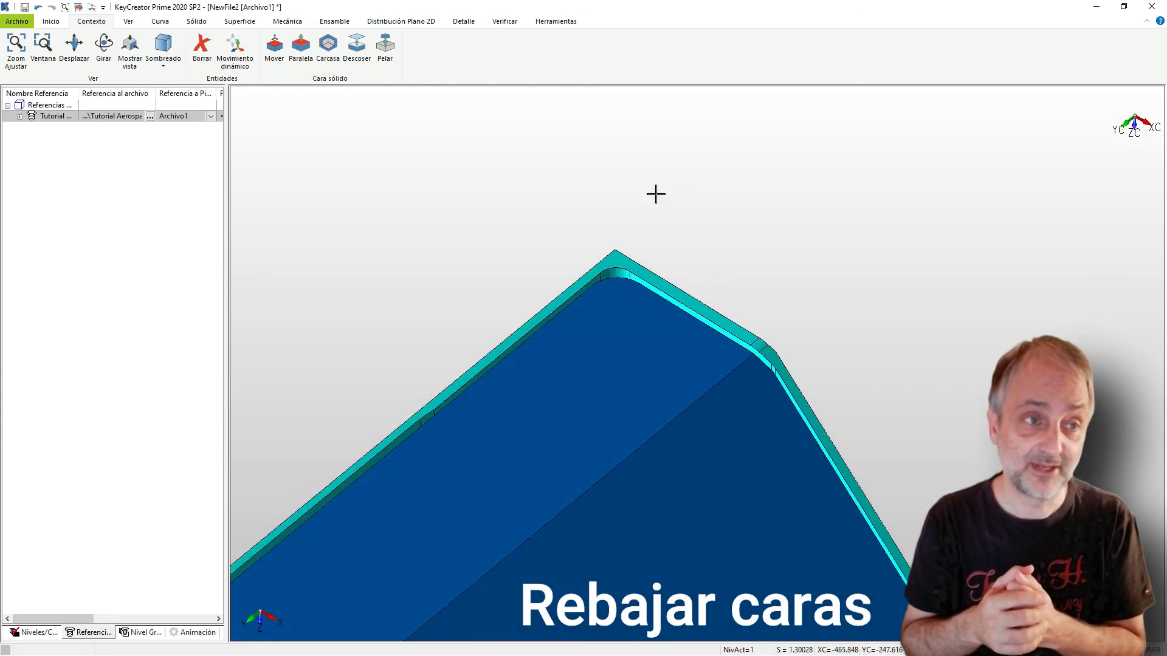
pyautogui.scroll(-6, 626, 145)
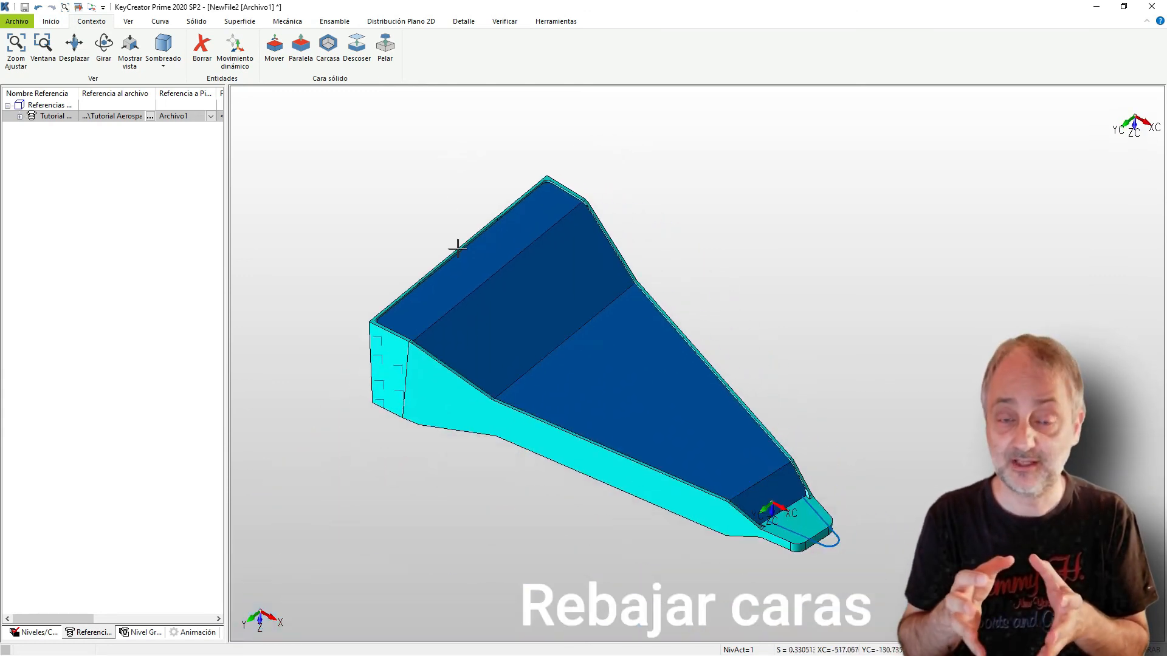
# Fillet the three transverse edges between the chamfered solid's stepped faces with a radius of 20
pyautogui.scroll(2, 457, 268)
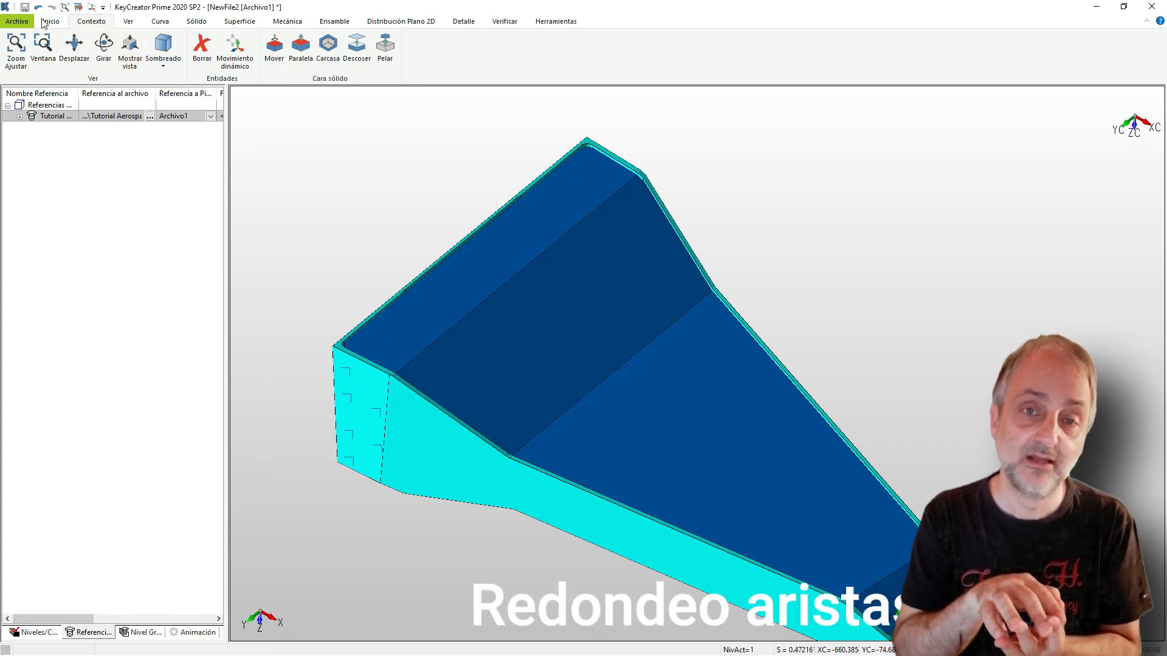
pyautogui.click(196, 21)
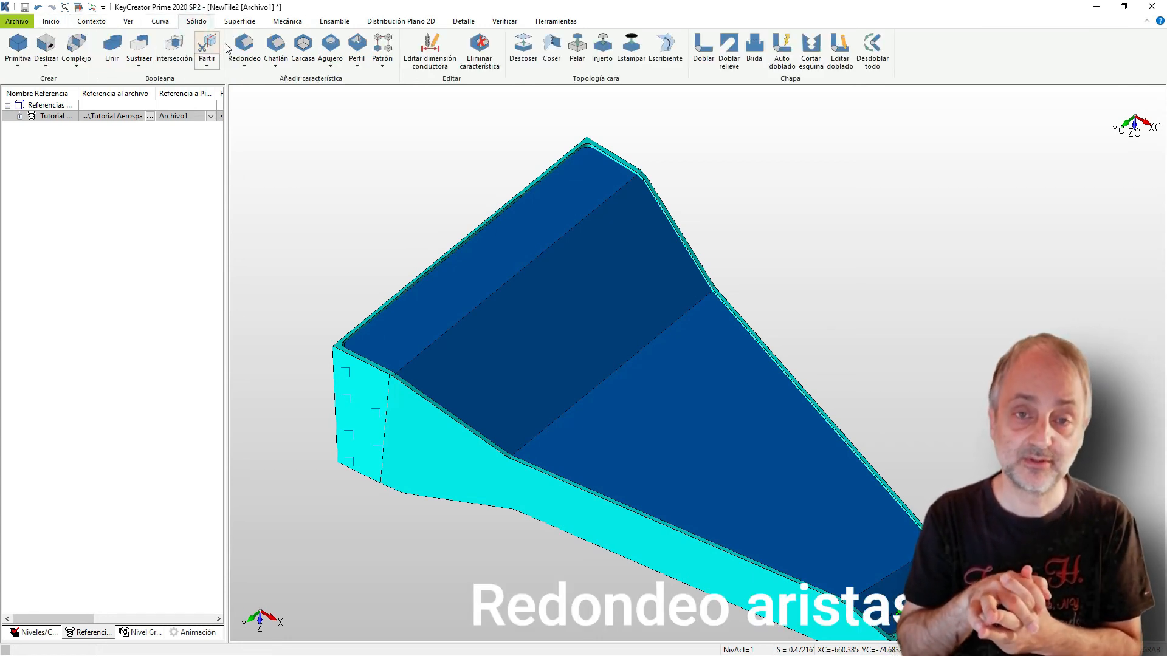
pyautogui.click(246, 48)
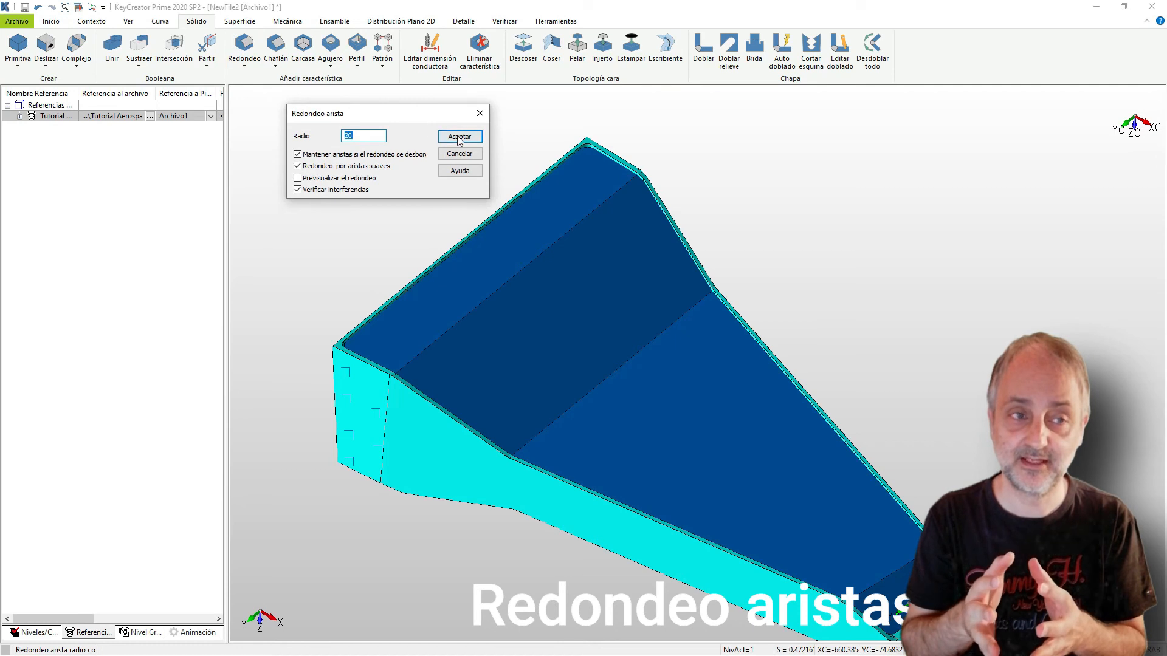
pyautogui.click(459, 137)
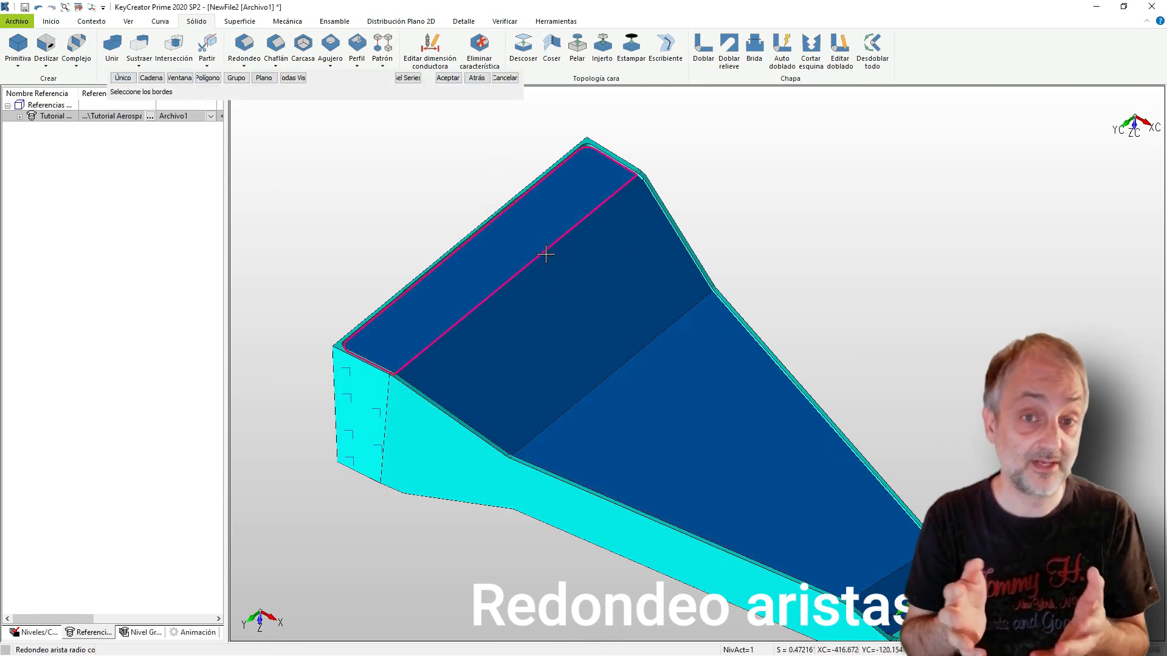
pyautogui.click(124, 78)
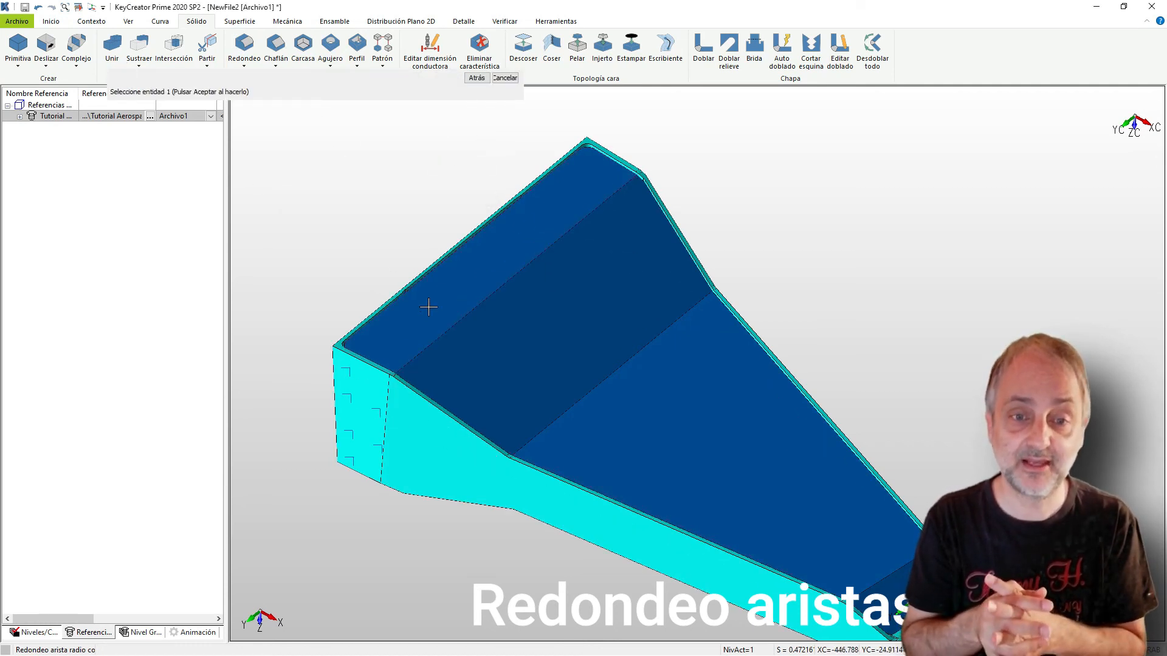
pyautogui.click(450, 330)
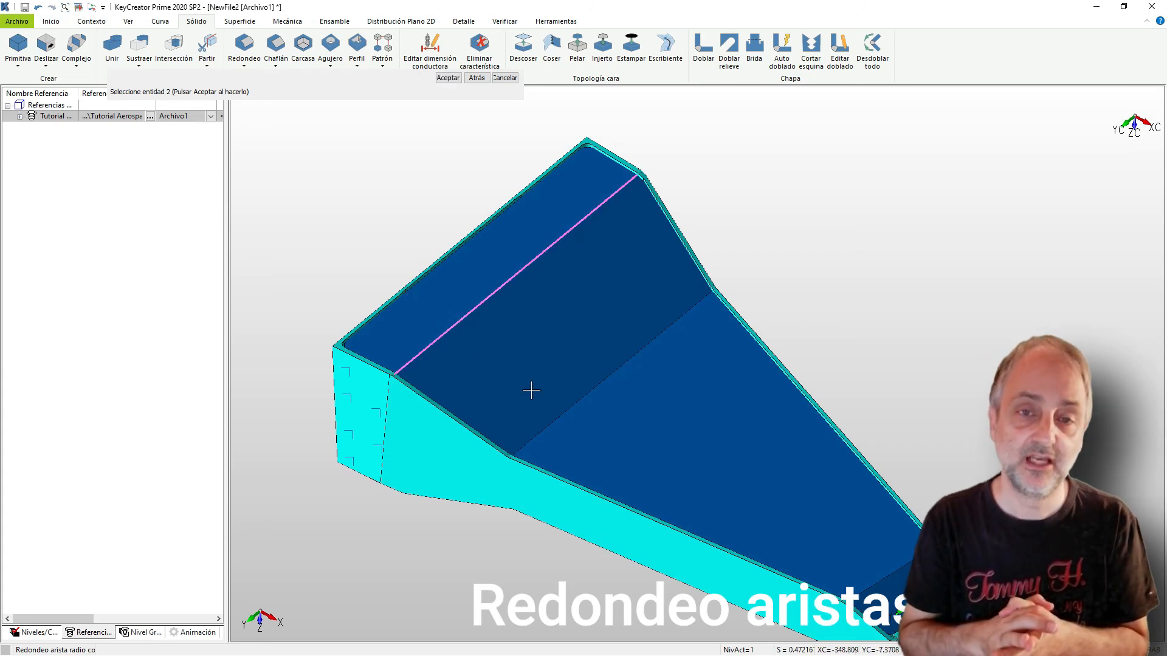
pyautogui.click(562, 408)
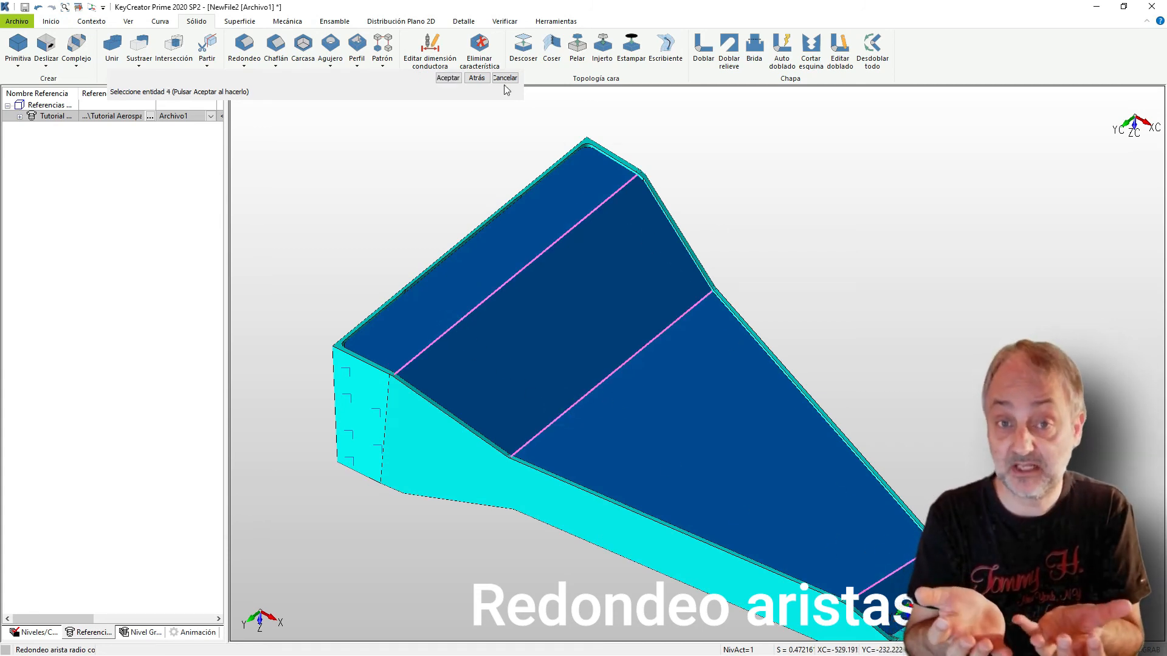
pyautogui.click(440, 80)
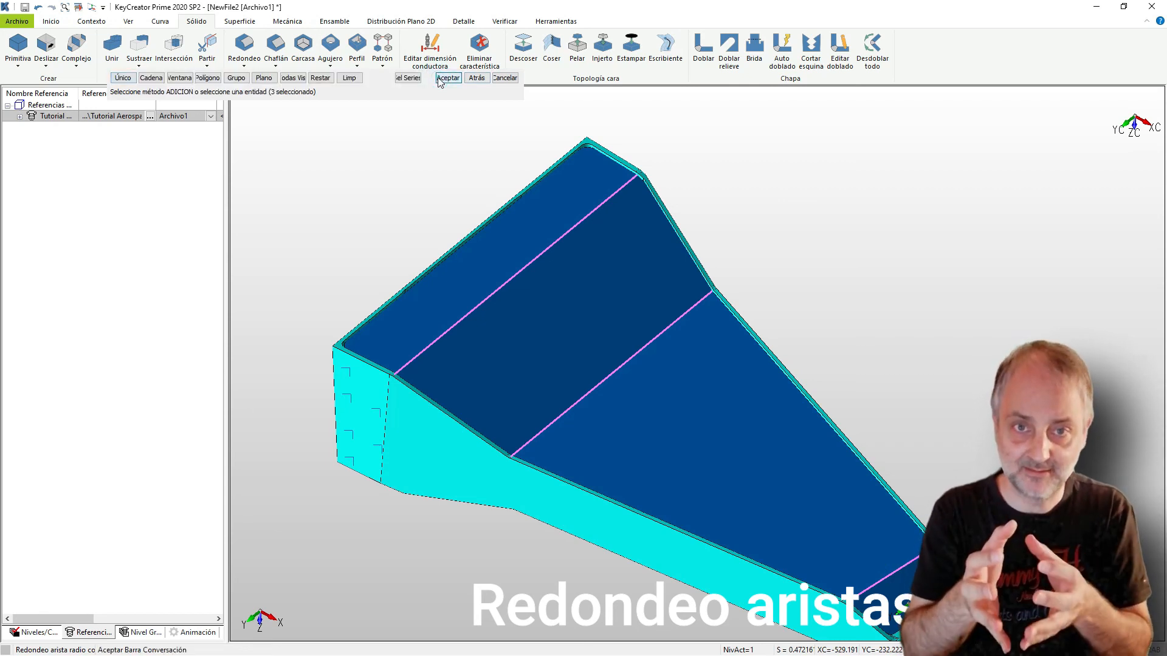
pyautogui.click(440, 81)
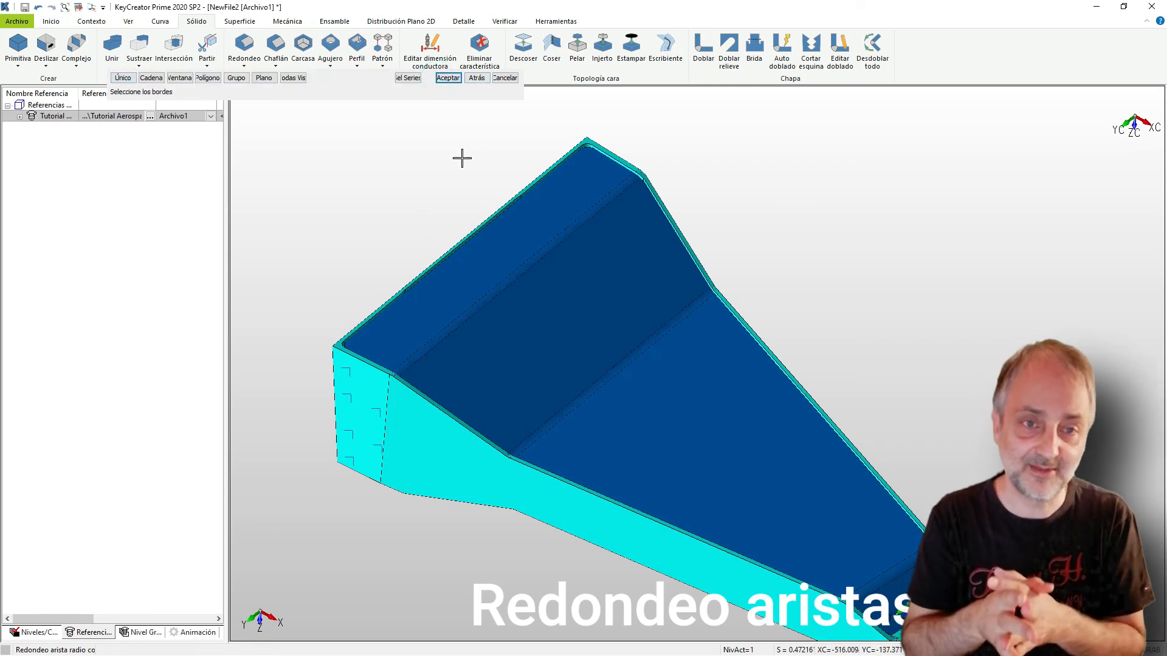
pyautogui.click(504, 78)
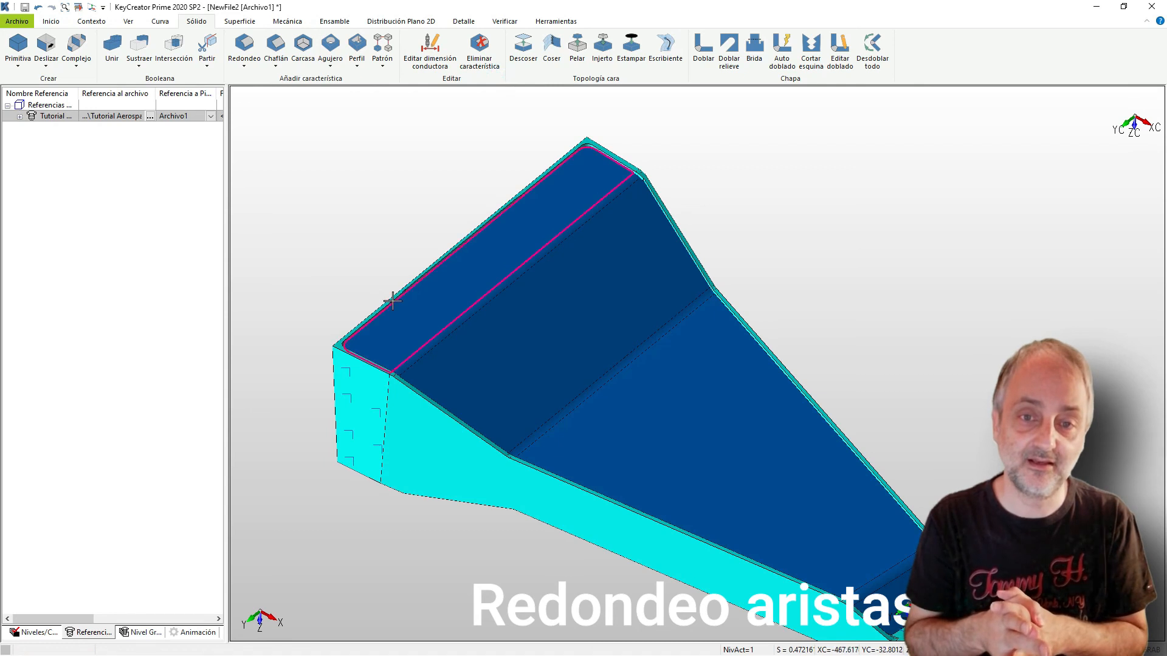
# Unhide the extruded central core so it is displayed with the filleted chamfered solid
pyautogui.click(59, 21)
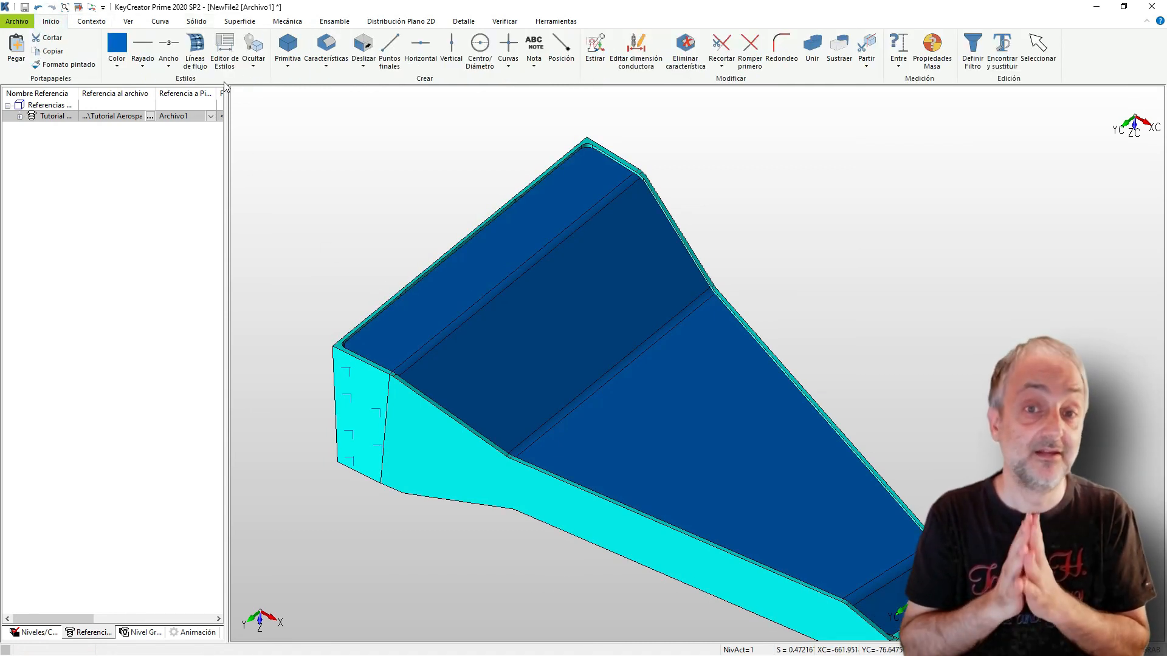
pyautogui.click(254, 68)
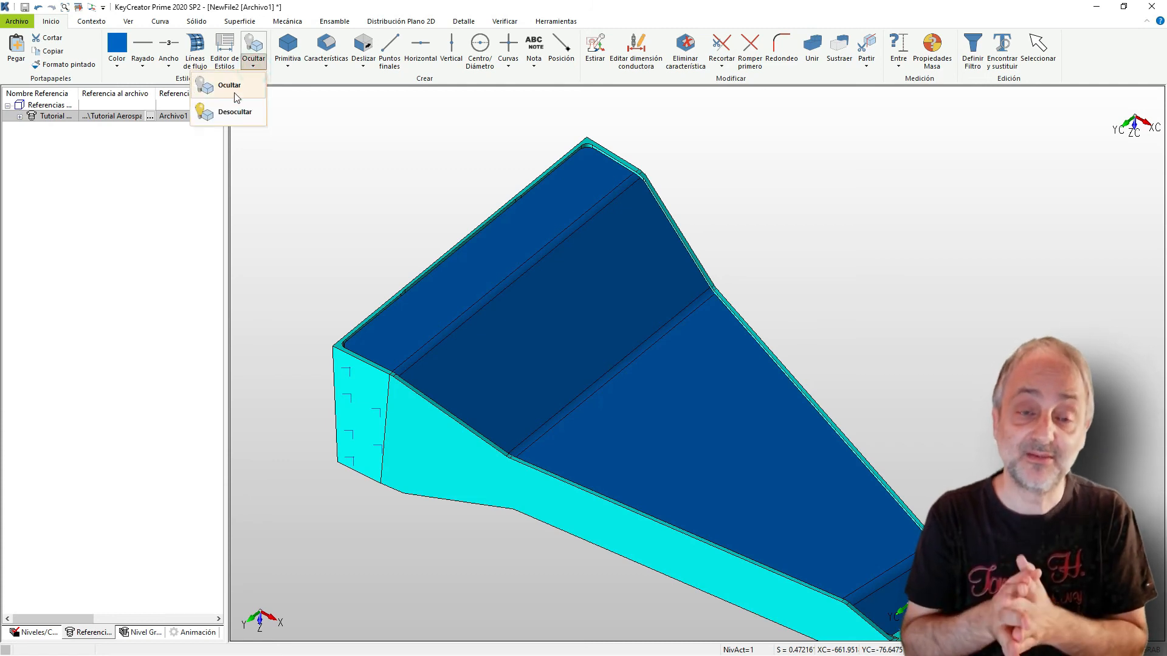
pyautogui.click(235, 112)
pyautogui.click(502, 310)
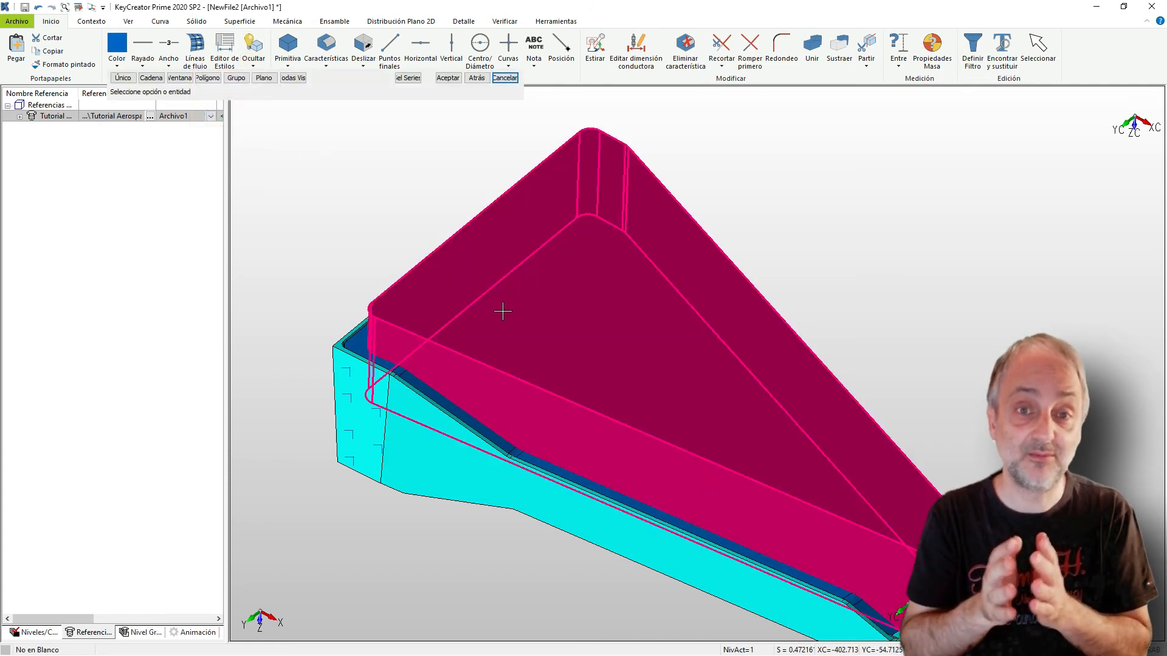
pyautogui.click(448, 77)
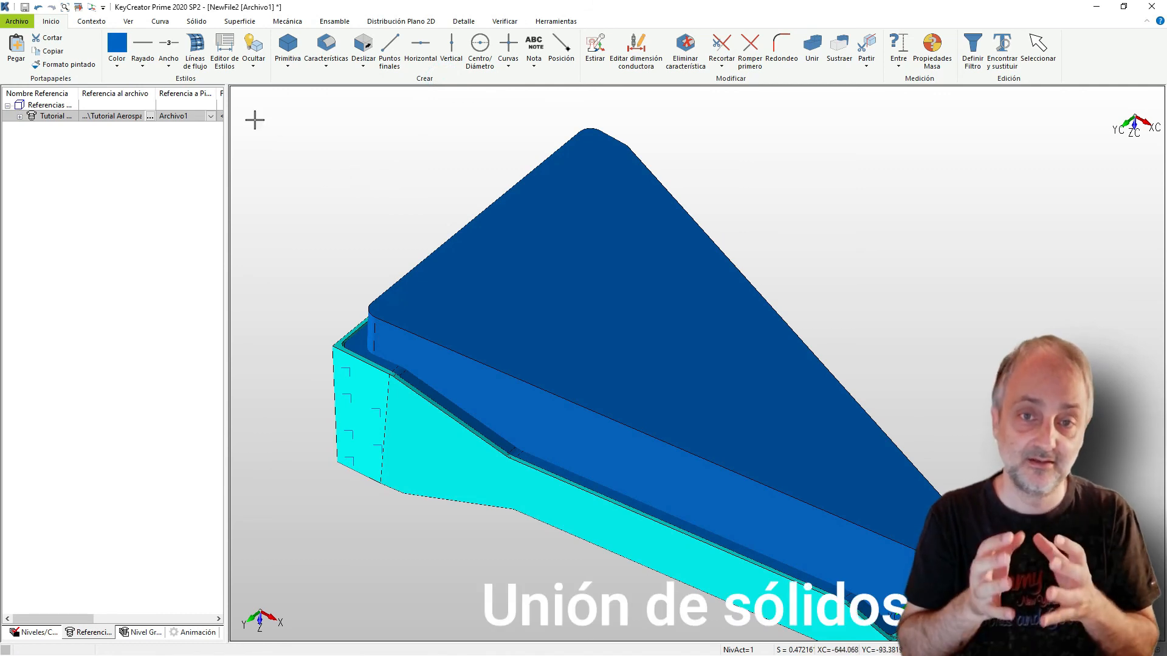
# Unite the filleted chamfered solid and the extruded central core into one solid
pyautogui.click(196, 20)
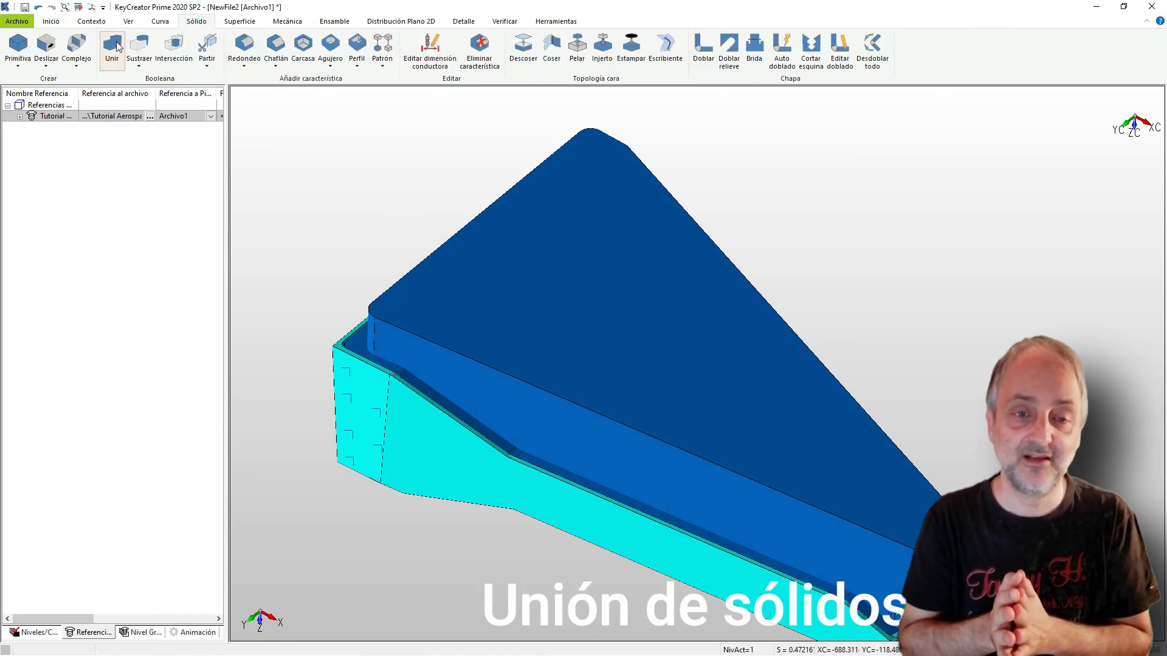
pyautogui.click(110, 46)
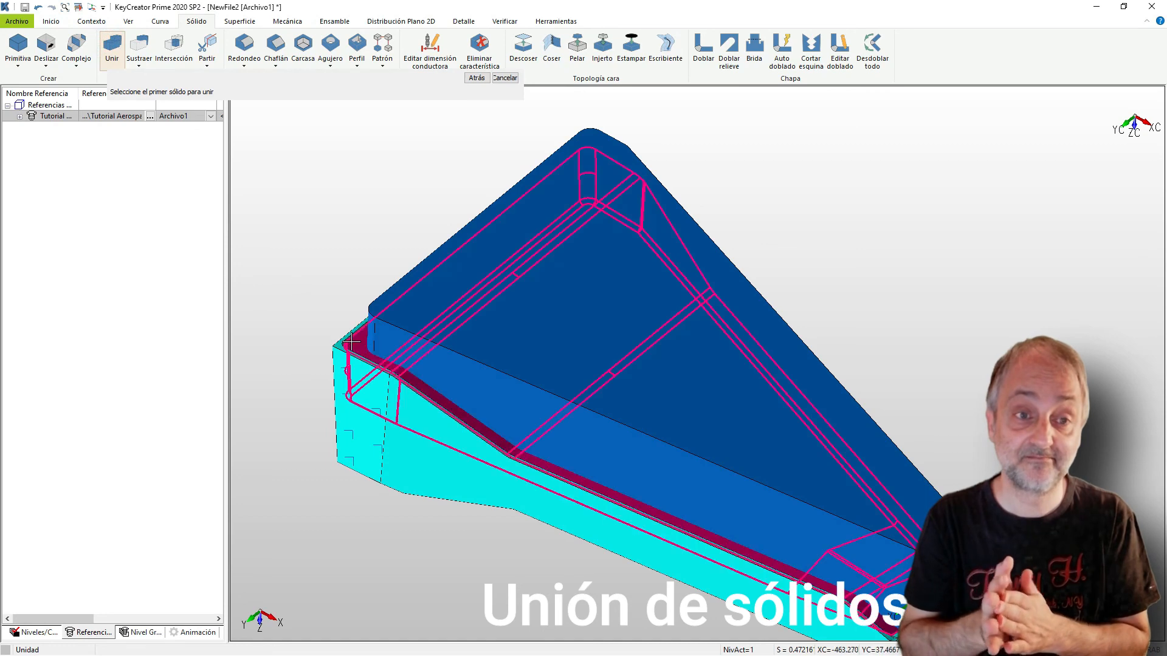
pyautogui.click(381, 331)
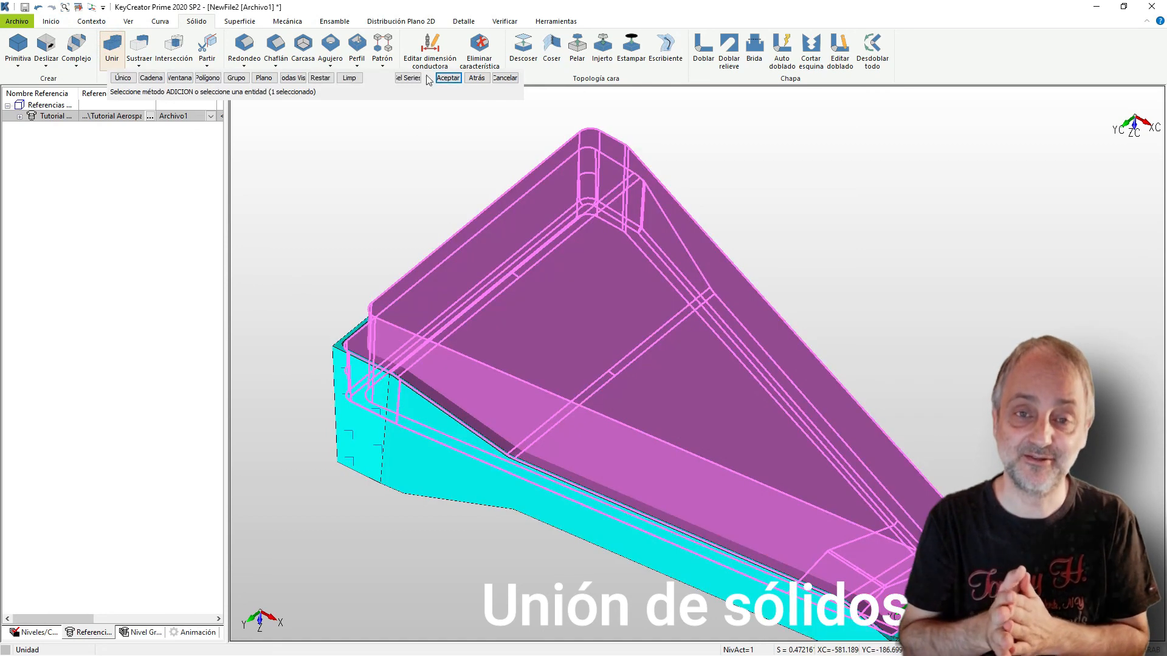
pyautogui.click(448, 78)
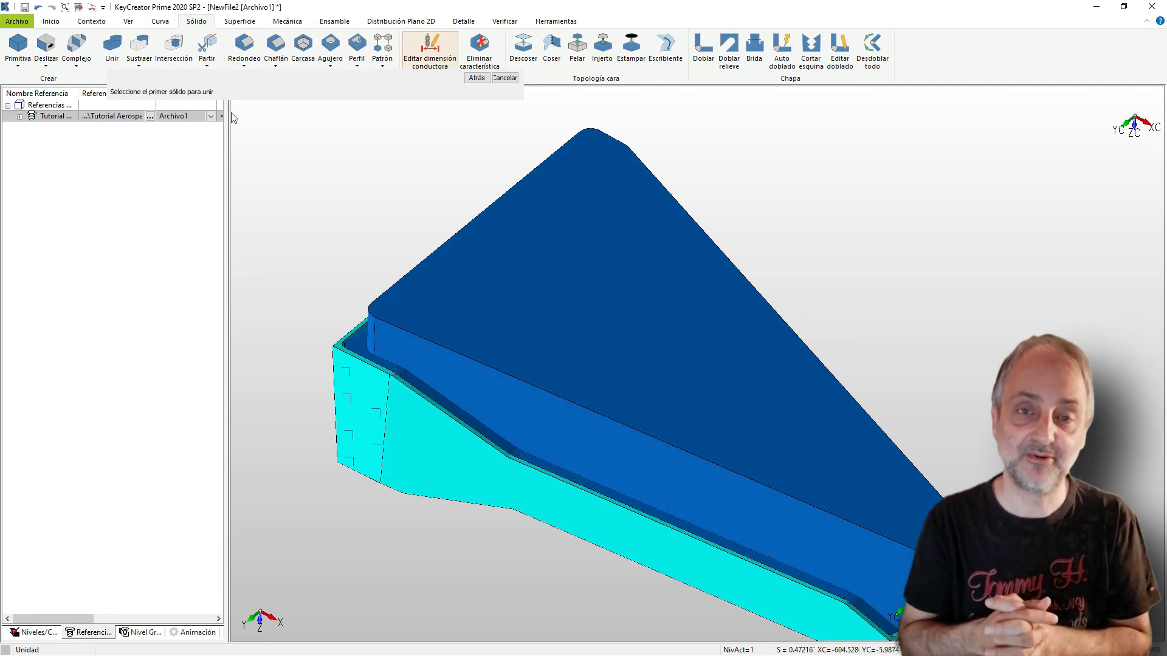
# Hide the referenced aerospace part and examine the united solid on its own, including the faces at its narrow end
pyautogui.click(510, 77)
pyautogui.click(53, 117)
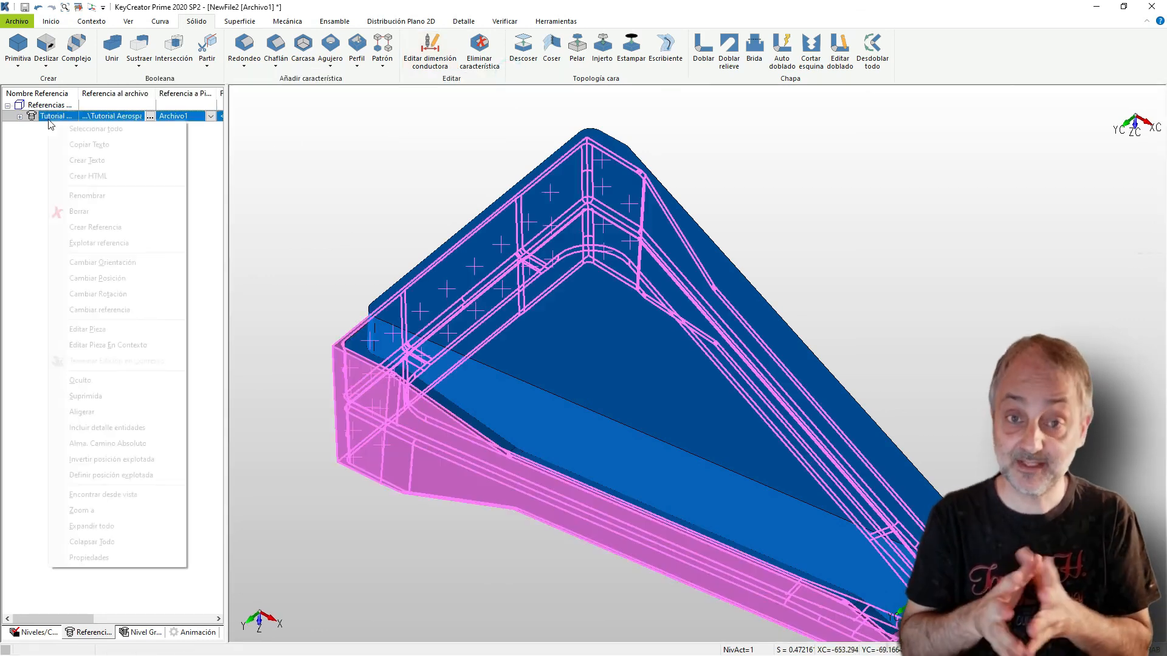
pyautogui.rightClick(50, 119)
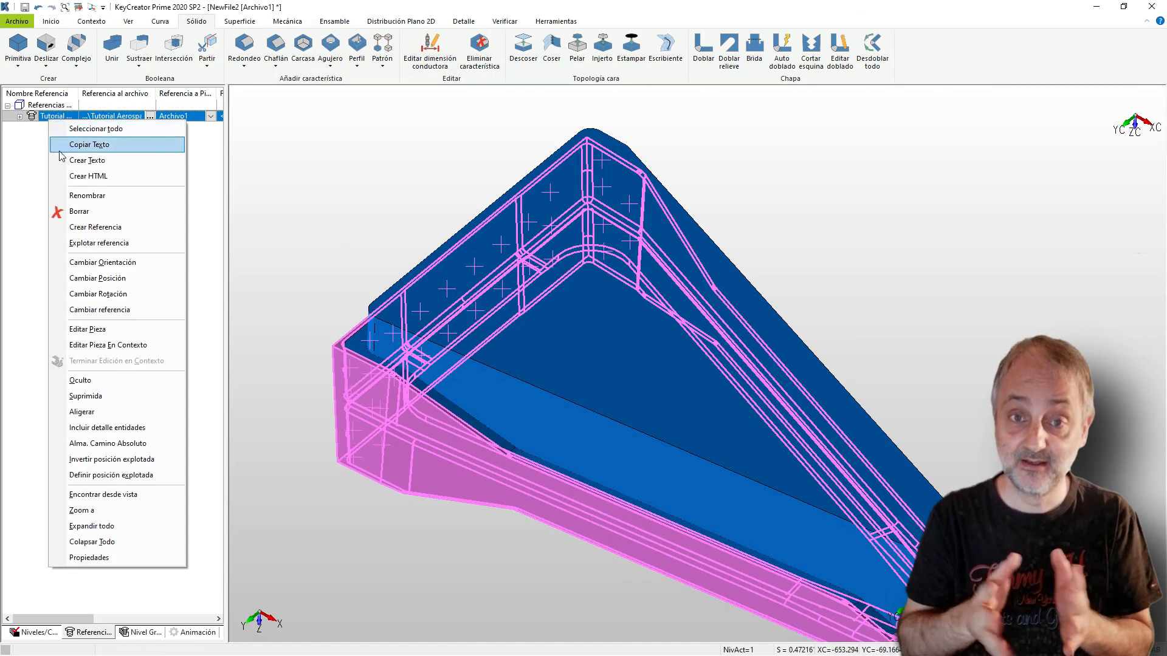
pyautogui.click(104, 380)
pyautogui.moveTo(323, 428); pyautogui.dragTo(329, 342, button='middle')
pyautogui.moveTo(339, 463); pyautogui.dragTo(417, 409, button='middle')
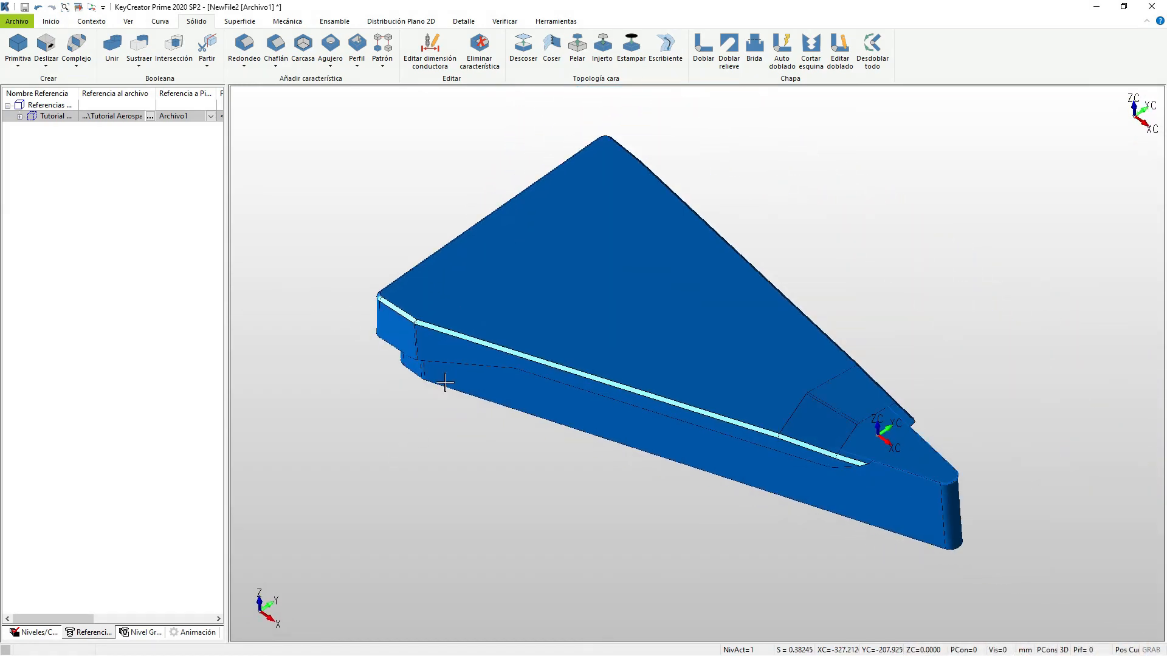
pyautogui.scroll(3, 918, 455)
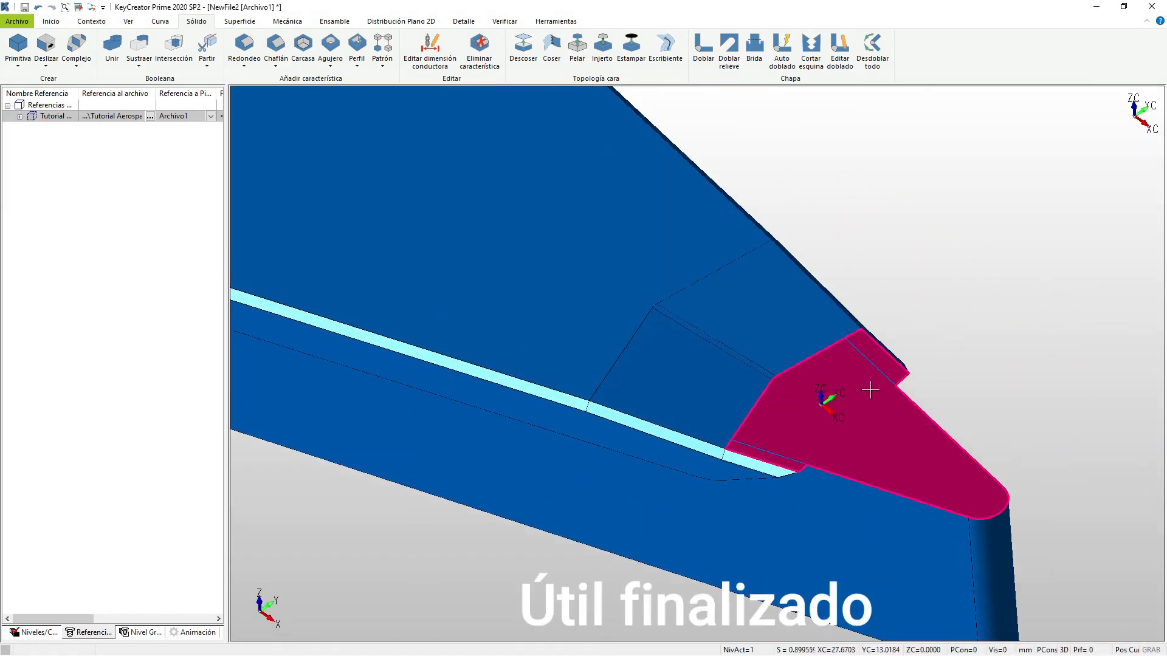
pyautogui.click(860, 357)
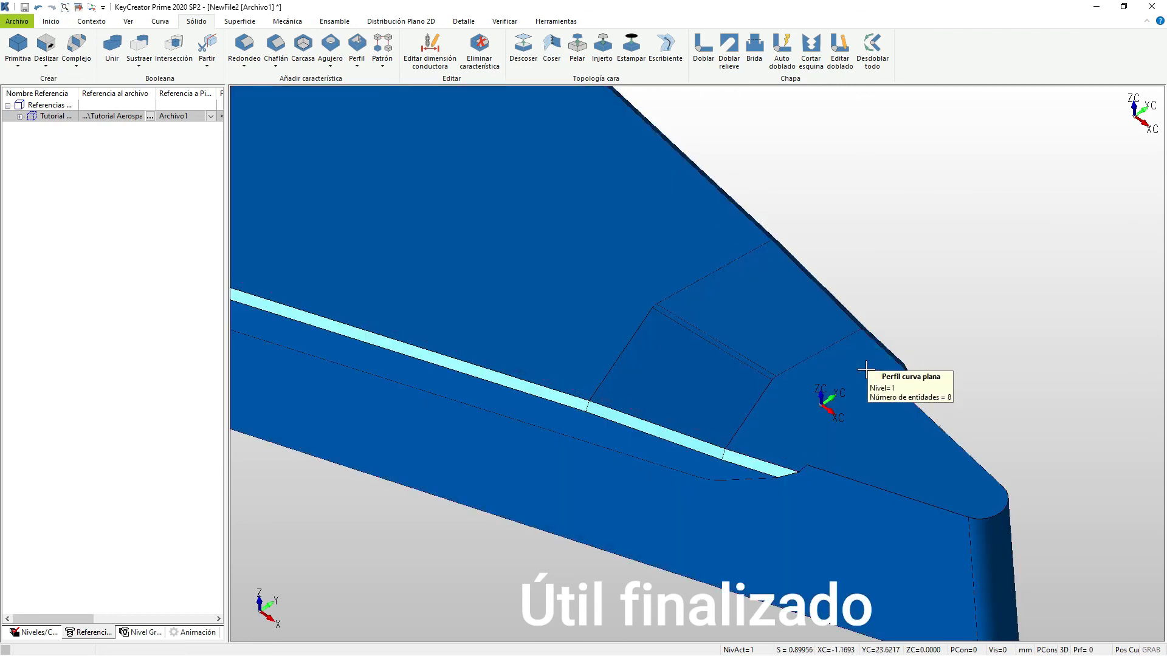
pyautogui.scroll(-5, 972, 263)
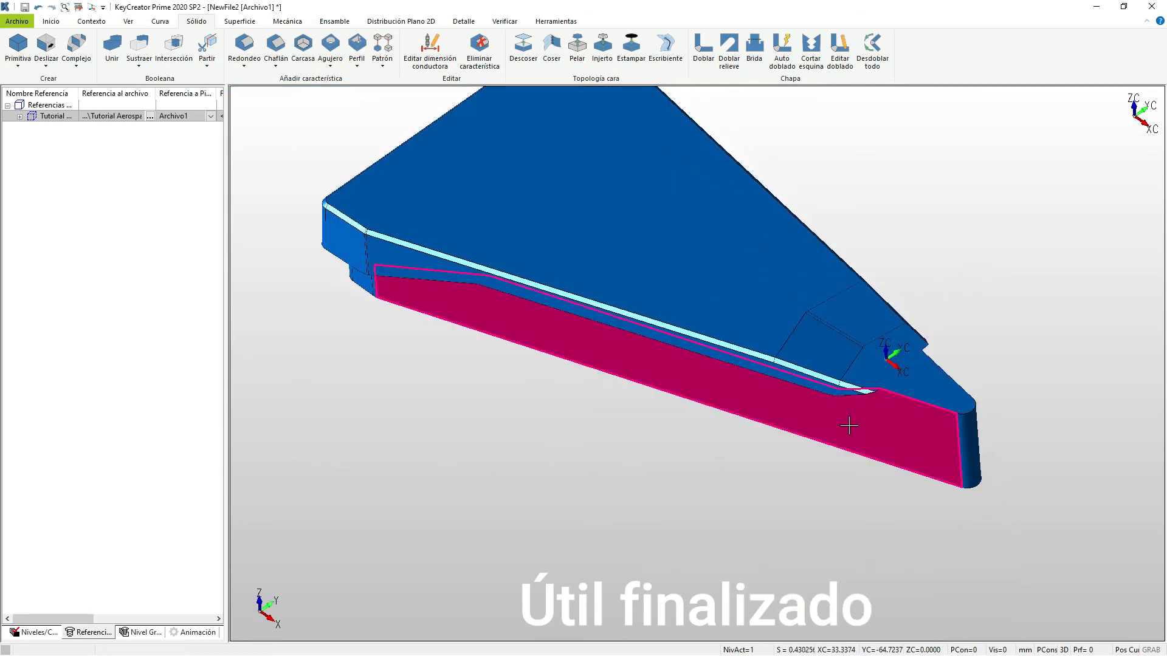
# Unhide the referenced aerospace part so it is displayed together with the finished united solid
pyautogui.rightClick(46, 116)
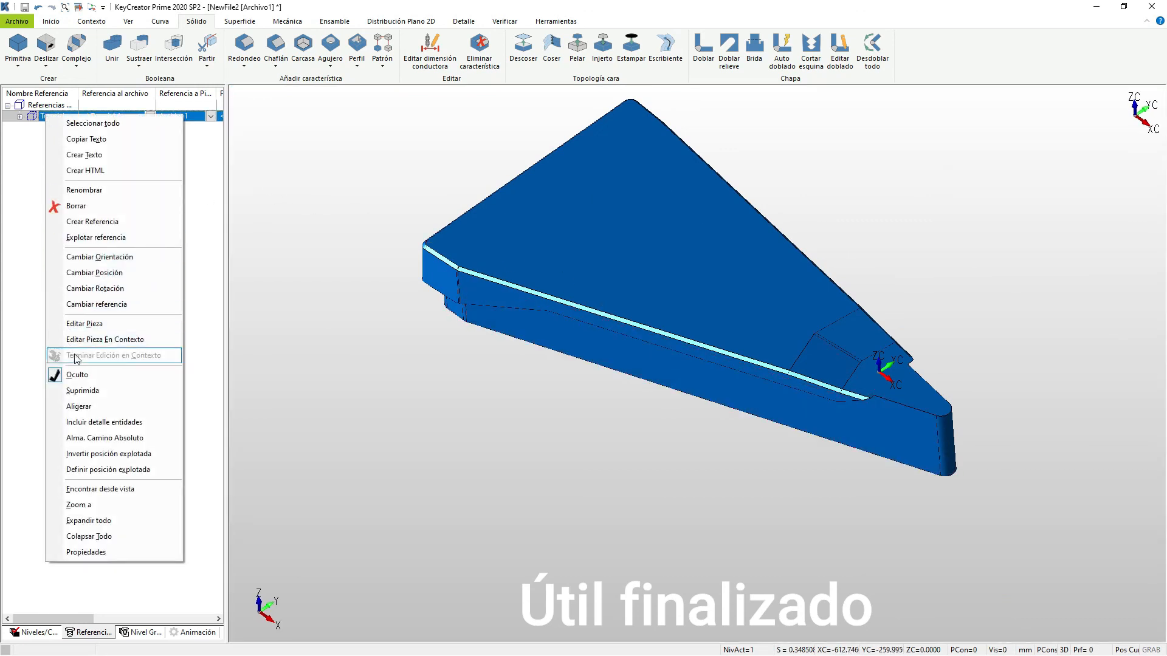
pyautogui.click(77, 375)
pyautogui.click(331, 339)
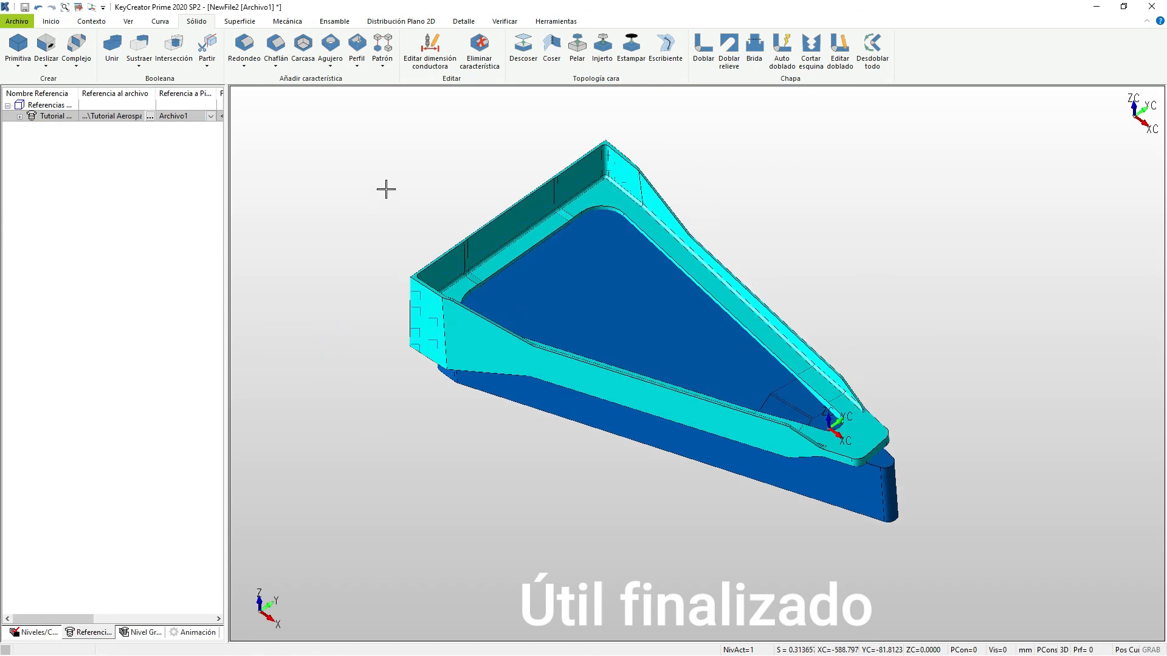